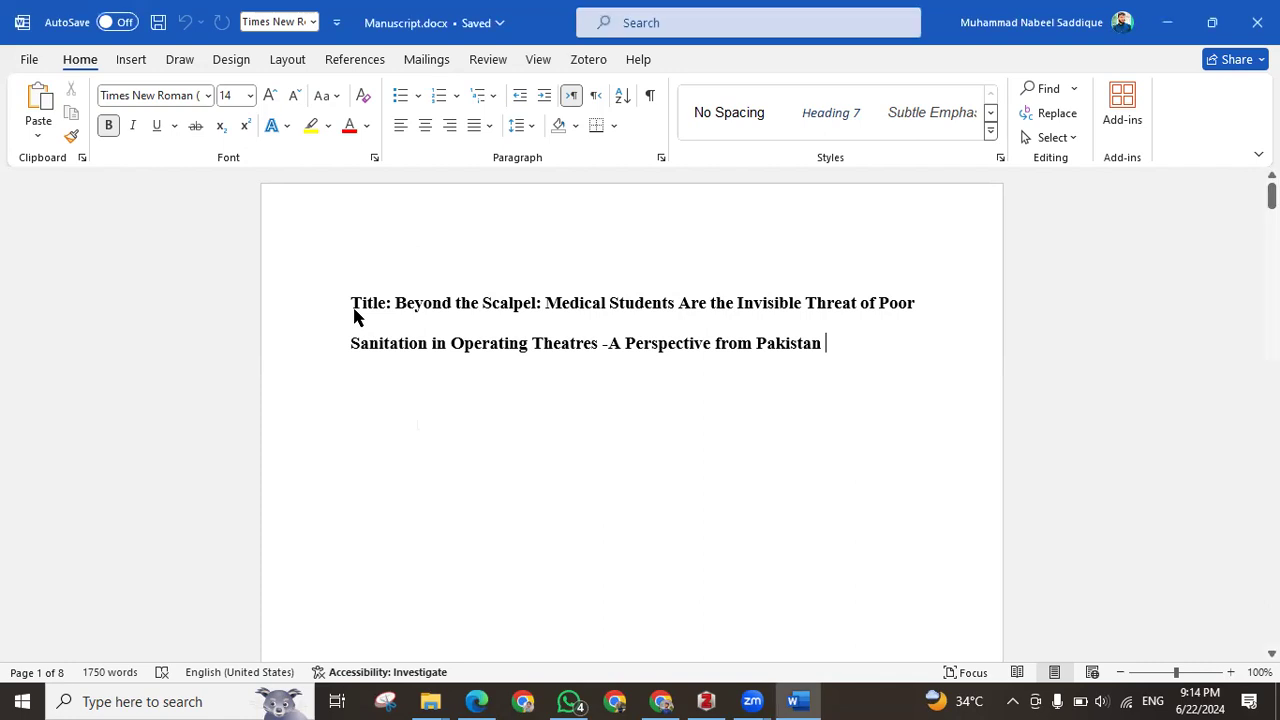
Change the full manuscript title to the Capitalize Each Word case
left_click_drag(351, 302, 889, 337)
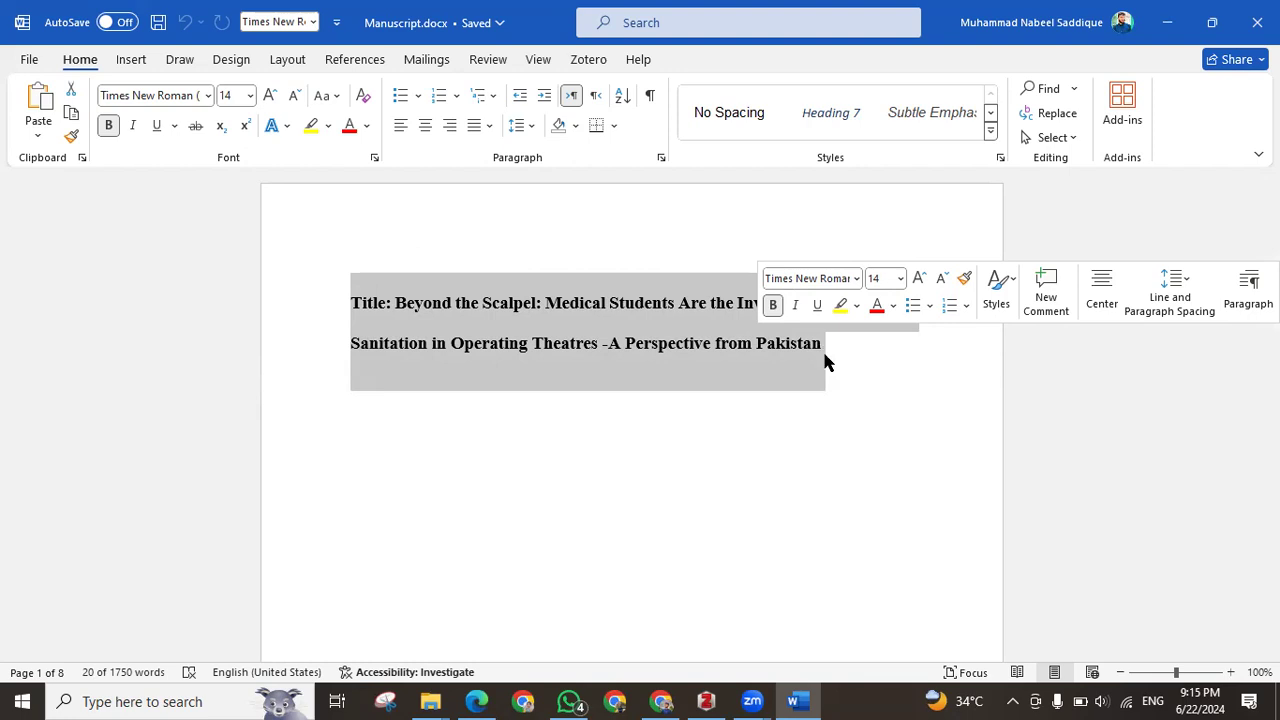
scroll(486, 391, "down", 2)
scroll(473, 427, "down", 1)
scroll(471, 426, "up", 2)
left_click(373, 357)
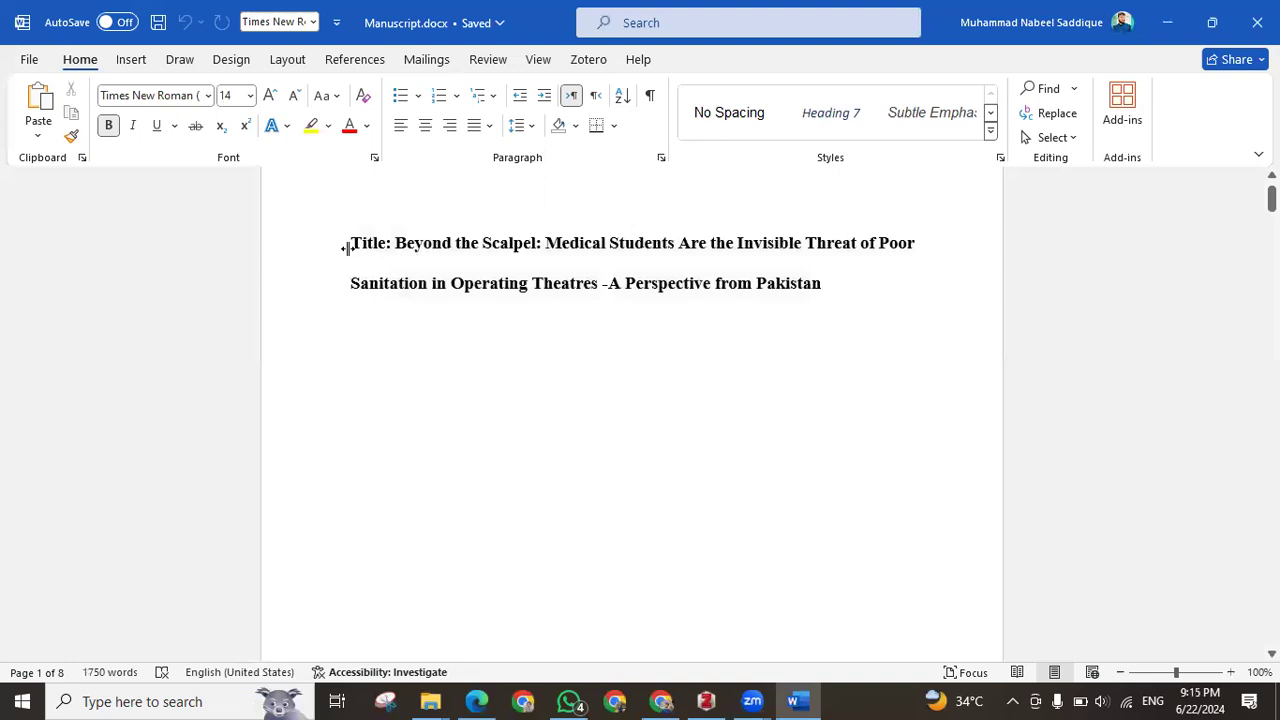
scroll(356, 270, "down", 1)
scroll(357, 237, "up", 1)
left_click_drag(352, 241, 857, 274)
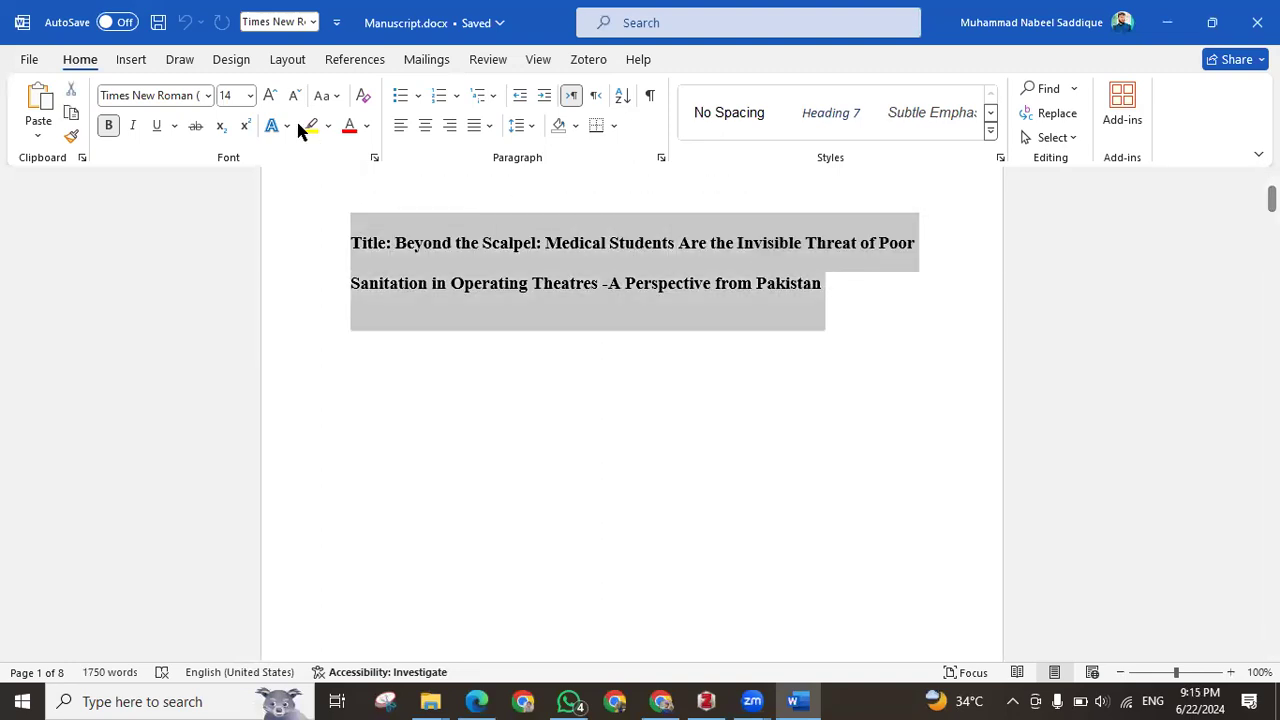
left_click(320, 98)
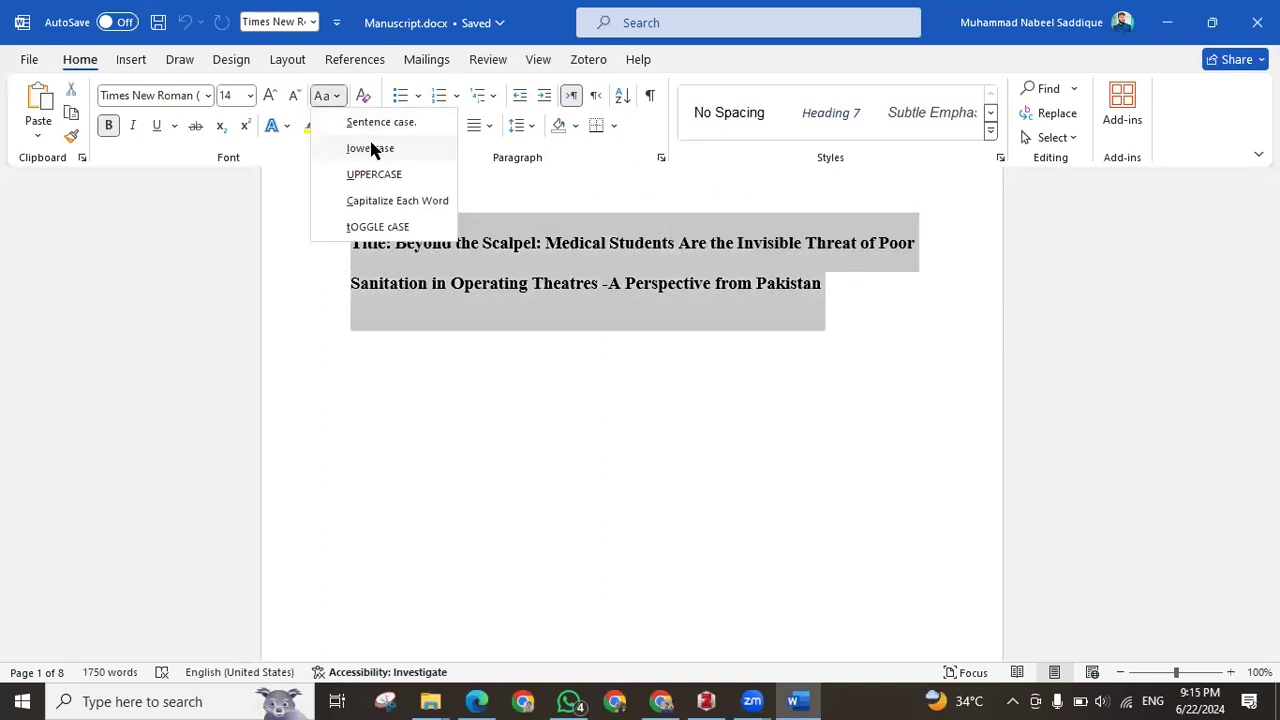
left_click(414, 204)
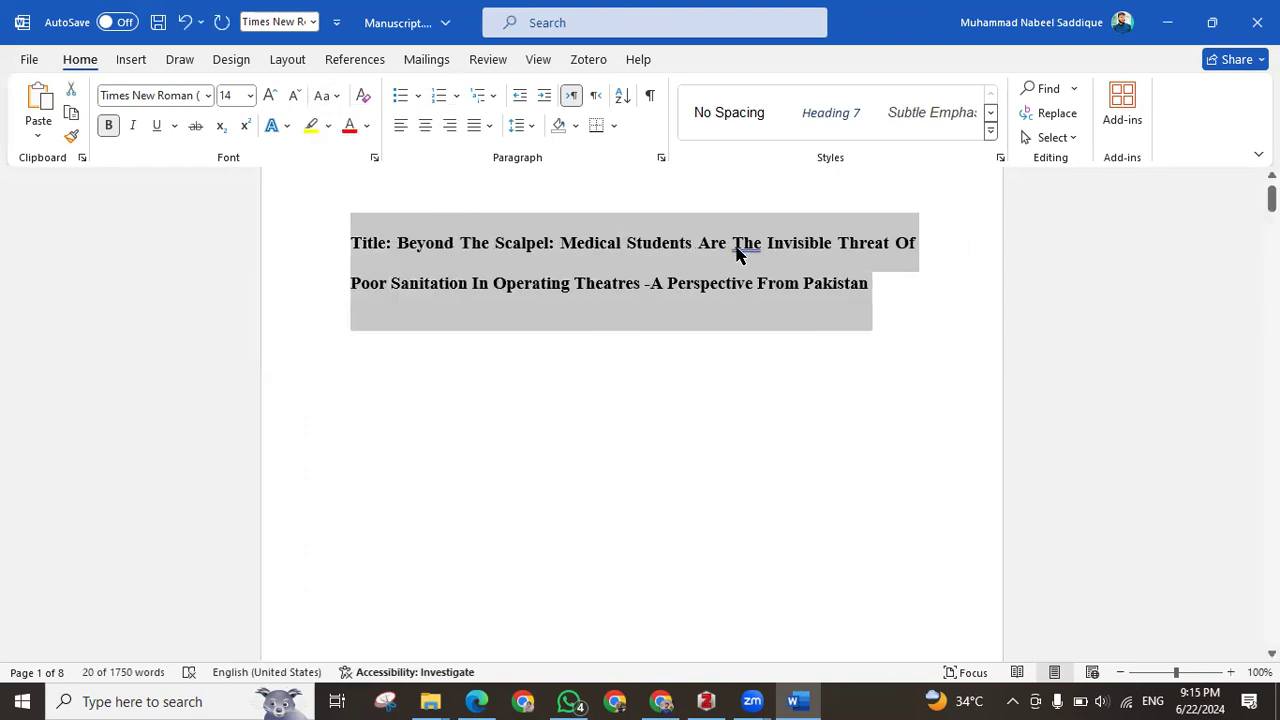
Change "The" before "Invisible" in the title to lowercase "the"
left_click(741, 254)
key("Down")
key("Down")
key("Down")
key("Down")
key("Down")
key("Down")
key("Down")
key("Down")
key("Down")
key("Down")
key("Down")
key("Down")
key("Down")
key("Down")
key("End")
Compare the title page with the Keywords section that starts on the second page
scroll(600, 350, "down", 1)
scroll(442, 310, "up", 4)
scroll(442, 320, "down", 2)
scroll(441, 328, "down", 5)
left_click_drag(353, 253, 466, 255)
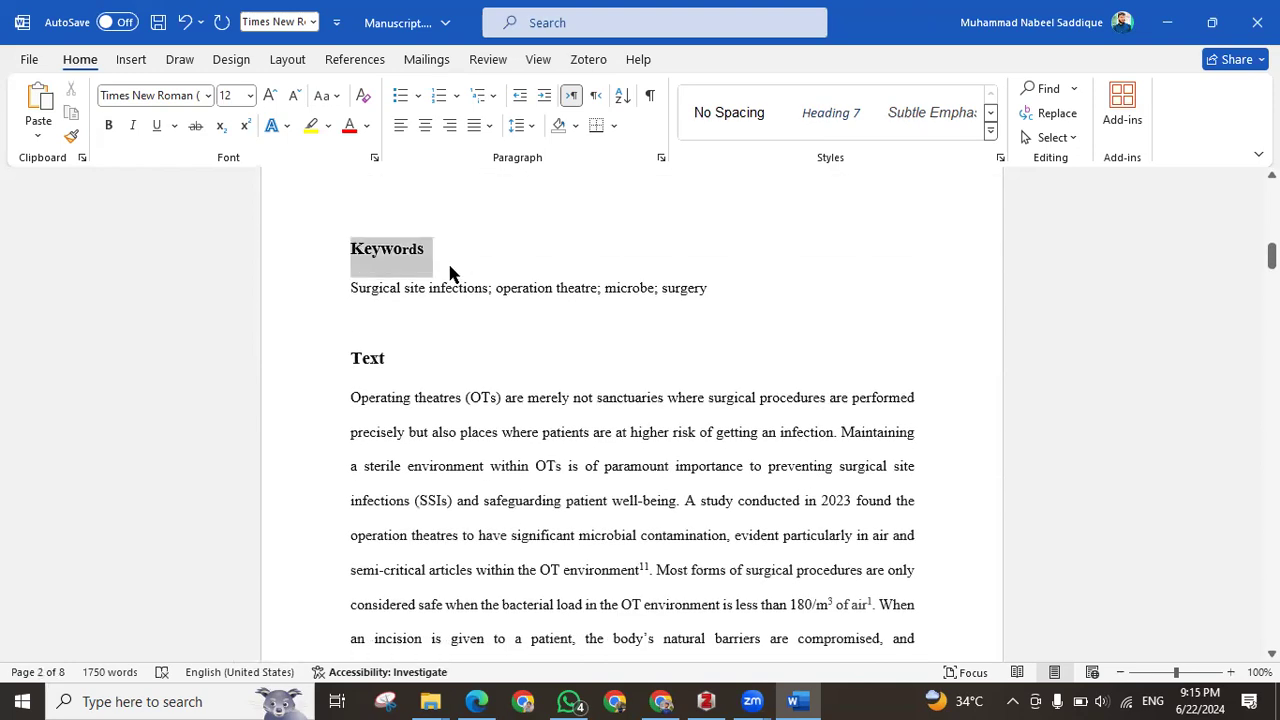
scroll(458, 268, "up", 10)
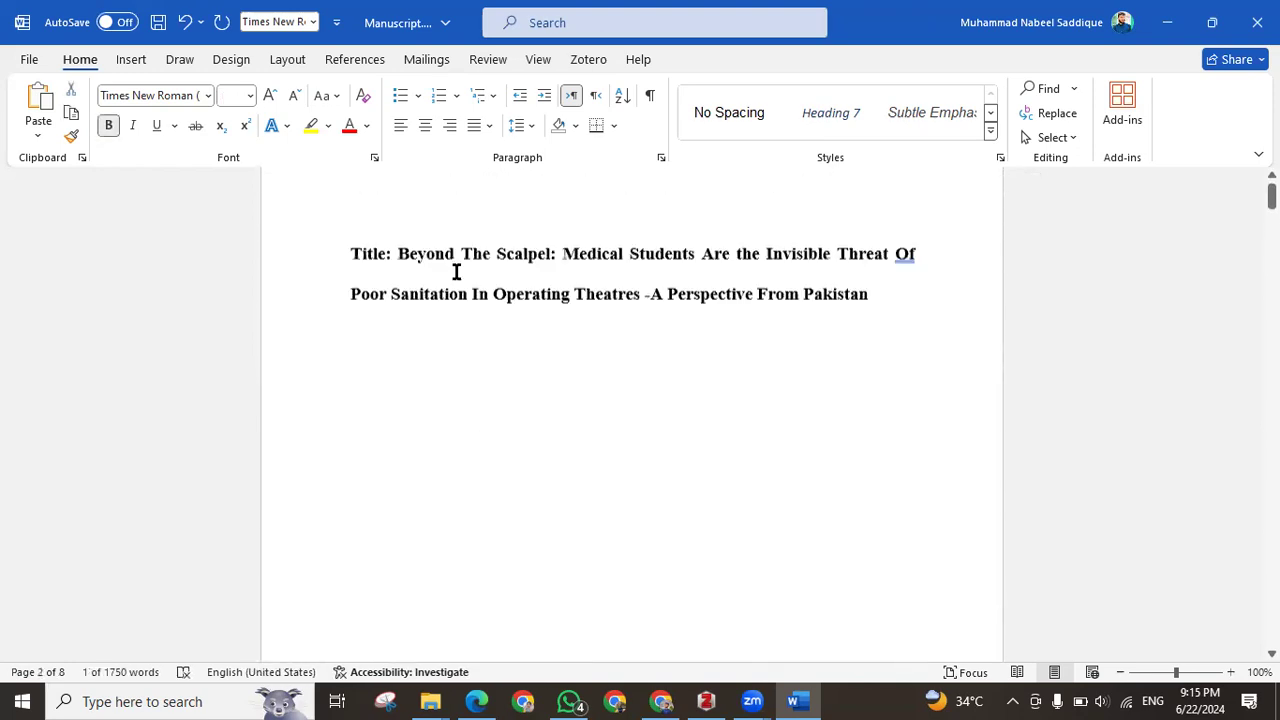
scroll(456, 272, "up", 1)
left_click_drag(352, 302, 698, 393)
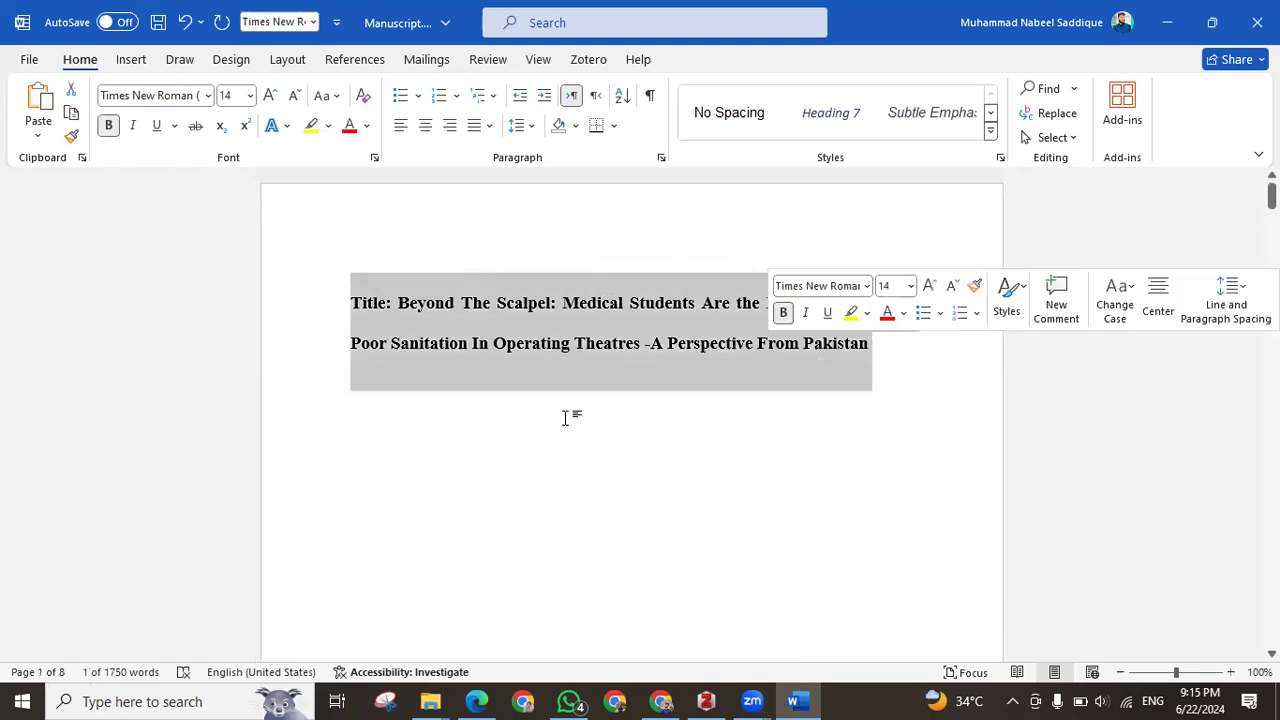
scroll(500, 420, "down", 11)
scroll(420, 382, "up", 11)
left_click(875, 355)
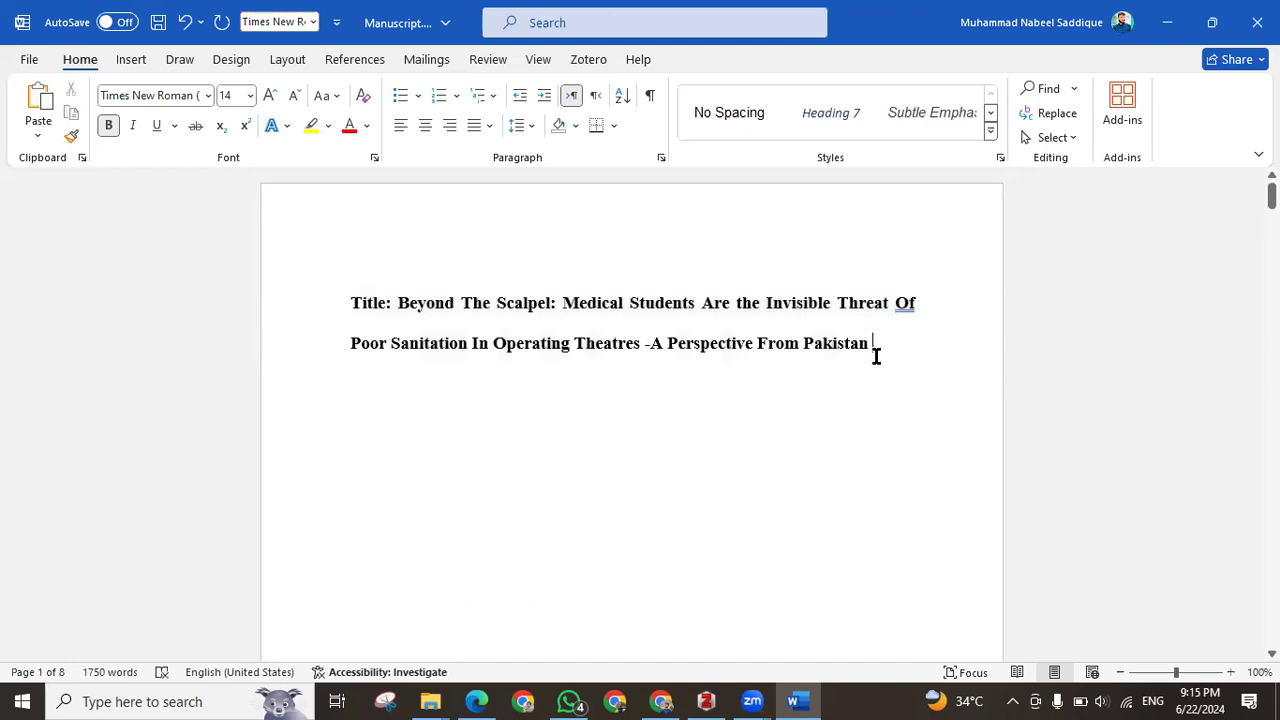
Delete the separation between the title and the Keywords heading so both sit on the first page
key("Down")
key("Down")
key("Down")
key("Down")
key("Down")
key("Down")
key("Up")
key("Up")
key("Up")
key("Up")
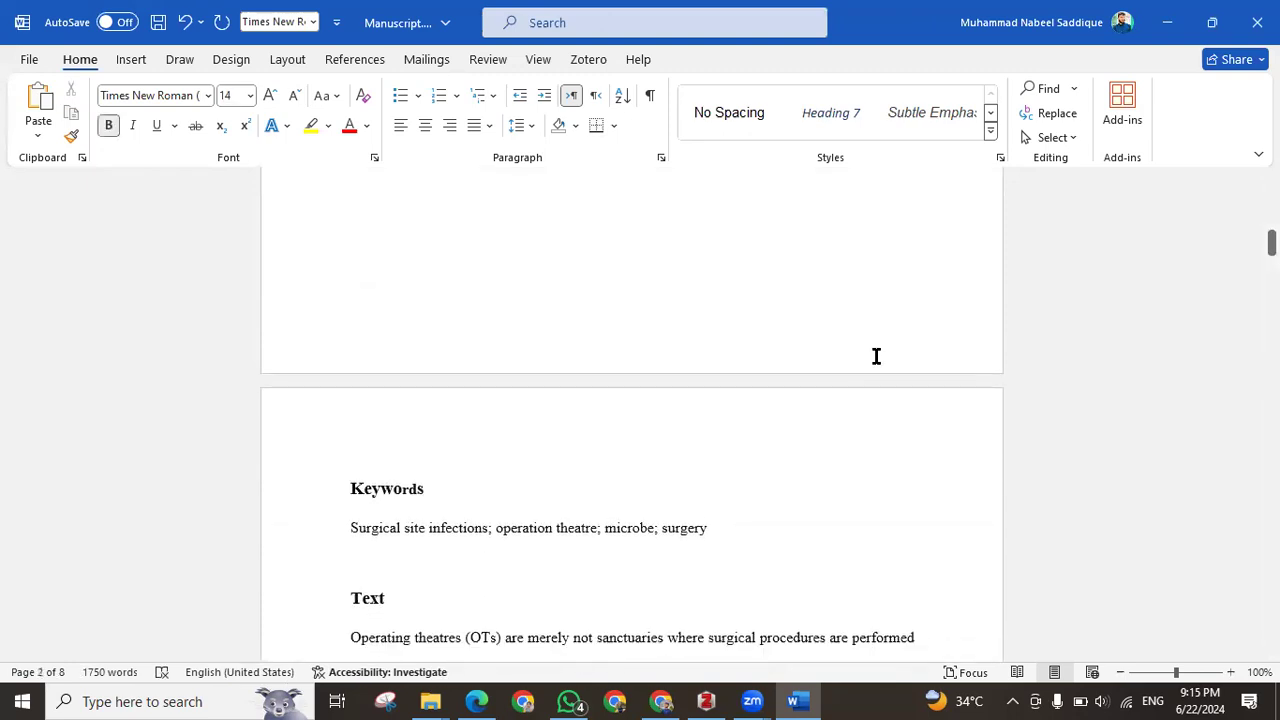
key("BackSpace")
key("BackSpace")
key("Up")
key("Up")
key("Down")
key("Down")
key("Up")
key("Up")
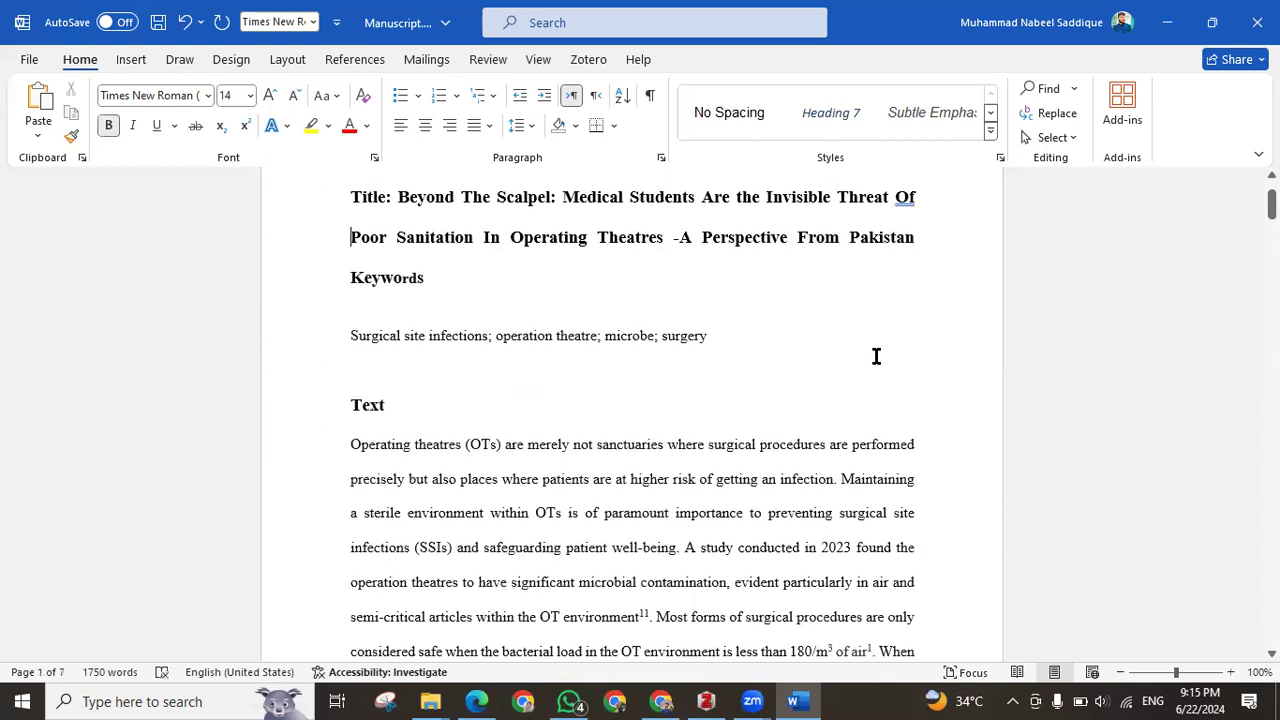
Insert a page break between the title and the Keywords heading
left_click(140, 72)
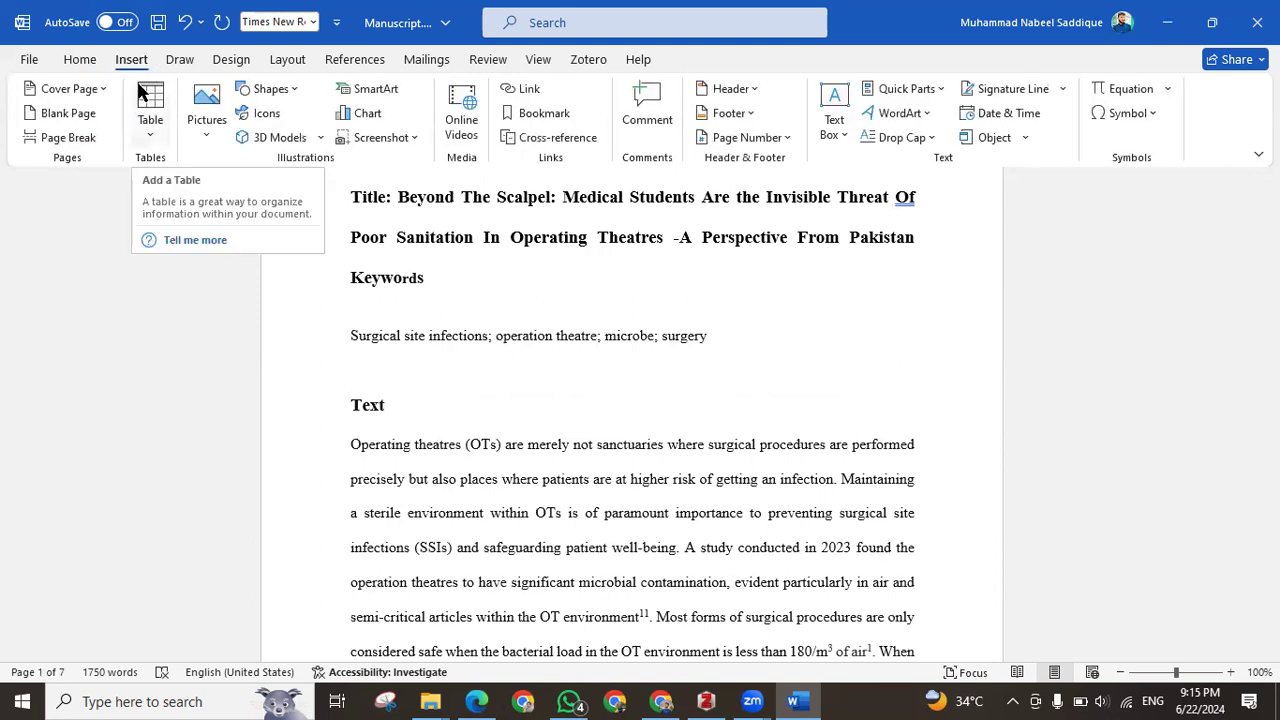
left_click(85, 138)
scroll(375, 340, "down", 5)
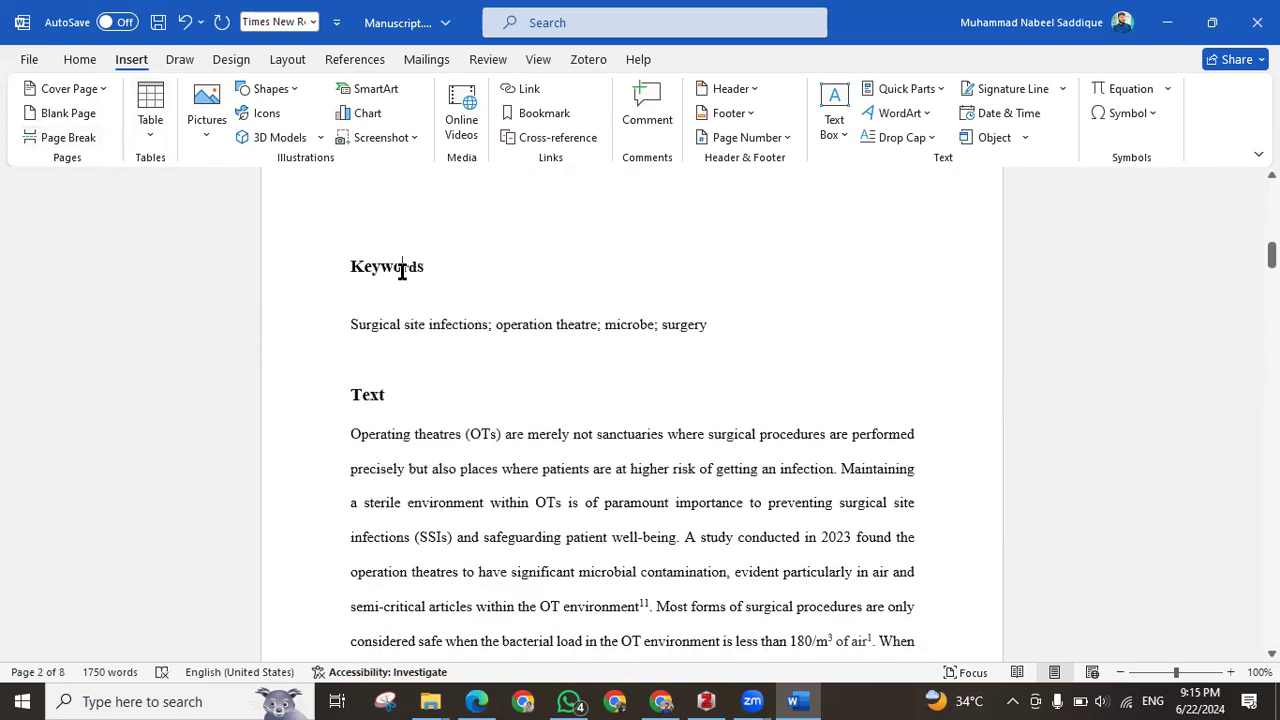
scroll(465, 338, "down", 2)
scroll(400, 328, "up", 2)
Examine the separators used between the terms in the line under Keywords
left_click_drag(494, 330, 483, 341)
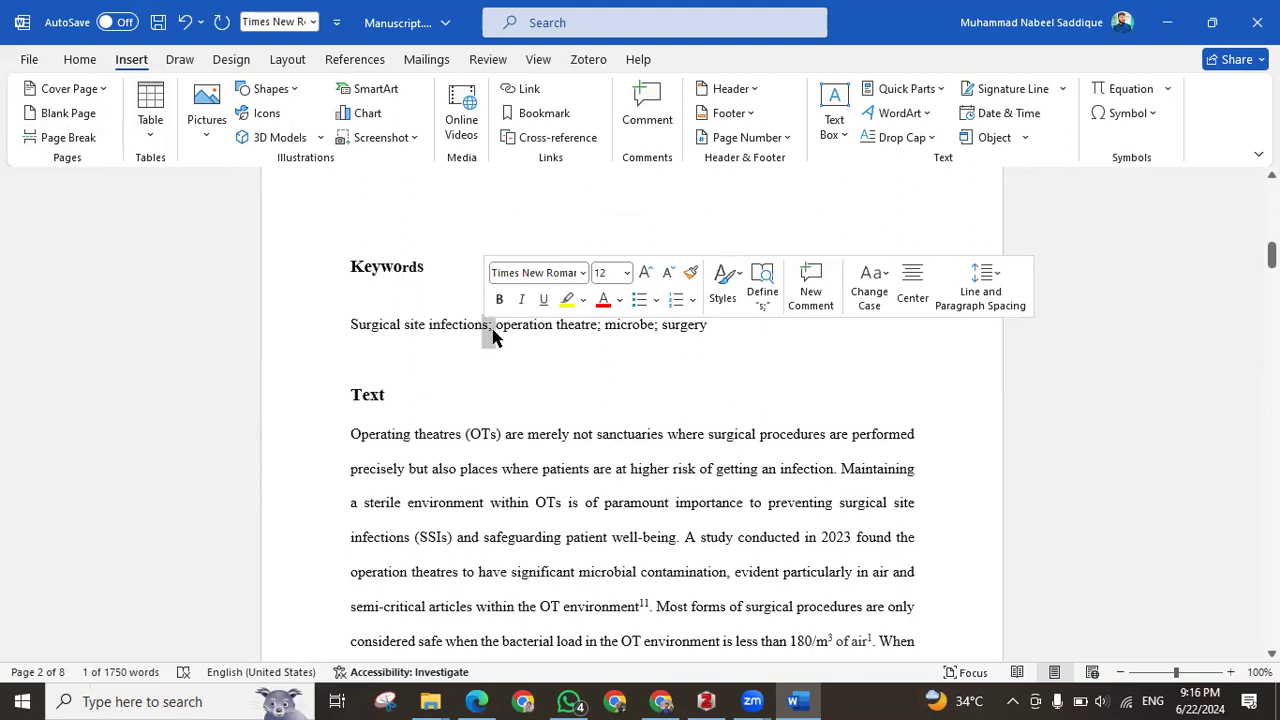
left_click(493, 337)
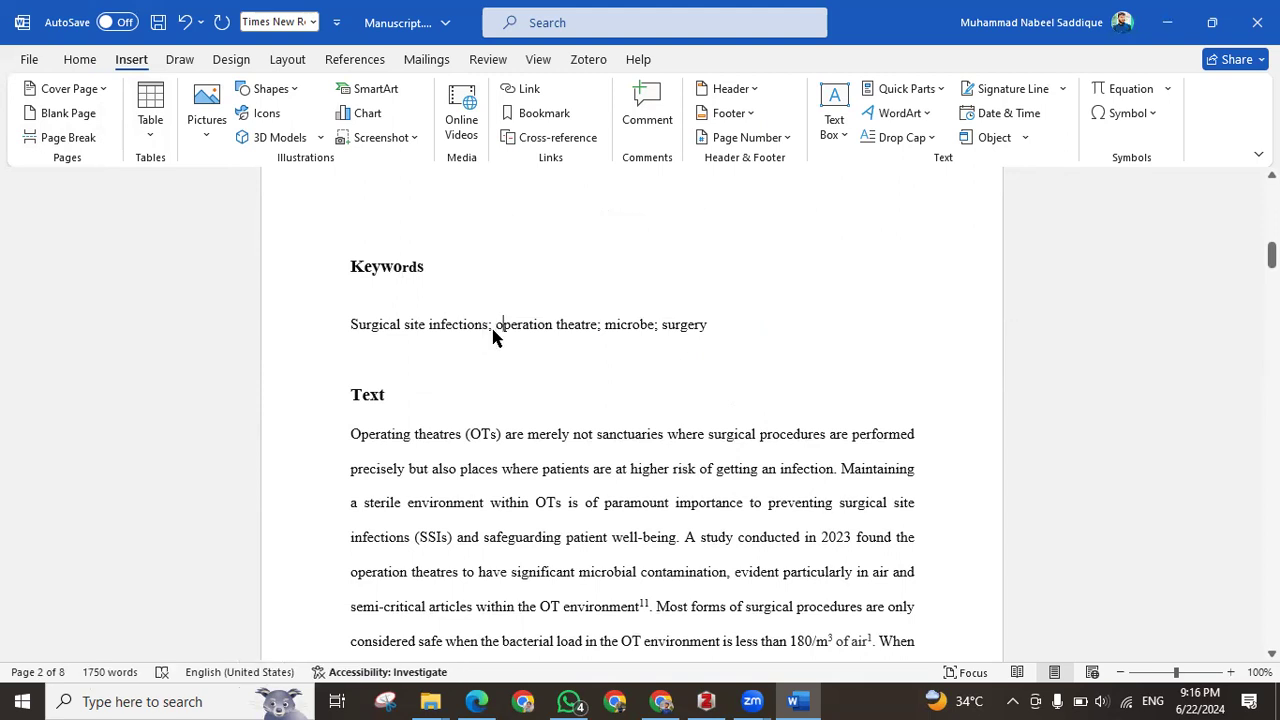
key("Left")
key("Left")
key("Left")
key("Left")
key("Left")
key("Left")
key("Left")
key("Left")
key("Left")
key("Left")
key("Left")
key("Left")
key("Left")
key("Left")
key("Left")
key("Left")
triple_click(491, 325)
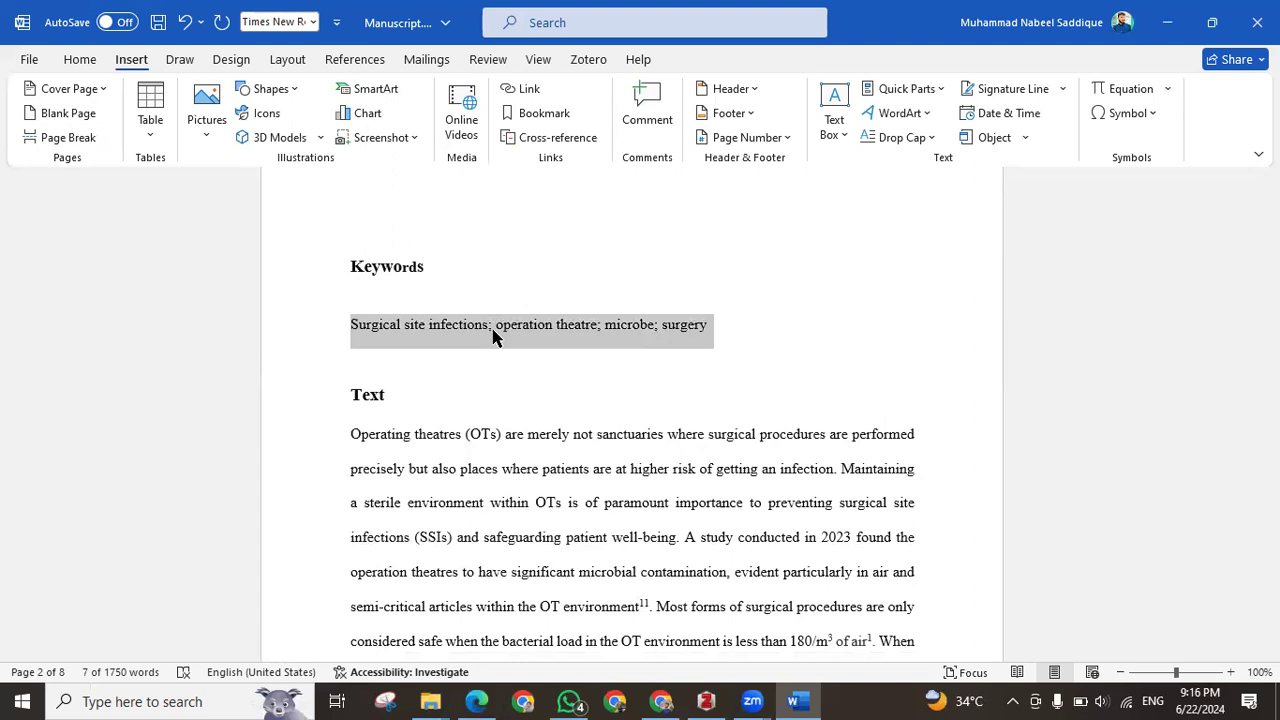
left_click(491, 325)
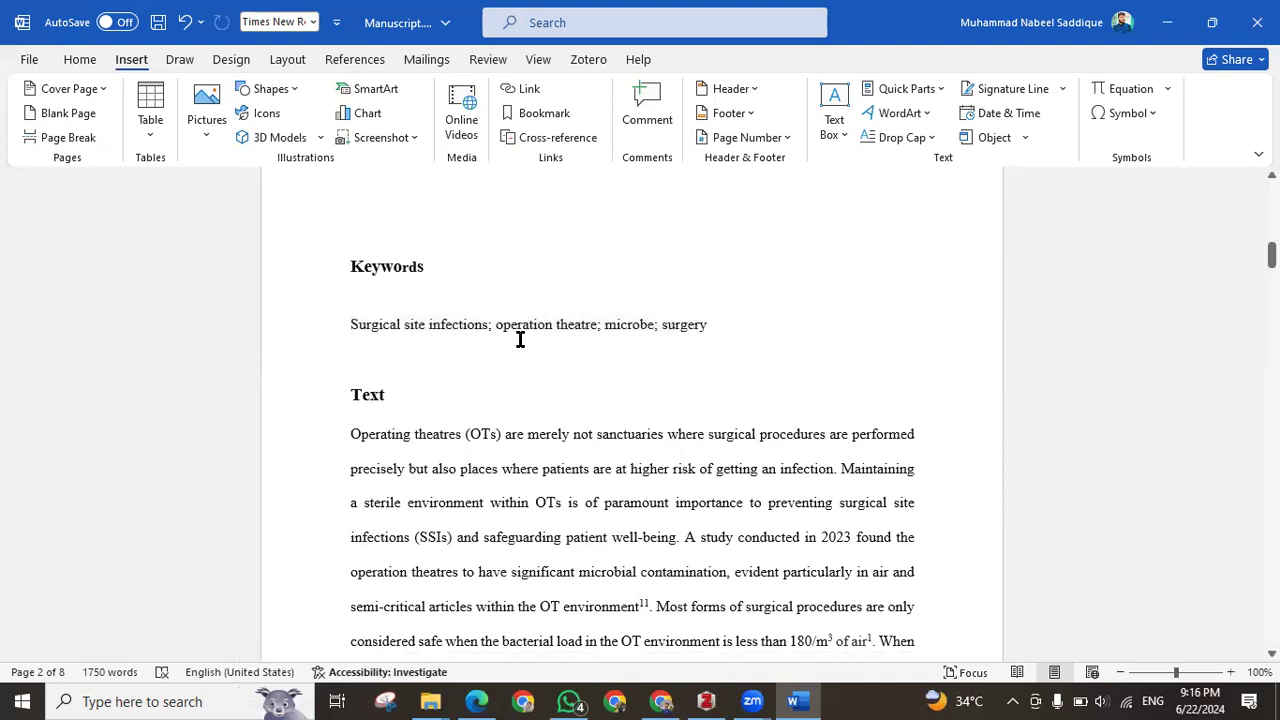
Replace the semicolon after "Surgical site infections" in the keywords line with a comma
key("BackSpace")
key("BackSpace")
type(",")
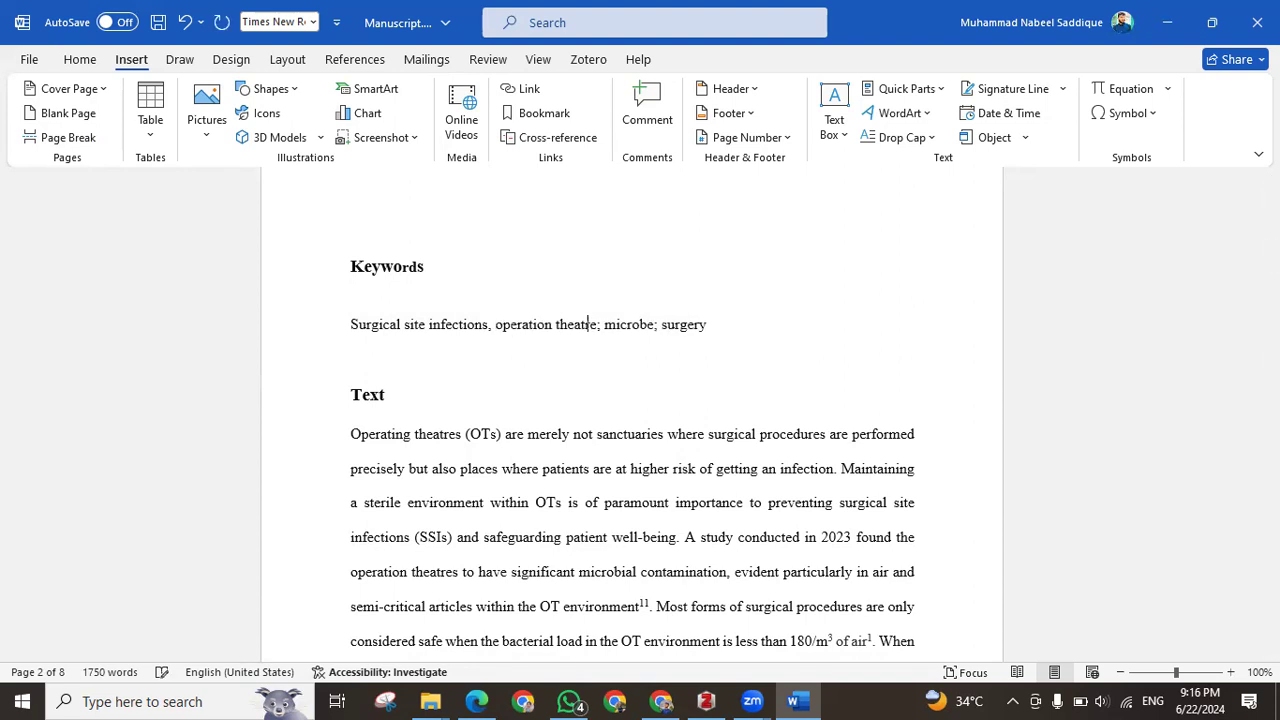
key("shift+Left")
key("shift+Left")
key("shift+Left")
key("shift+Left")
key("shift+Left")
key("shift+Left")
key("shift+Left")
key("shift+Left")
key("shift+Left")
key("shift+Left")
key("shift+Left")
key("shift+Left")
key("shift+Left")
key("shift+Left")
key("shift+Left")
key("shift+Left")
key("shift+Left")
key("shift+Left")
key("shift+Left")
key("shift+Left")
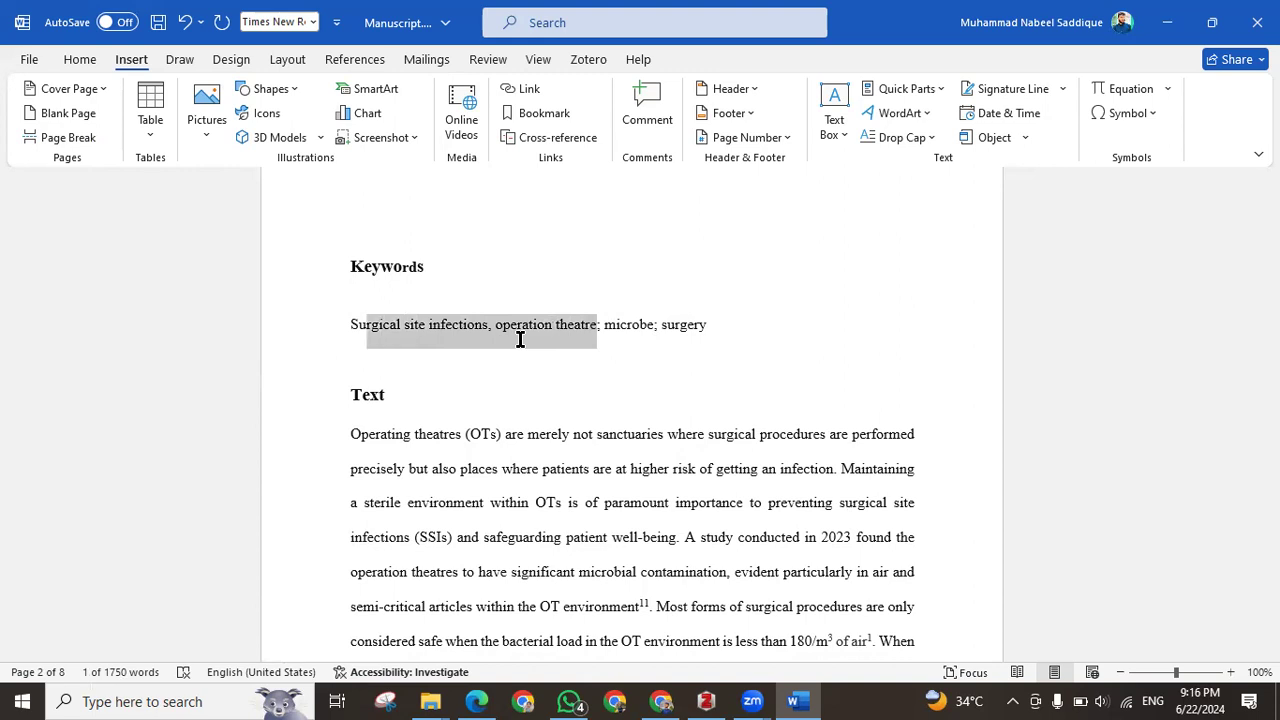
key("Right")
key("ctrl+Left")
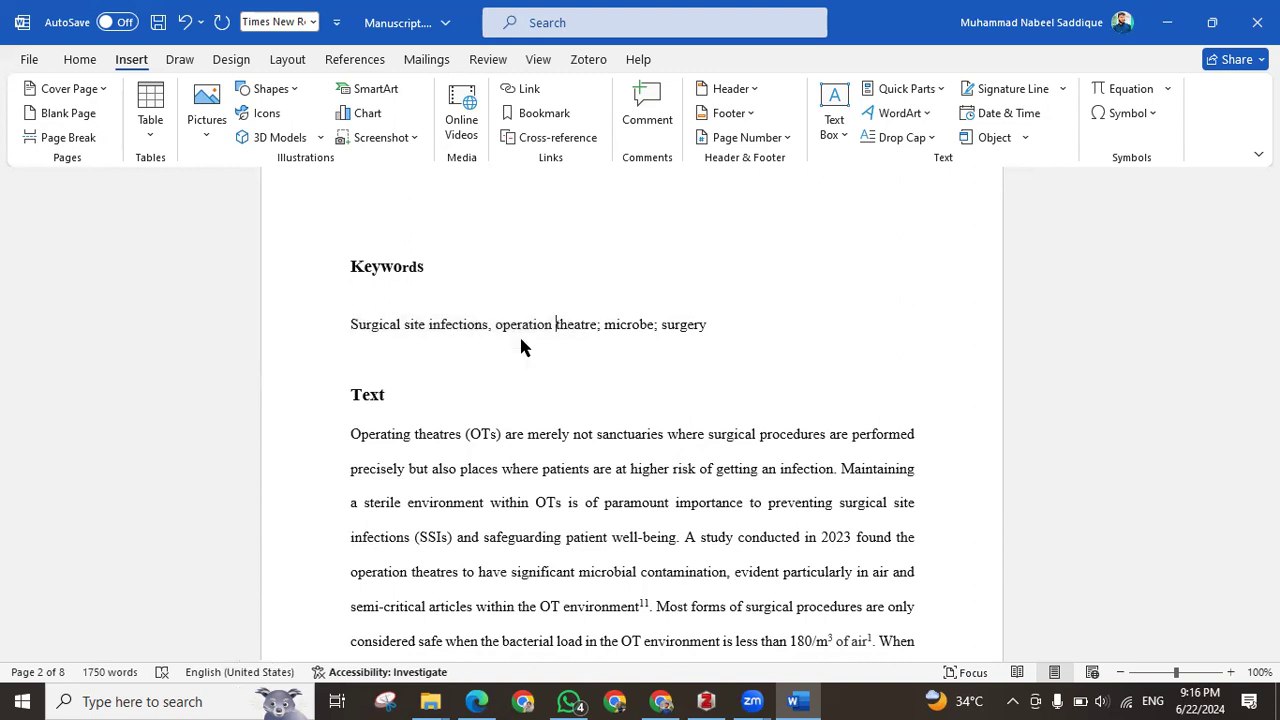
Restore the semicolon after "Surgical site infections" in the keywords line
key("BackSpace")
type(";")
key("Down")
key("Down")
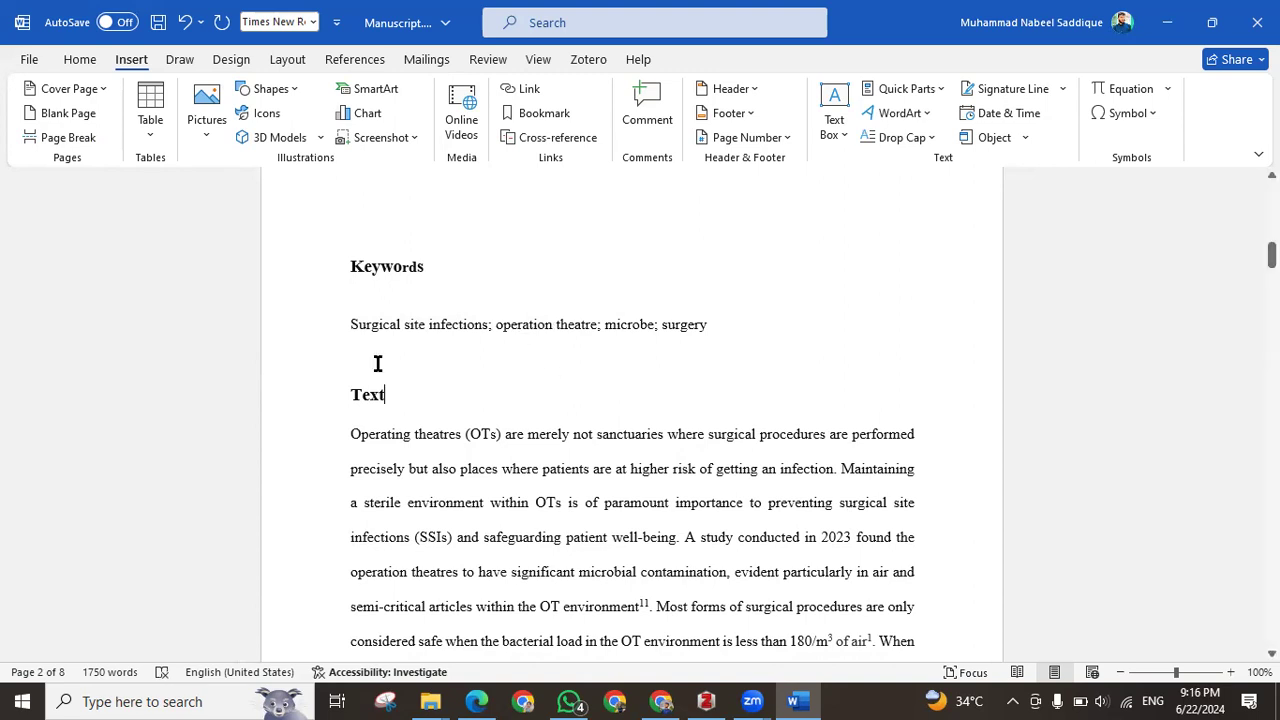
Examine the Text heading and the opening line of the paragraph beneath it
scroll(378, 363, "down", 1)
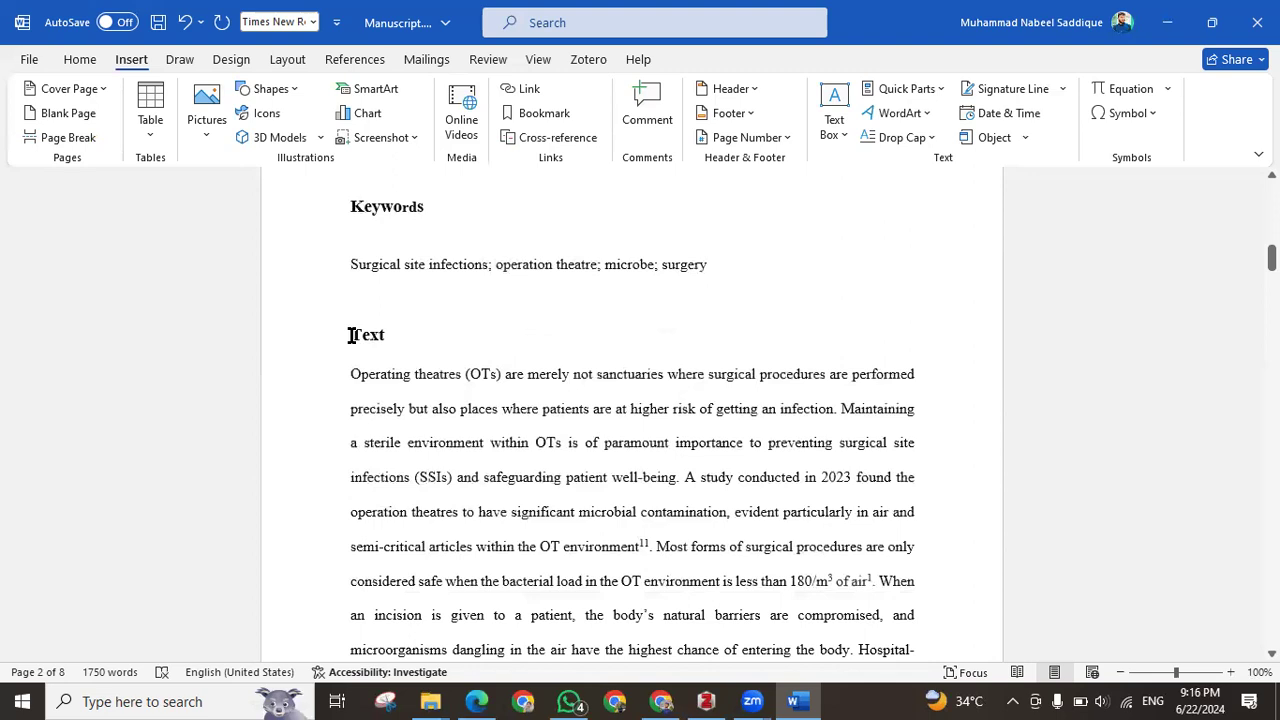
left_click_drag(352, 335, 391, 343)
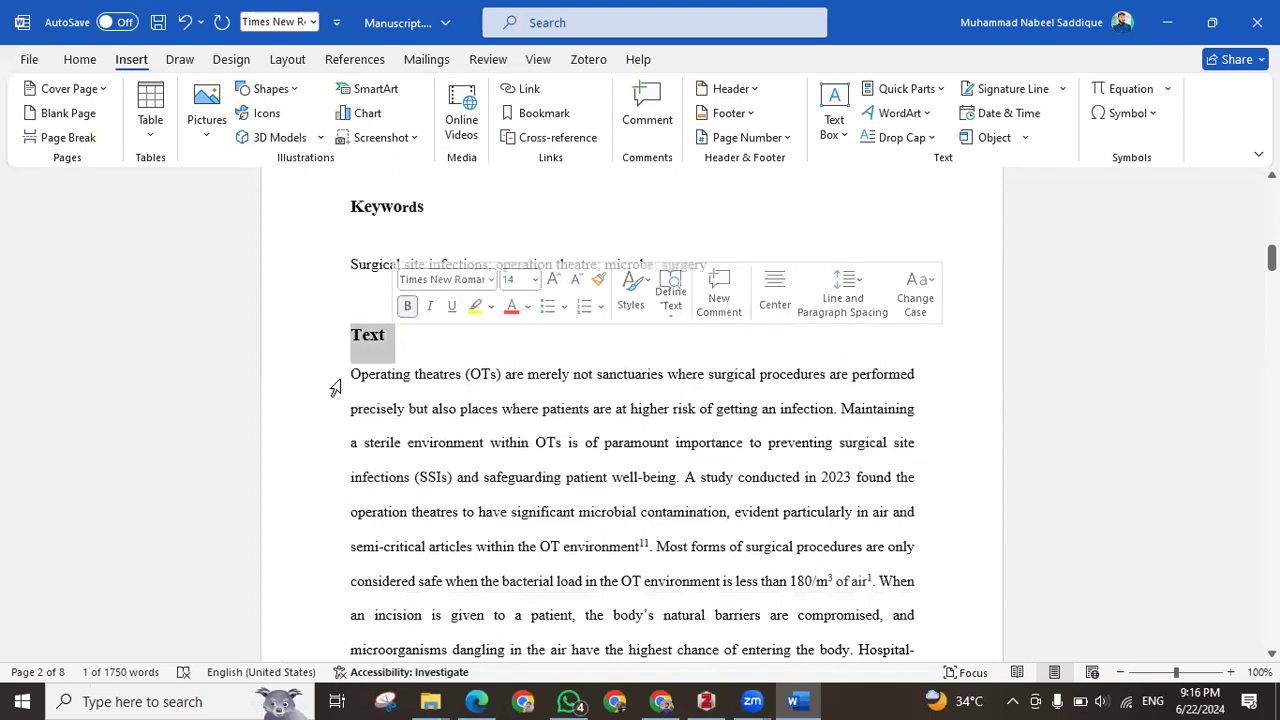
scroll(369, 397, "down", 1)
left_click(366, 285)
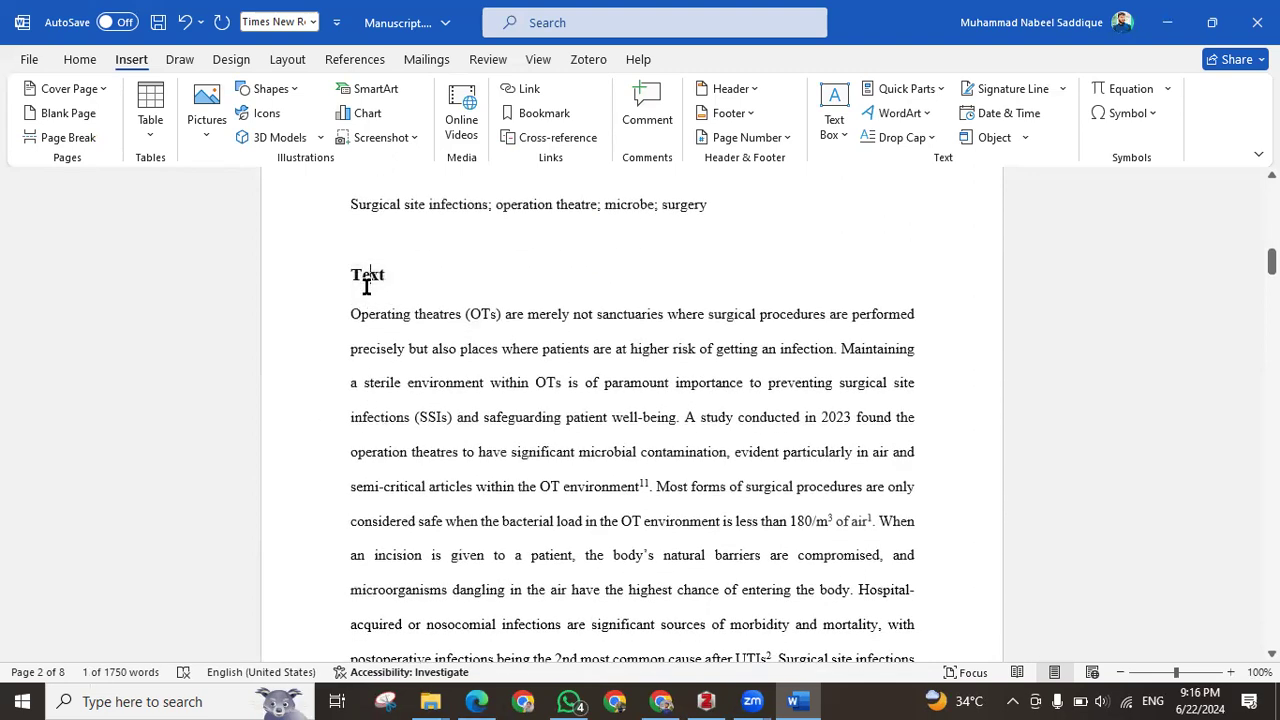
left_click_drag(350, 318, 590, 317)
left_click(416, 322)
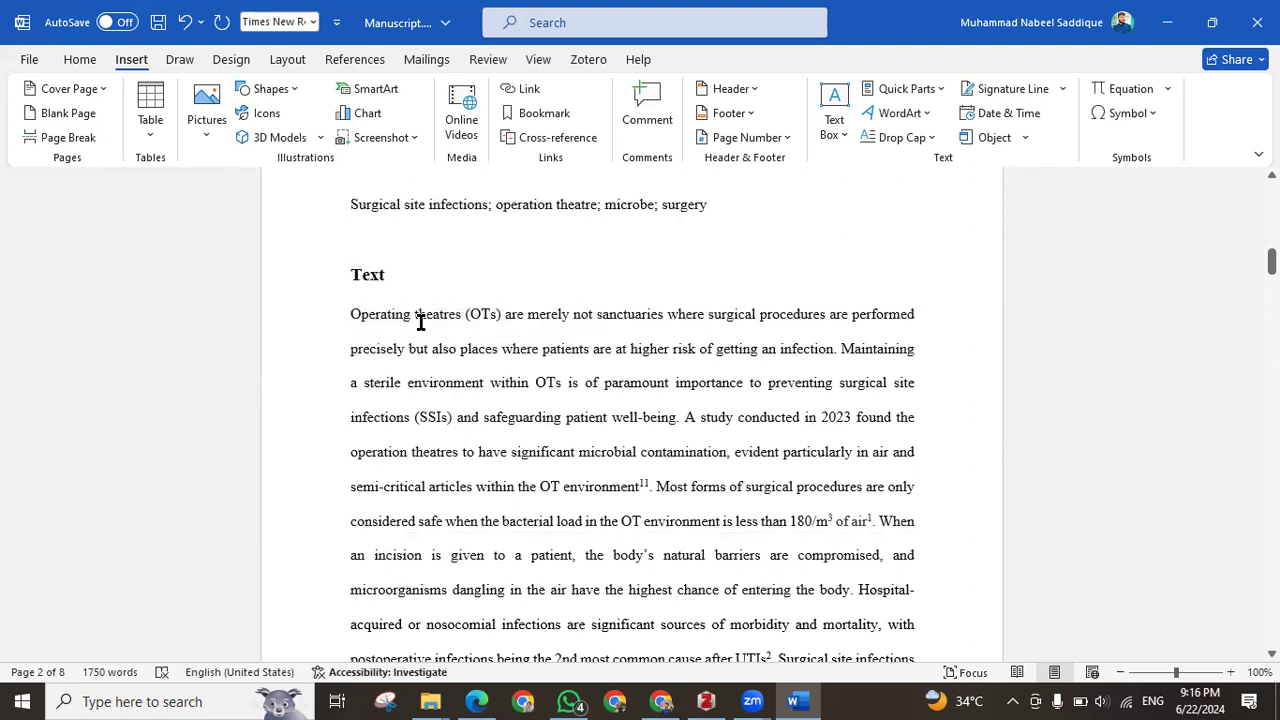
Review the manuscript body from the Text section through its final paragraph to the References page
scroll(420, 322, "down", 3)
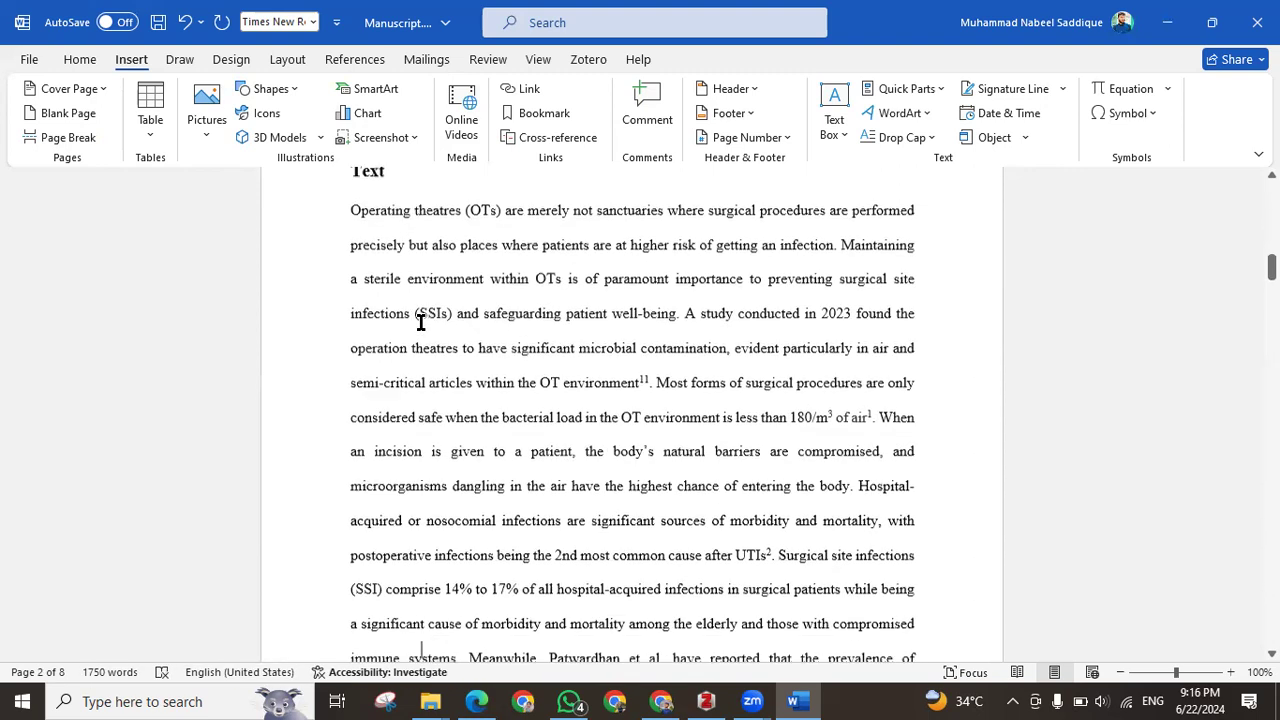
scroll(420, 322, "down", 9)
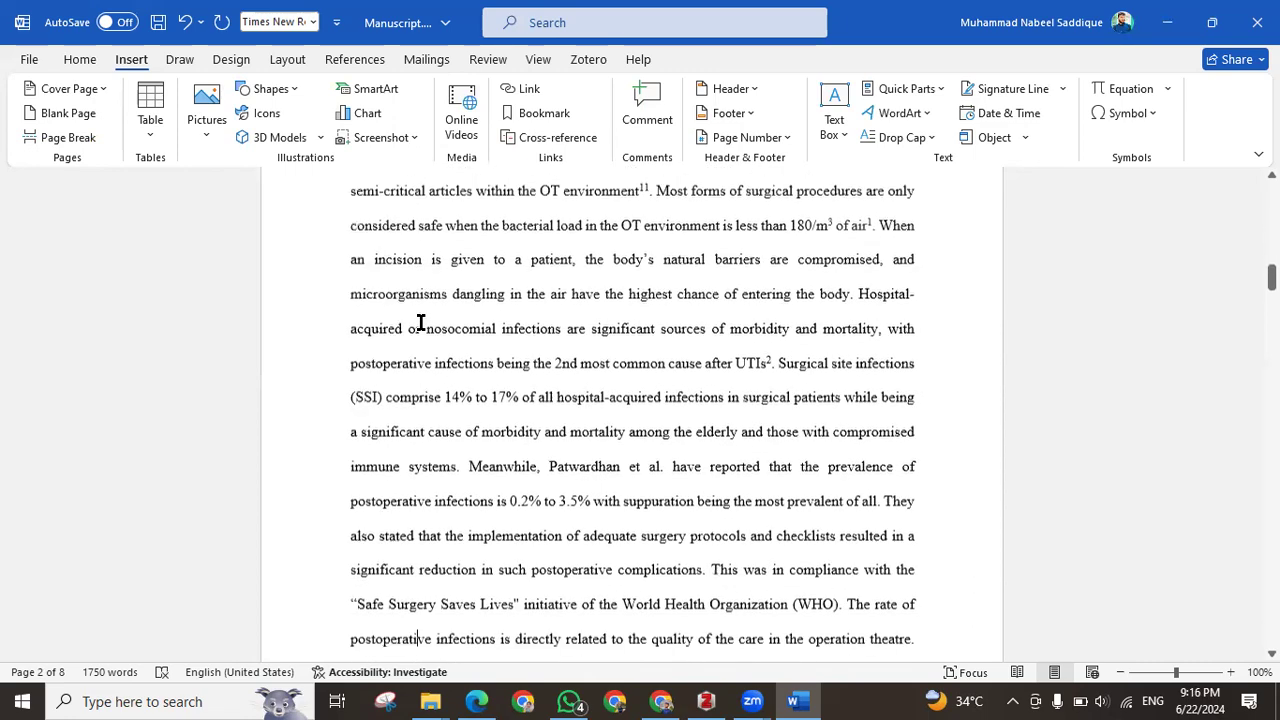
scroll(420, 322, "down", 20)
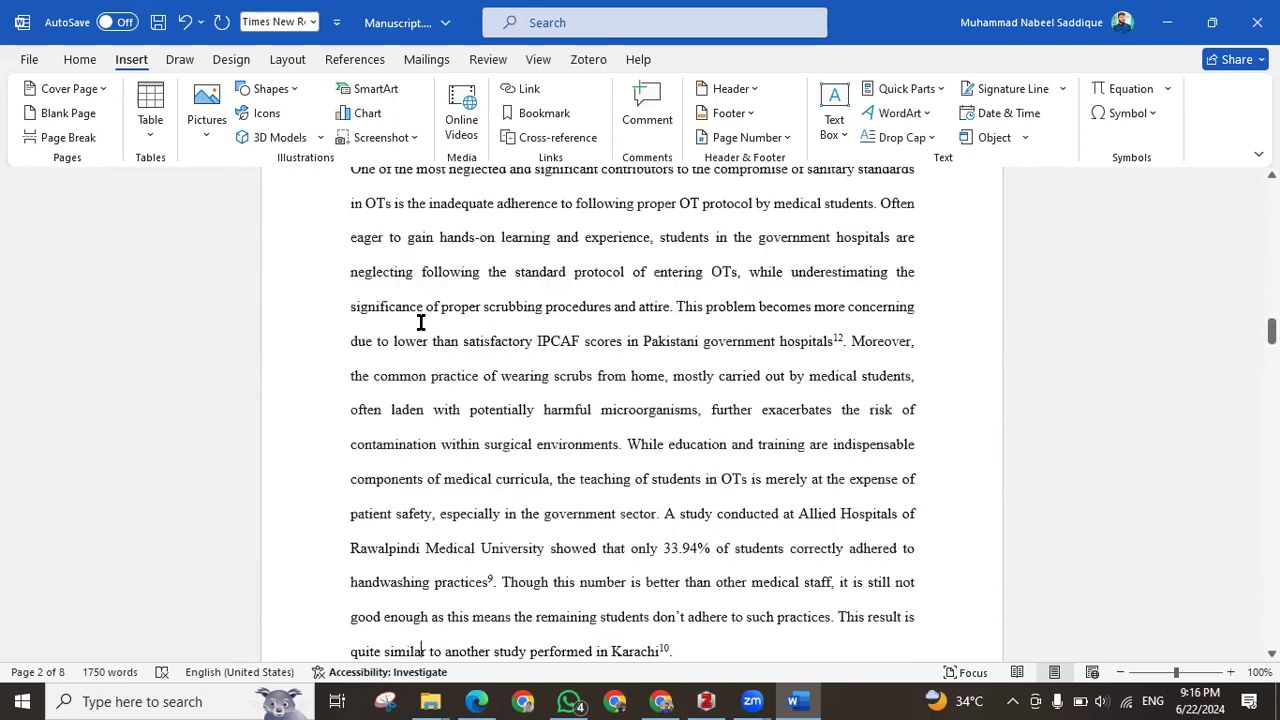
scroll(420, 322, "down", 12)
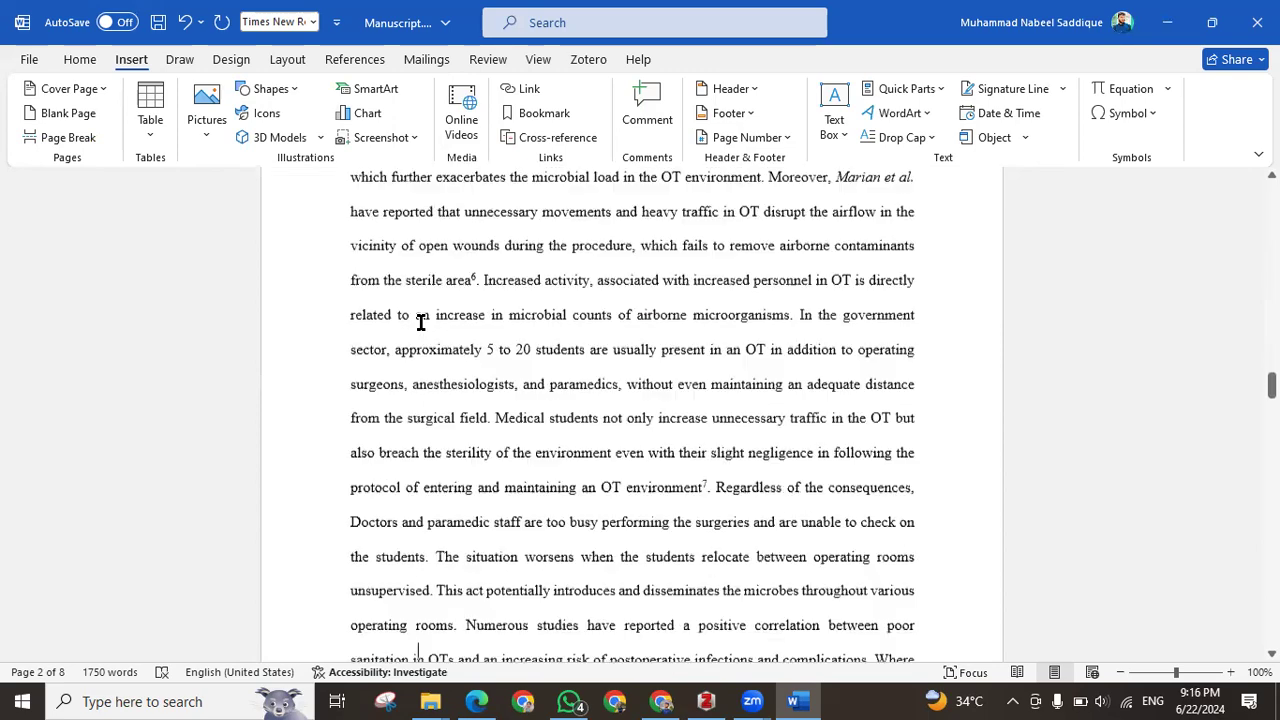
scroll(420, 322, "down", 10)
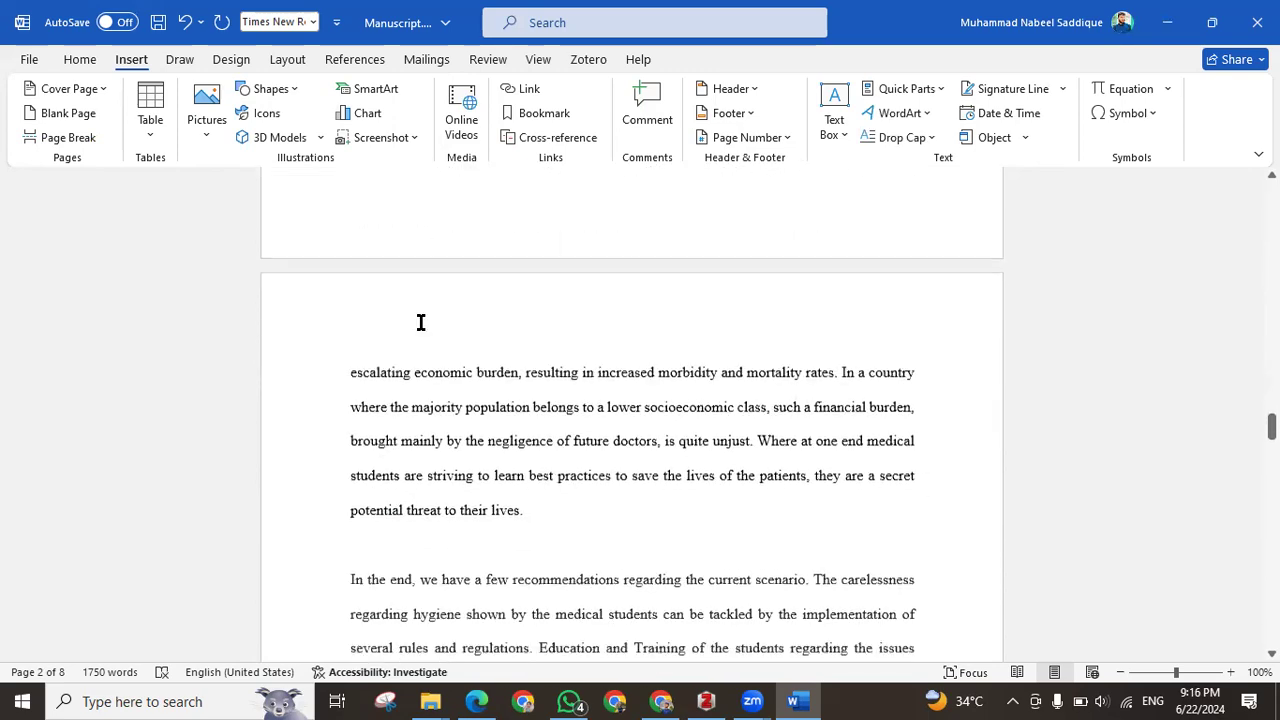
scroll(420, 322, "down", 20)
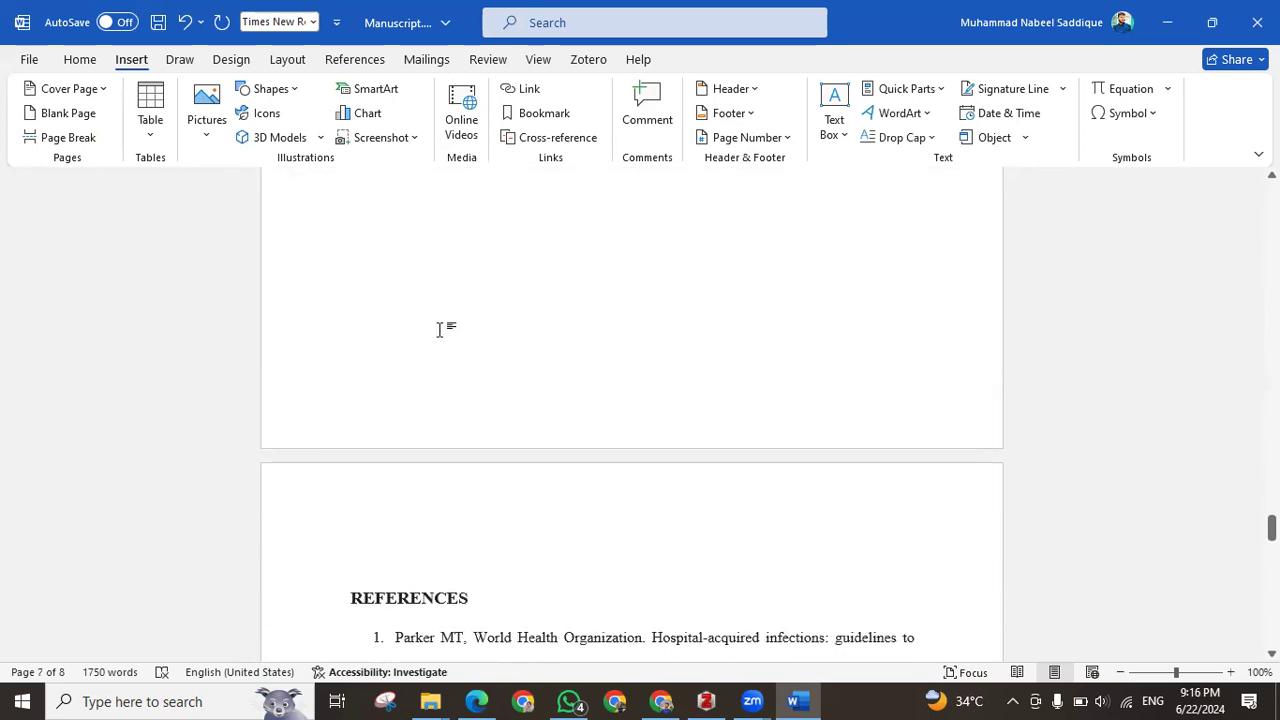
scroll(469, 314, "up", 6)
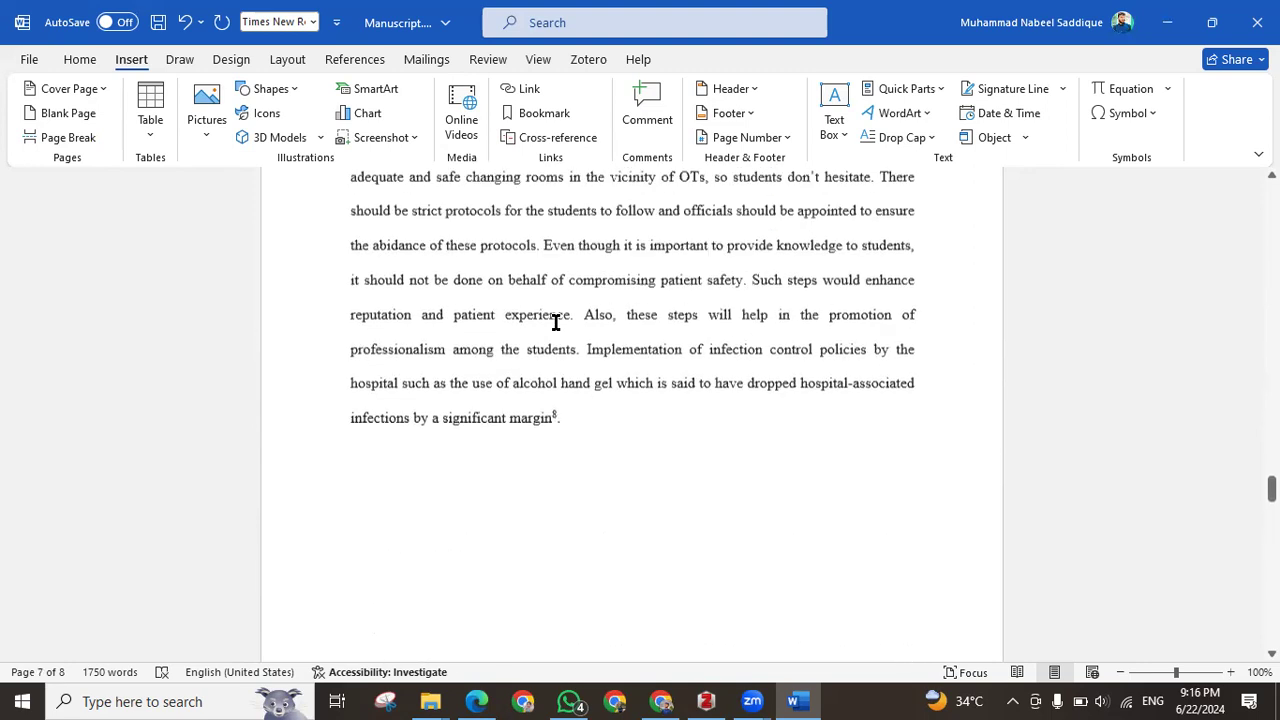
scroll(568, 500, "down", 3)
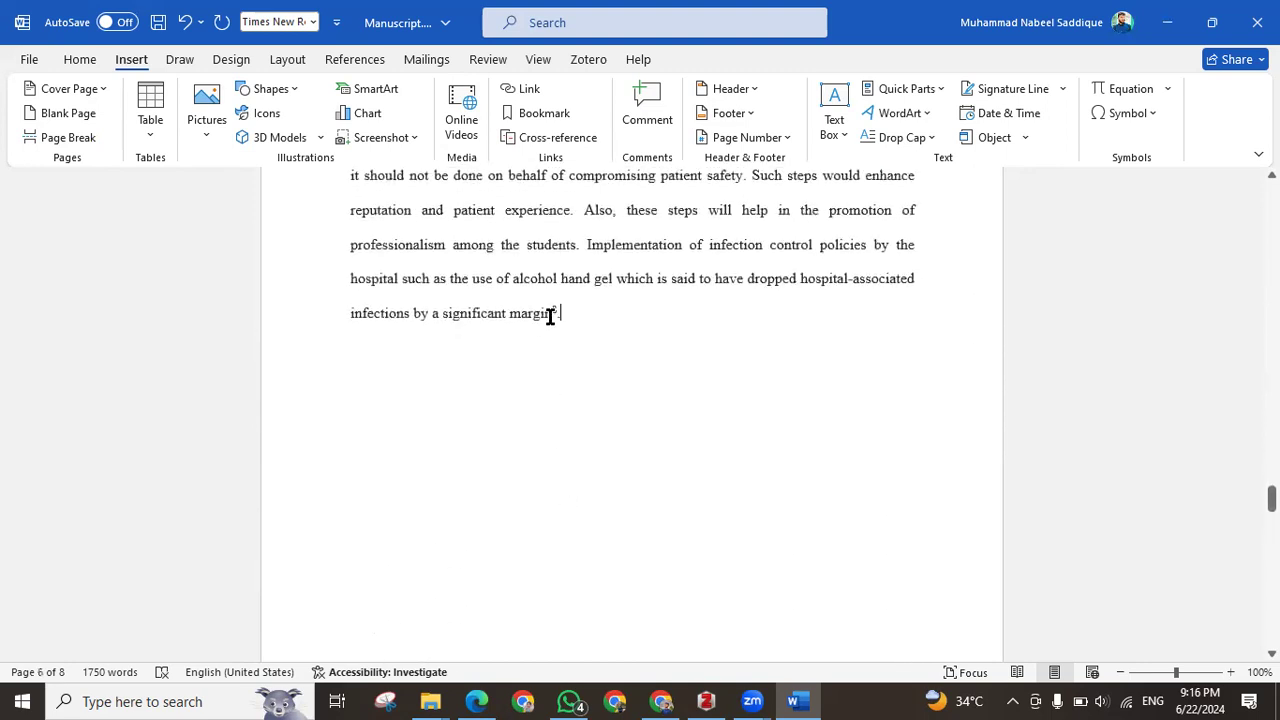
scroll(563, 318, "down", 2)
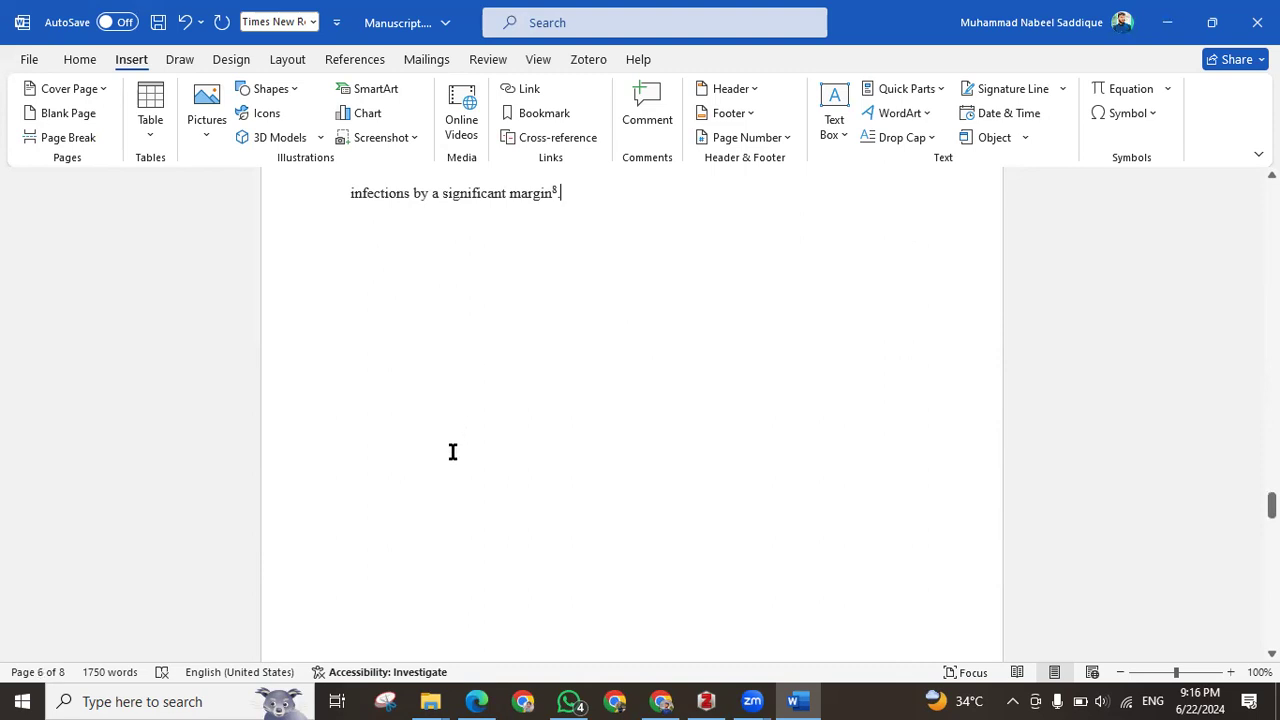
scroll(451, 449, "down", 6)
scroll(314, 611, "down", 3)
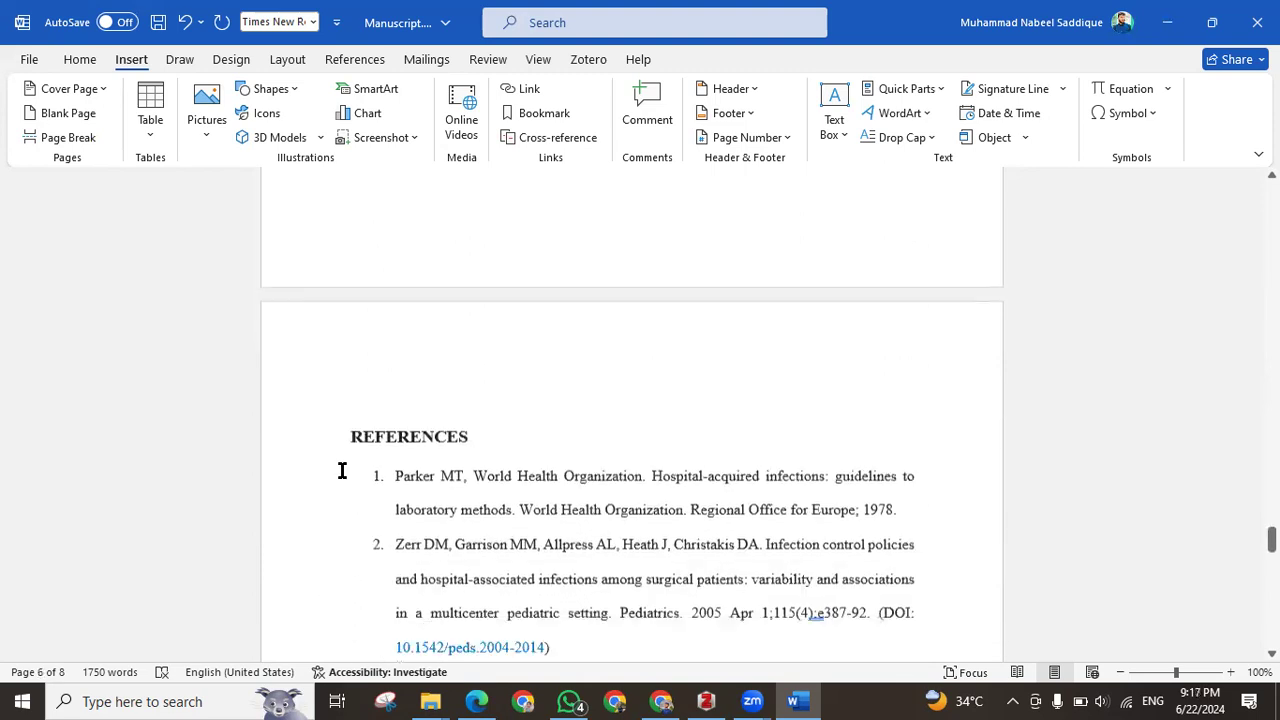
Examine the REFERENCES heading and the formatting of the first seven numbered entries beneath it
left_click_drag(351, 357, 511, 369)
scroll(477, 413, "down", 15)
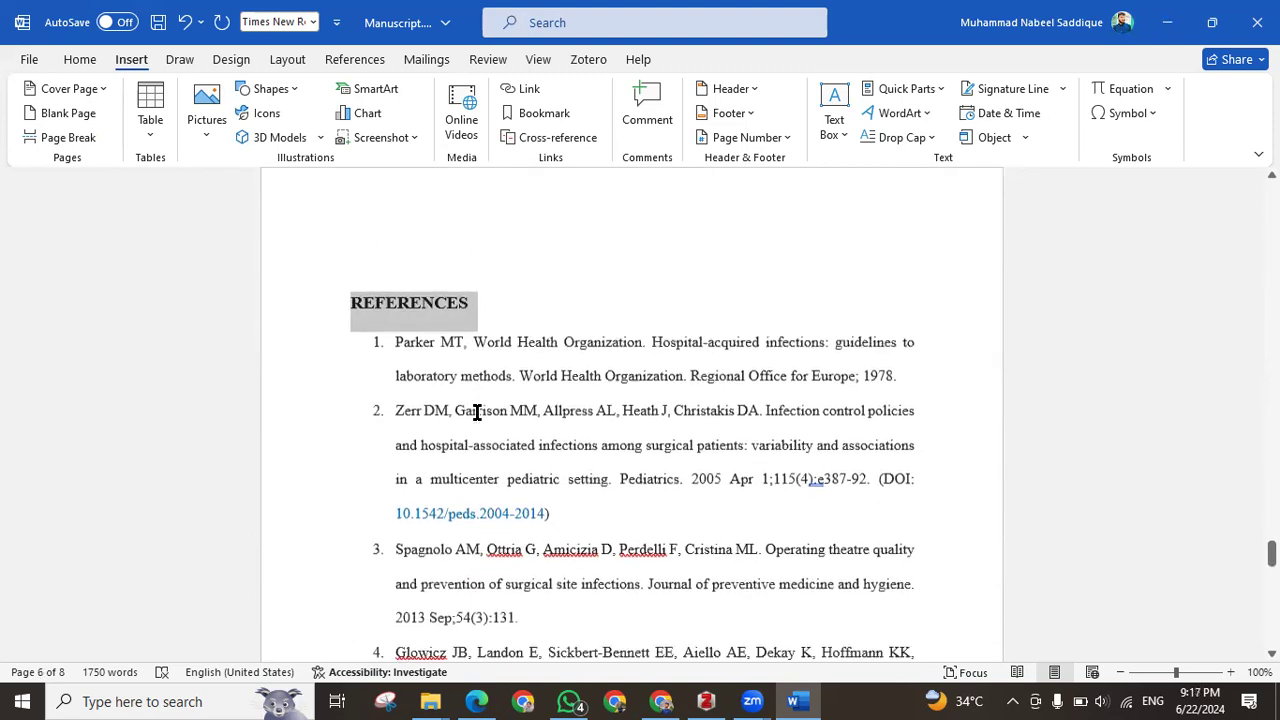
scroll(477, 413, "down", 3)
scroll(477, 411, "up", 10)
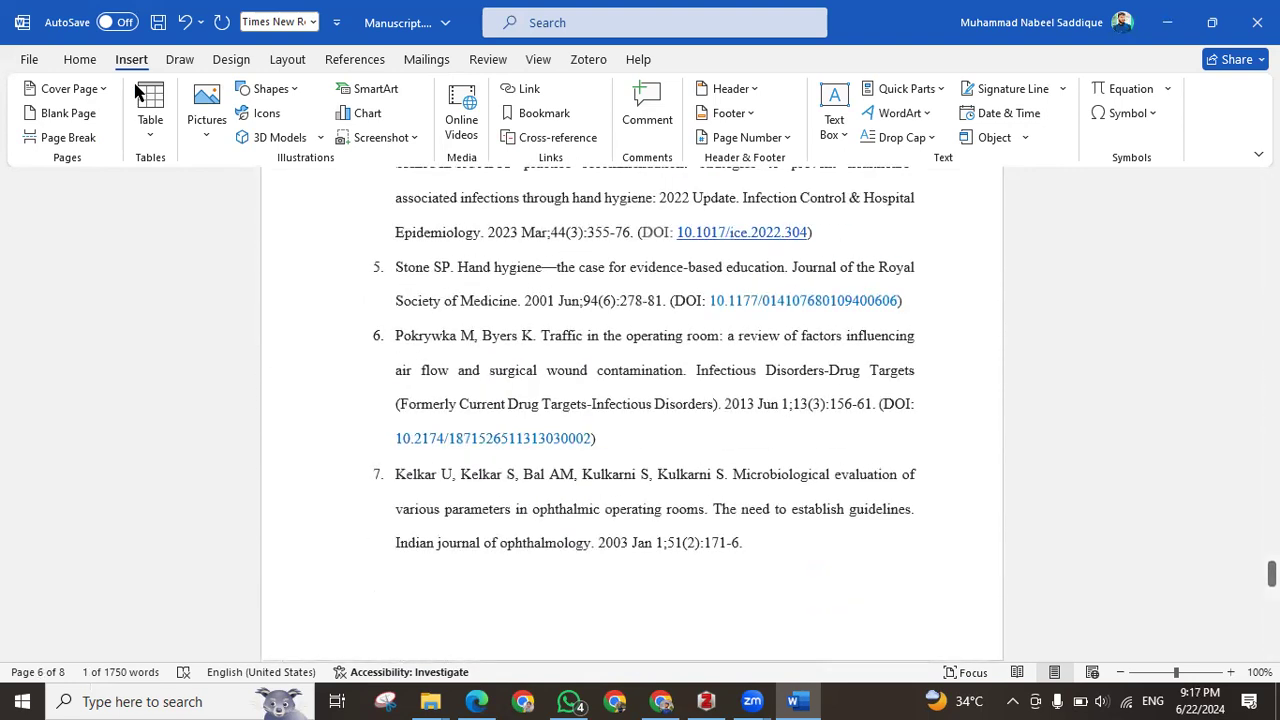
left_click(68, 59)
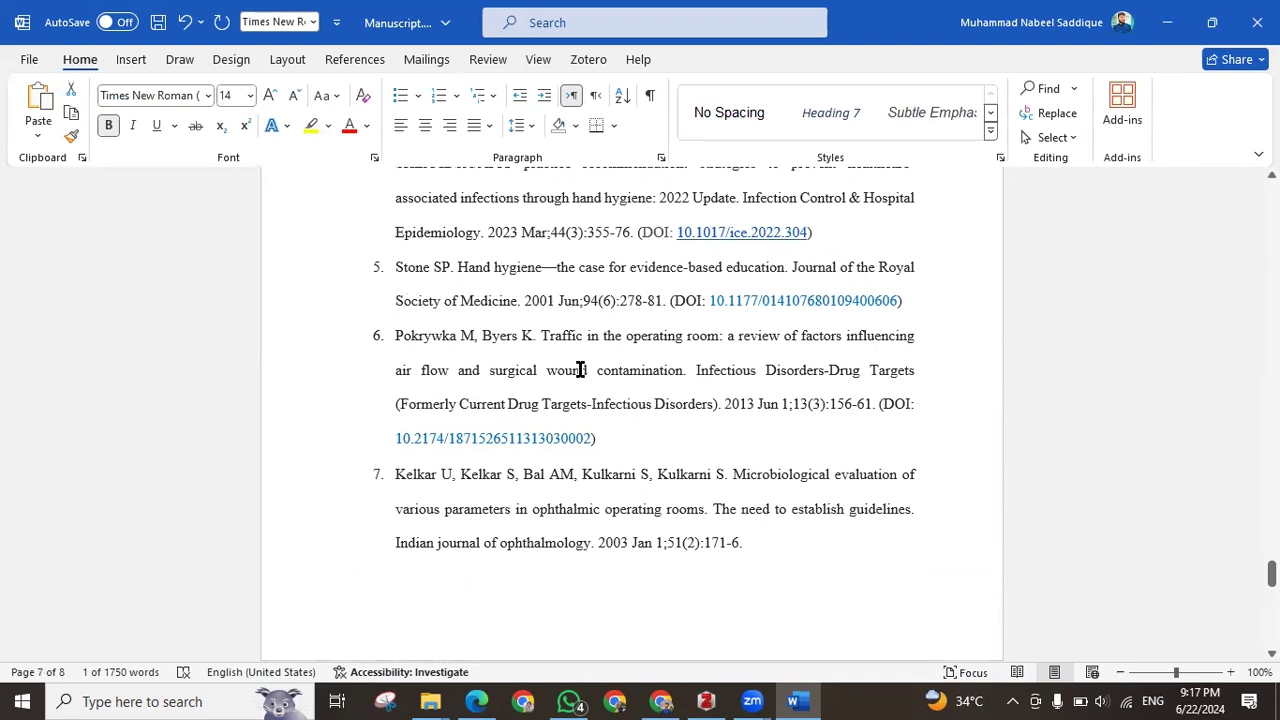
left_click_drag(913, 302, 399, 287)
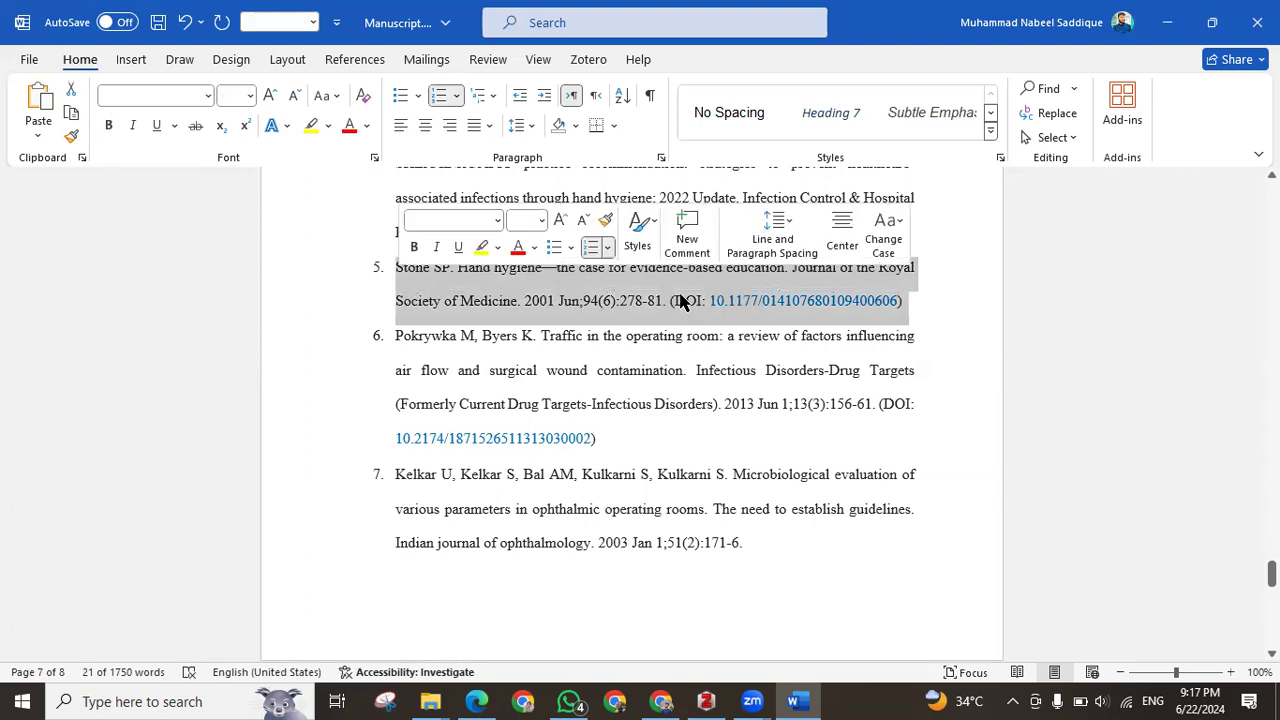
scroll(697, 332, "up", 1)
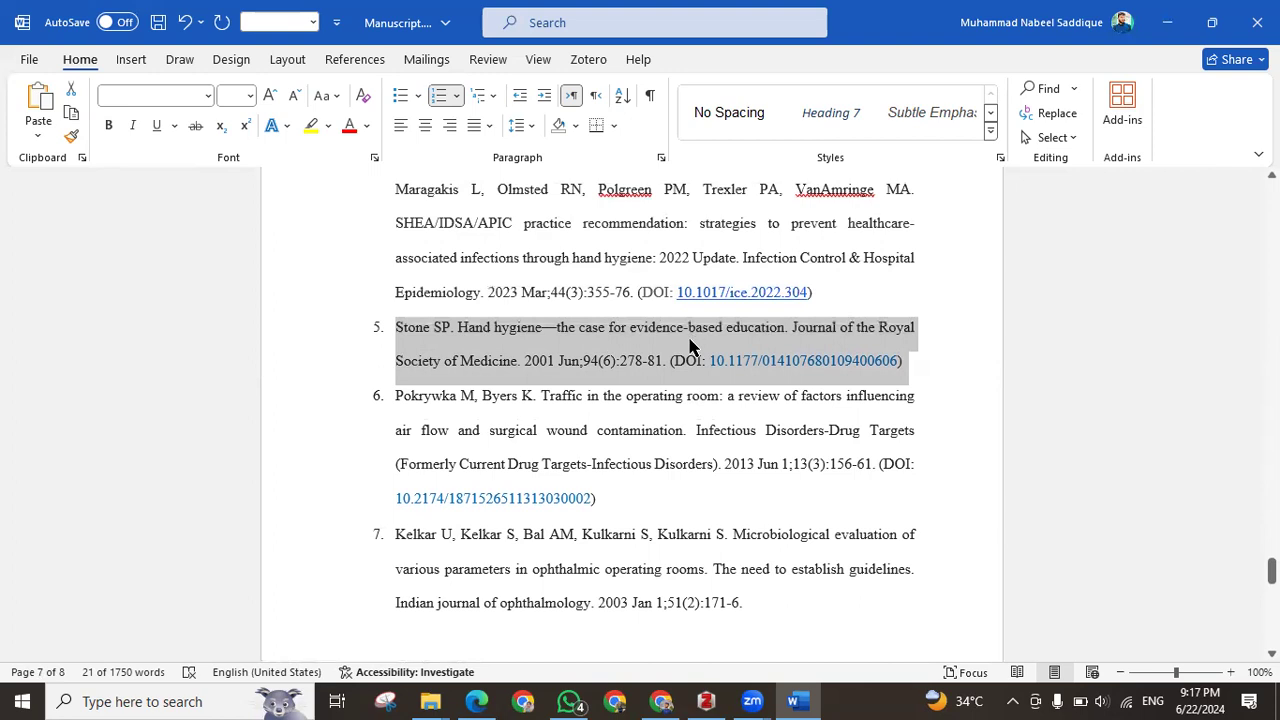
left_click(670, 335)
scroll(671, 349, "up", 5)
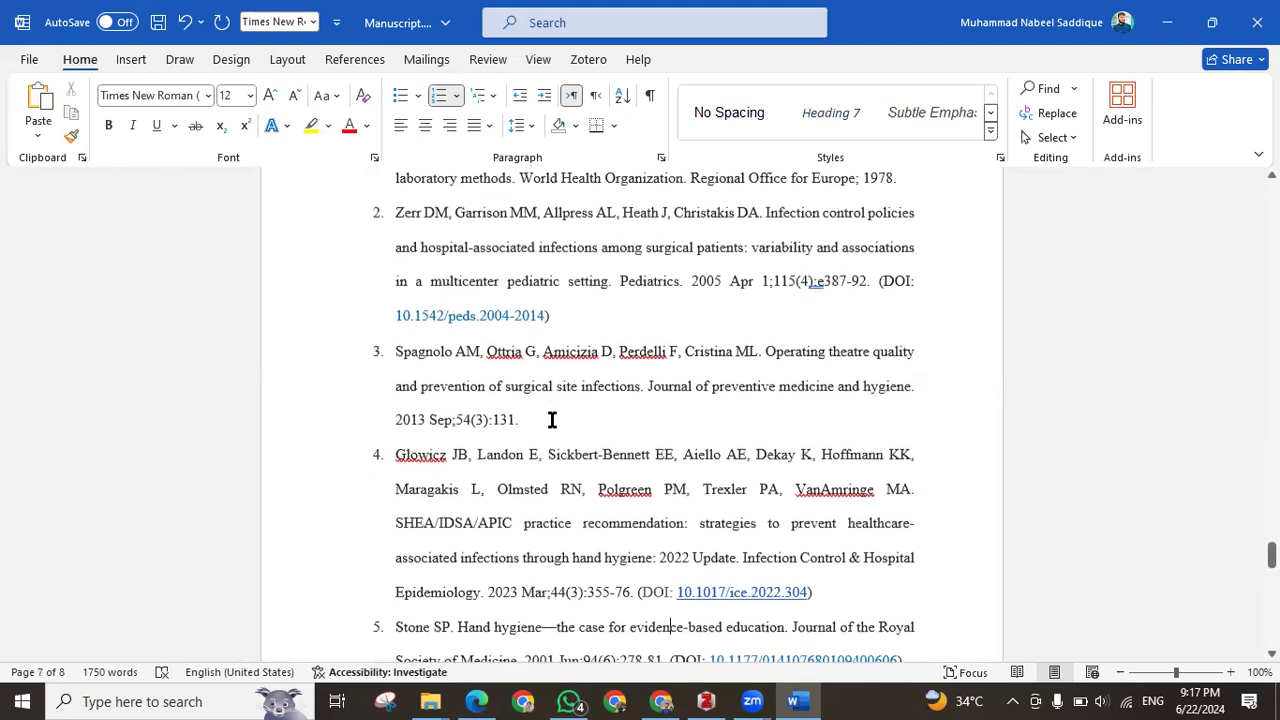
left_click_drag(497, 412, 389, 350)
scroll(443, 423, "up", 3)
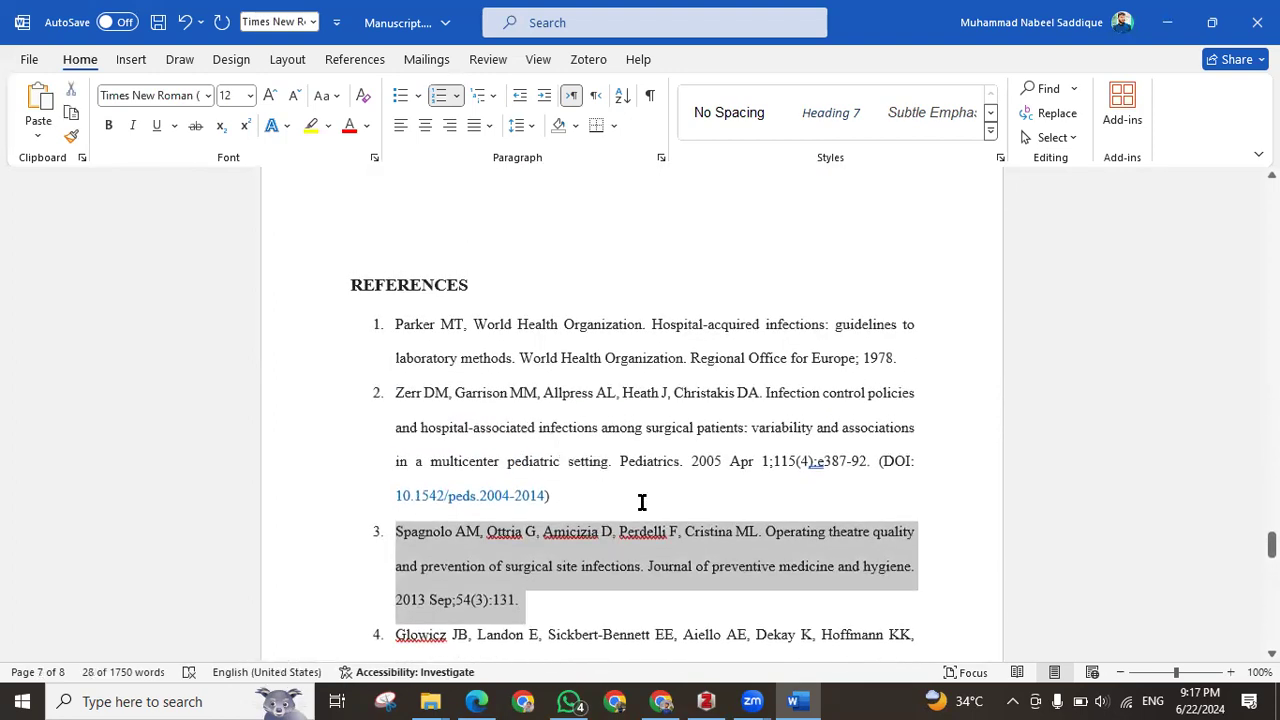
left_click(445, 408)
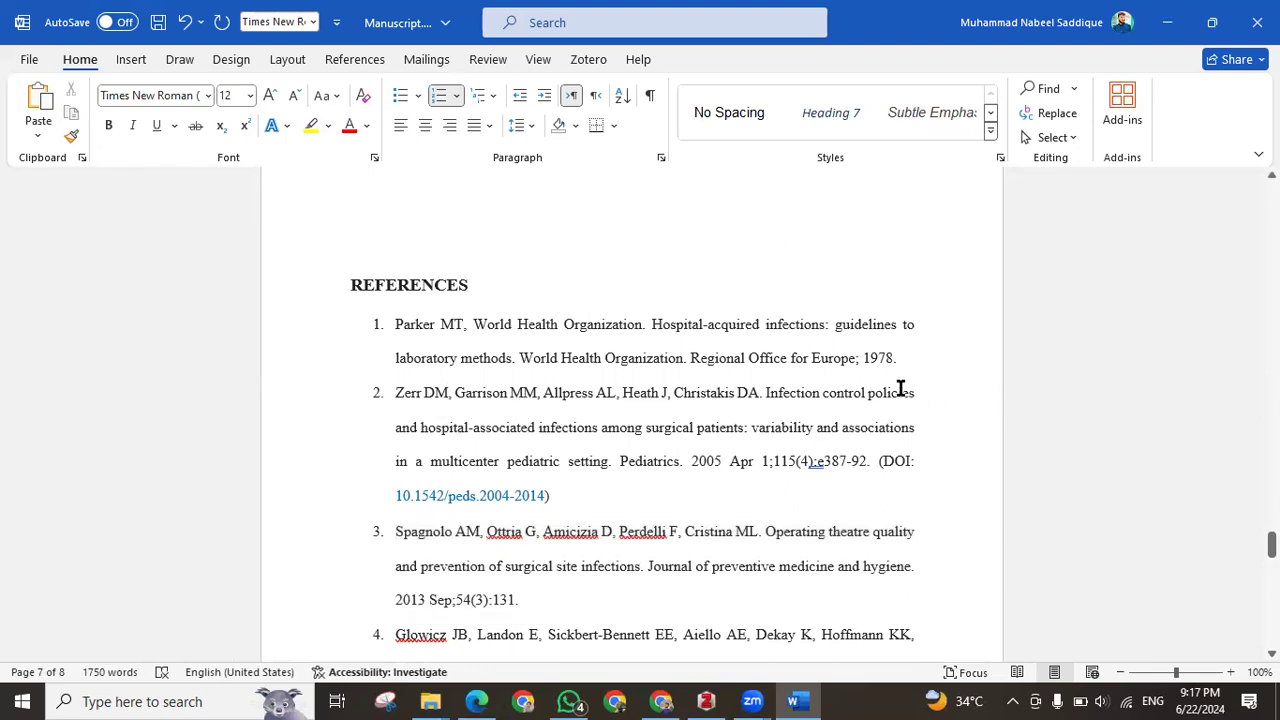
Review the numbered reference list from the first entry through entry 12 on the last page
left_click_drag(437, 376, 603, 576)
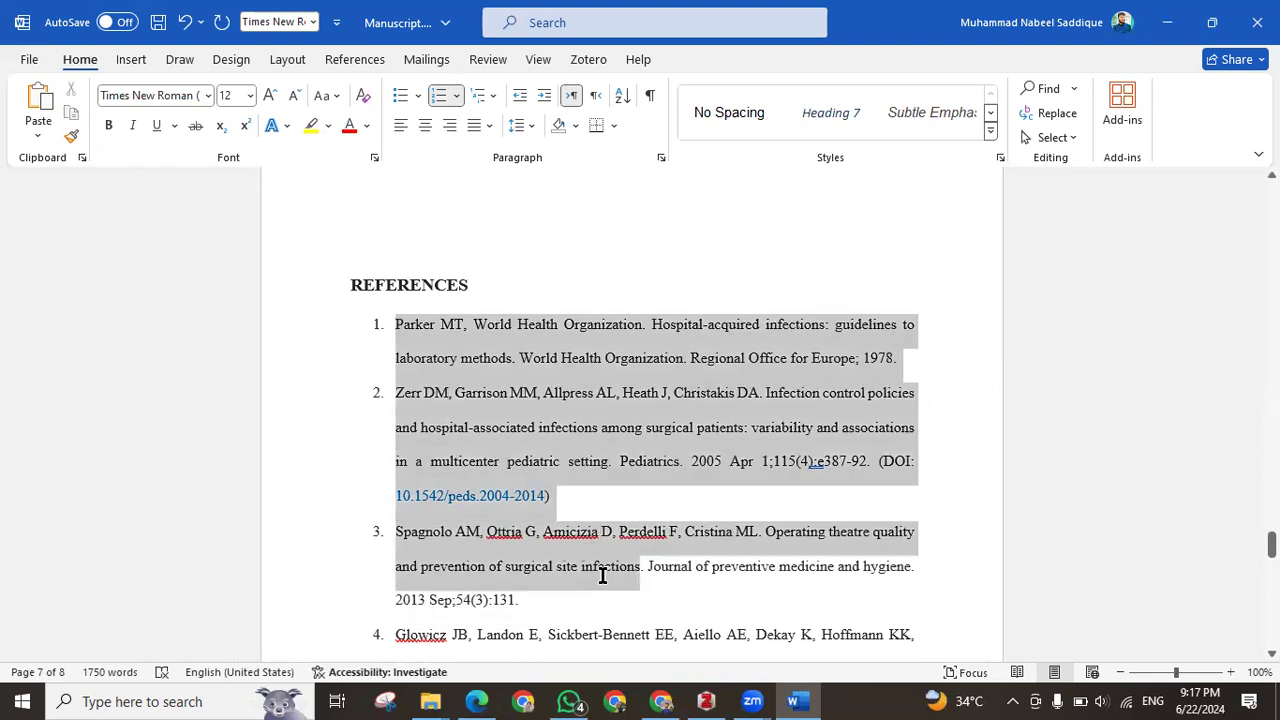
scroll(537, 549, "down", 2)
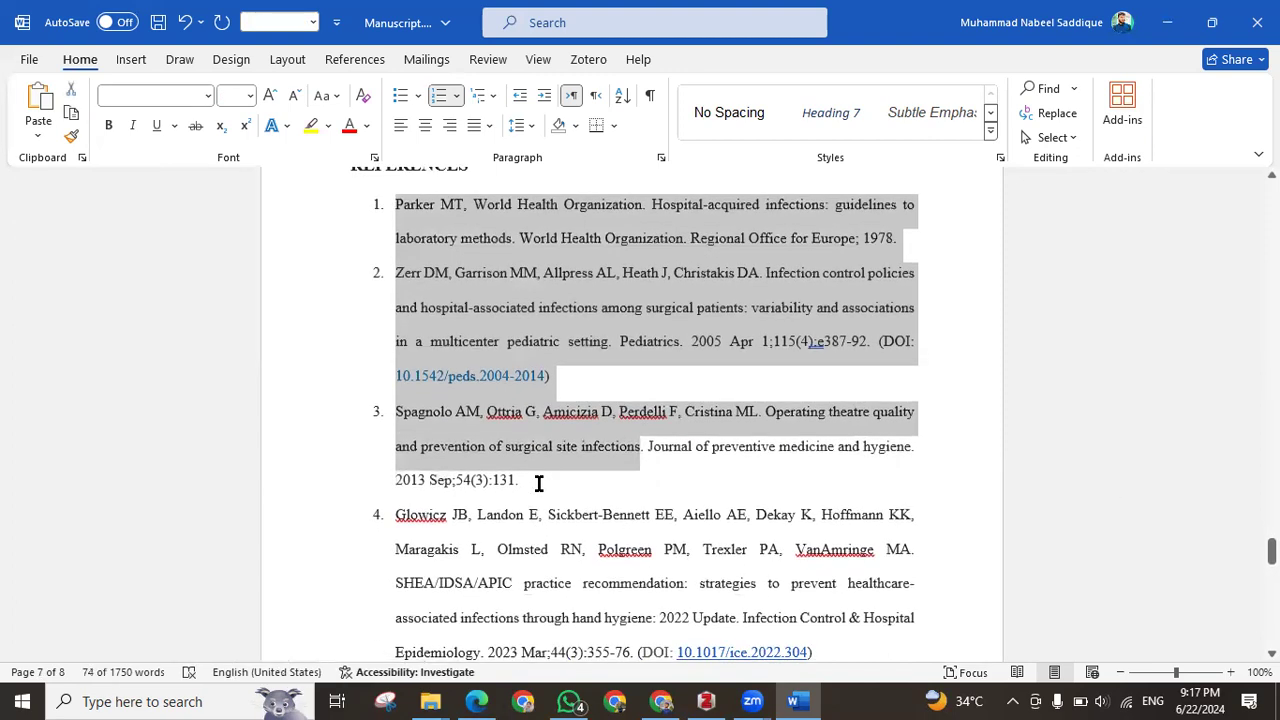
left_click(537, 481)
left_click_drag(537, 481, 400, 222)
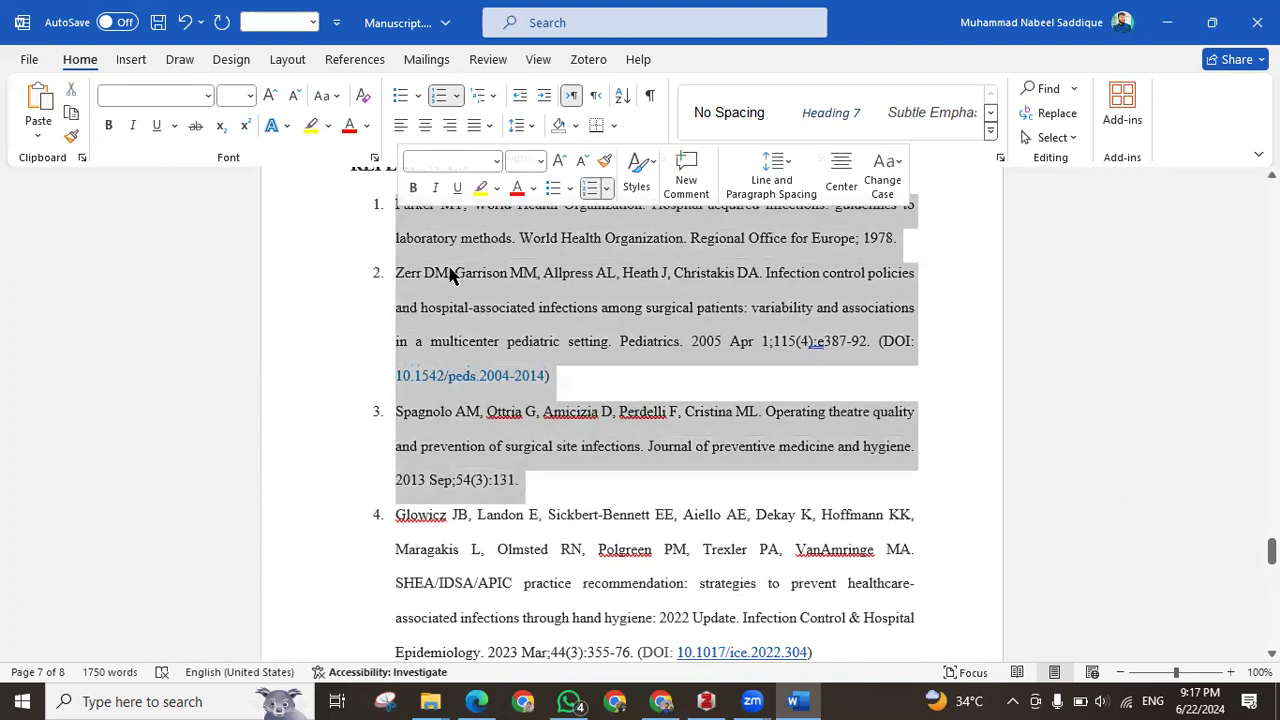
left_click(449, 277)
scroll(449, 337, "down", 5)
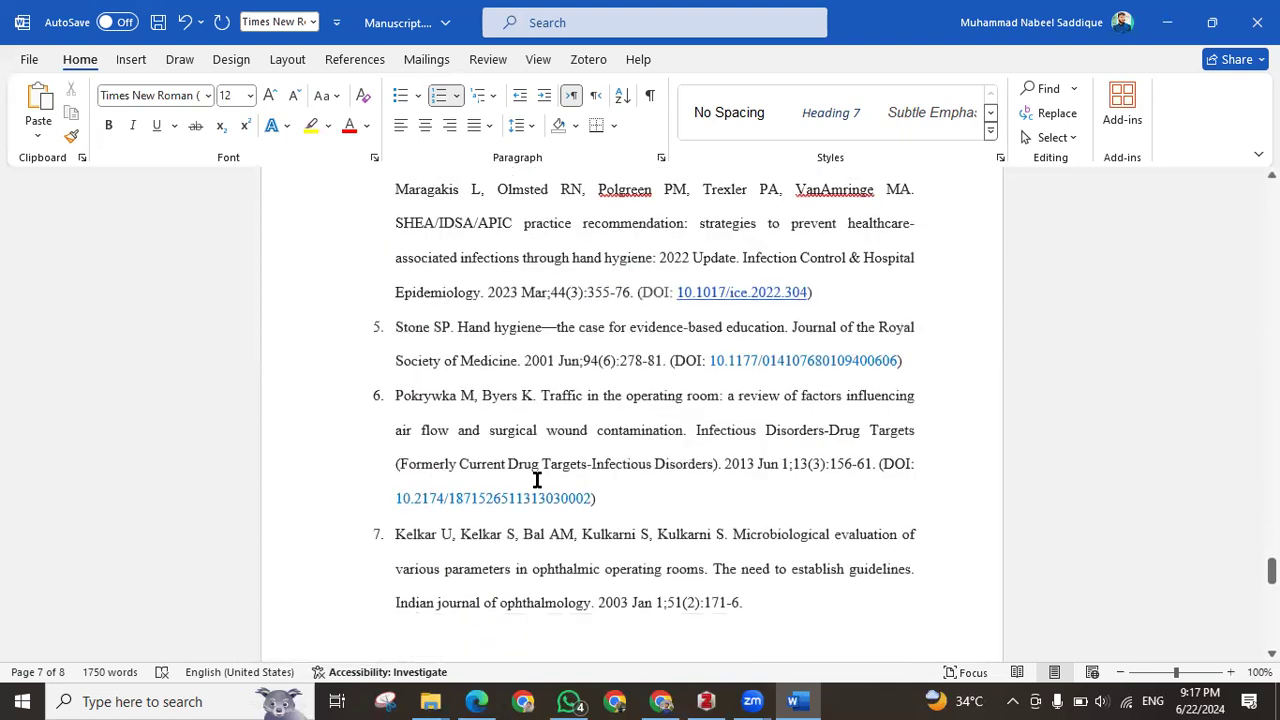
scroll(537, 484, "down", 10)
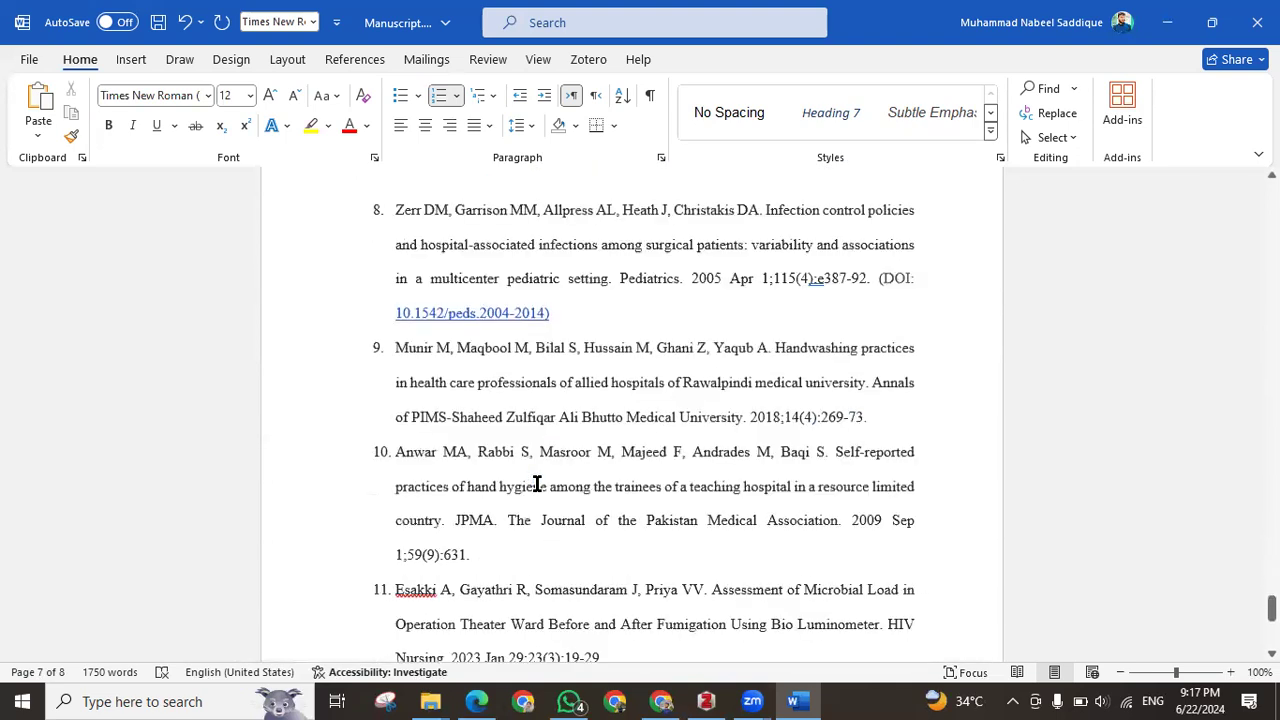
scroll(538, 485, "down", 2)
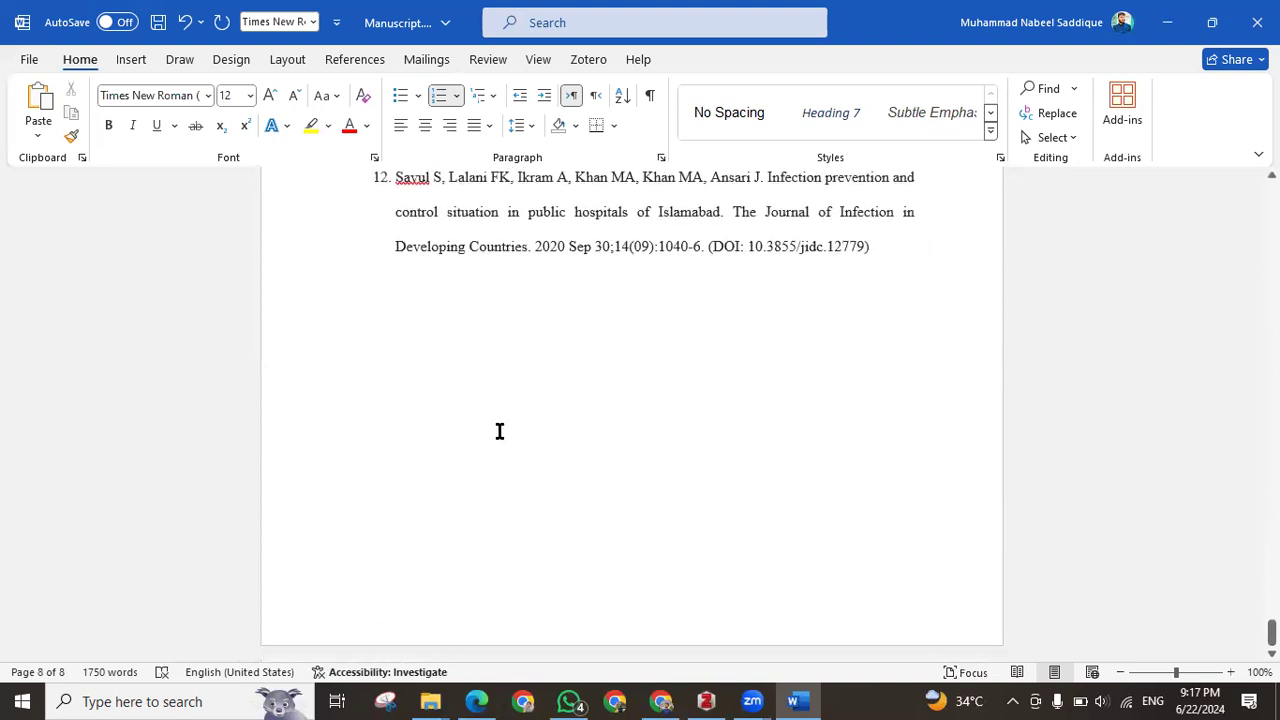
scroll(538, 406, "up", 2)
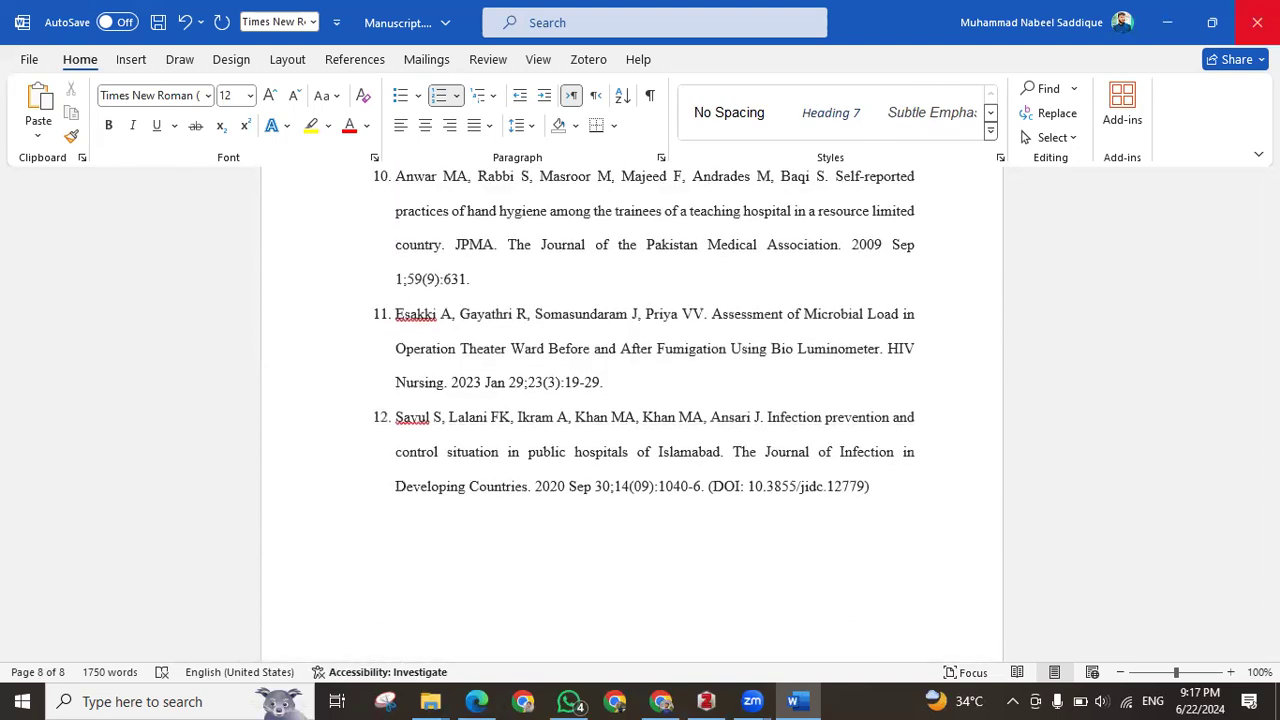
Close the manuscript without saving its changes and open Title.docx from the LTE folder
left_click(1257, 22)
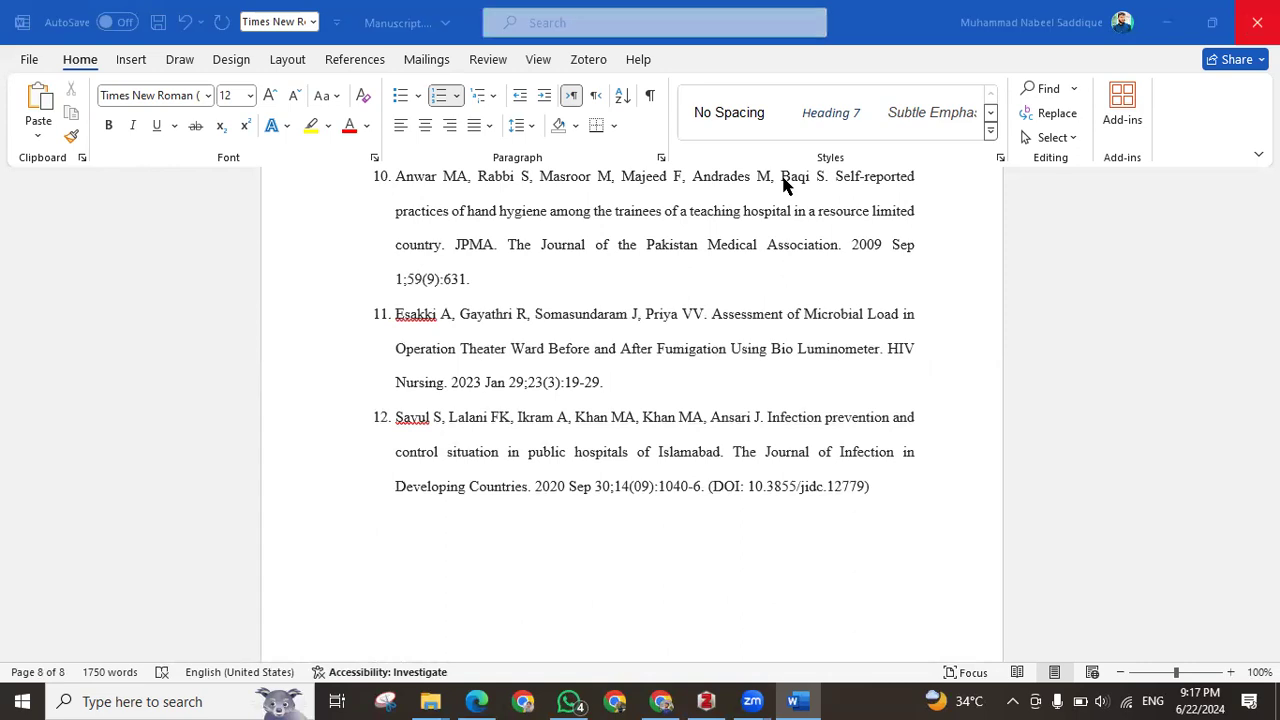
left_click(745, 487)
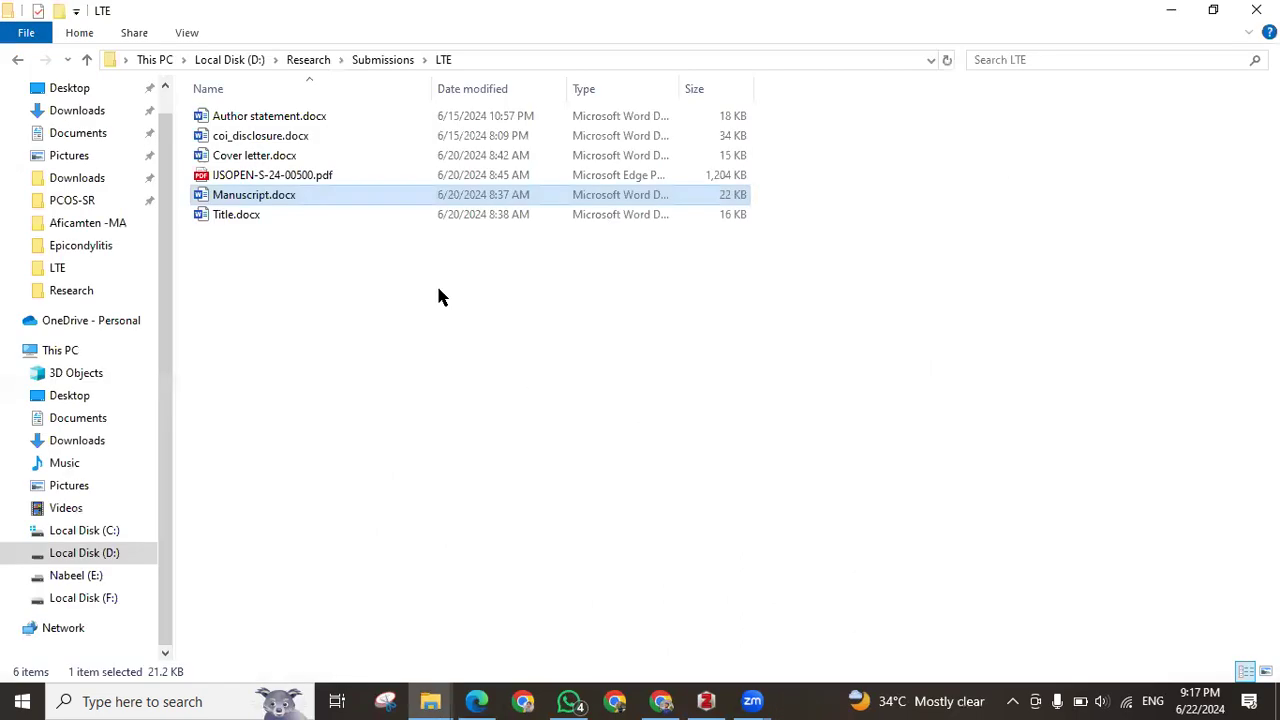
left_click(350, 216)
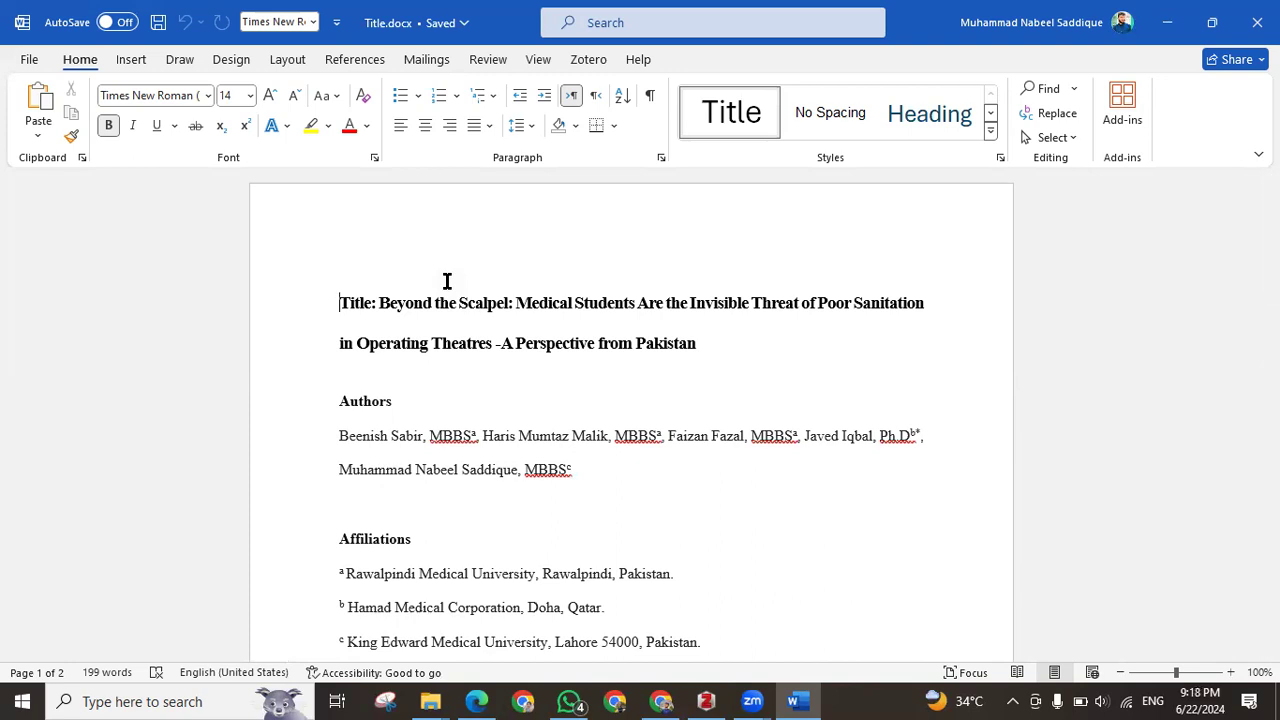
Examine the "Title:" label and the full title text at the start of the title page
left_click_drag(370, 314, 693, 341)
left_click(354, 302)
double_click(350, 314)
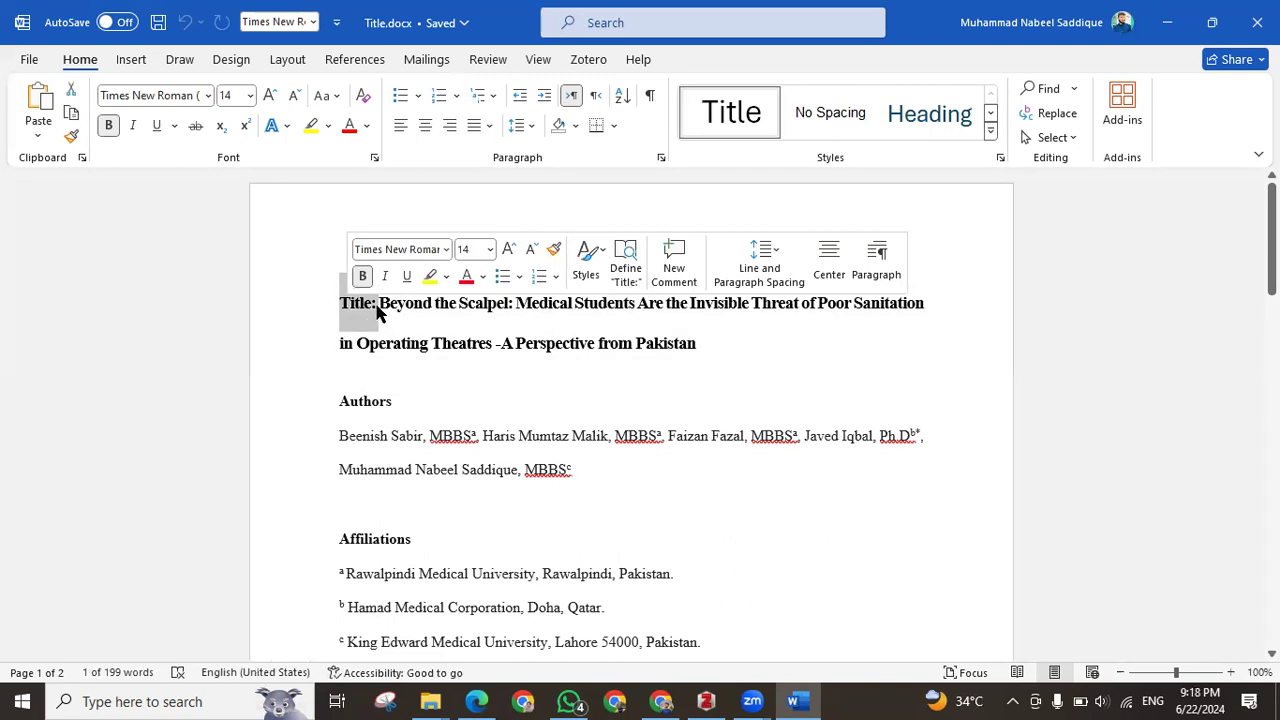
left_click(377, 312)
mouse_move(378, 302)
left_mouse_down()
mouse_move(706, 343)
mouse_move(662, 368)
mouse_move(706, 343)
mouse_move(414, 331)
mouse_move(387, 313)
left_mouse_up()
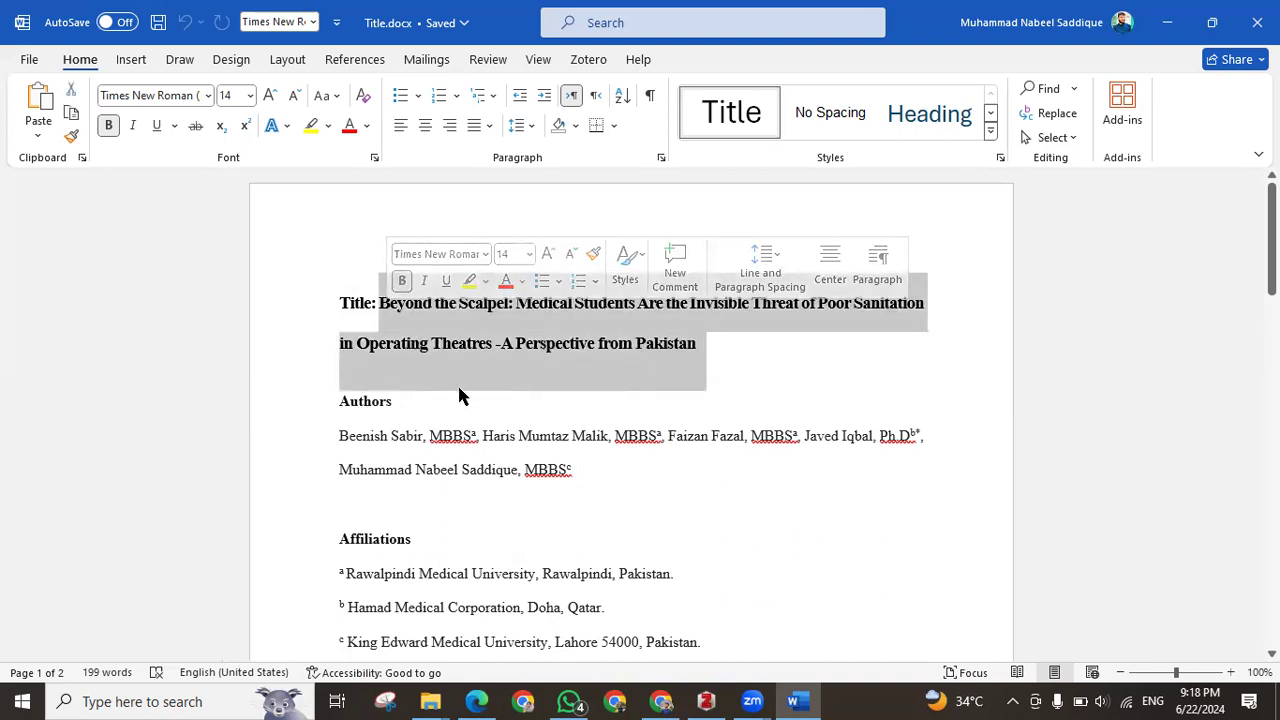
scroll(441, 383, "down", 1)
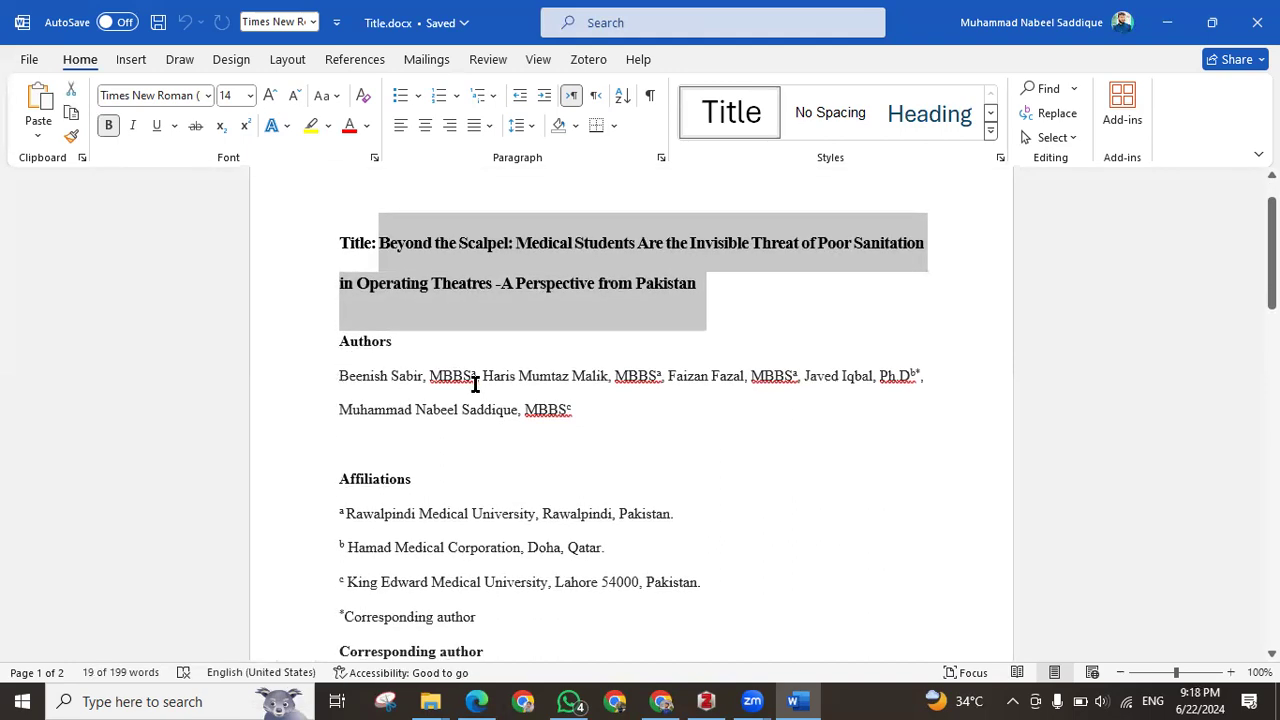
Examine the Authors line, checking each author's degree and superscript affiliation letter
left_click(478, 377)
key("Left")
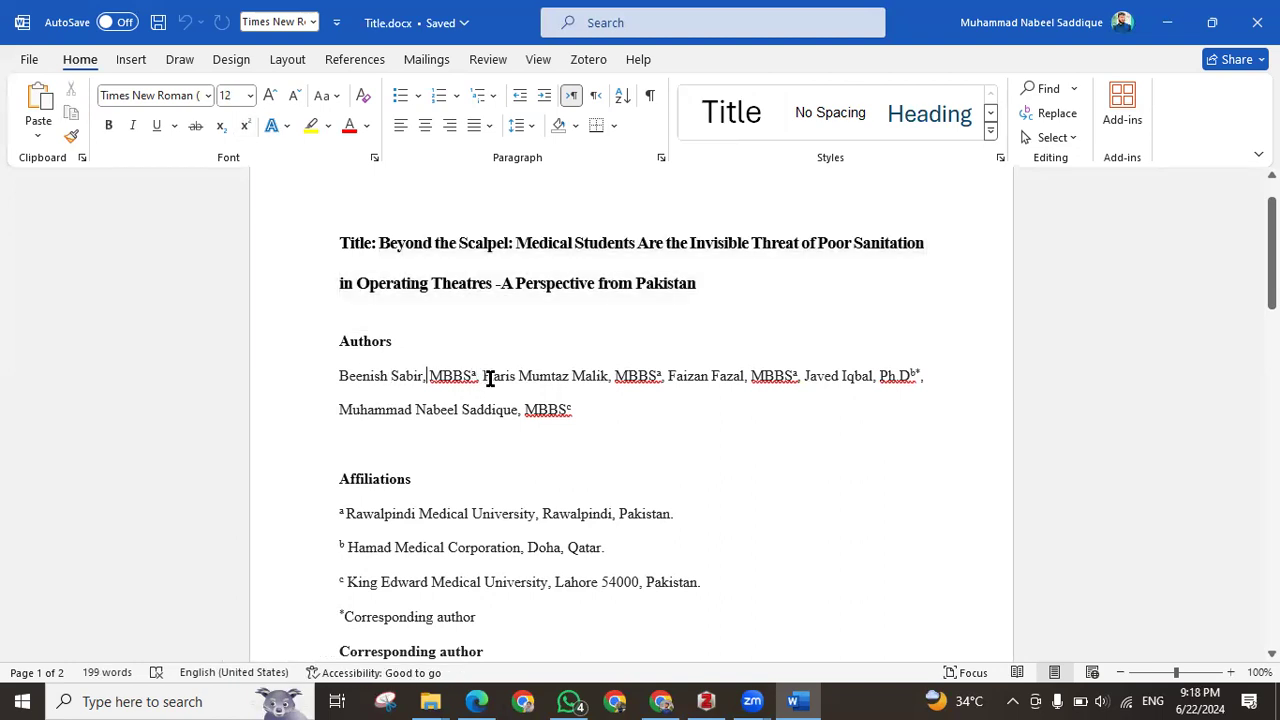
key("Right")
key("Right")
key("Left")
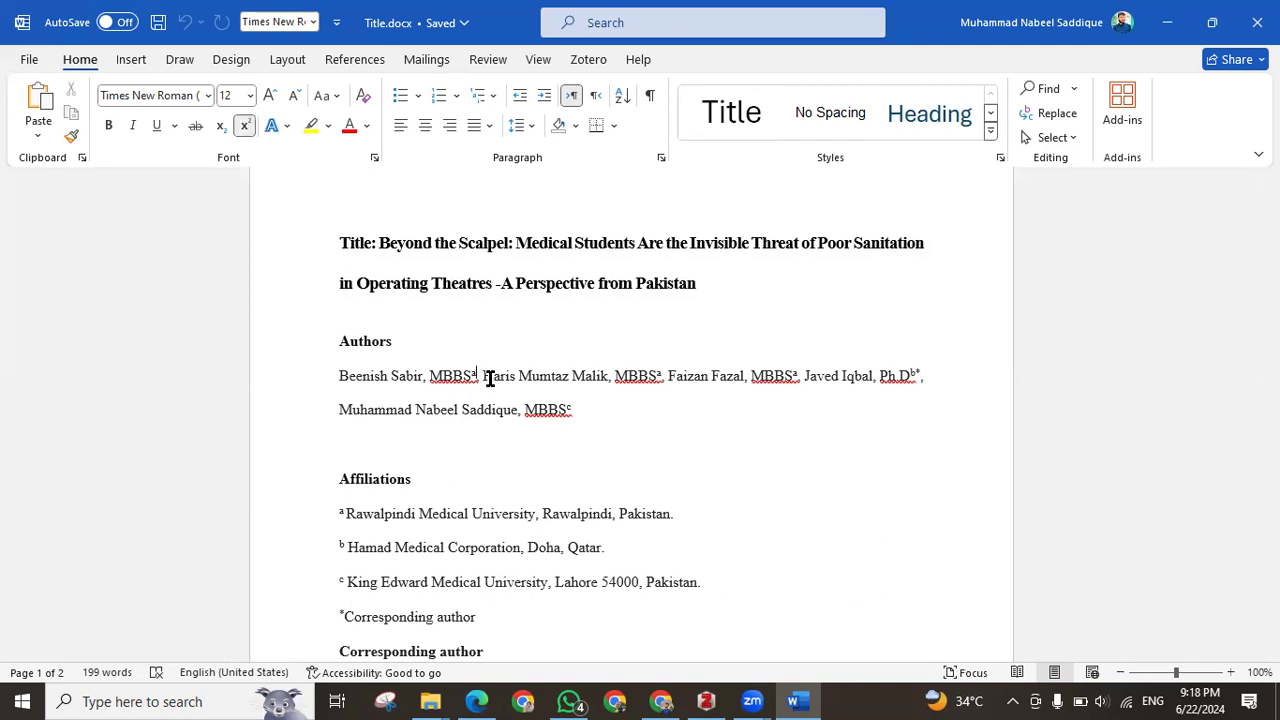
key("shift+Left")
key("shift+Left")
key("shift+Left")
key("shift+Left")
key("shift+Left")
key("shift+Left")
key("shift+Left")
key("shift+Left")
key("shift+Left")
key("shift+Left")
key("shift+Left")
key("shift+Left")
key("shift+Left")
key("shift+Left")
key("shift+Left")
key("shift+Left")
key("shift+Left")
key("shift+Left")
key("shift+Left")
key("shift+Left")
key("Right")
key("Right")
key("Right")
key("Right")
key("Right")
key("Right")
key("Right")
key("Right")
key("Right")
key("Right")
key("Right")
key("Right")
key("Right")
key("Right")
key("Right")
key("Right")
key("Right")
key("Right")
key("Right")
key("Right")
key("Right")
key("Right")
key("Right")
key("Right")
key("Right")
key("Right")
key("Right")
key("Right")
key("Right")
key("Right")
key("Right")
key("Right")
key("Right")
key("Down")
key("Down")
key("Down")
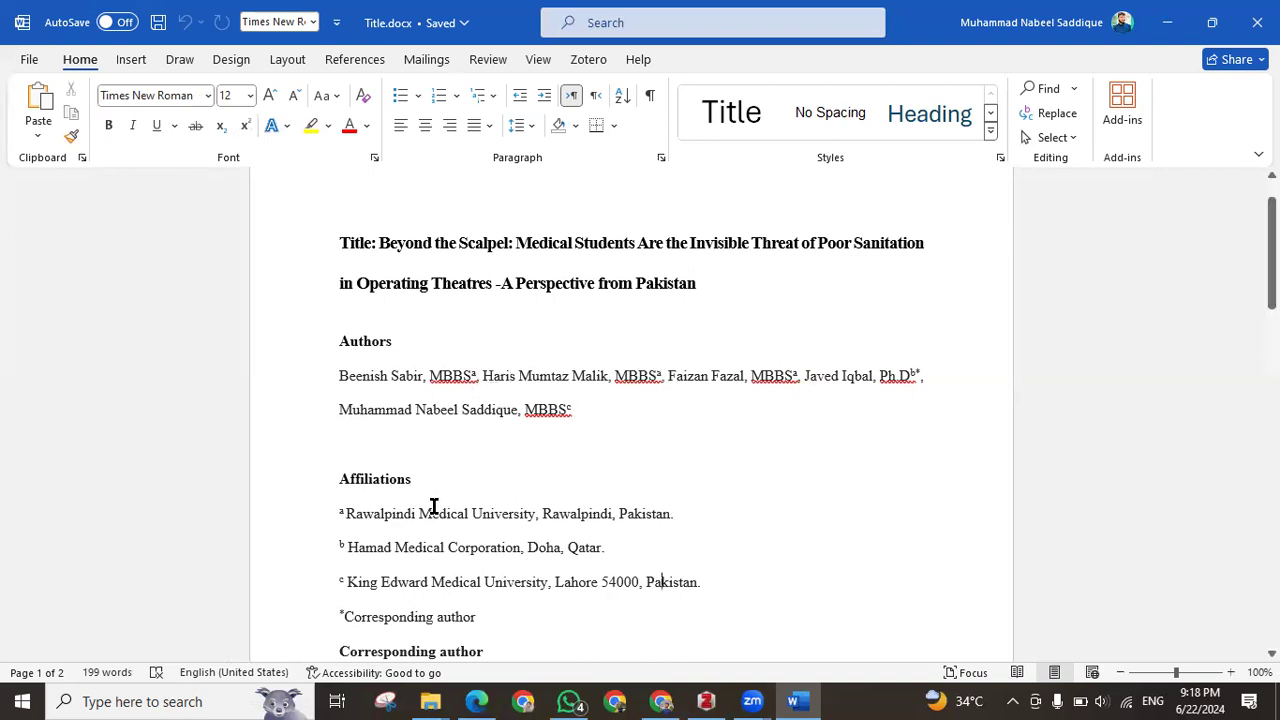
Examine the Affiliations entries, checking the institution, city, postal code and country in each line
scroll(433, 505, "down", 1)
left_click_drag(347, 456, 620, 463)
left_click(628, 462)
double_click(640, 462)
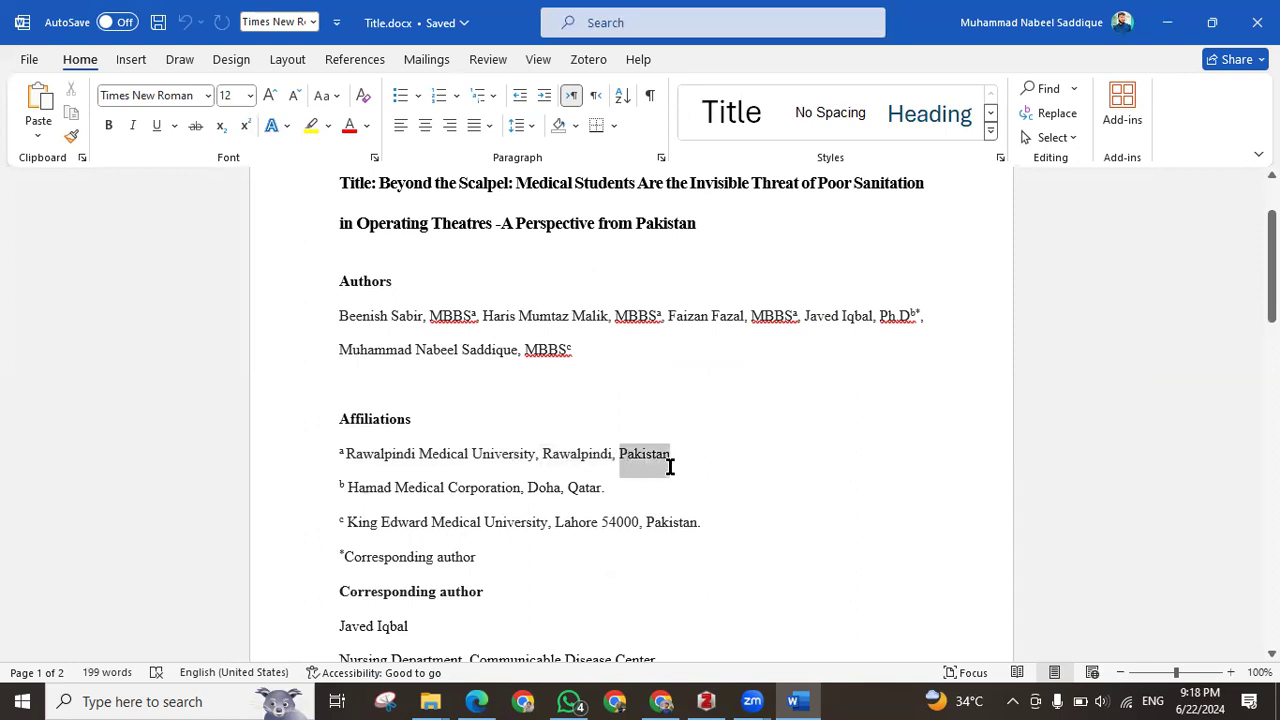
left_click_drag(599, 522, 637, 535)
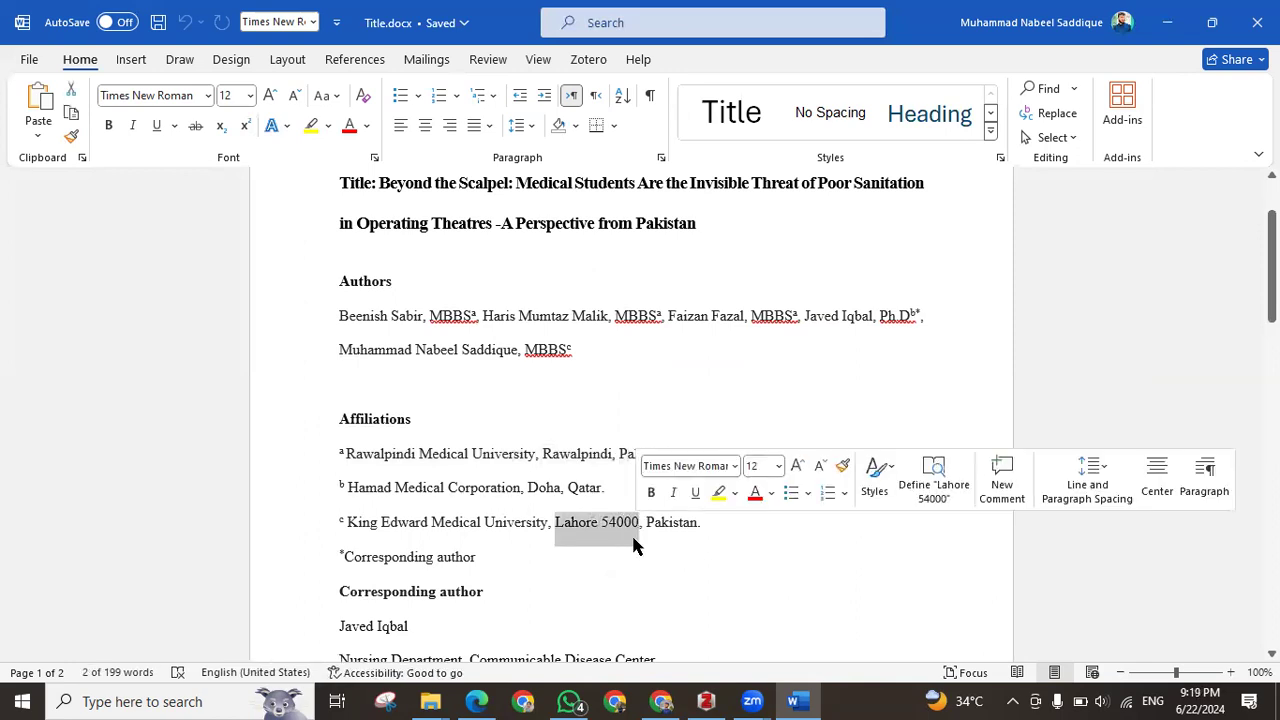
scroll(474, 555, "down", 1)
scroll(474, 555, "down", 2)
scroll(466, 514, "up", 2)
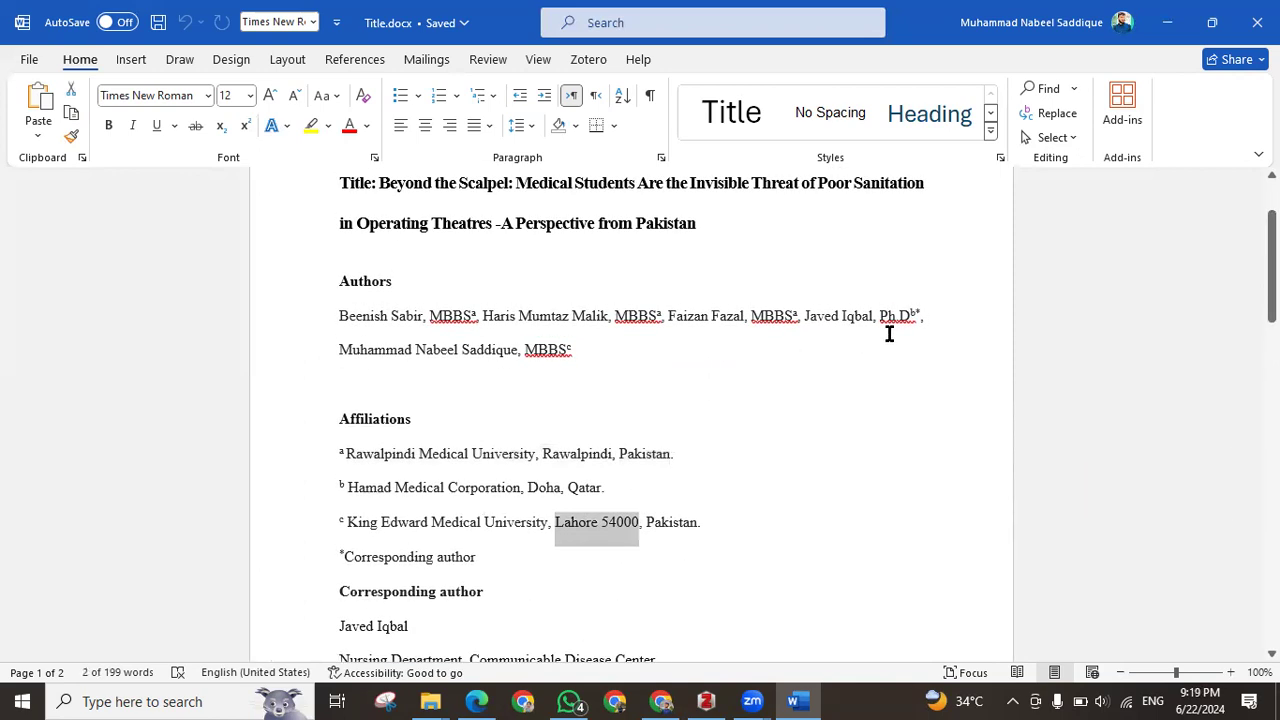
Make the corresponding author's name and Ph.D degree bold in the Authors line
left_click_drag(932, 317, 806, 326)
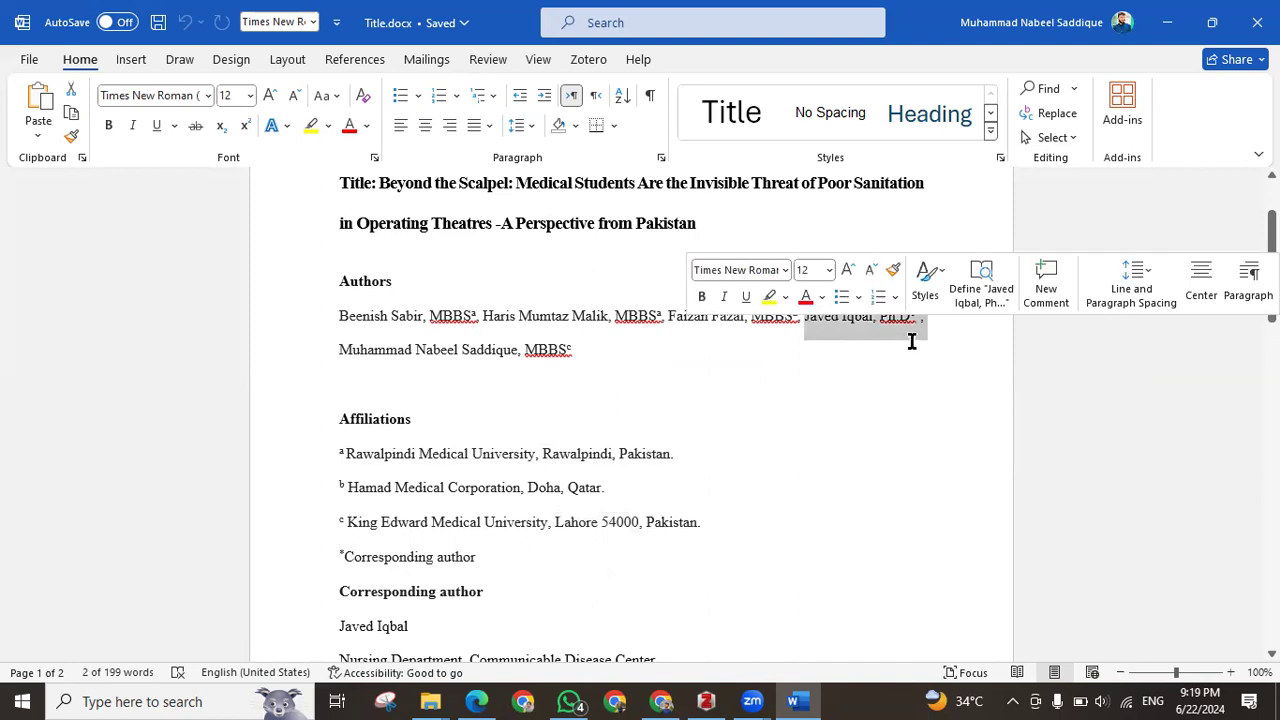
left_click(701, 296)
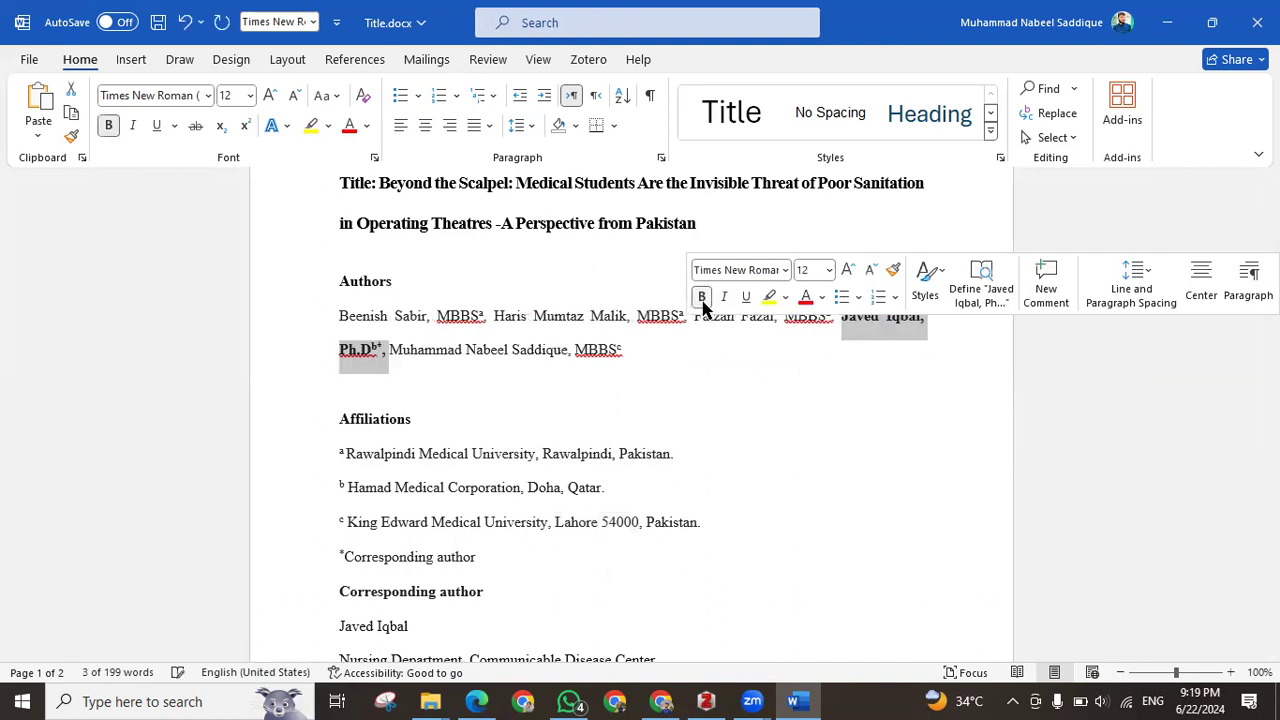
left_click(863, 382)
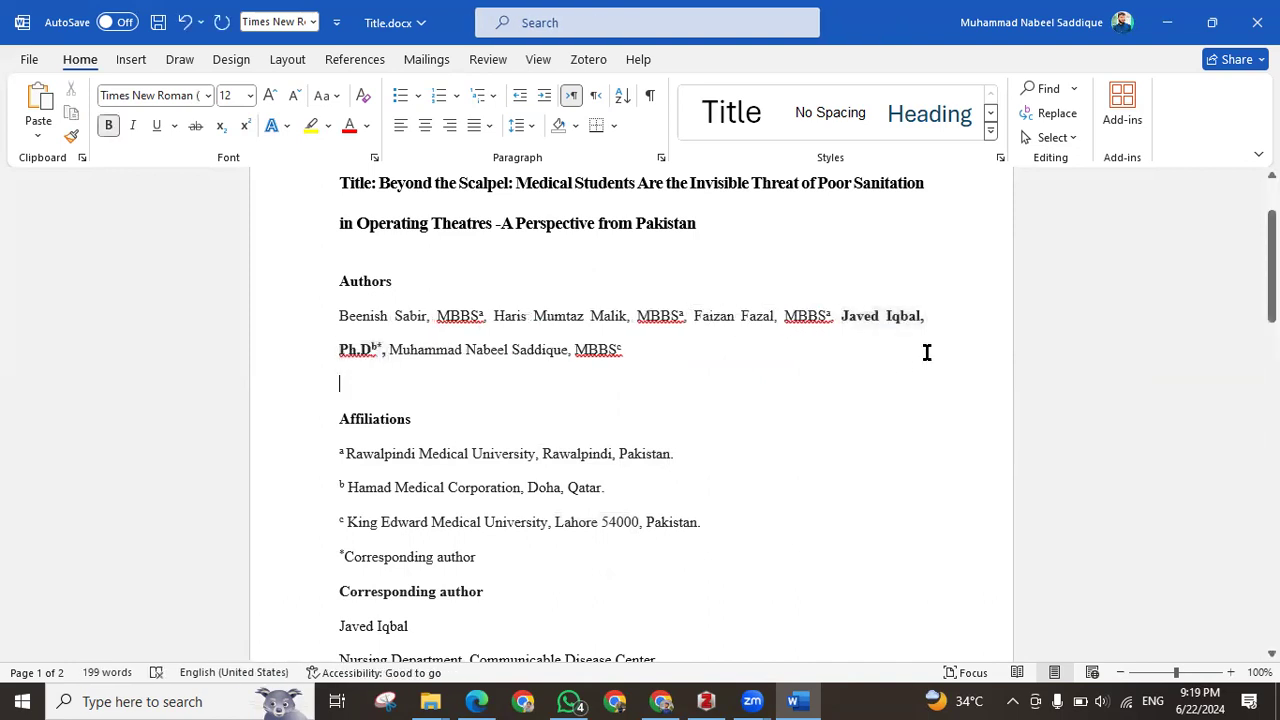
Examine the superscript asterisk in the Authors line and the matching "Corresponding author" note under Affiliations
left_click(381, 356)
key("shift+Left")
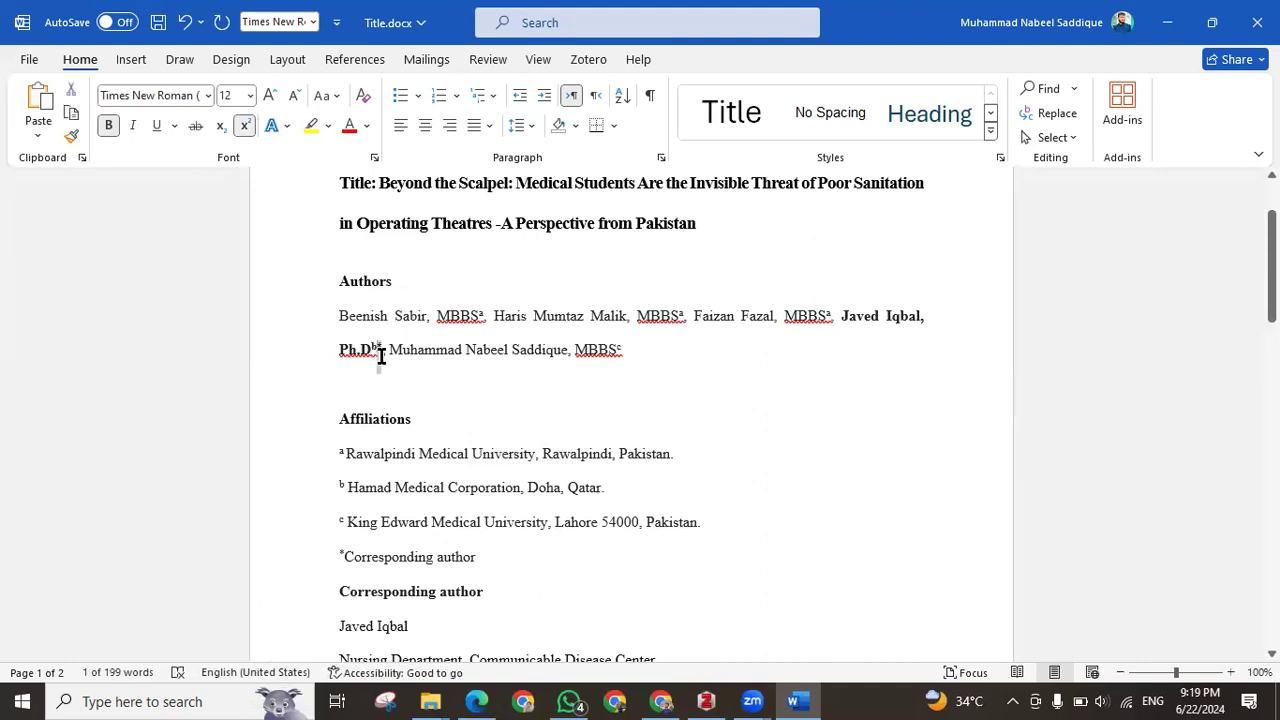
scroll(381, 356, "up", 6)
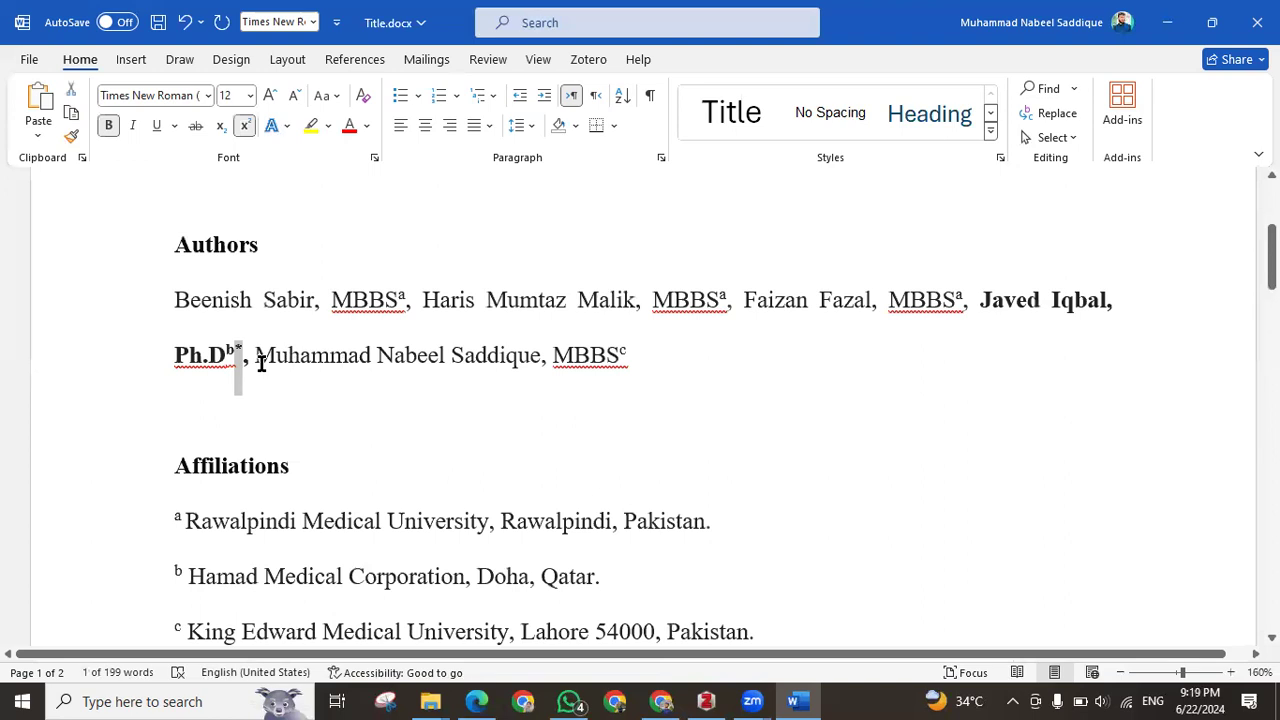
scroll(252, 380, "down", 5)
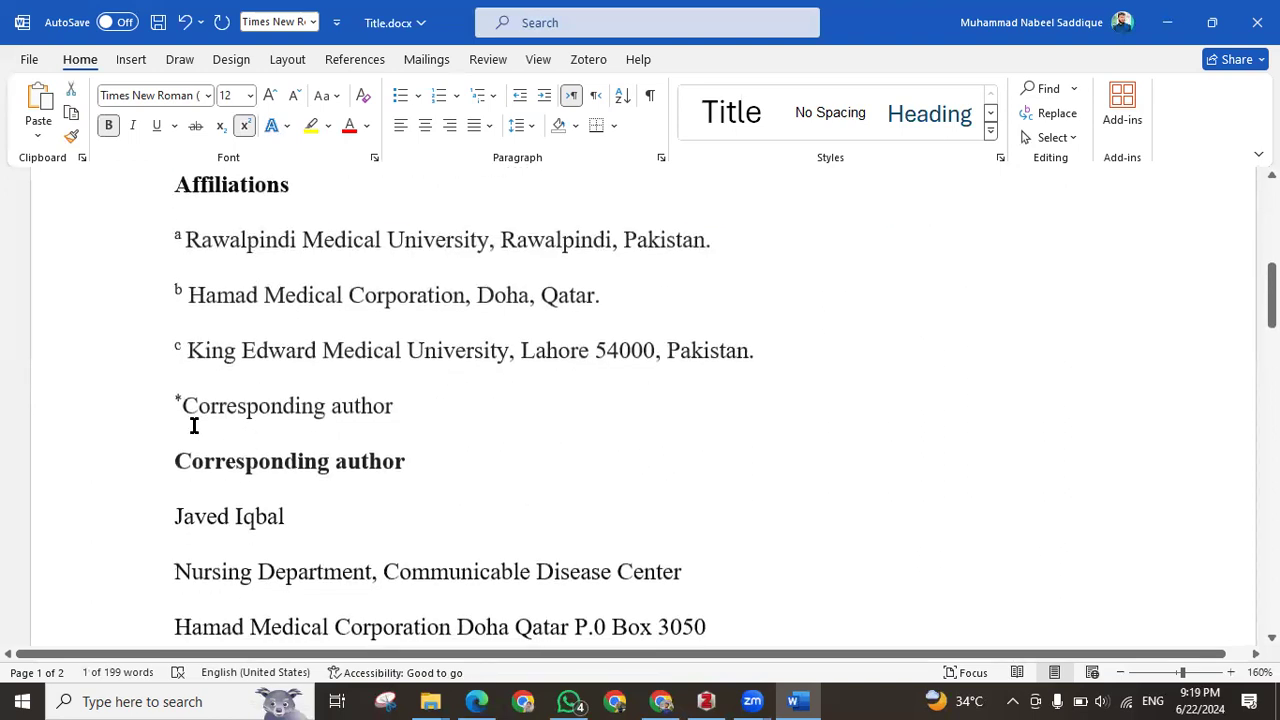
left_click_drag(180, 406, 410, 405)
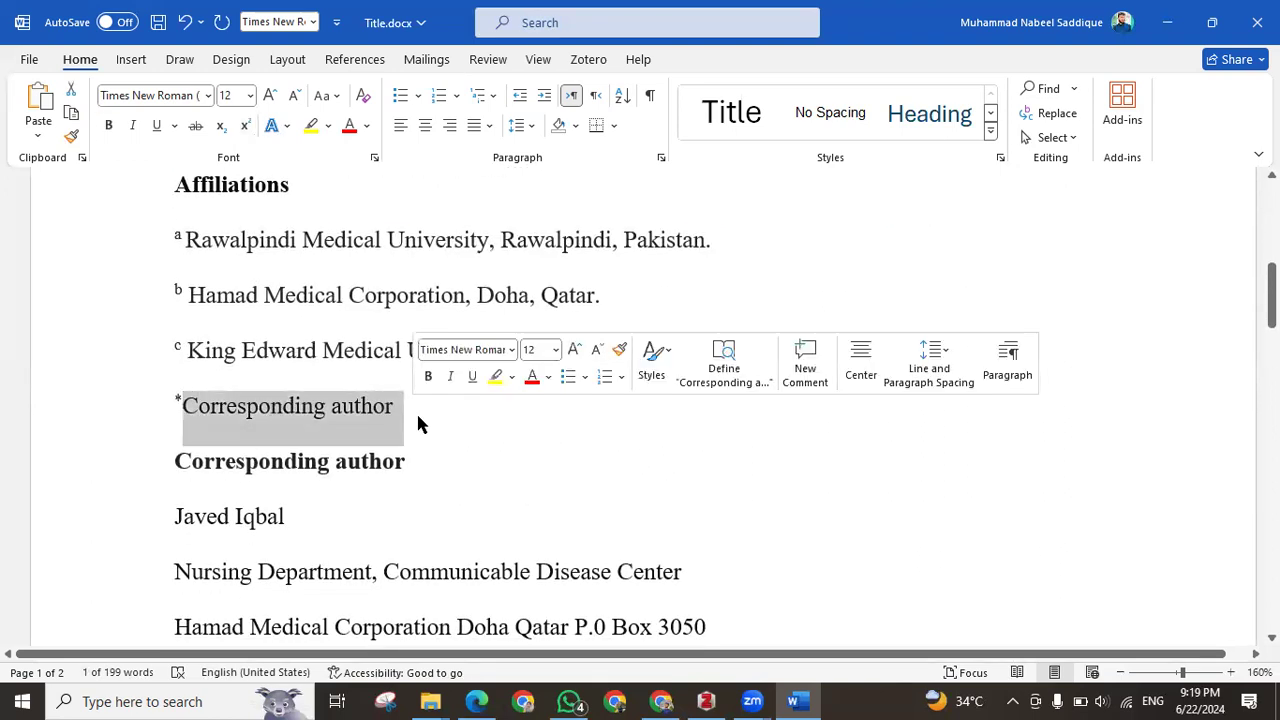
left_click(416, 411)
scroll(417, 414, "down", 2)
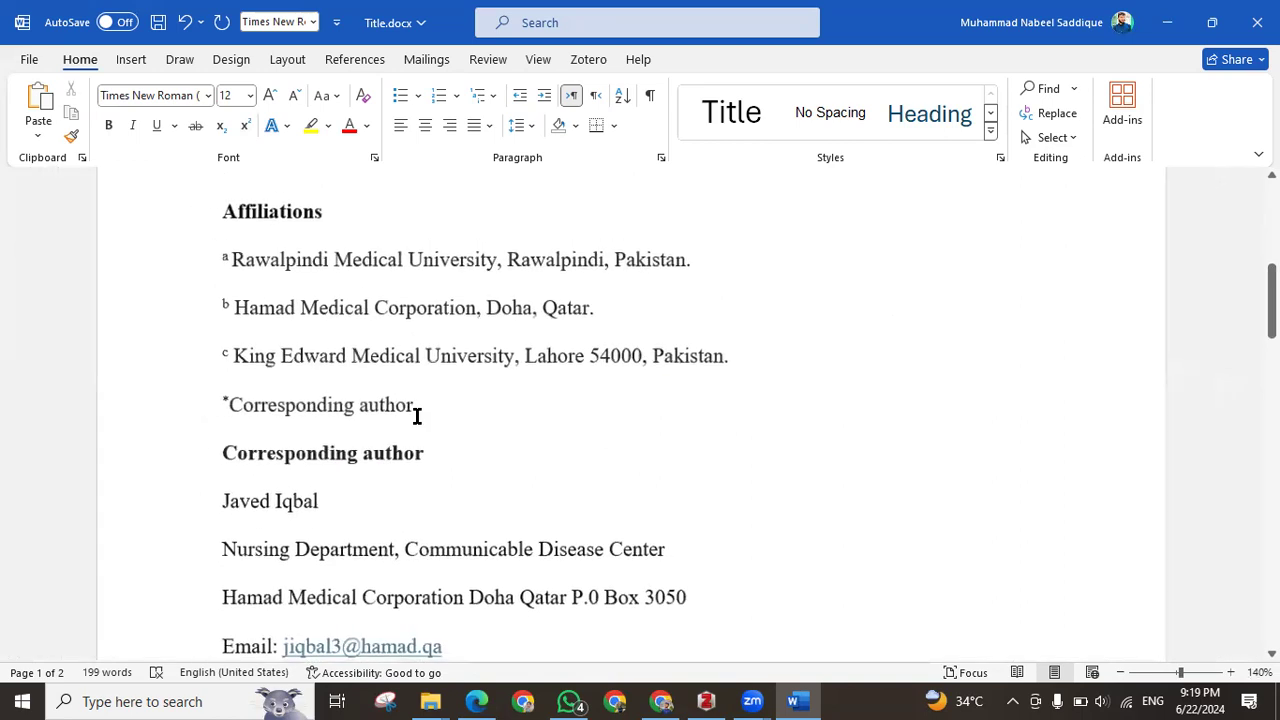
Examine the Corresponding author block, checking the name, department, institution address, email, ORCID and telephone lines
scroll(330, 451, "down", 3)
left_click(216, 288)
left_click_drag(280, 294, 452, 301)
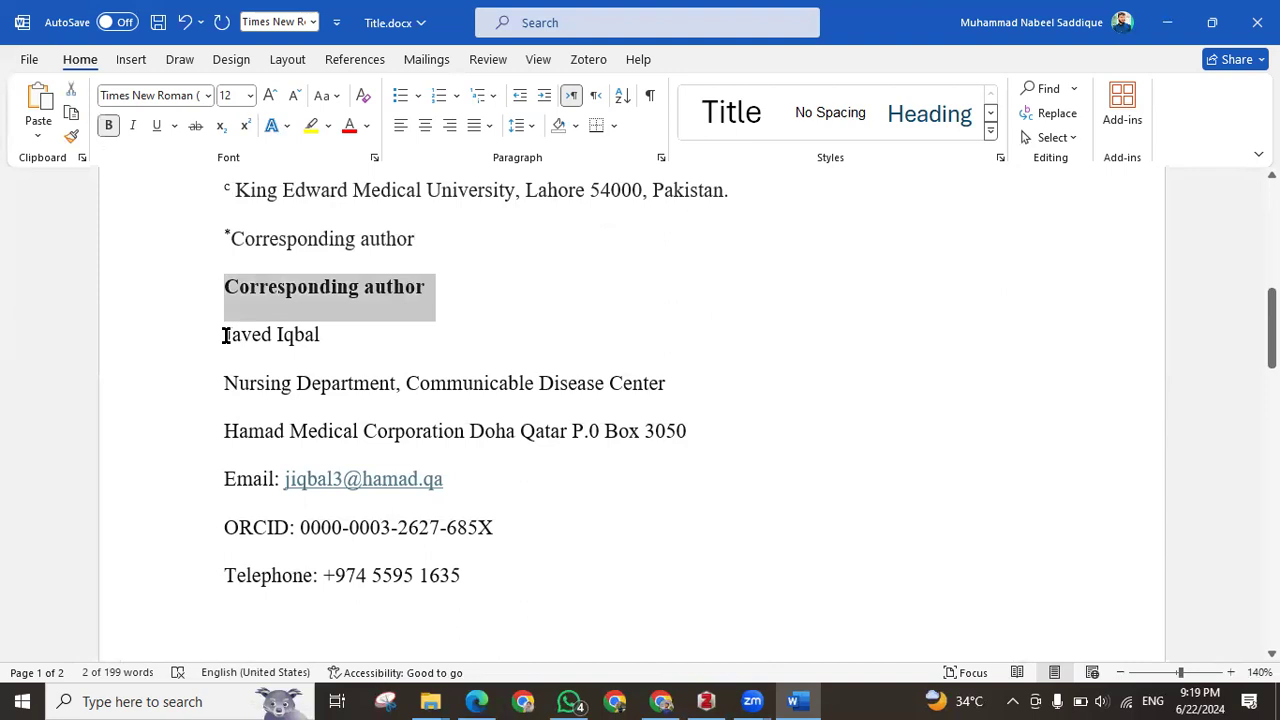
left_click_drag(226, 335, 337, 345)
left_click_drag(251, 385, 695, 394)
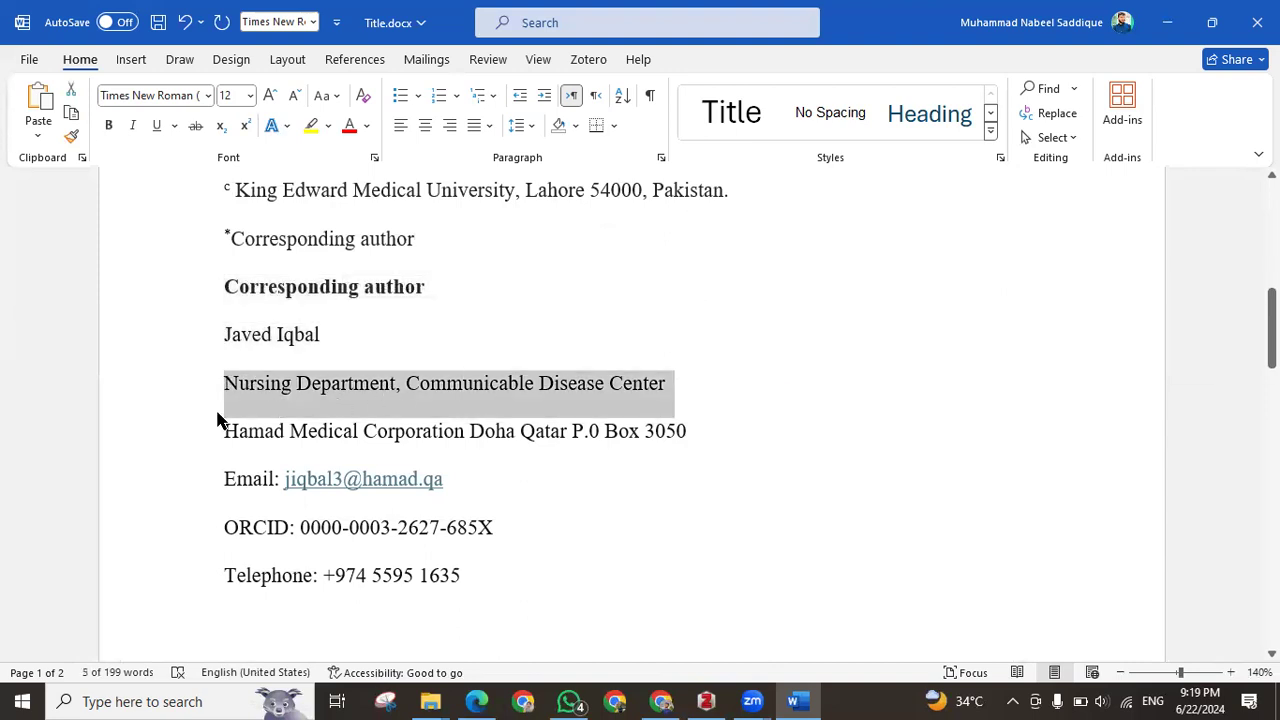
left_click_drag(251, 431, 650, 438)
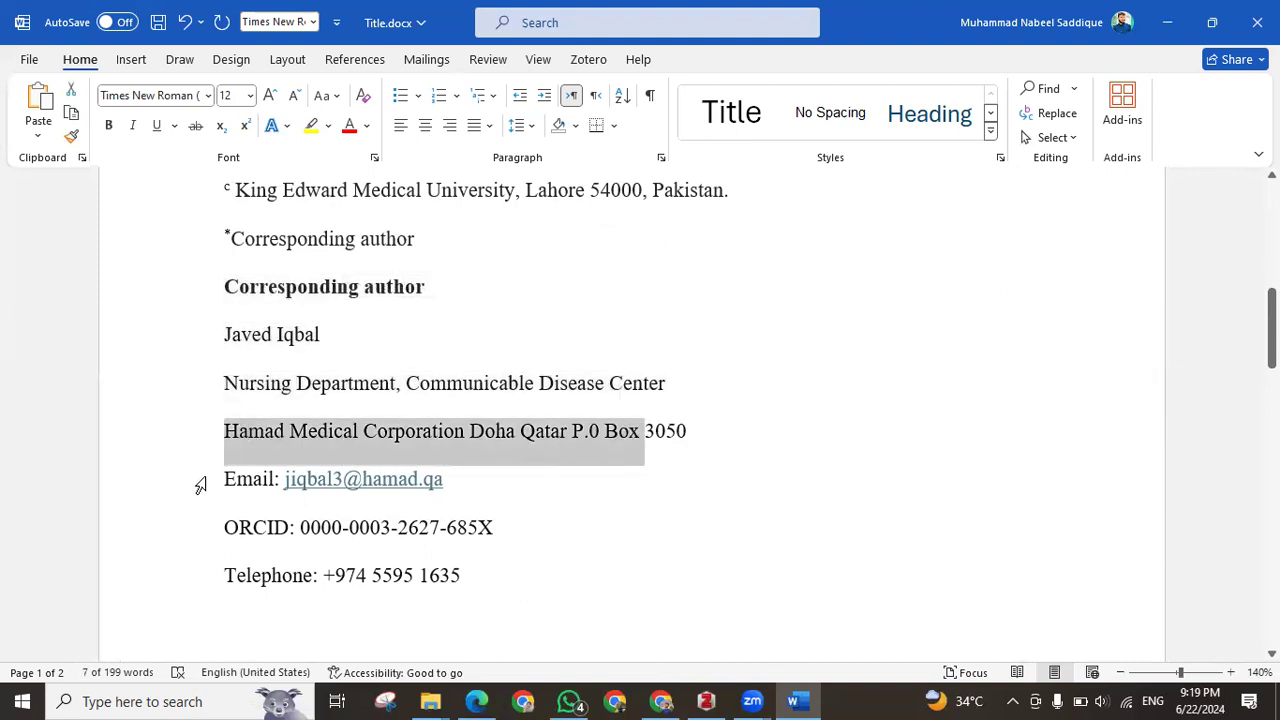
left_click_drag(200, 486, 437, 481)
scroll(223, 446, "down", 3)
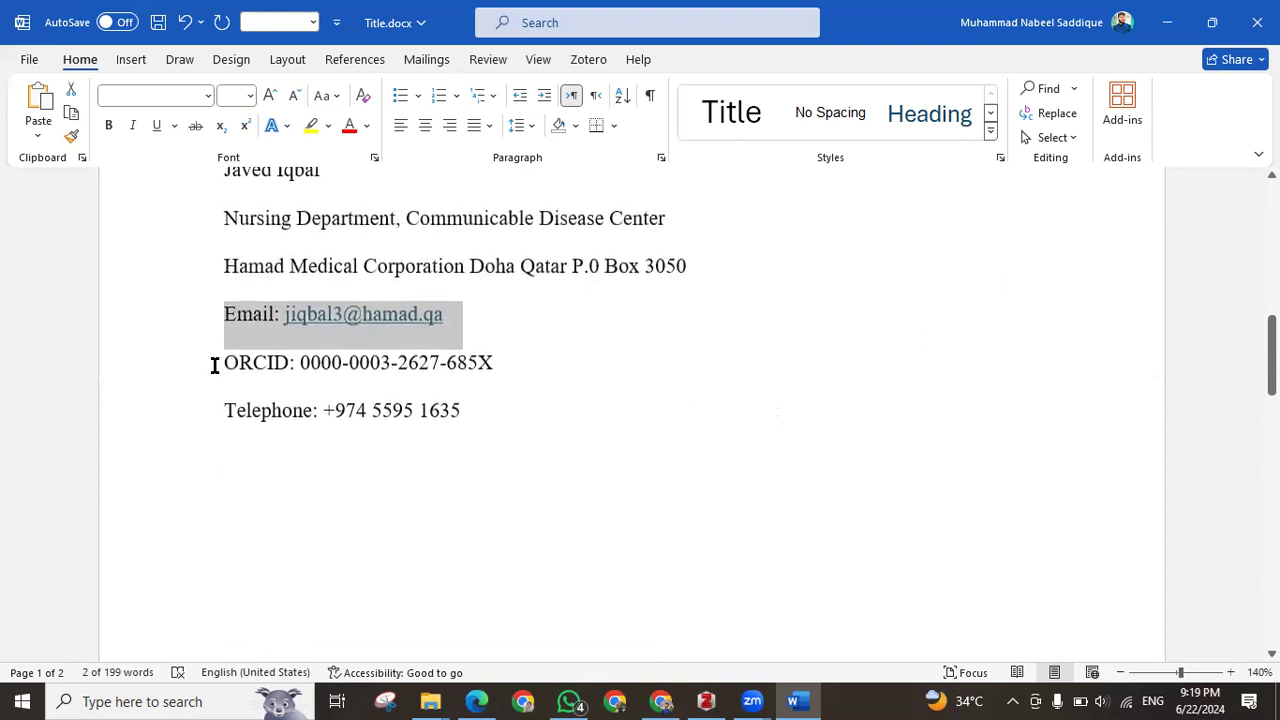
left_click_drag(216, 366, 518, 374)
left_click_drag(246, 406, 460, 409)
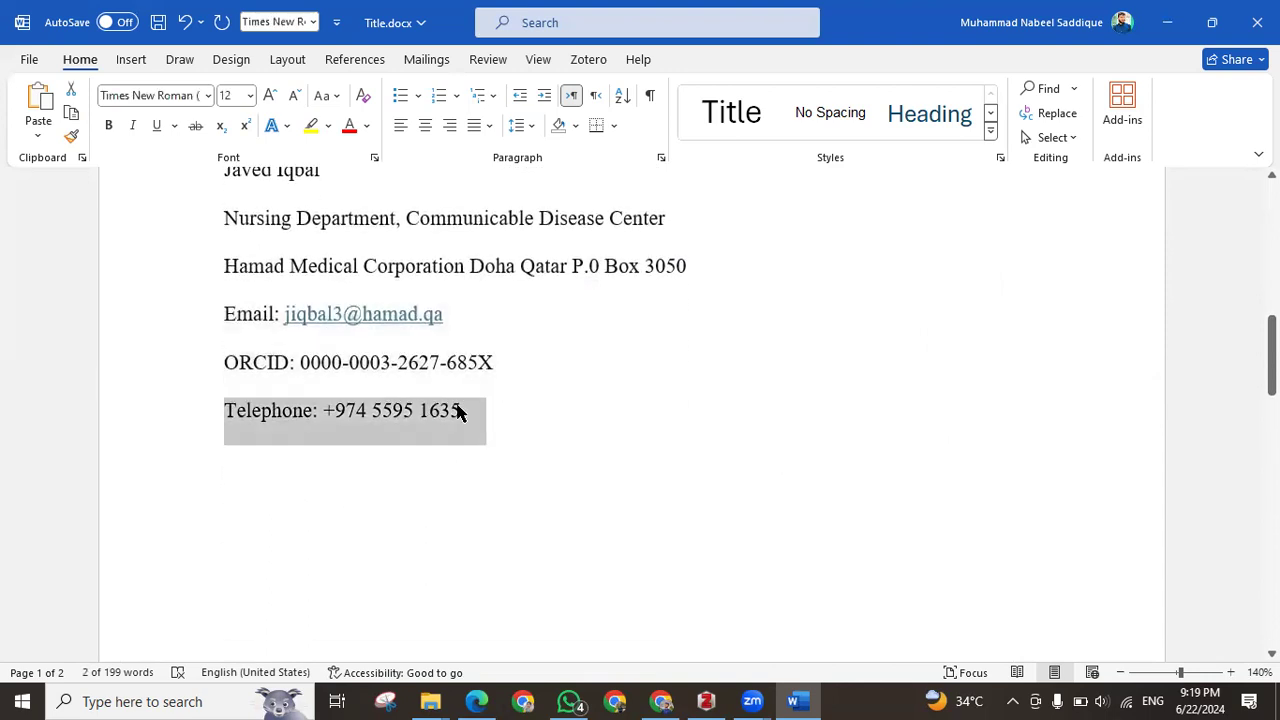
Examine the CRediT authorship contribution statement heading and the roles listed for the first author
scroll(451, 467, "down", 1)
scroll(451, 467, "down", 2)
scroll(447, 480, "down", 2, "ctrl")
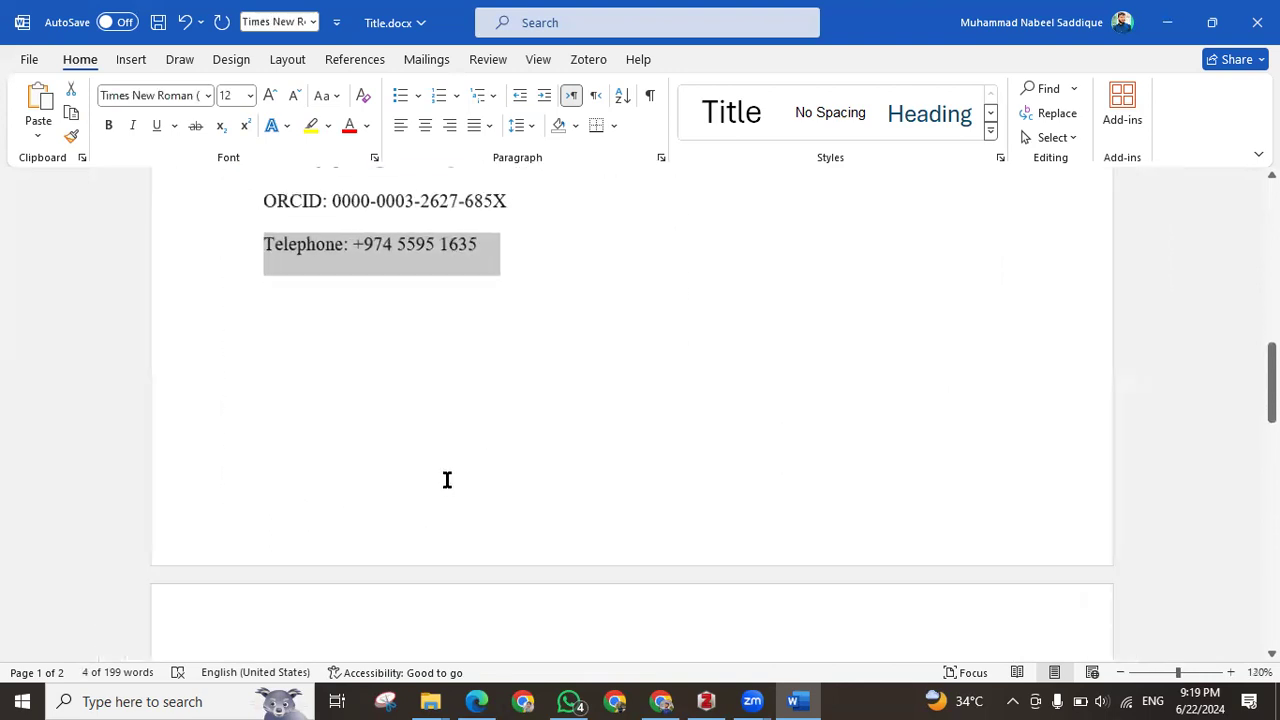
scroll(417, 414, "down", 6)
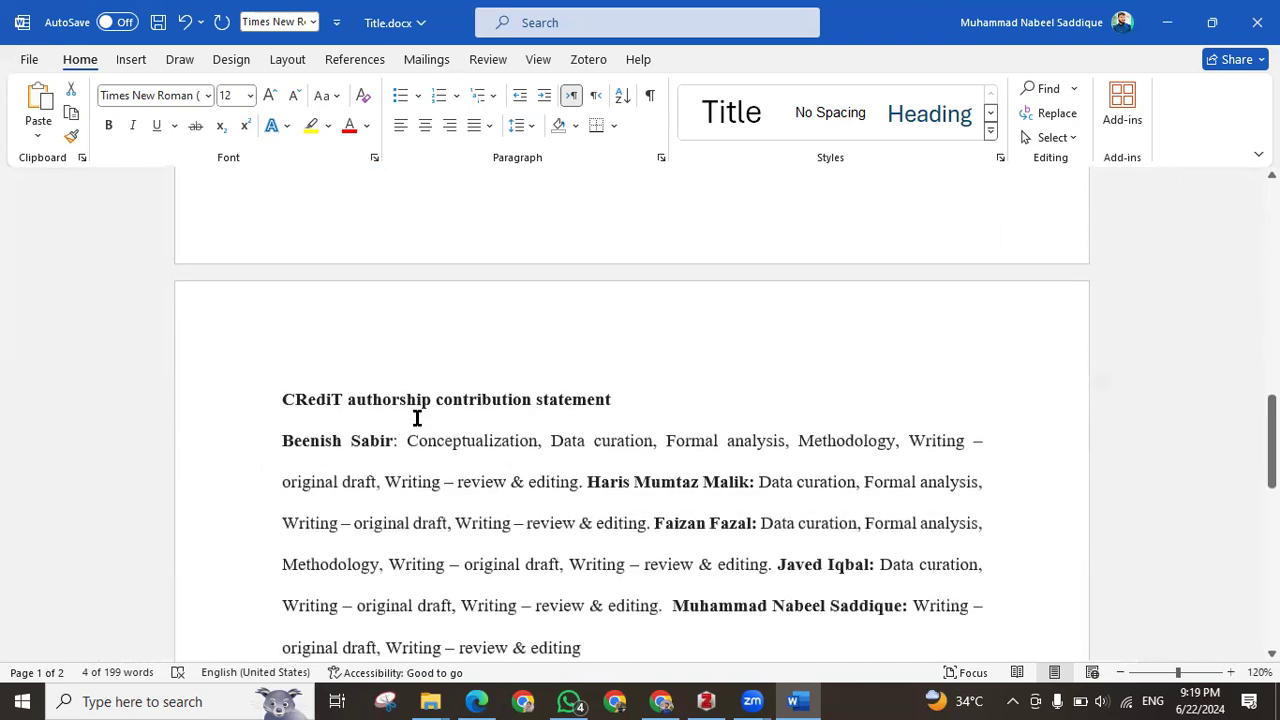
left_click_drag(276, 401, 621, 405)
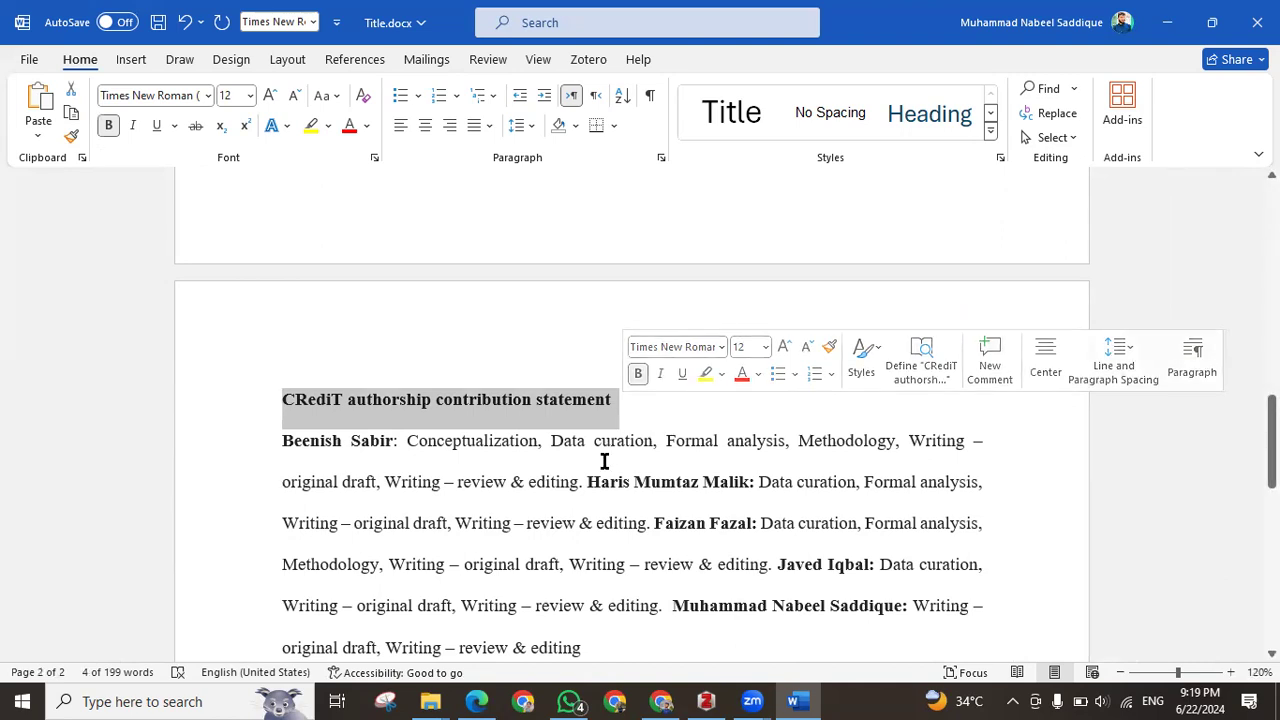
scroll(604, 461, "down", 2)
left_click_drag(281, 384, 581, 420)
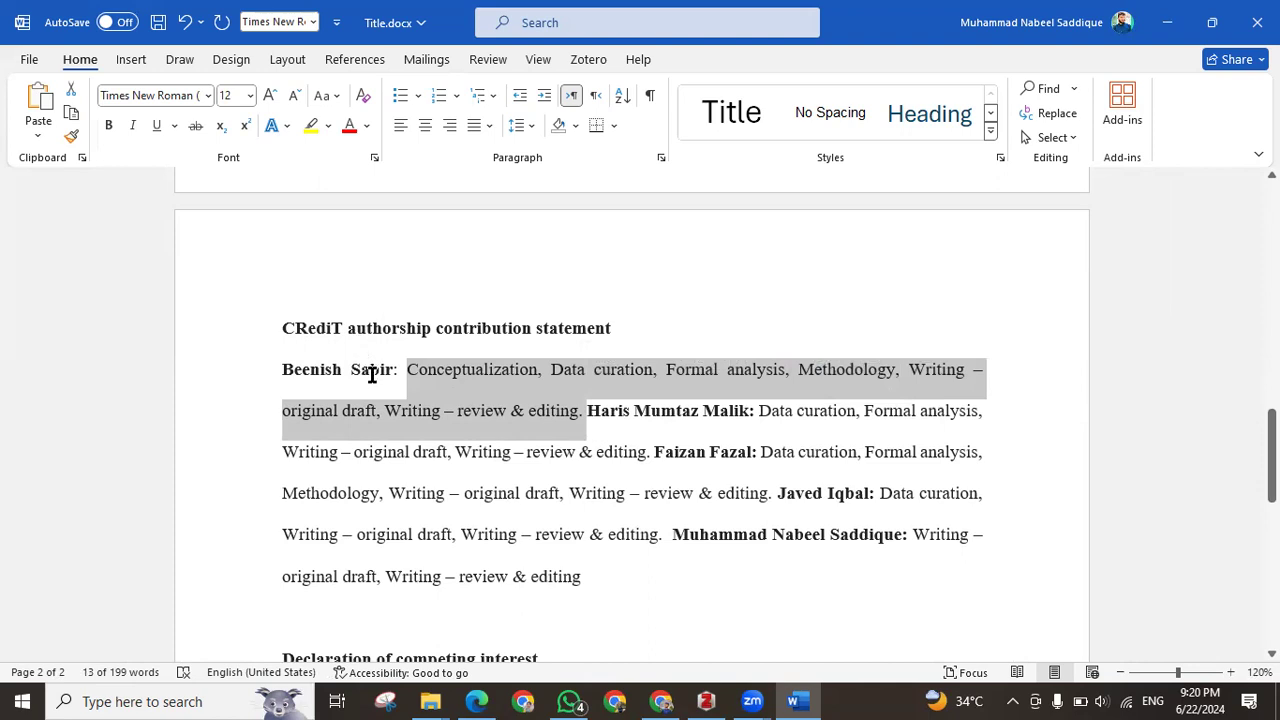
scroll(375, 405, "down", 1)
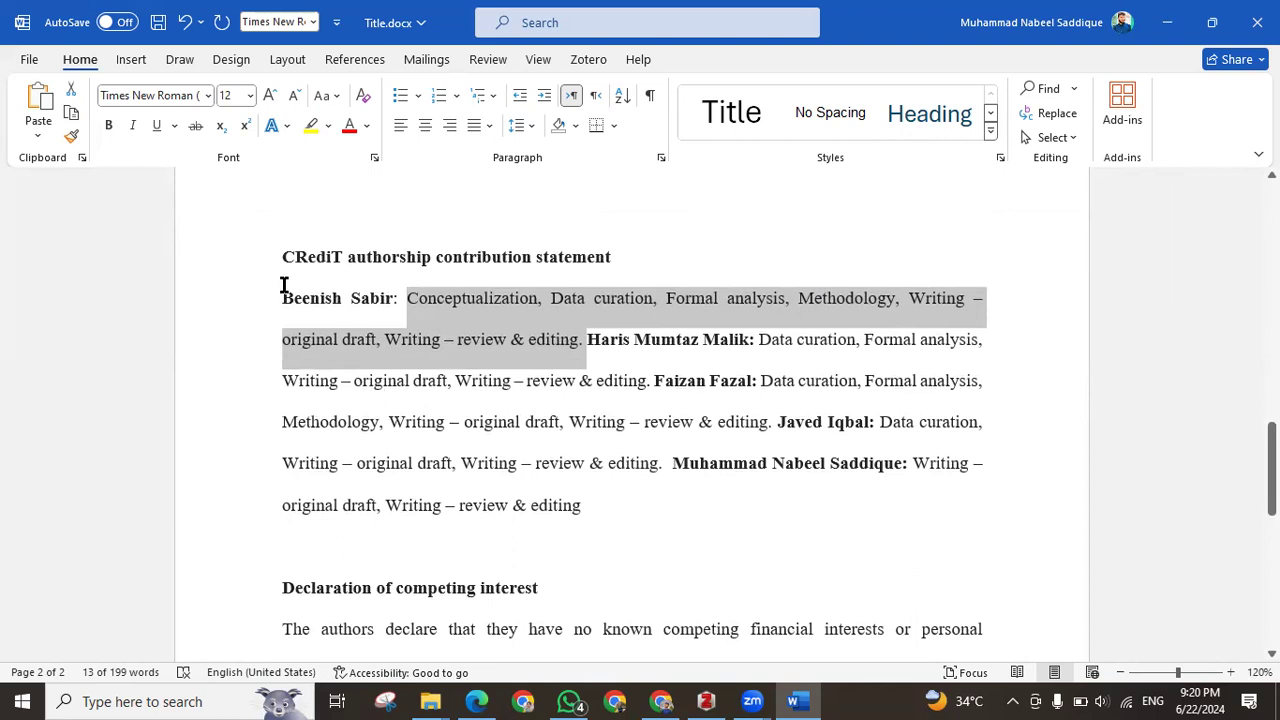
left_click_drag(276, 291, 576, 352)
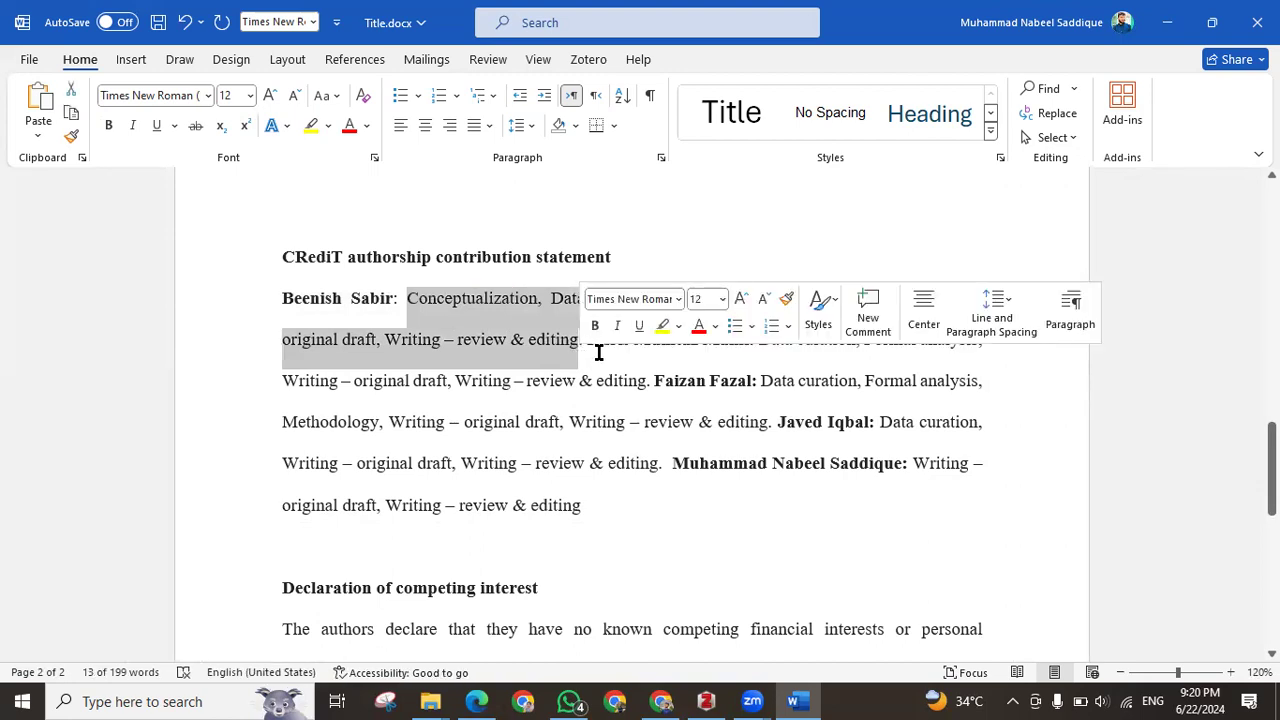
left_click(590, 358)
left_click_drag(584, 348, 431, 306)
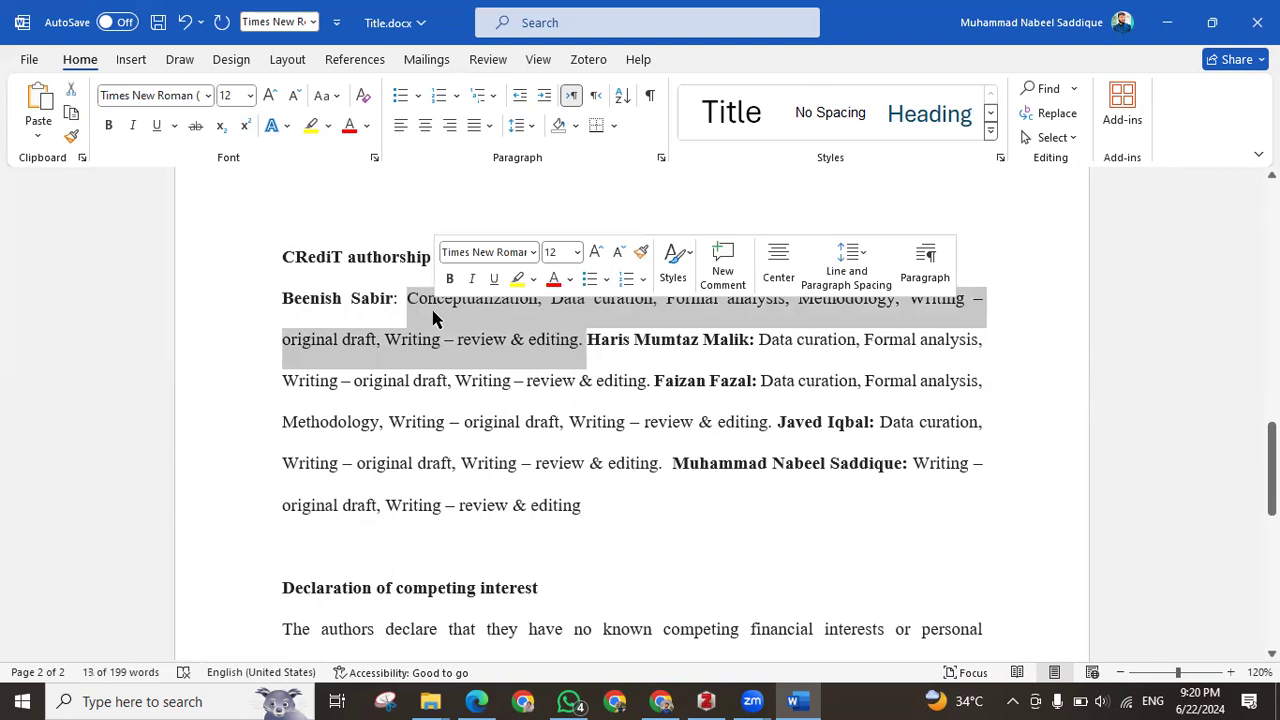
left_click(431, 306)
Check the bold author names that introduce each set of roles in the CRediT statement
left_click_drag(284, 305, 395, 306)
left_click_drag(588, 340, 752, 348)
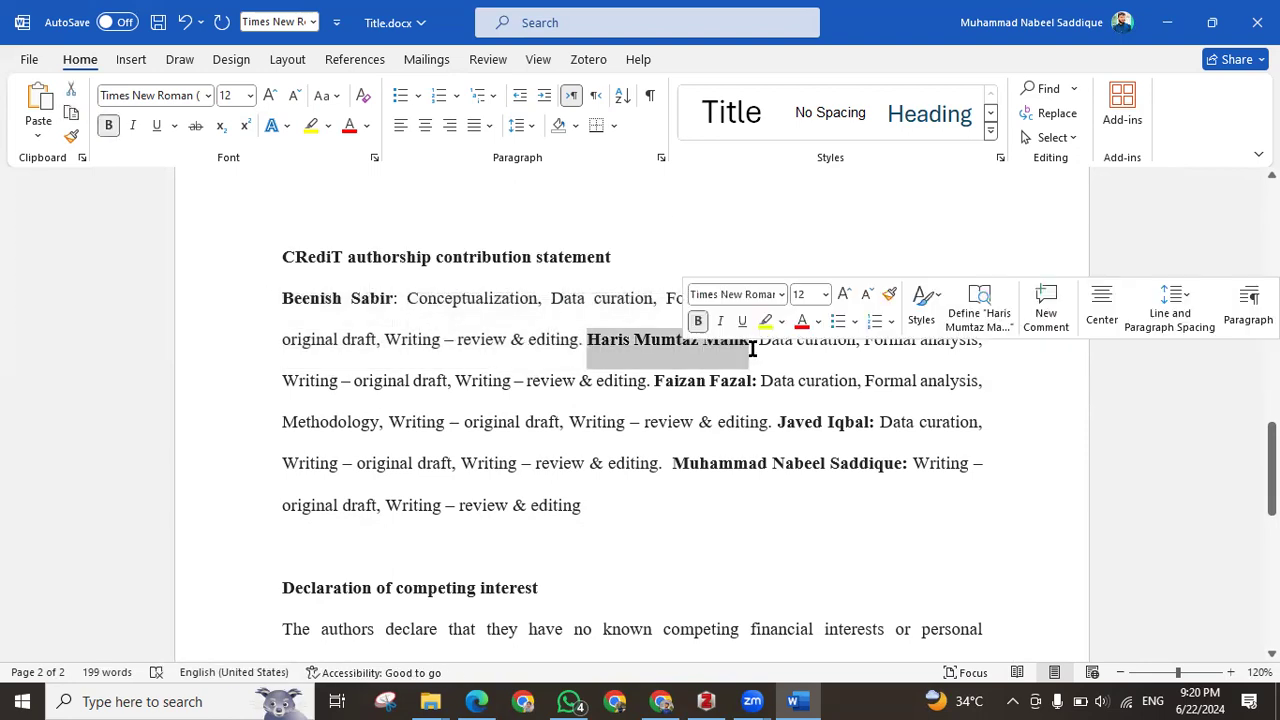
left_click(756, 345)
left_click_drag(656, 376, 752, 382)
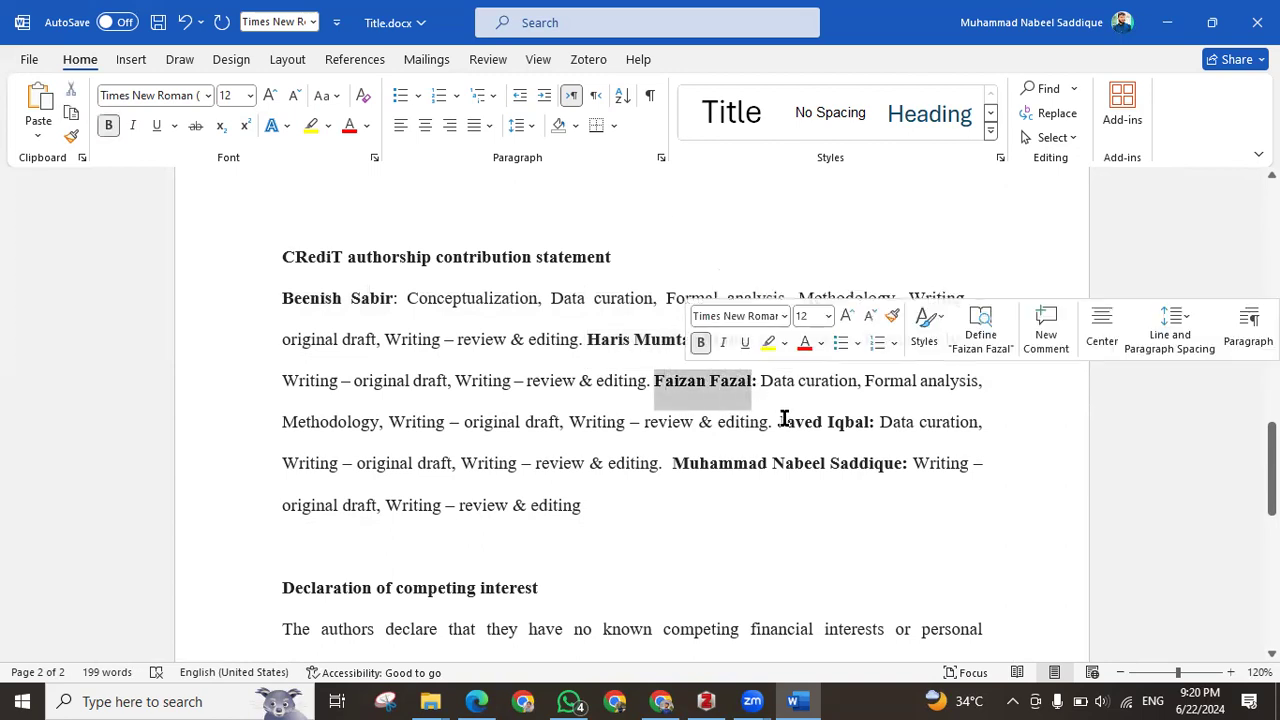
left_click(838, 422)
scroll(664, 497, "down", 2)
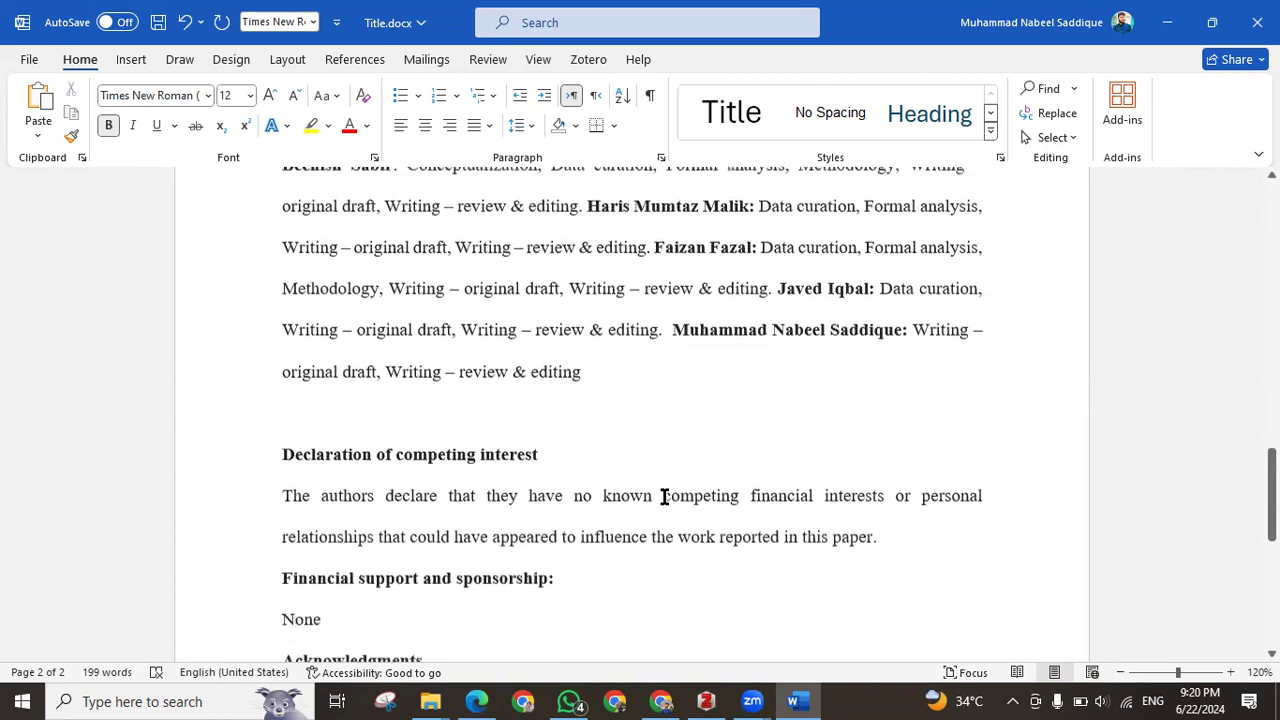
Compare the contribution roles of the first author with those of the last author in the CRediT statement
left_click_drag(920, 347, 564, 391)
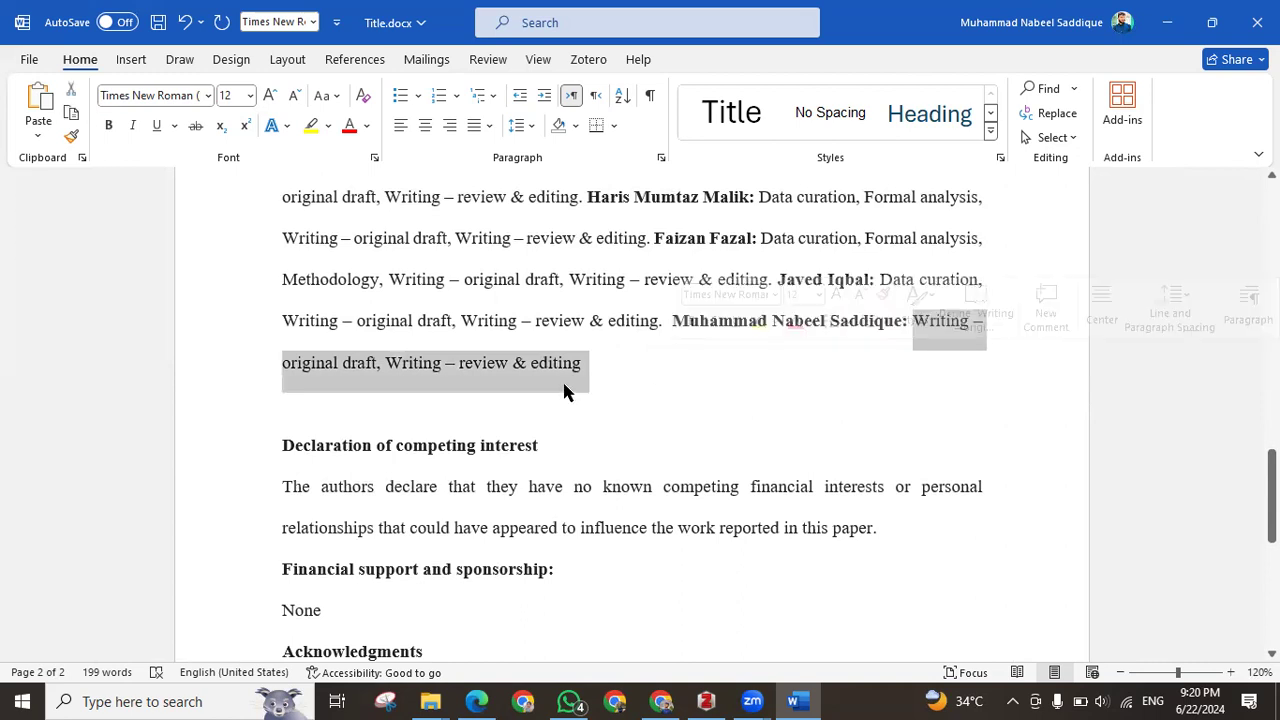
scroll(564, 391, "up", 3)
left_click_drag(406, 369, 586, 408)
scroll(808, 417, "down", 2)
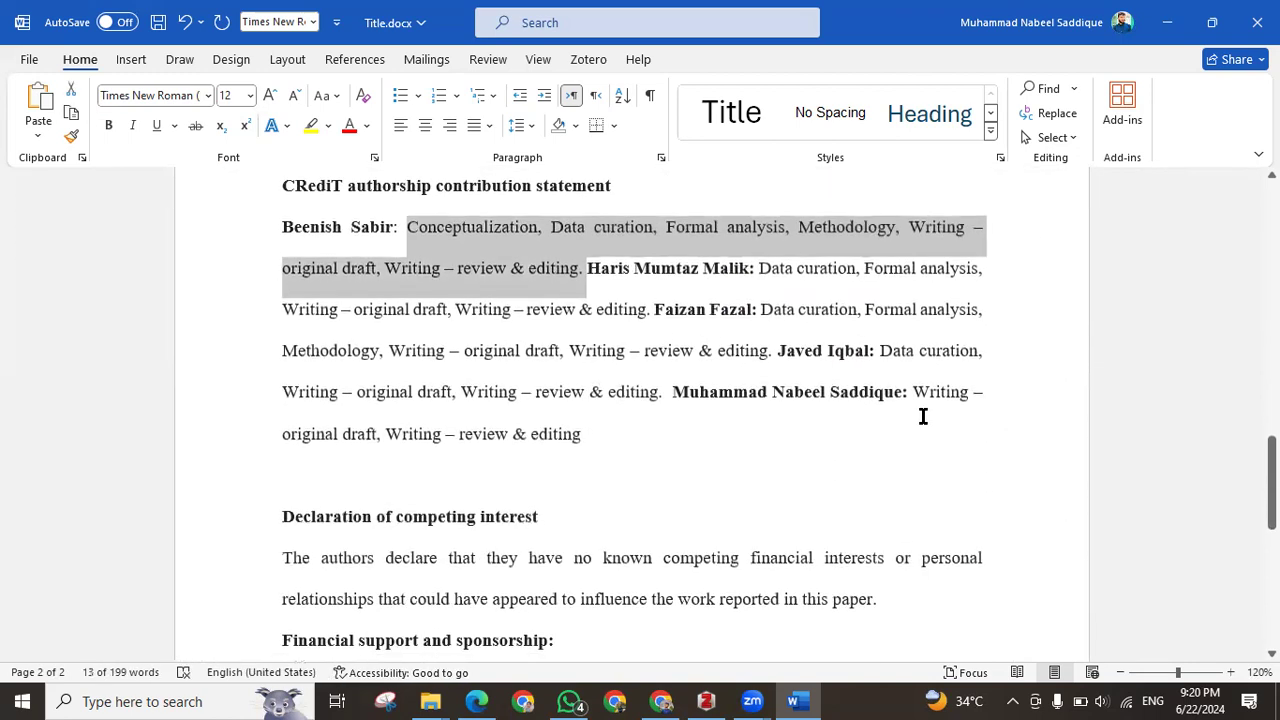
left_click_drag(917, 422, 920, 418)
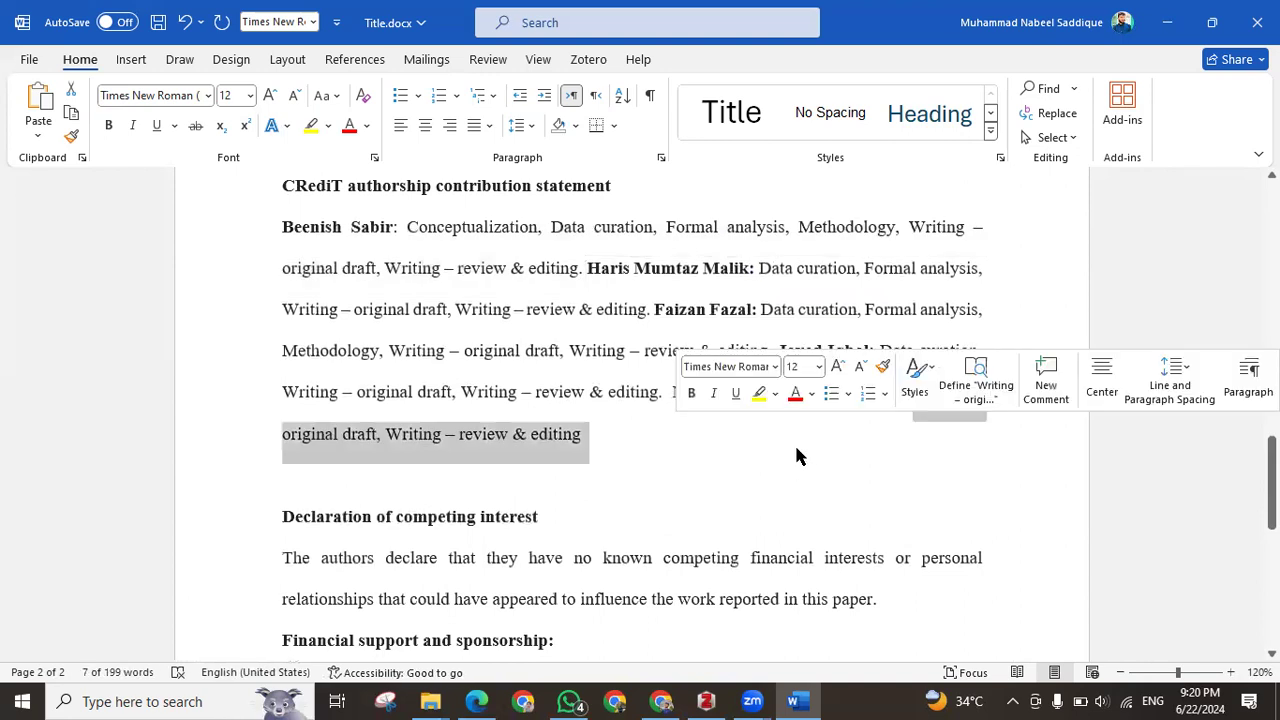
left_click(565, 469)
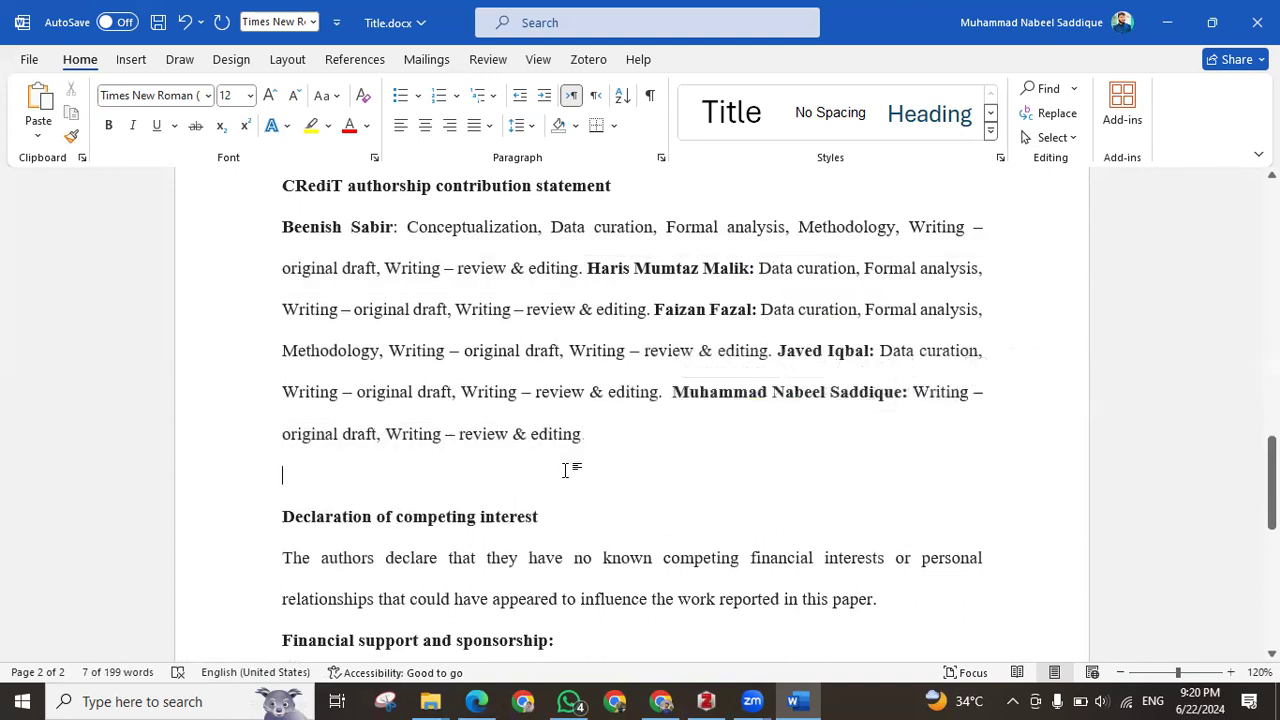
Examine the Declaration of competing interest heading and its statement on financial interests and personal relationships
scroll(568, 469, "down", 2)
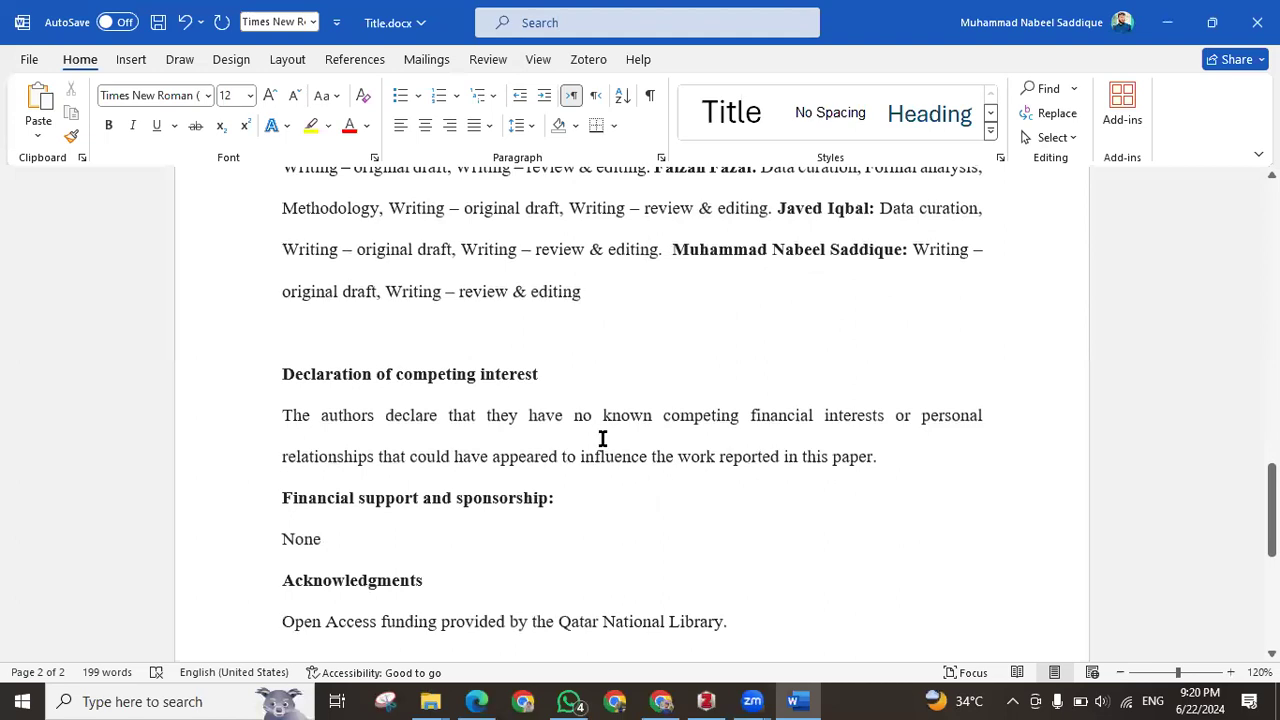
left_click_drag(284, 385, 551, 383)
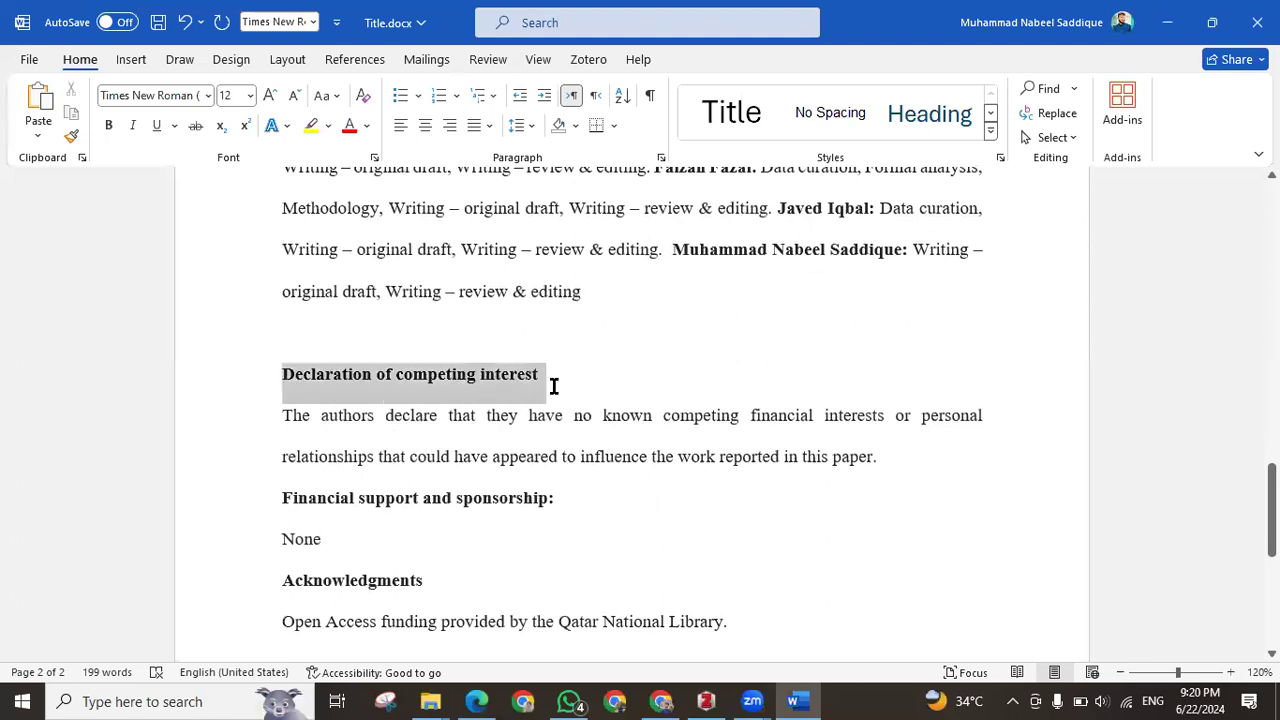
scroll(540, 414, "down", 1)
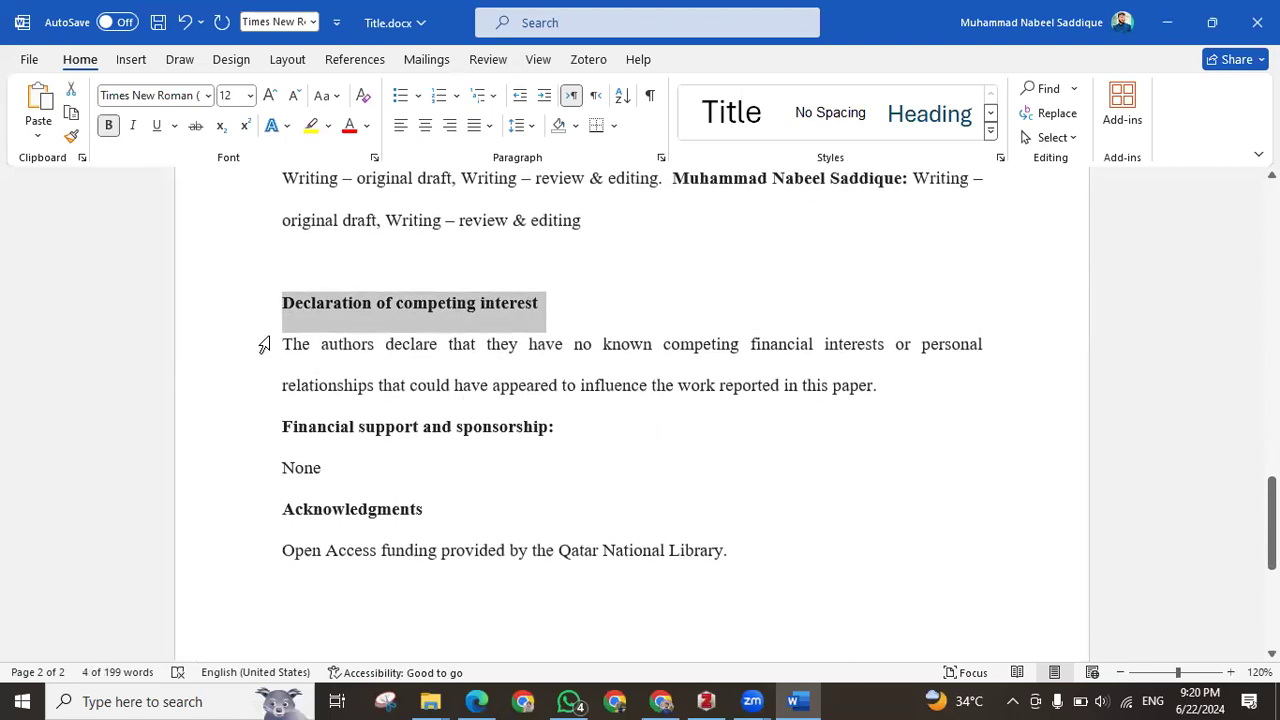
left_click_drag(277, 315, 877, 397)
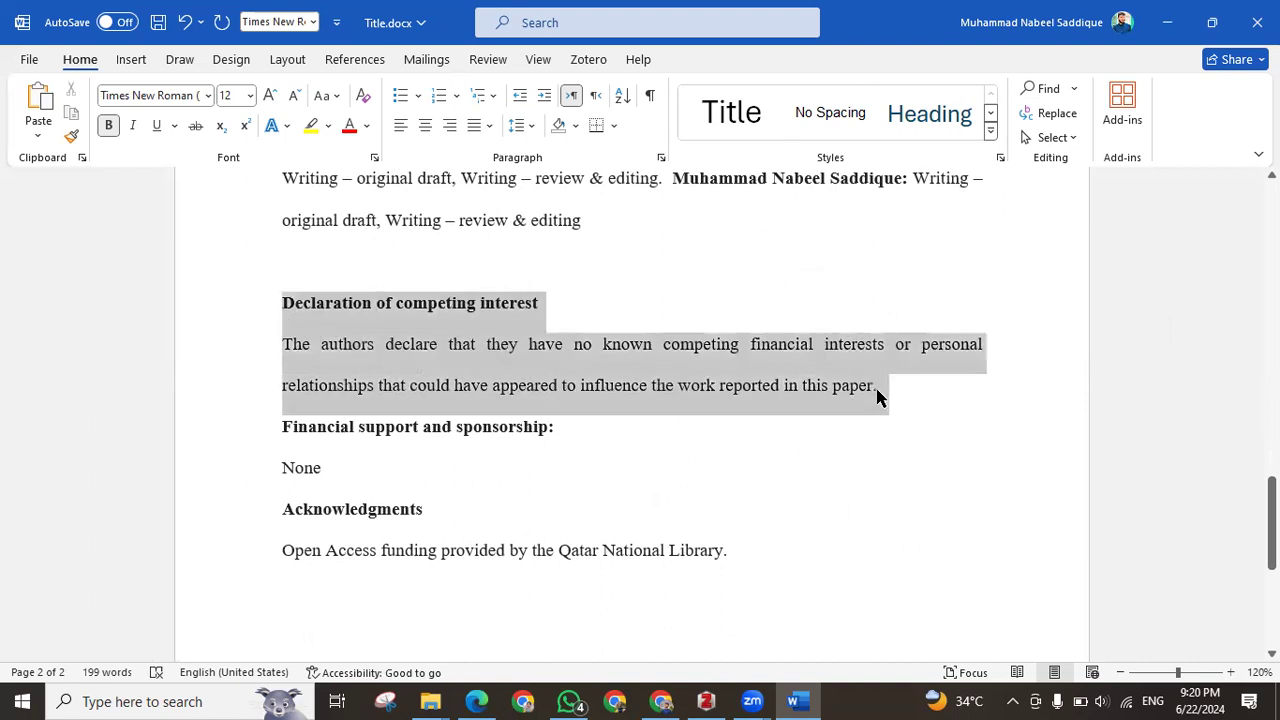
left_click(395, 339)
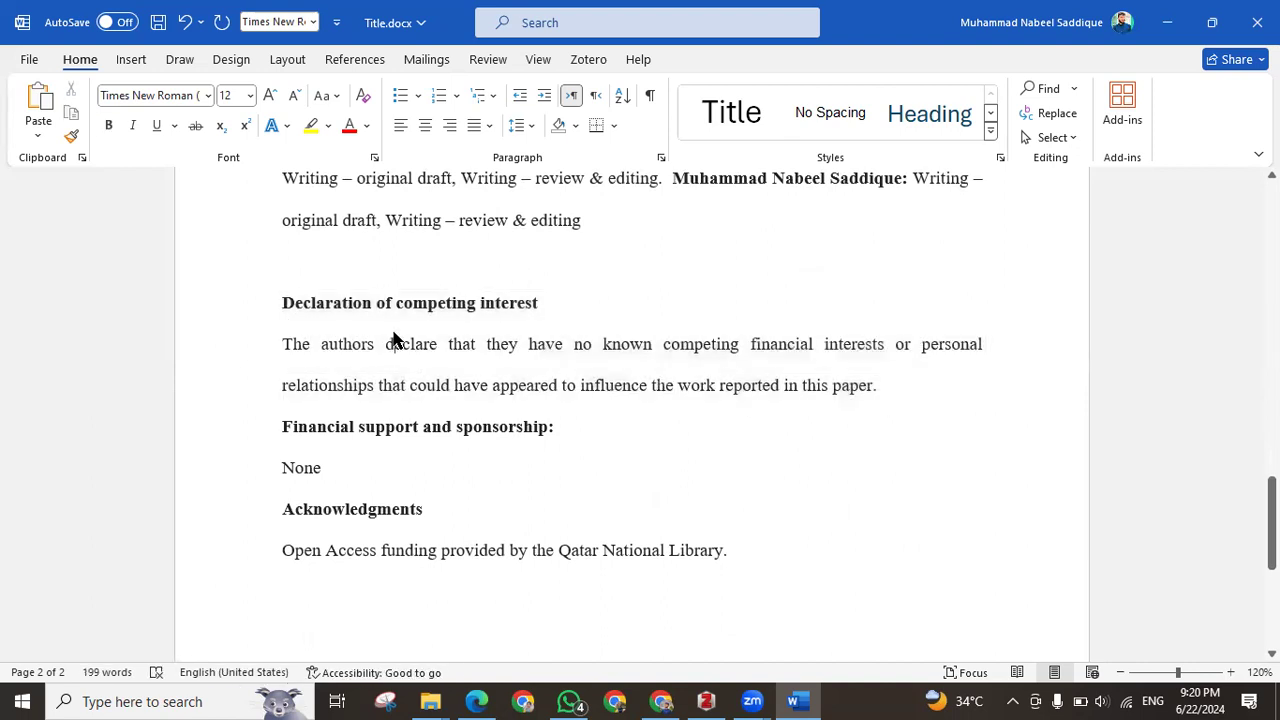
Examine the Financial support and sponsorship section and the Acknowledgments section with its open access funding note
scroll(325, 425, "down", 1)
left_click_drag(283, 362, 552, 369)
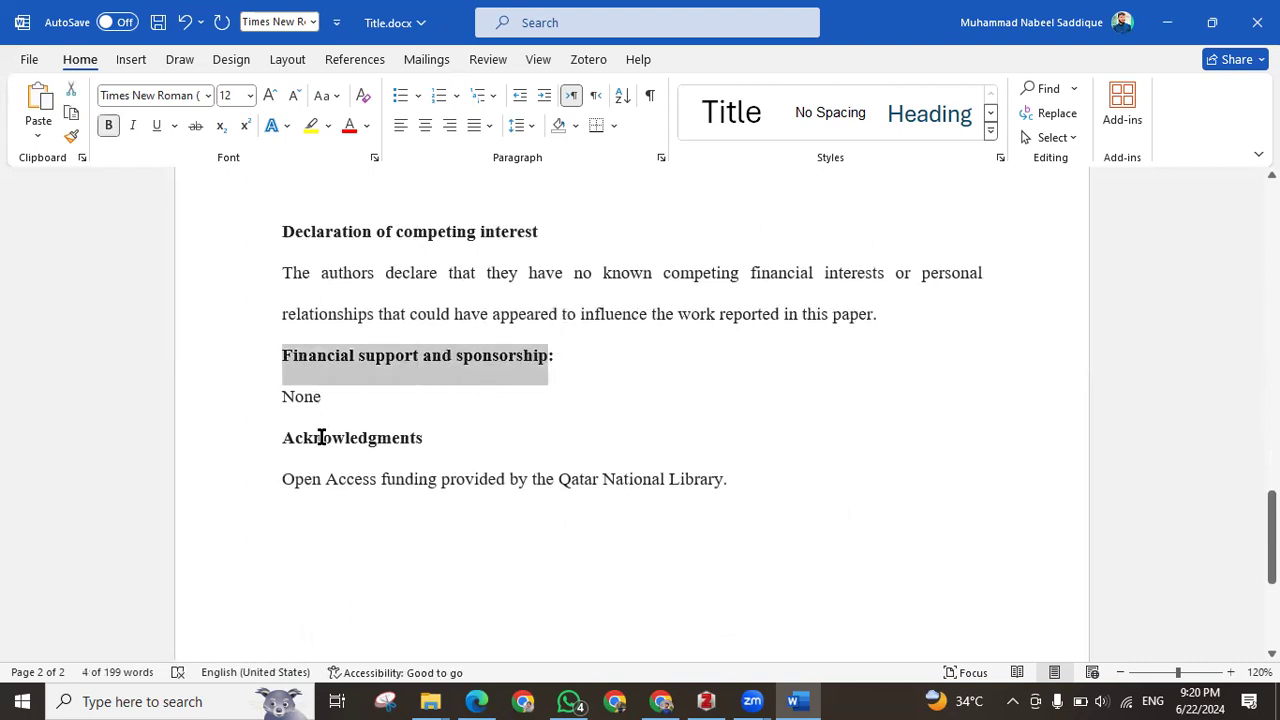
scroll(321, 437, "down", 1)
left_click_drag(288, 370, 432, 366)
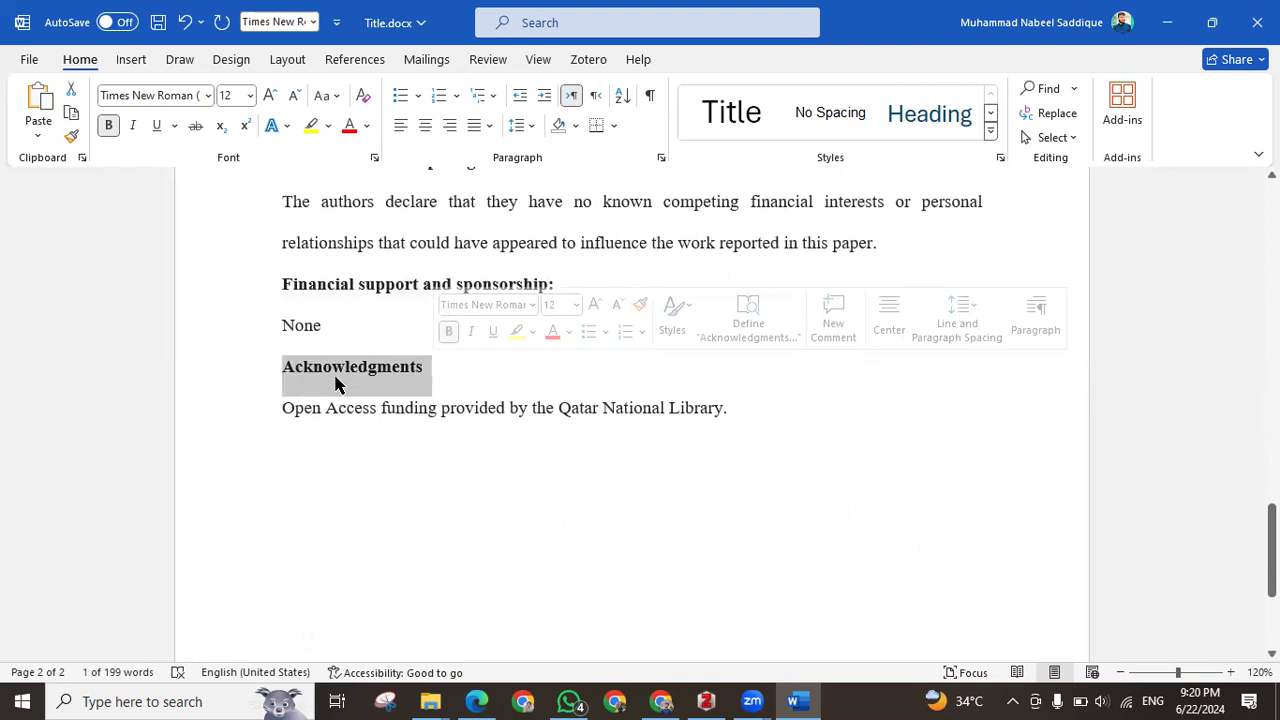
left_click(324, 419)
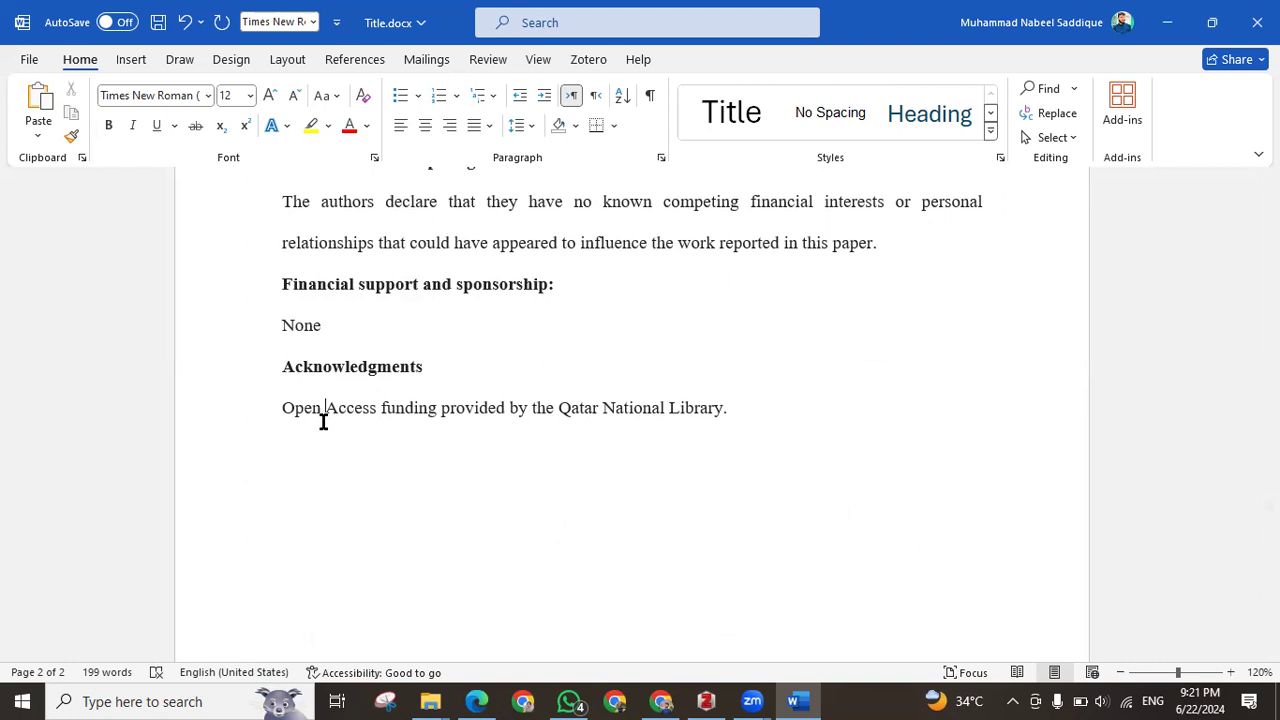
Review the title page again from the title through the Authors, Affiliations and Corresponding author sections
scroll(340, 460, "down", 5)
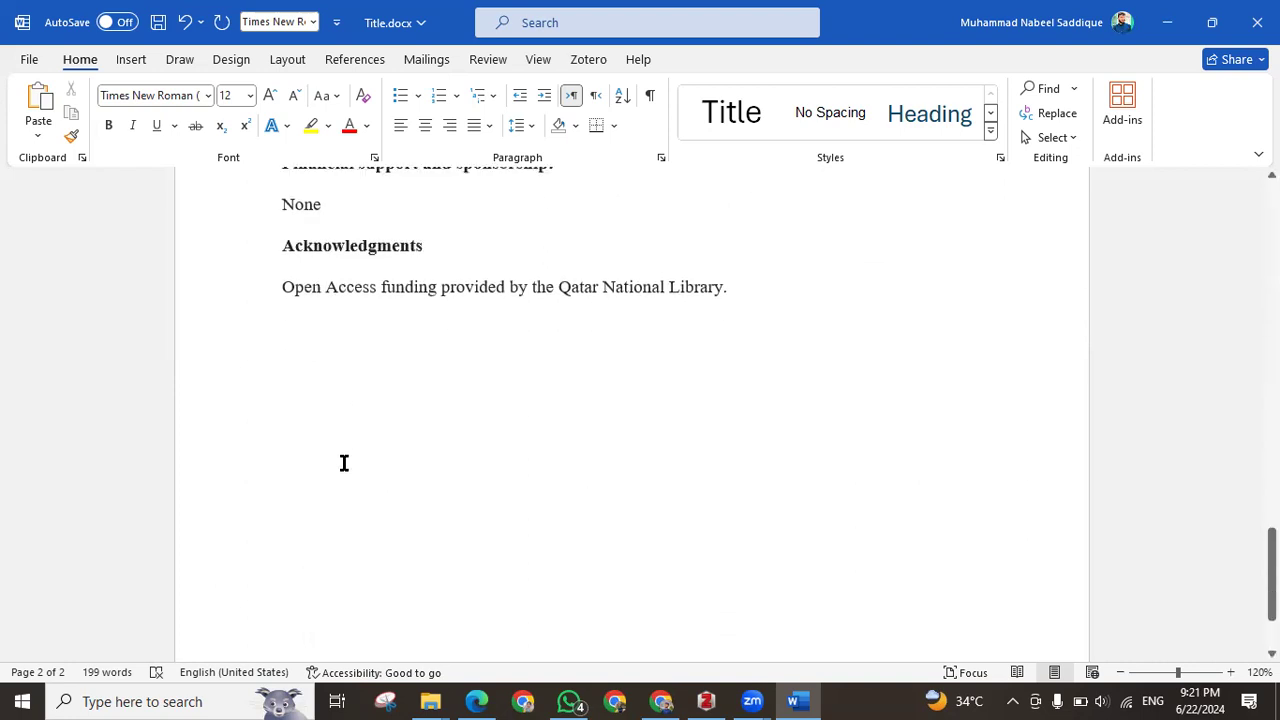
scroll(346, 464, "up", 15)
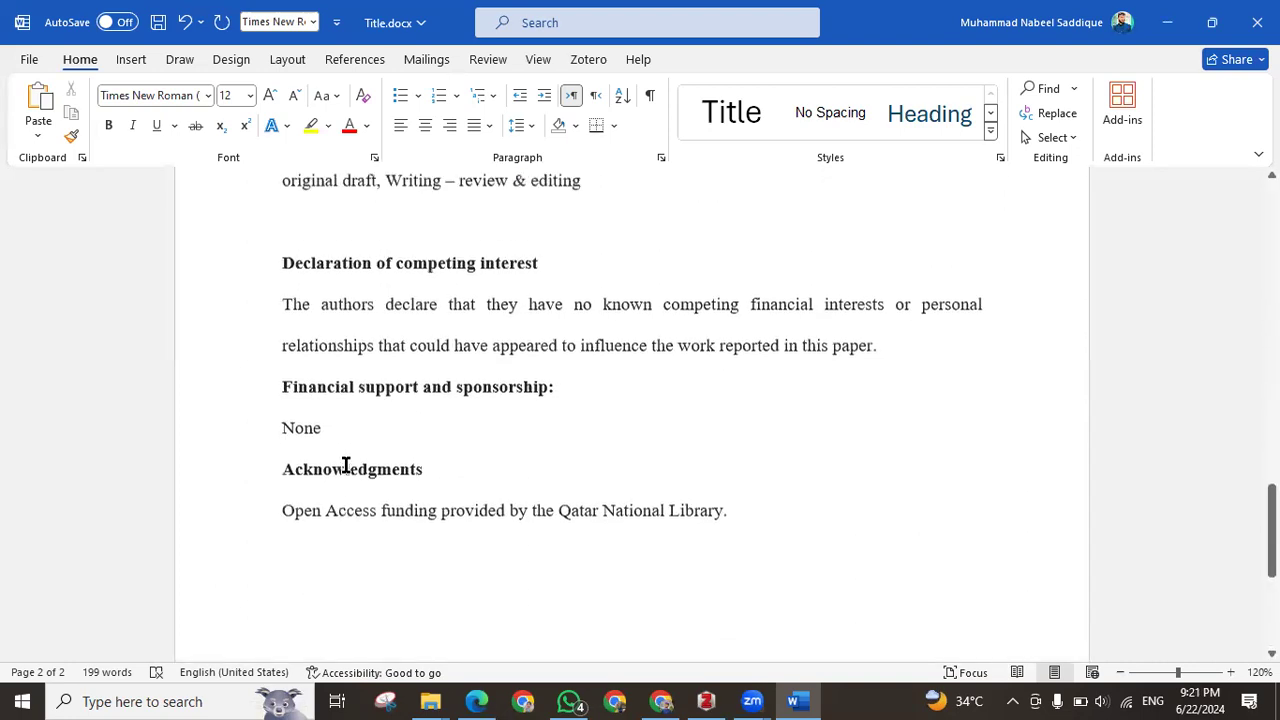
scroll(346, 463, "up", 8)
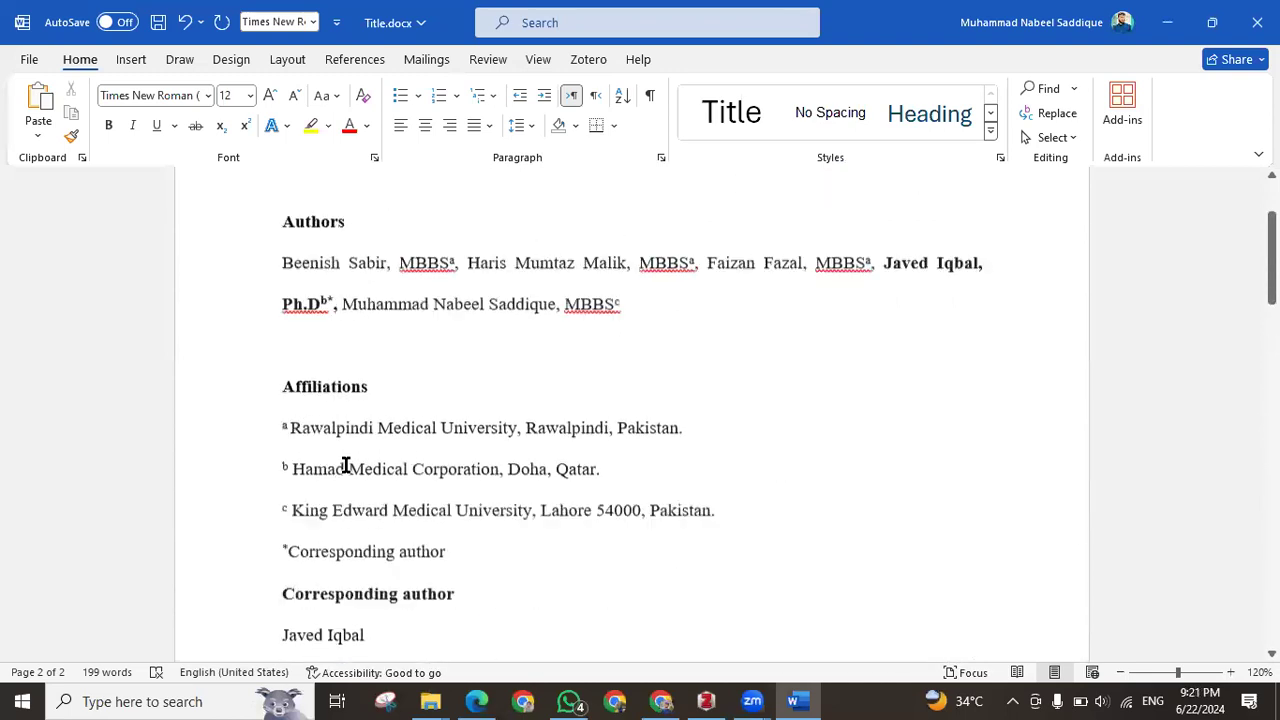
scroll(424, 426, "down", 1, "ctrl")
scroll(424, 426, "down", 2, "ctrl")
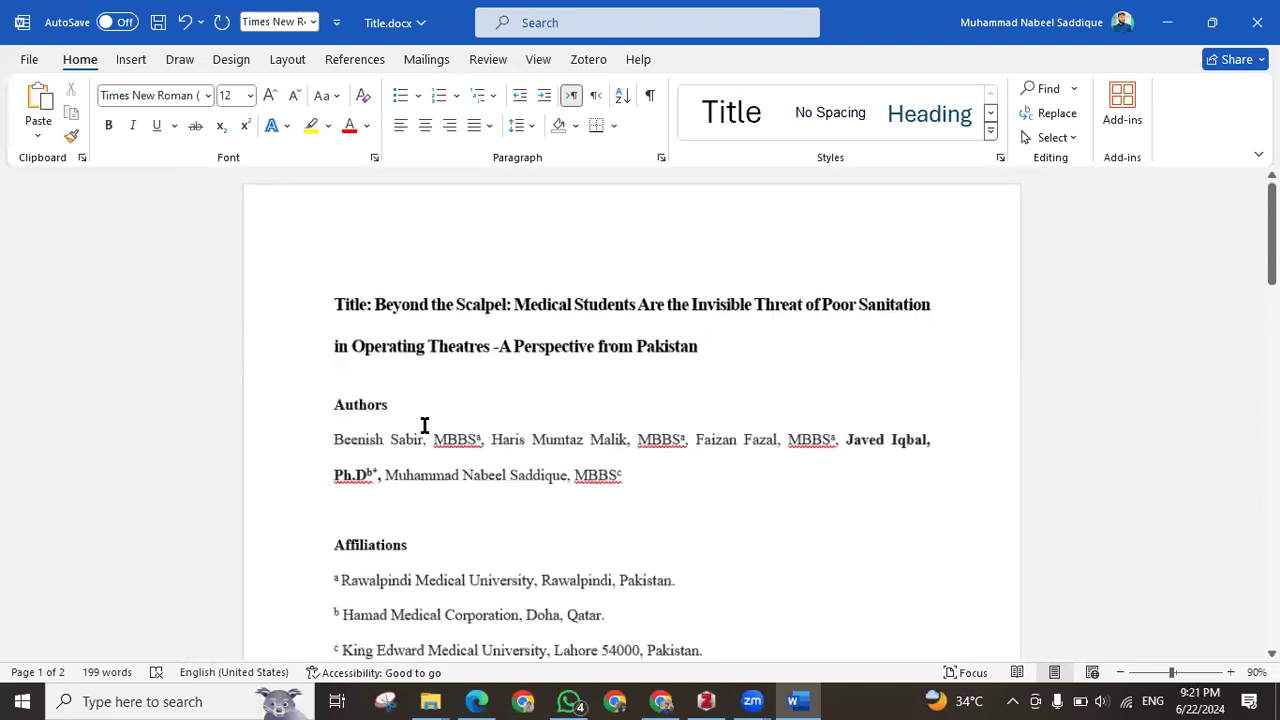
left_click_drag(375, 291, 711, 314)
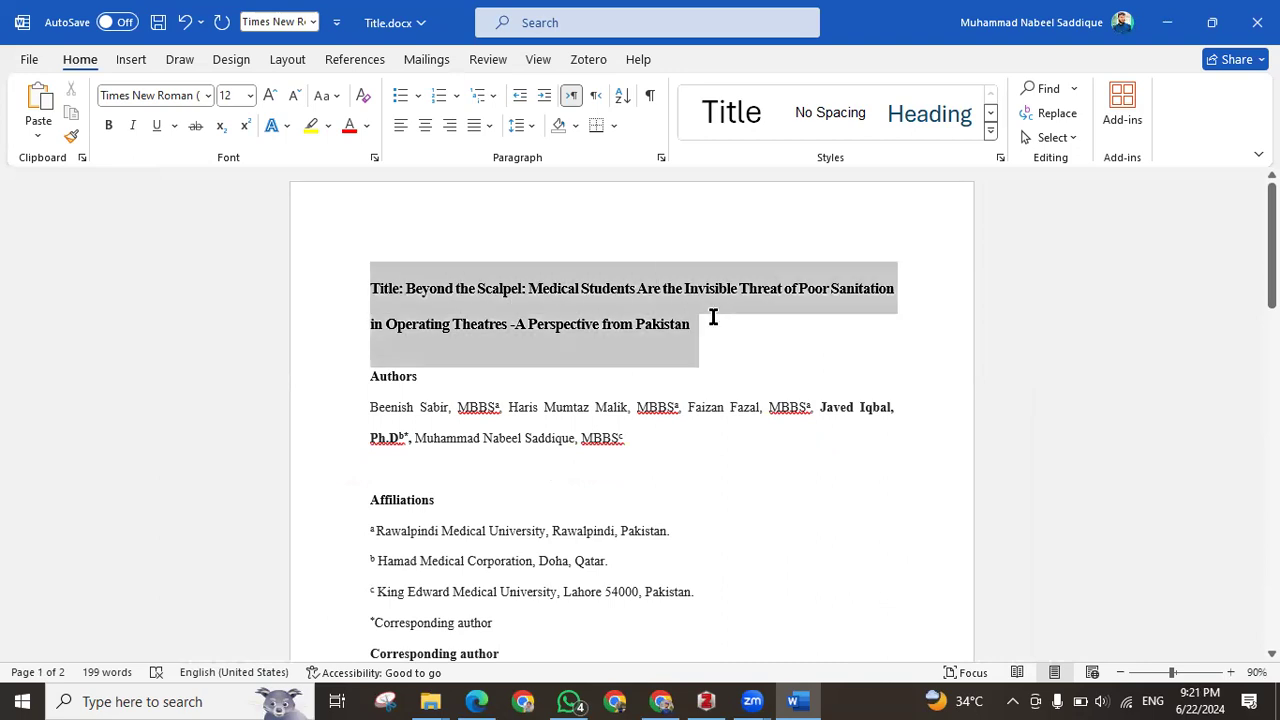
left_click_drag(416, 382, 346, 386)
double_click(373, 501)
scroll(400, 500, "down", 4)
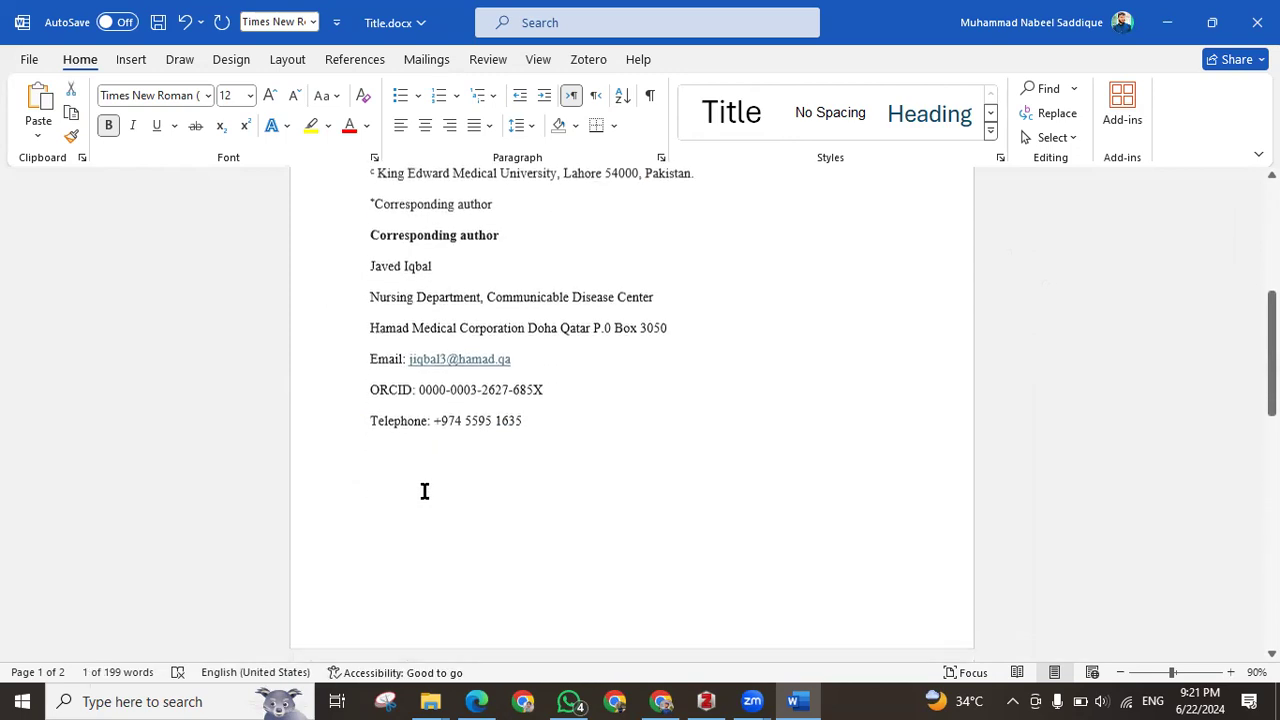
scroll(437, 486, "up", 1)
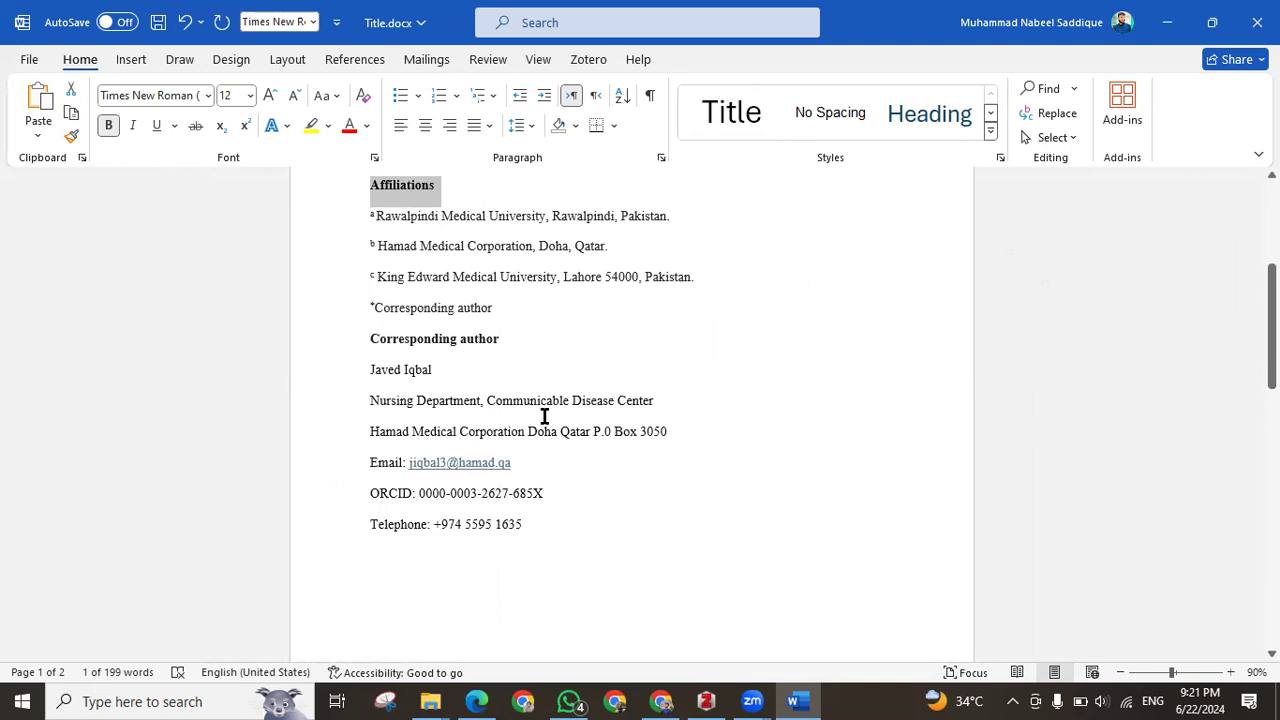
scroll(545, 413, "up", 2)
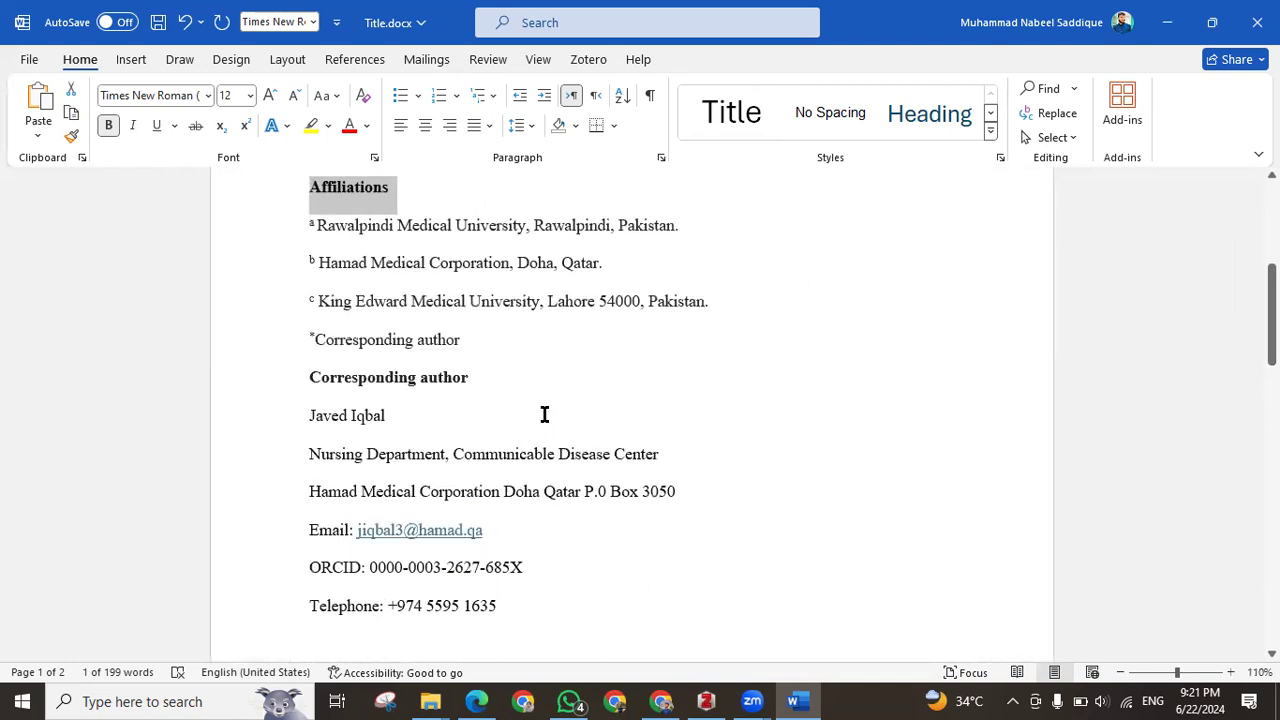
Close the title page document and open Cover letter.docx from the LTE folder
scroll(554, 400, "down", 1)
left_click(1257, 22)
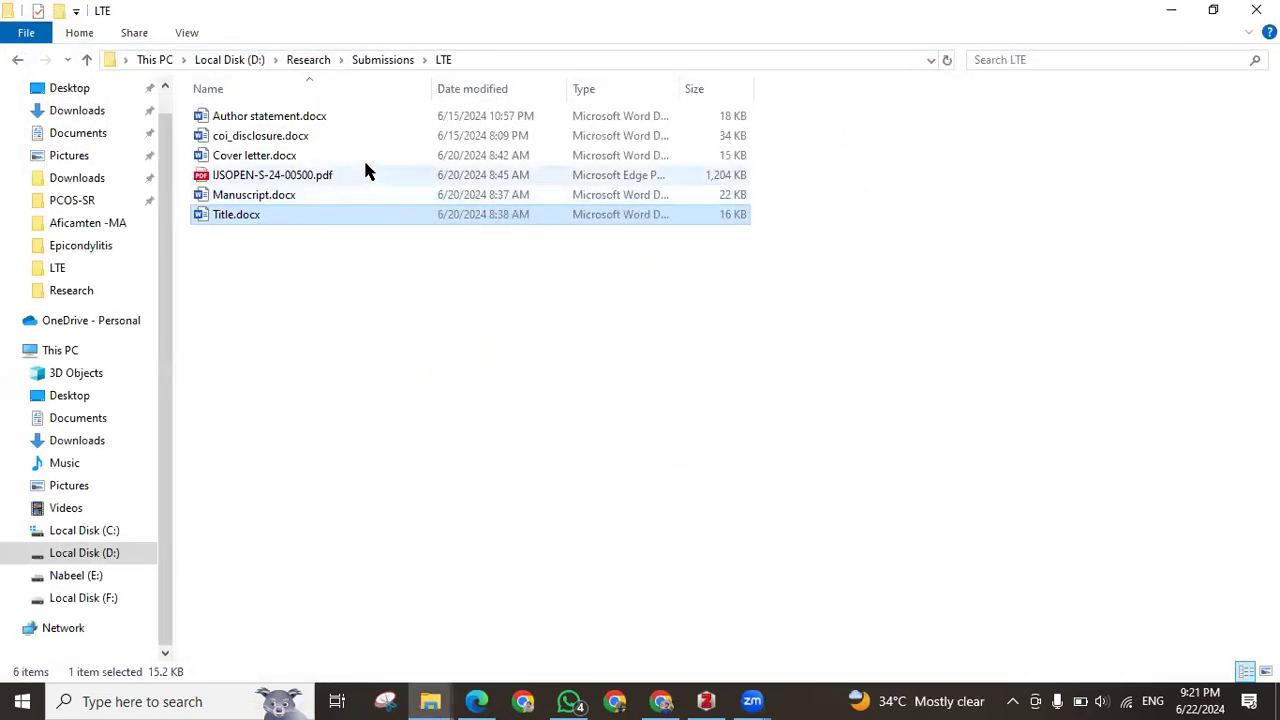
left_click(363, 160)
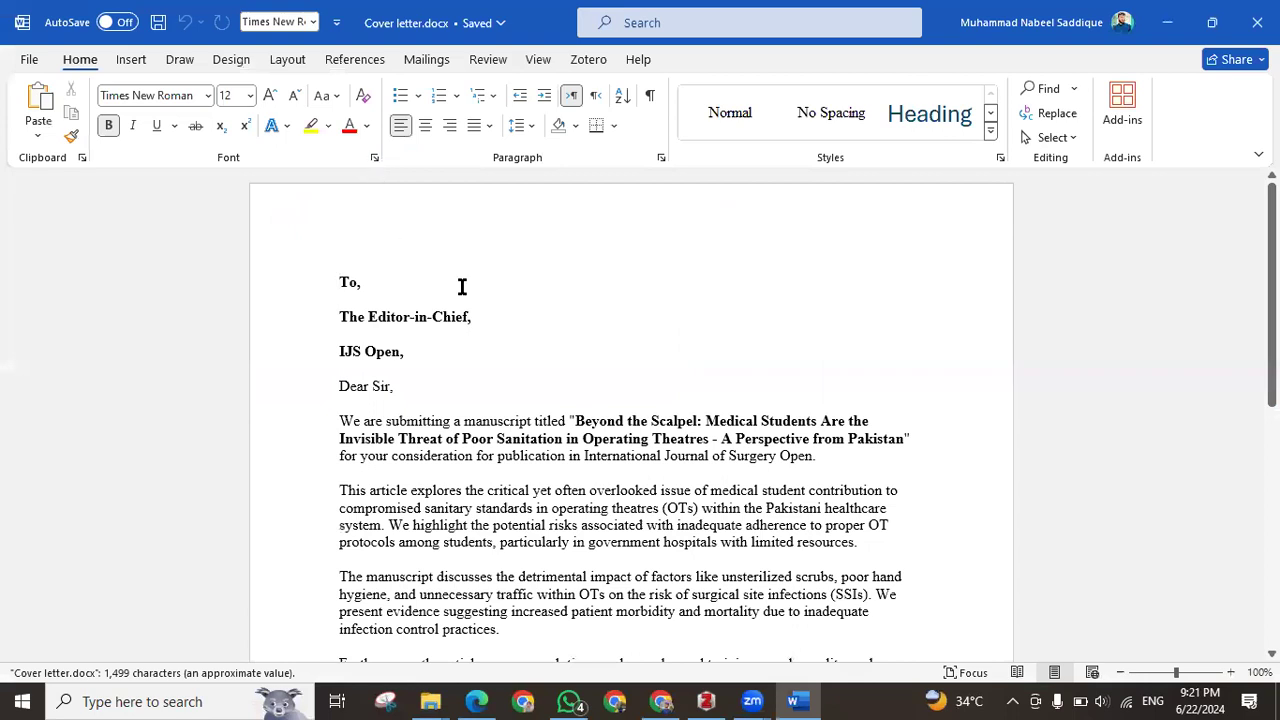
scroll(410, 300, "down", 1)
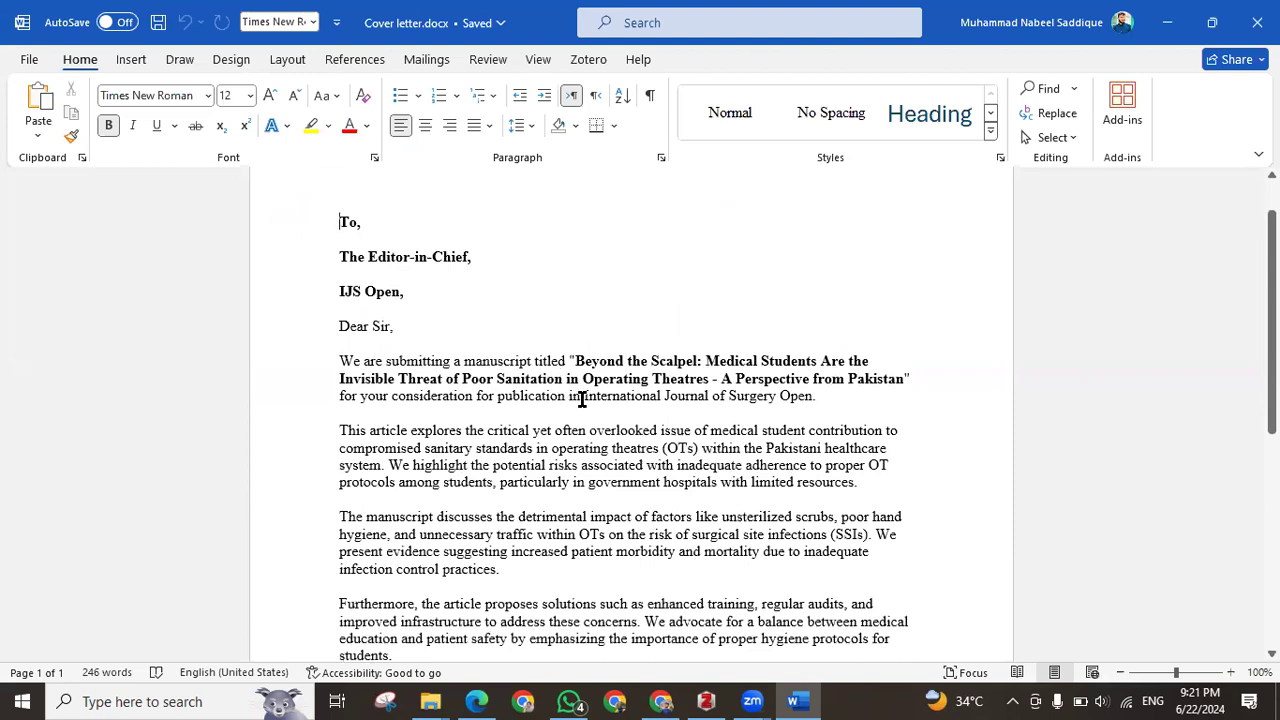
Bold "International Journal of Surgery Open" in the cover letter's opening paragraph and enclose the journal name with its period in quotation marks
left_click_drag(593, 397, 812, 398)
key("ctrl+b")
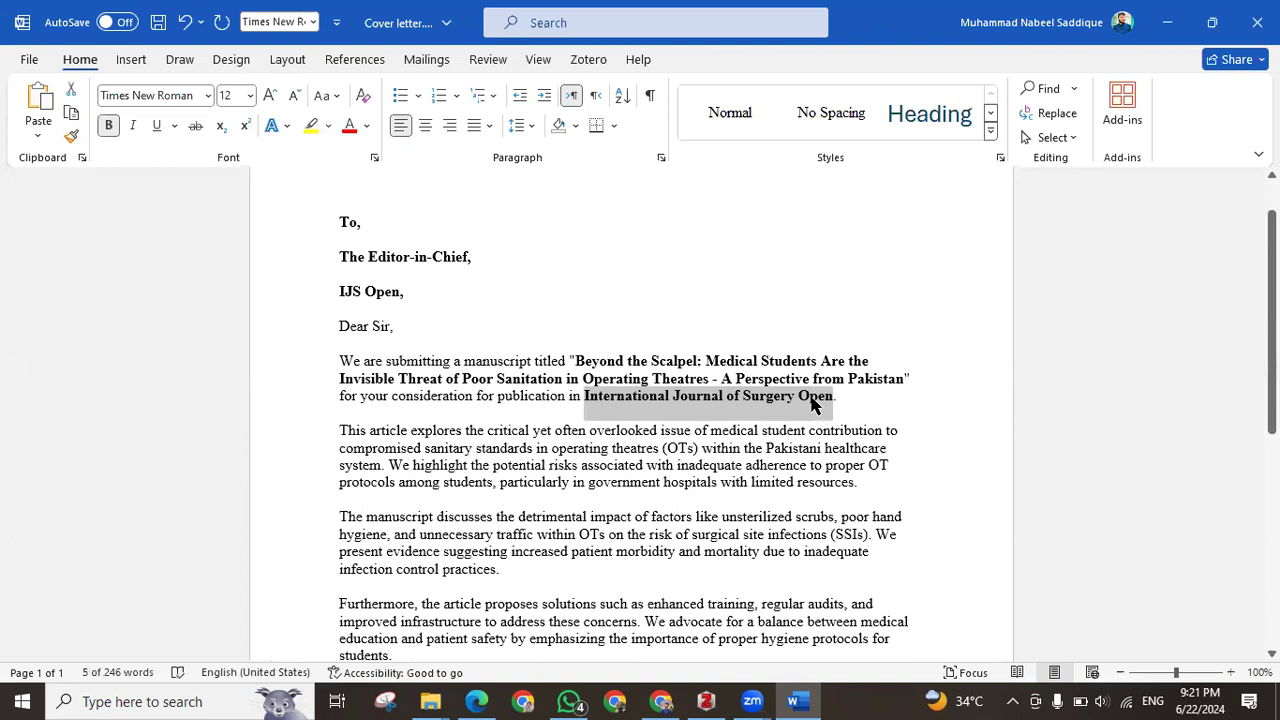
key("End")
type("\"")
key("Left")
key("Left")
key("Left")
key("Left")
key("Left")
key("Left")
key("Left")
key("Left")
key("Left")
key("Left")
key("Left")
key("Left")
key("Left")
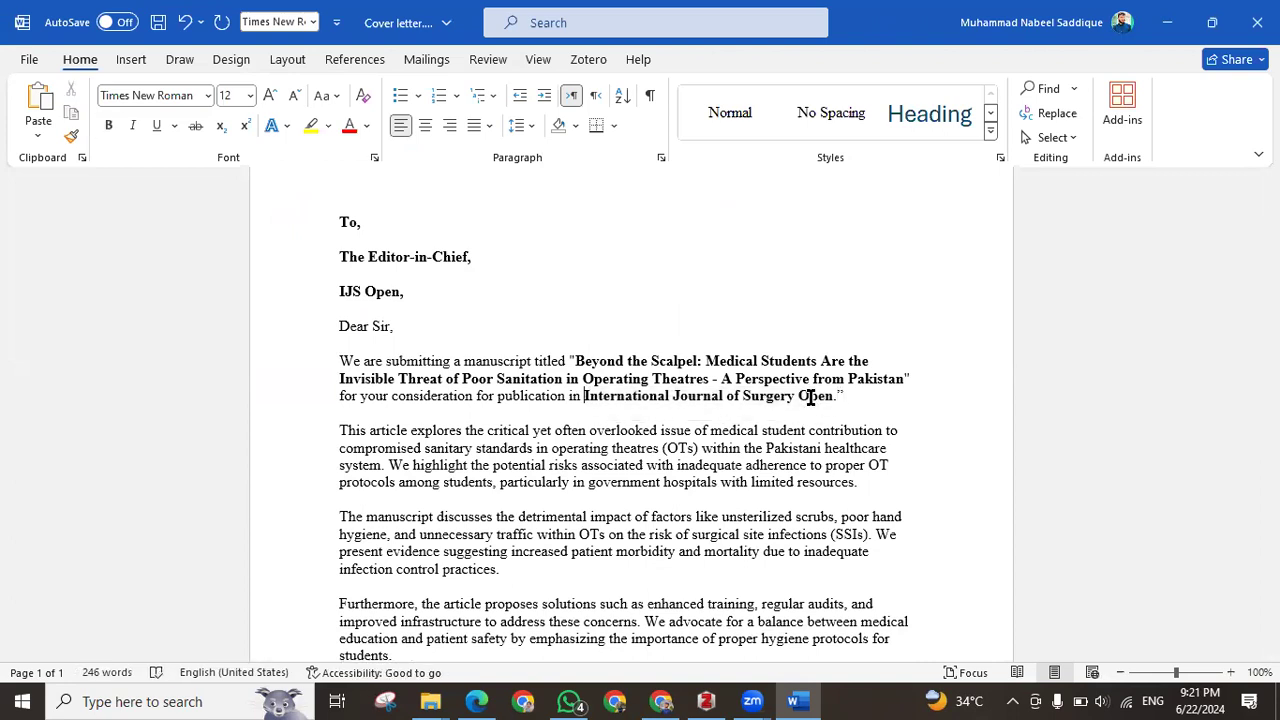
type("\"")
key("Up")
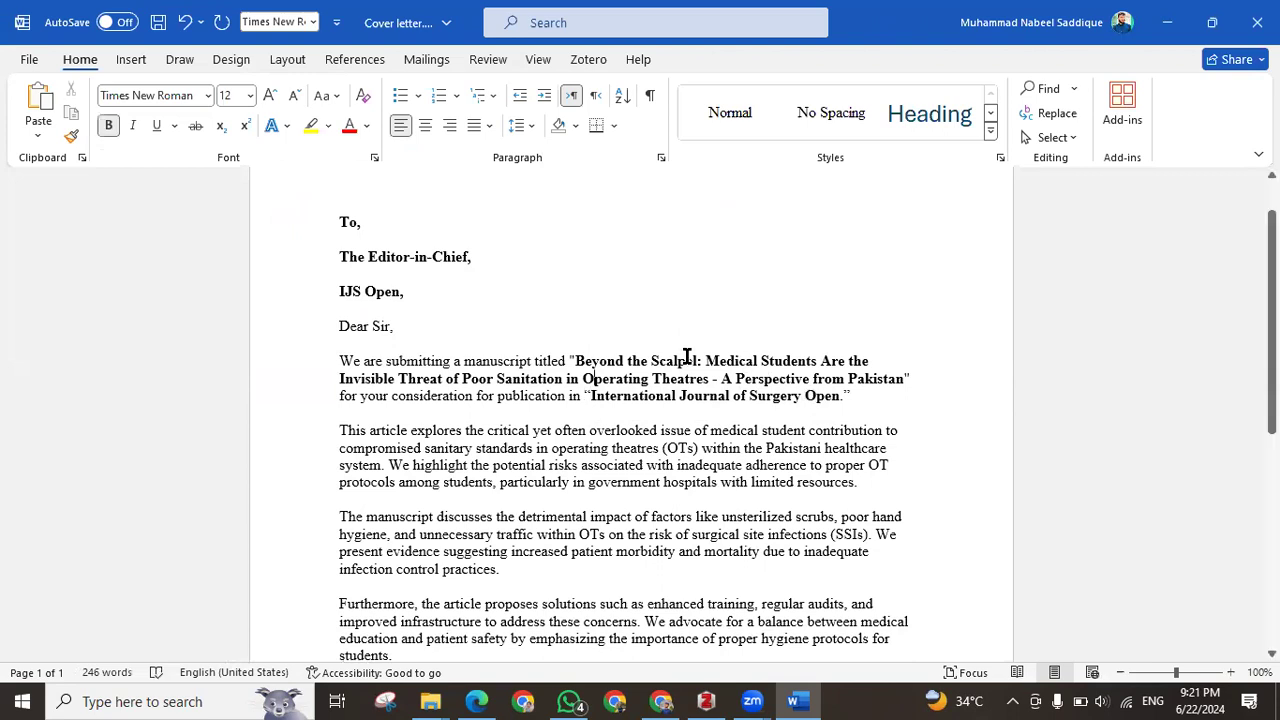
Examine the cover letter's addressee lines, from "To," through "The Editor-in-Chief," to "IJS Open,"
scroll(429, 411, "down", 3)
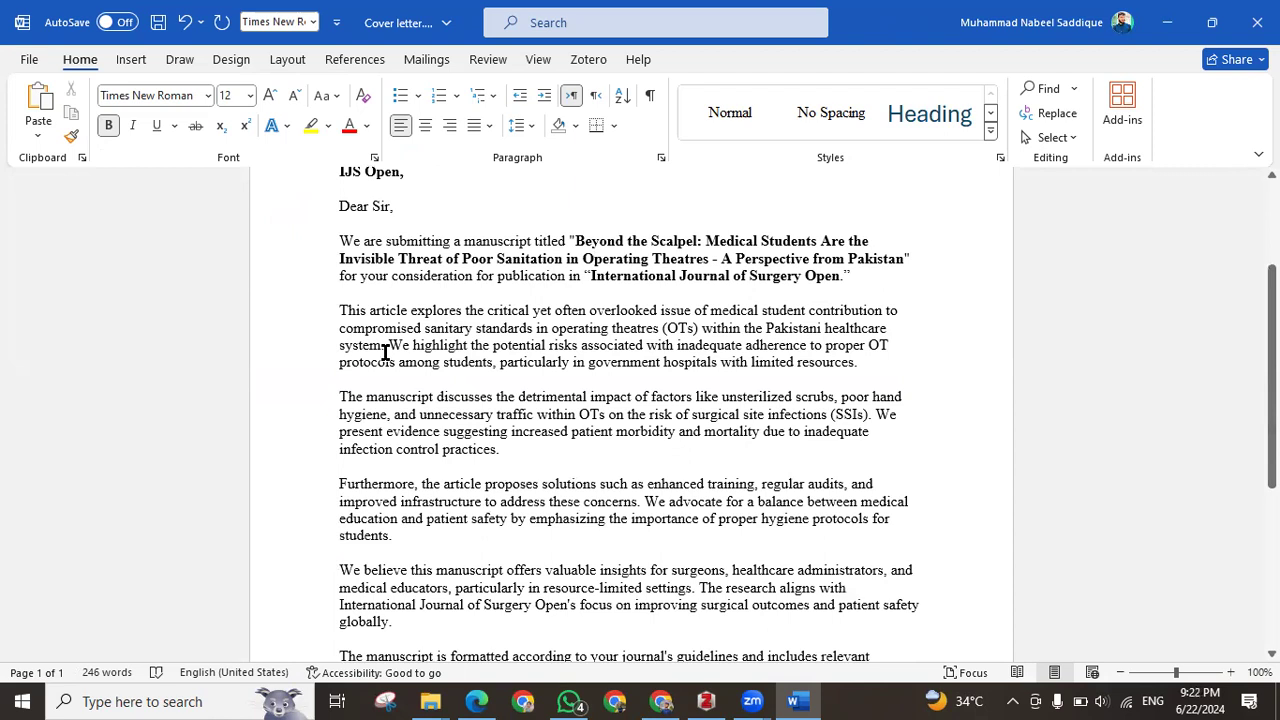
scroll(405, 375, "up", 4)
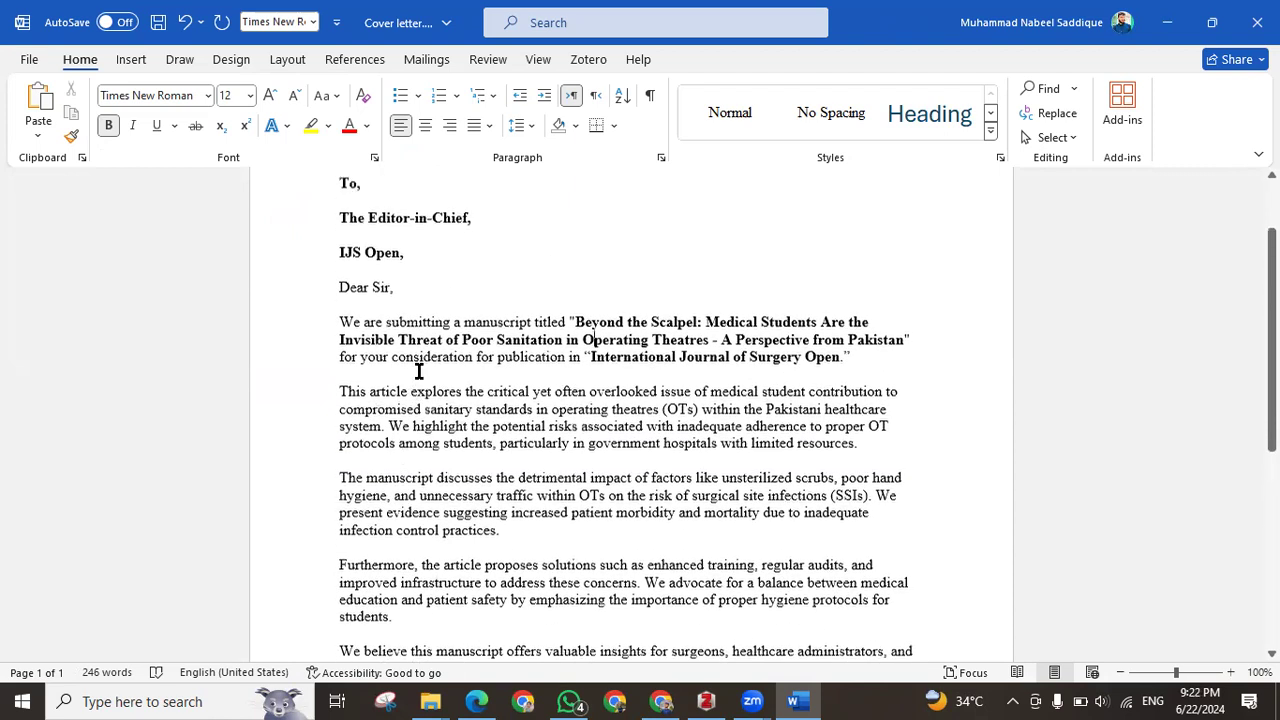
triple_click(343, 282)
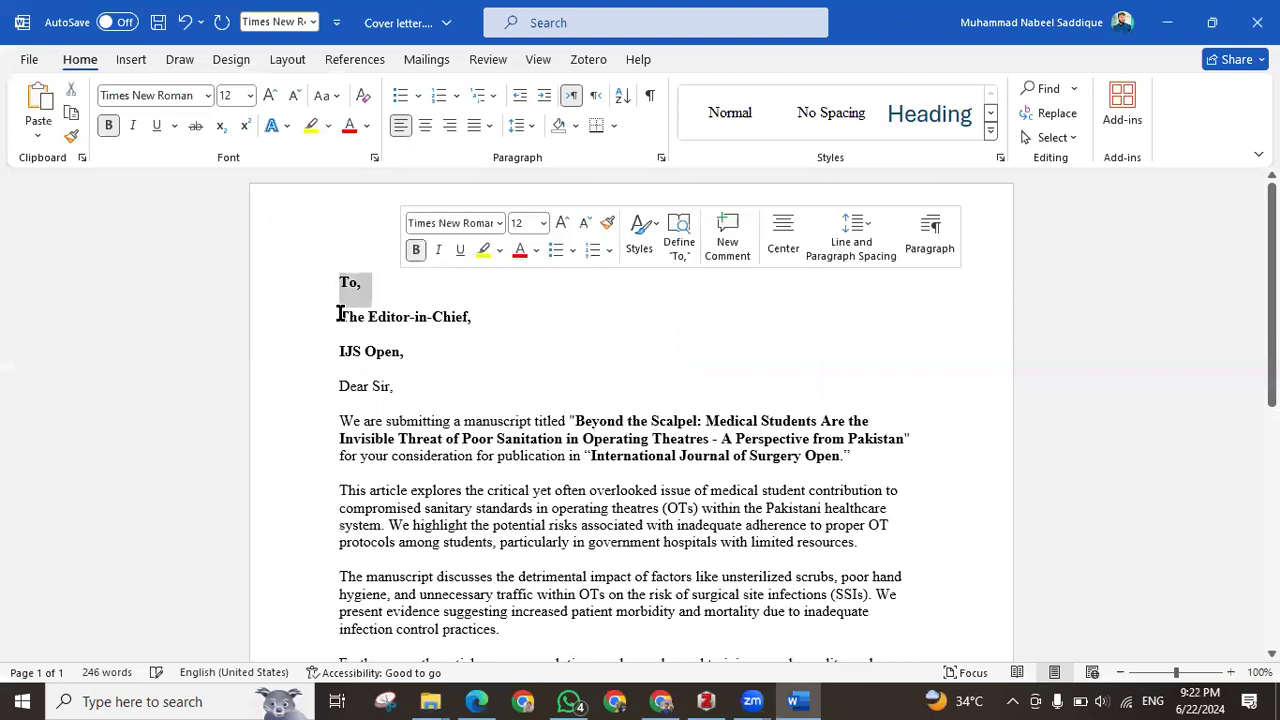
triple_click(394, 323)
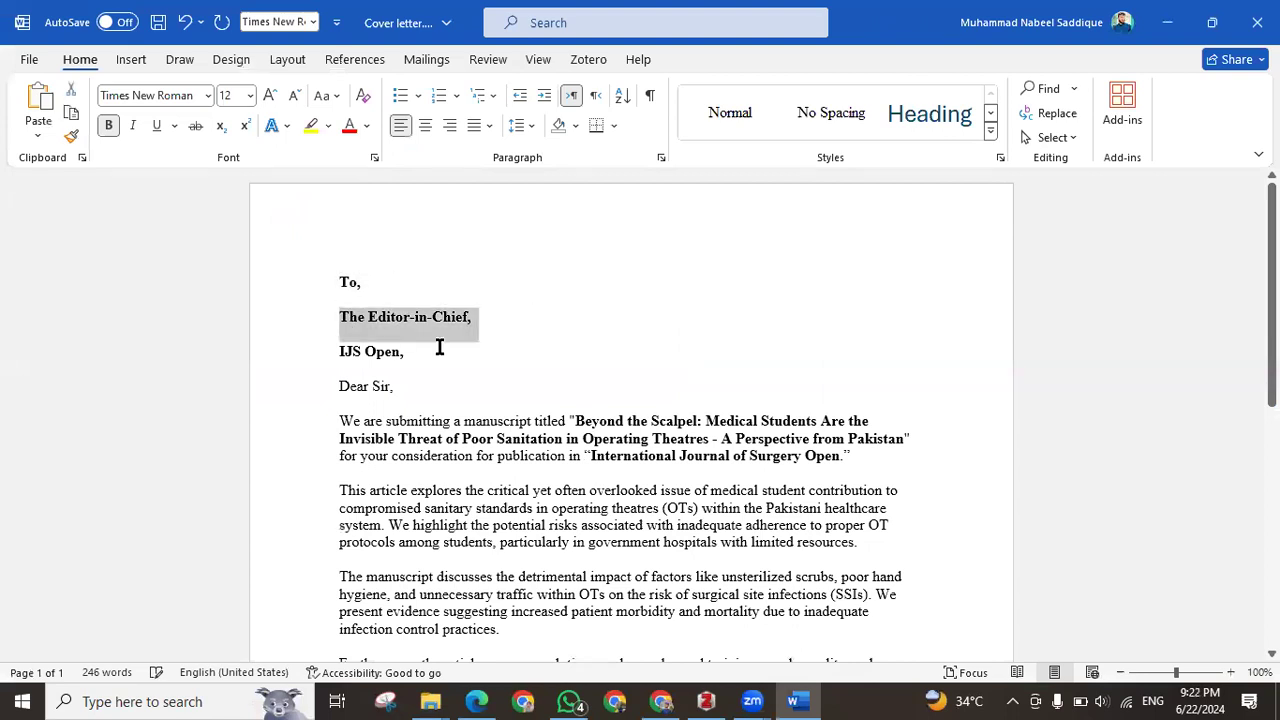
triple_click(342, 352)
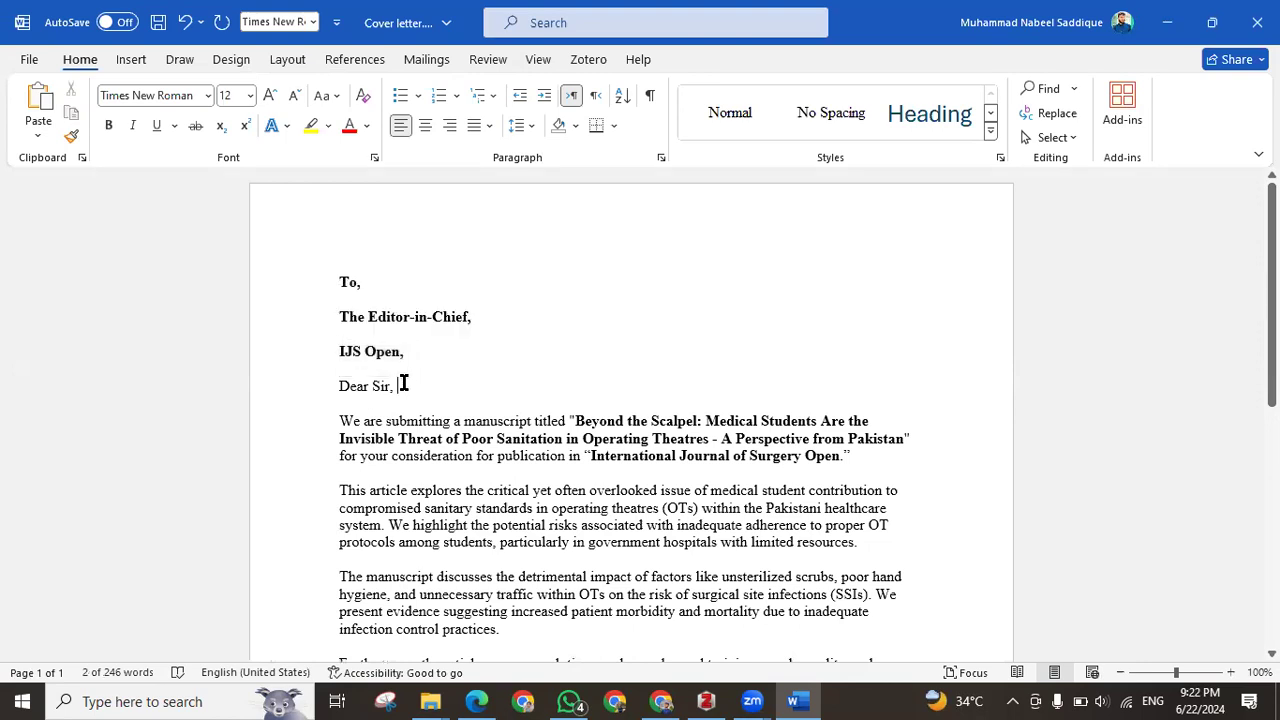
Color the cover letter's "Dear Sir," salutation red
triple_click(342, 388)
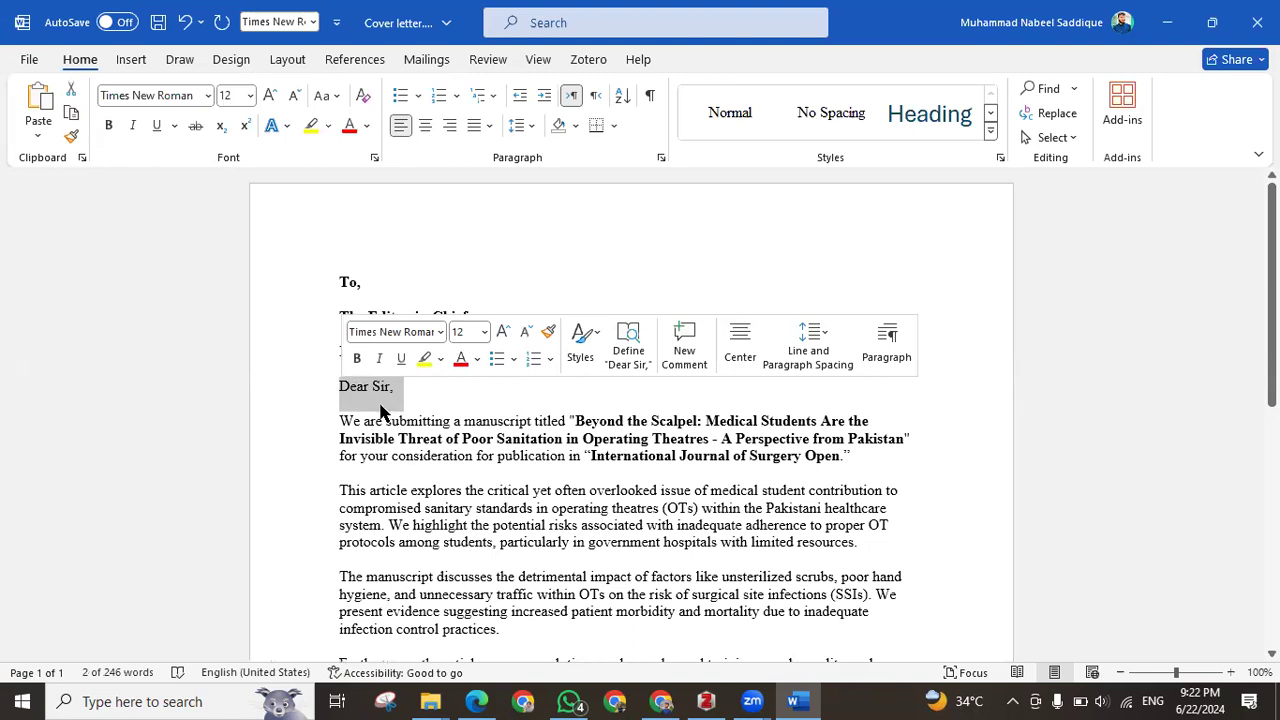
left_click(391, 398)
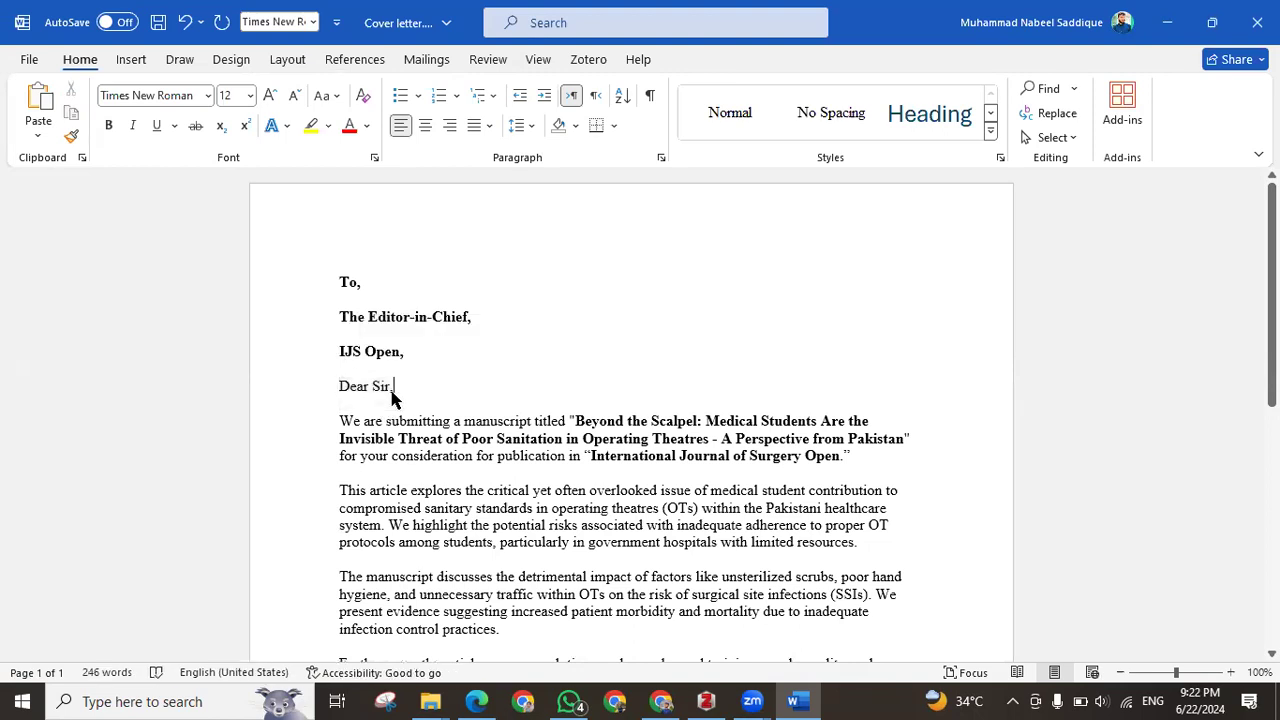
left_click_drag(378, 393, 280, 406)
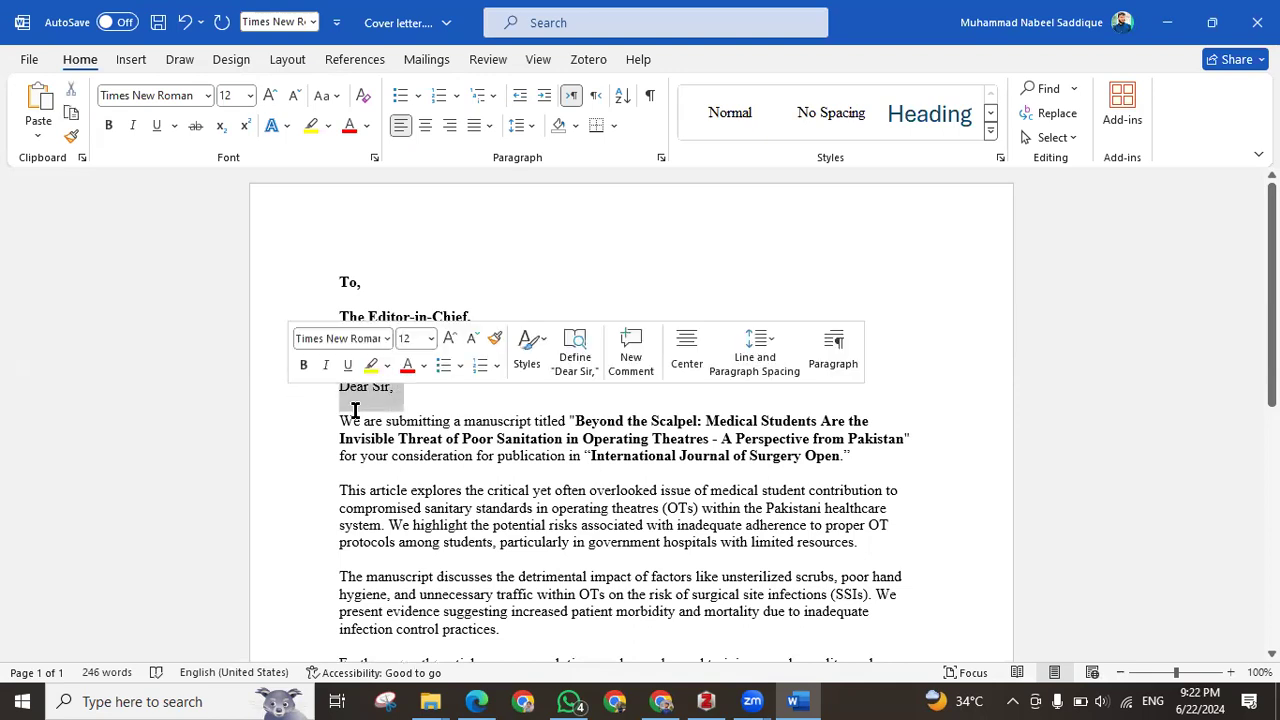
left_click(407, 364)
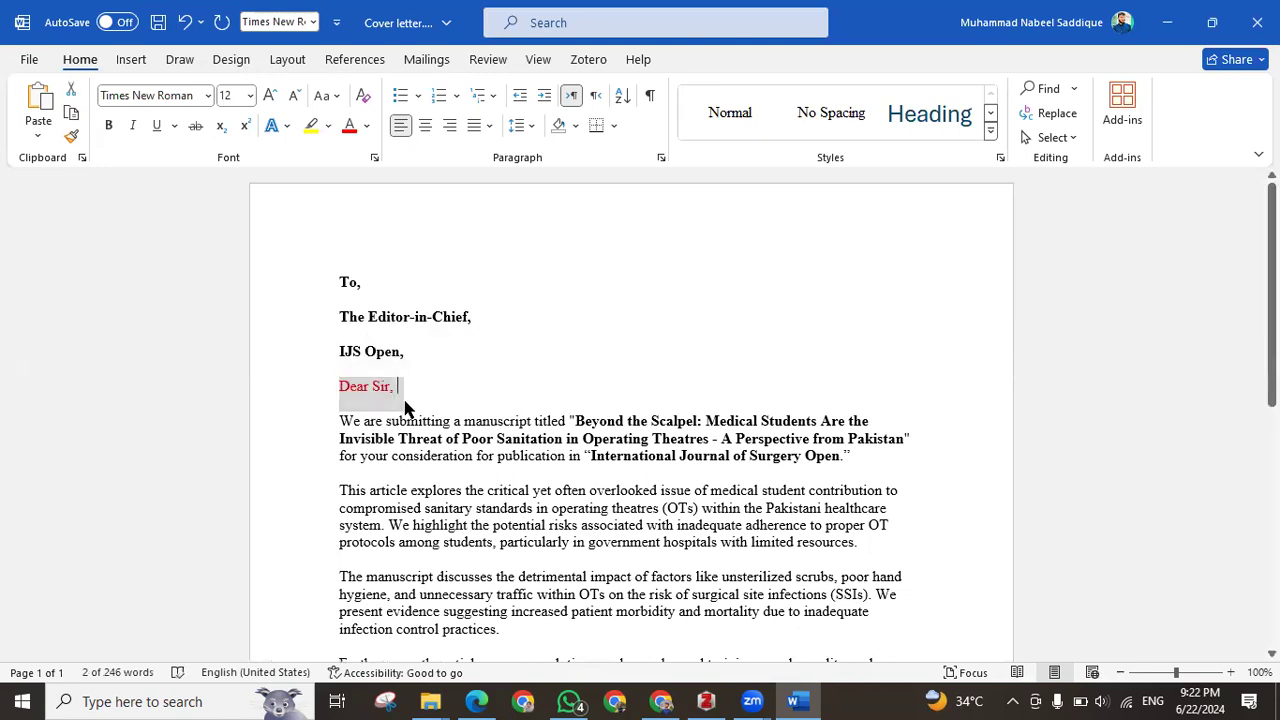
left_click(405, 408)
Examine the manuscript title and journal name in the opening paragraph and the paragraph describing what the article explores
scroll(450, 390, "down", 1)
left_click_drag(578, 364, 904, 378)
left_click_drag(587, 397, 840, 401)
scroll(400, 390, "down", 1)
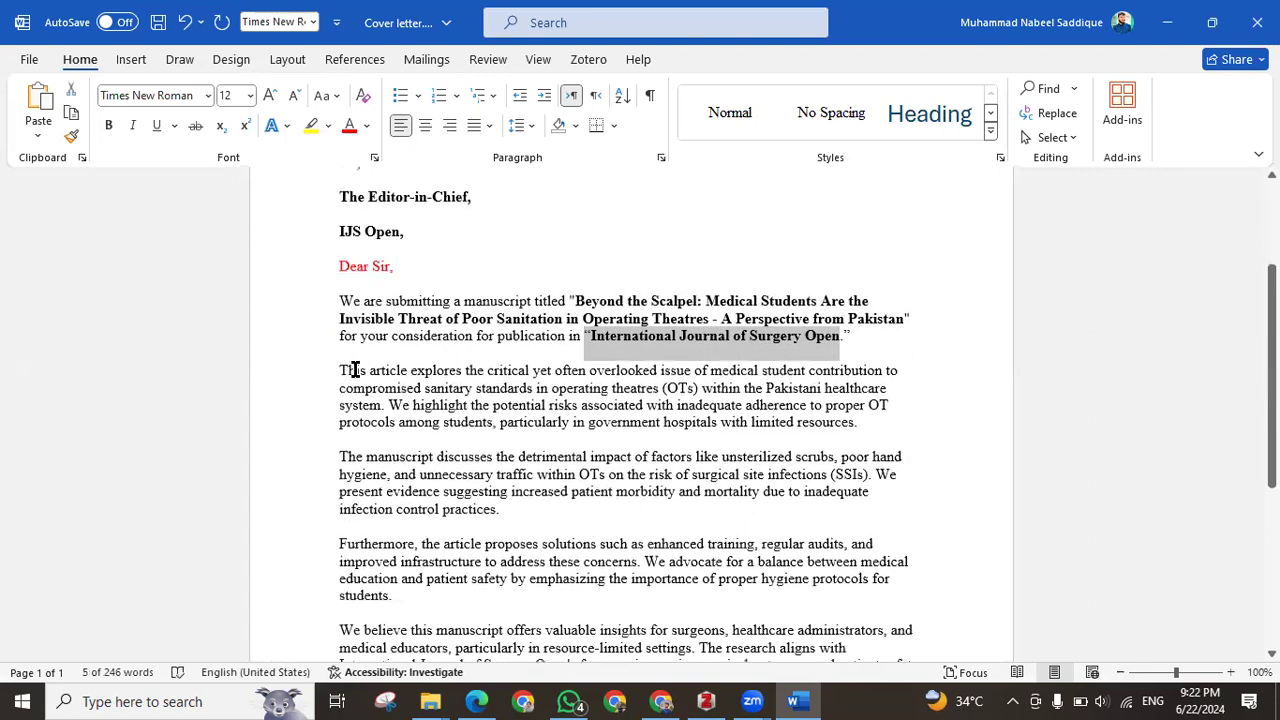
scroll(354, 370, "down", 1)
left_click_drag(337, 314, 886, 380)
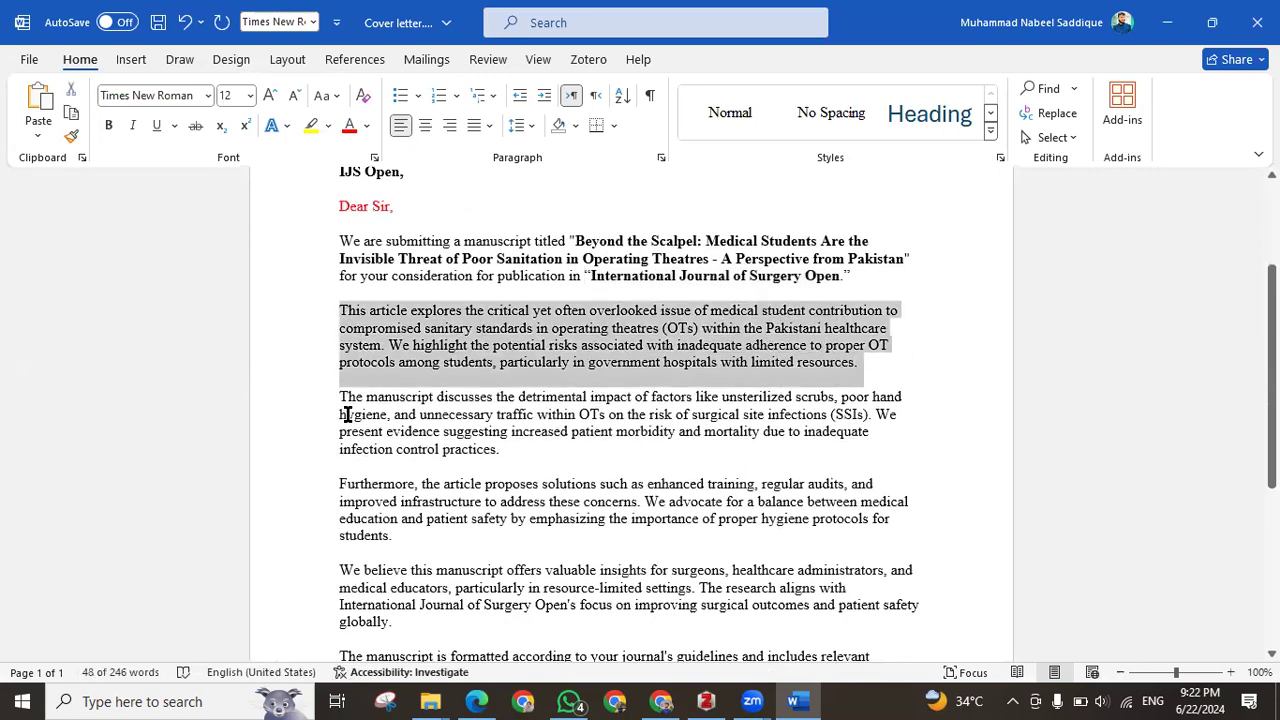
Examine the cover letter's remaining paragraphs on the manuscript's value and journal guidelines, down to the closing signature
scroll(347, 414, "down", 1)
scroll(366, 416, "down", 2)
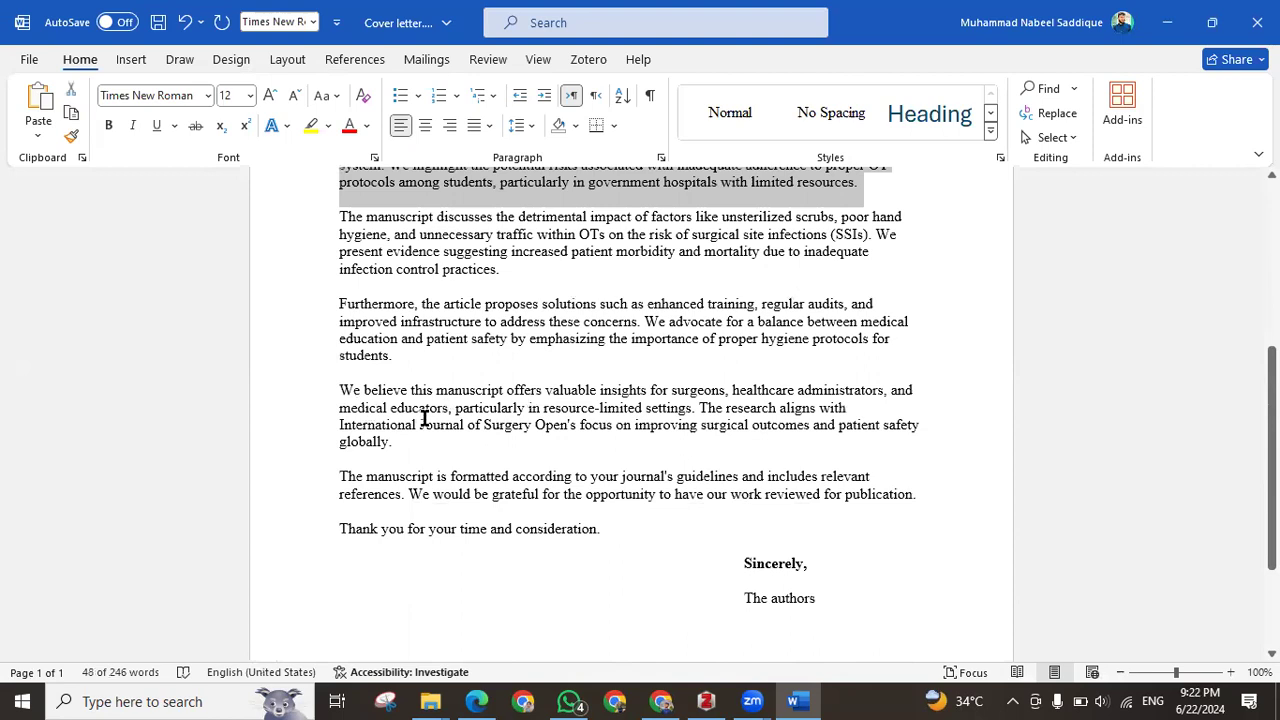
left_click_drag(336, 391, 399, 444)
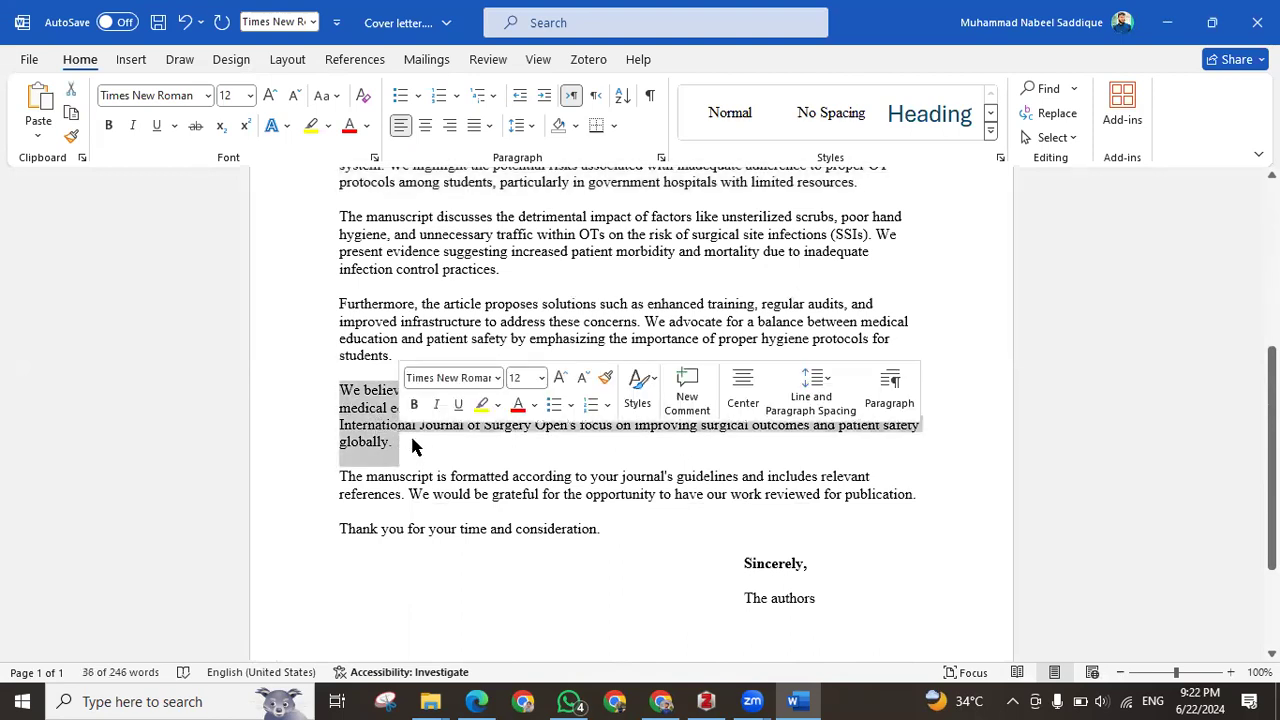
left_click(415, 447)
left_click_drag(338, 482, 918, 510)
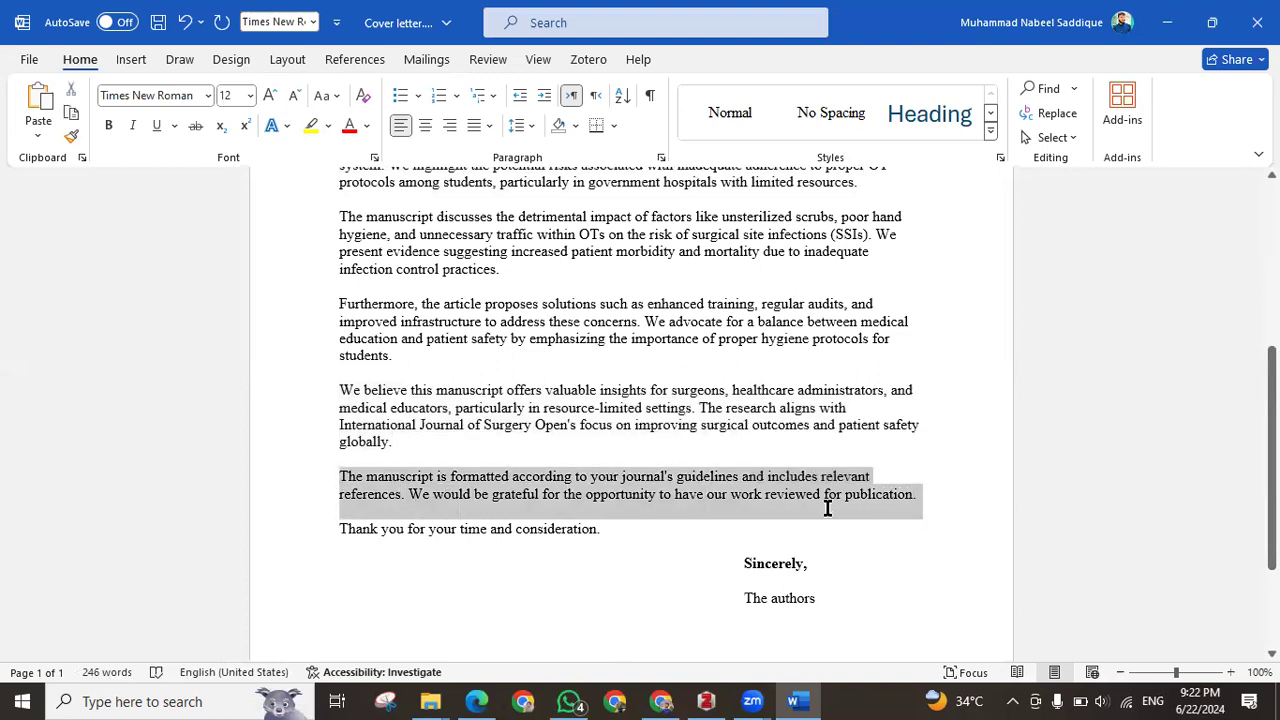
scroll(760, 500, "down", 2)
scroll(578, 480, "up", 1)
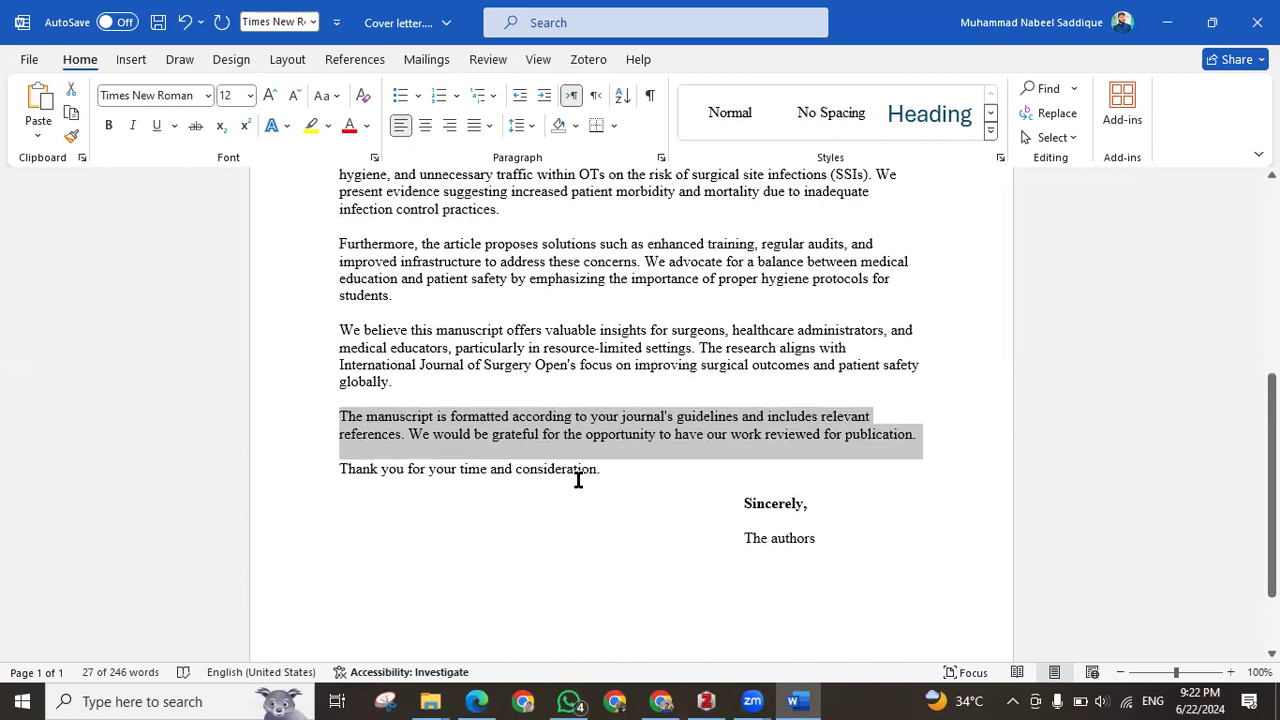
scroll(578, 480, "up", 8)
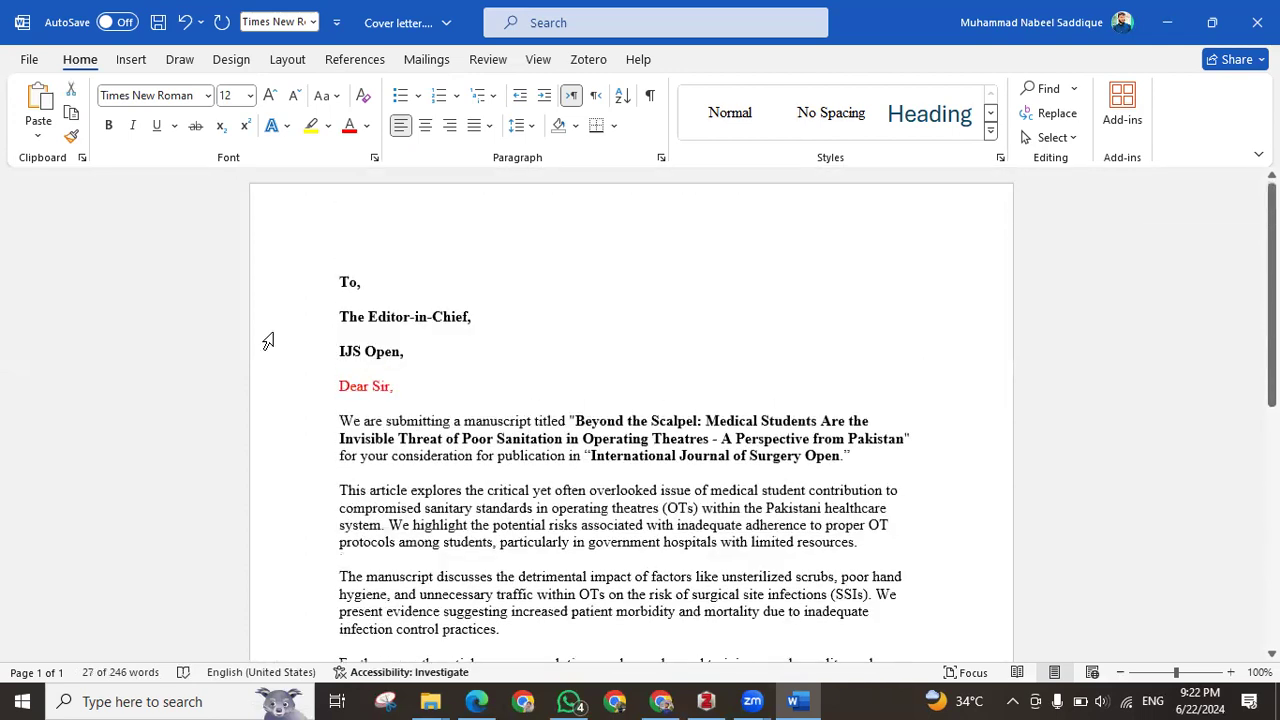
Close the cover letter without saving its changes and open coi_disclosure.docx from the LTE folder
key("ctrl+w")
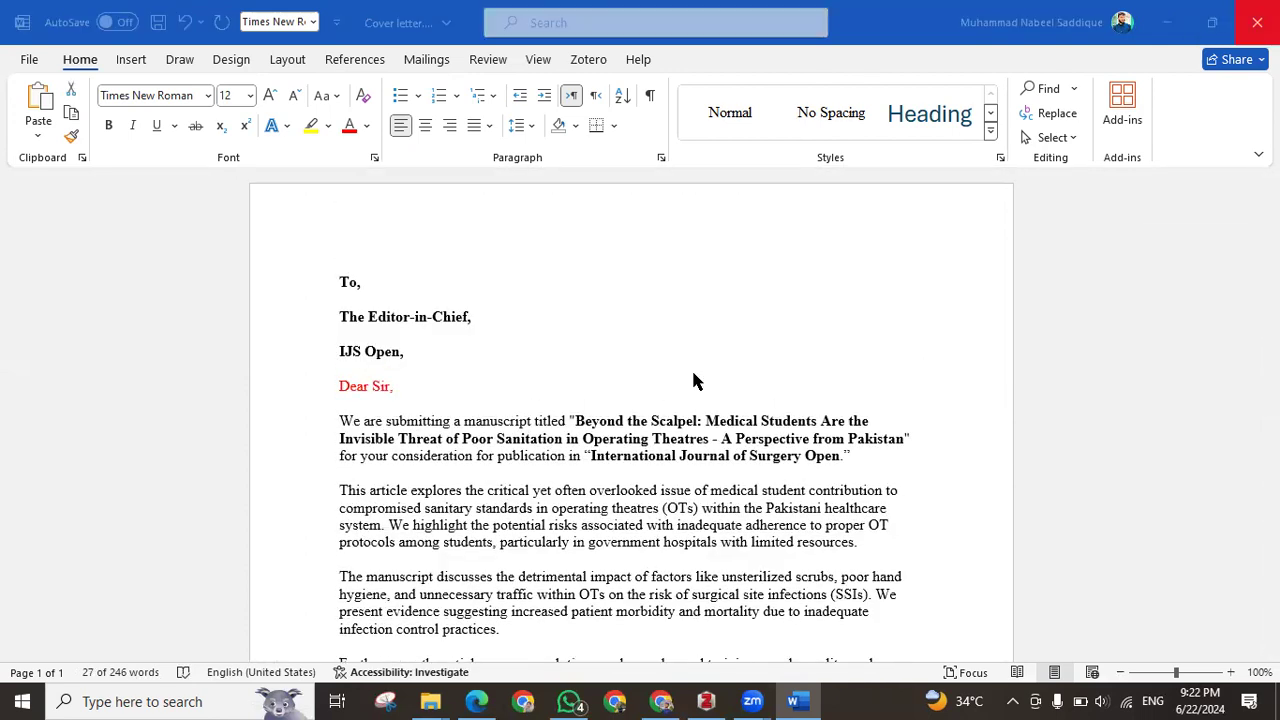
left_click(718, 488)
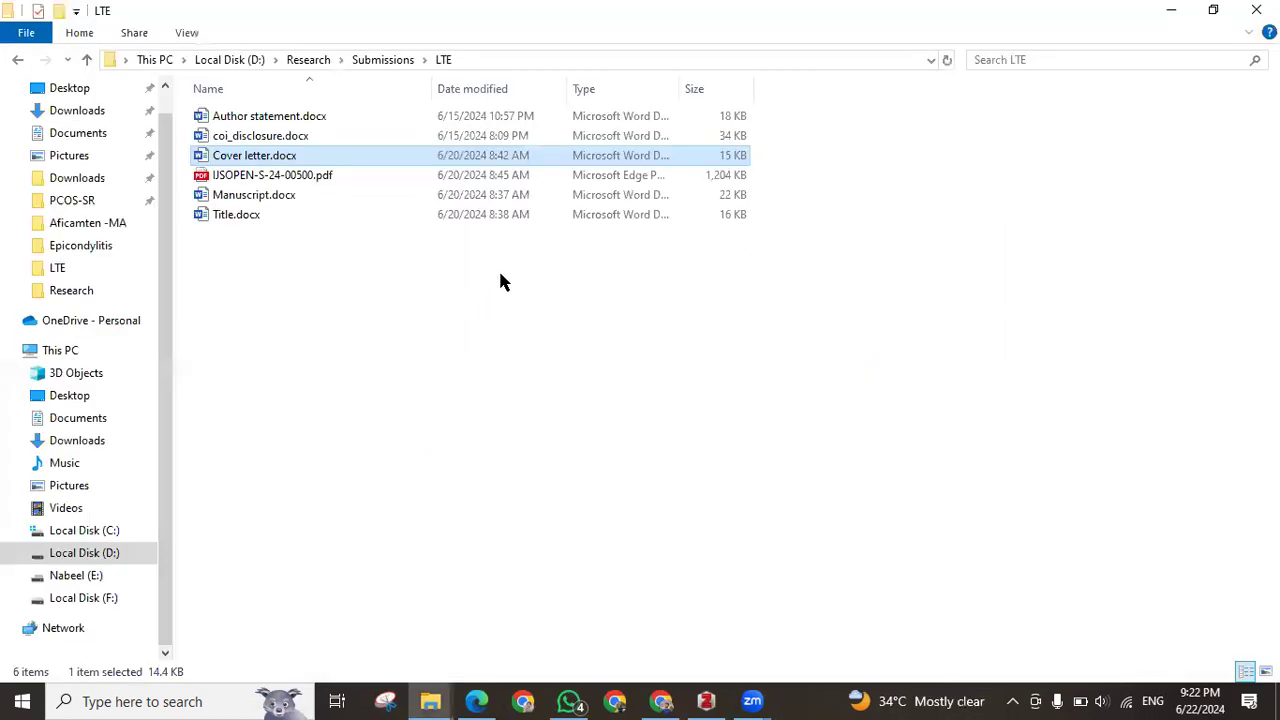
double_click(395, 137)
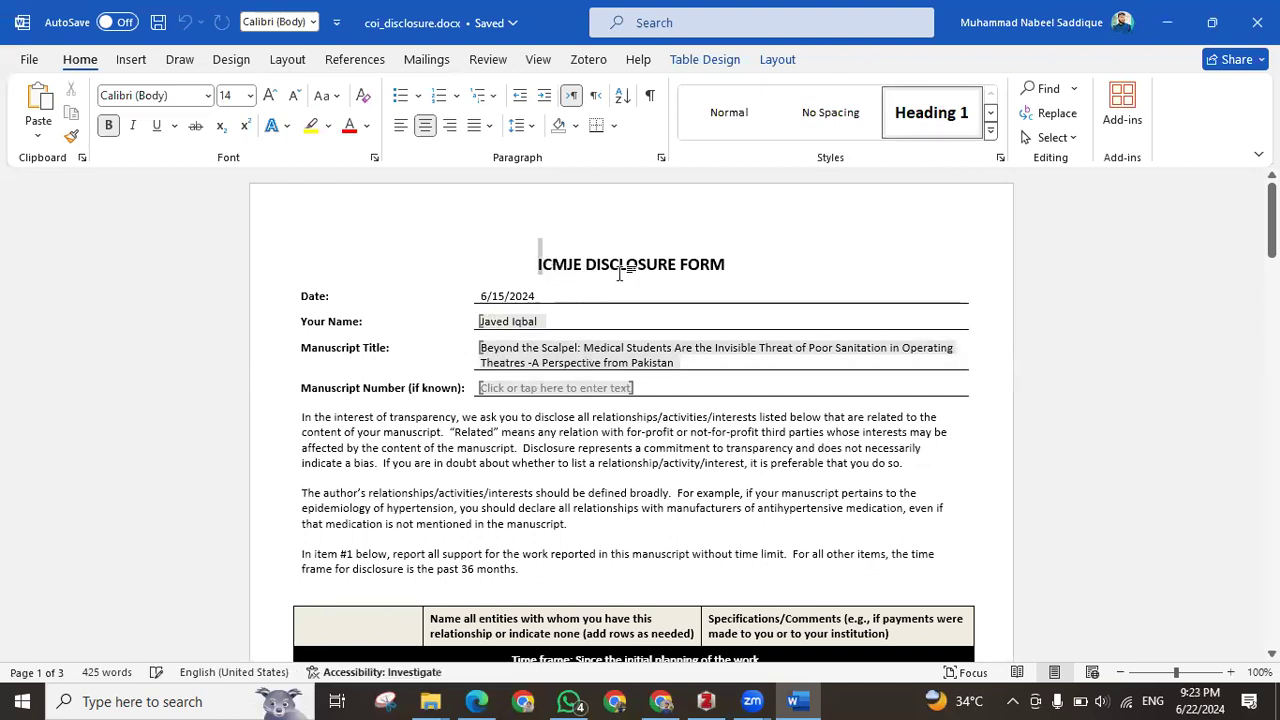
Examine the ICMJE disclosure form's heading and its name, manuscript title and manuscript number fields, undoing any accidental column resize
left_click_drag(540, 264, 727, 276)
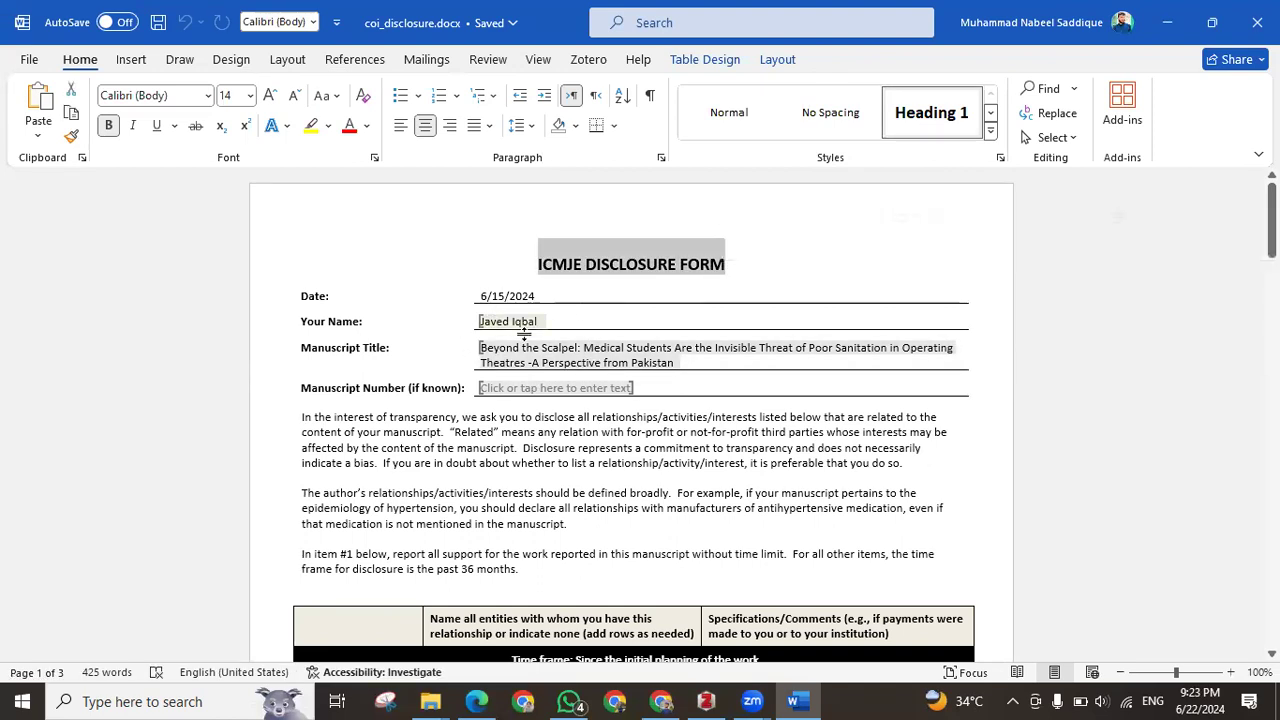
scroll(490, 410, "down", 1)
left_click_drag(505, 262, 466, 264)
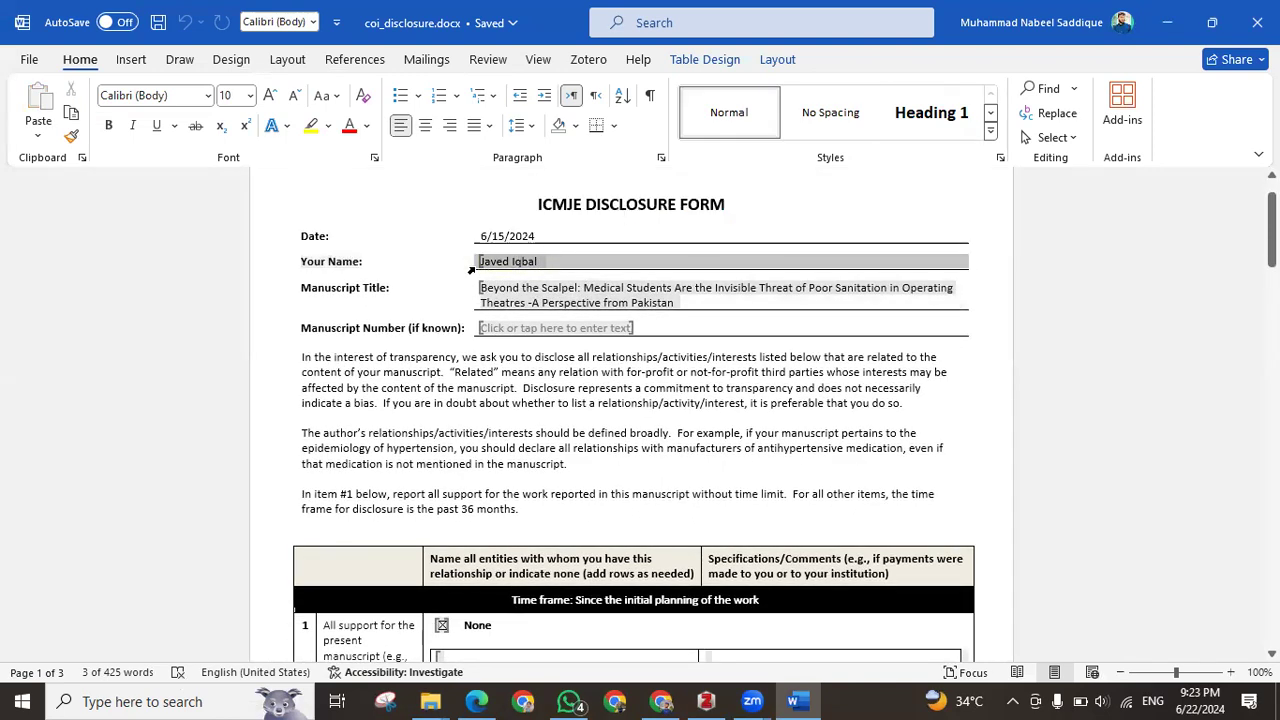
left_click(560, 260)
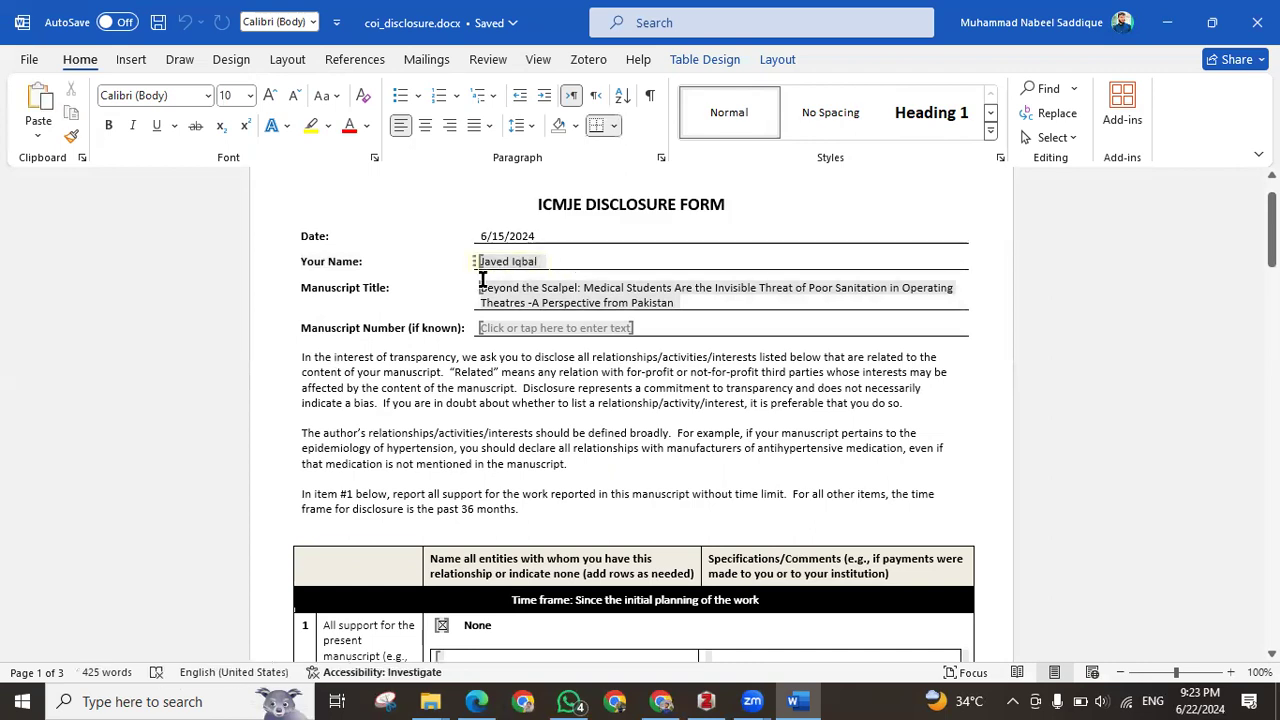
left_click_drag(525, 288, 672, 292)
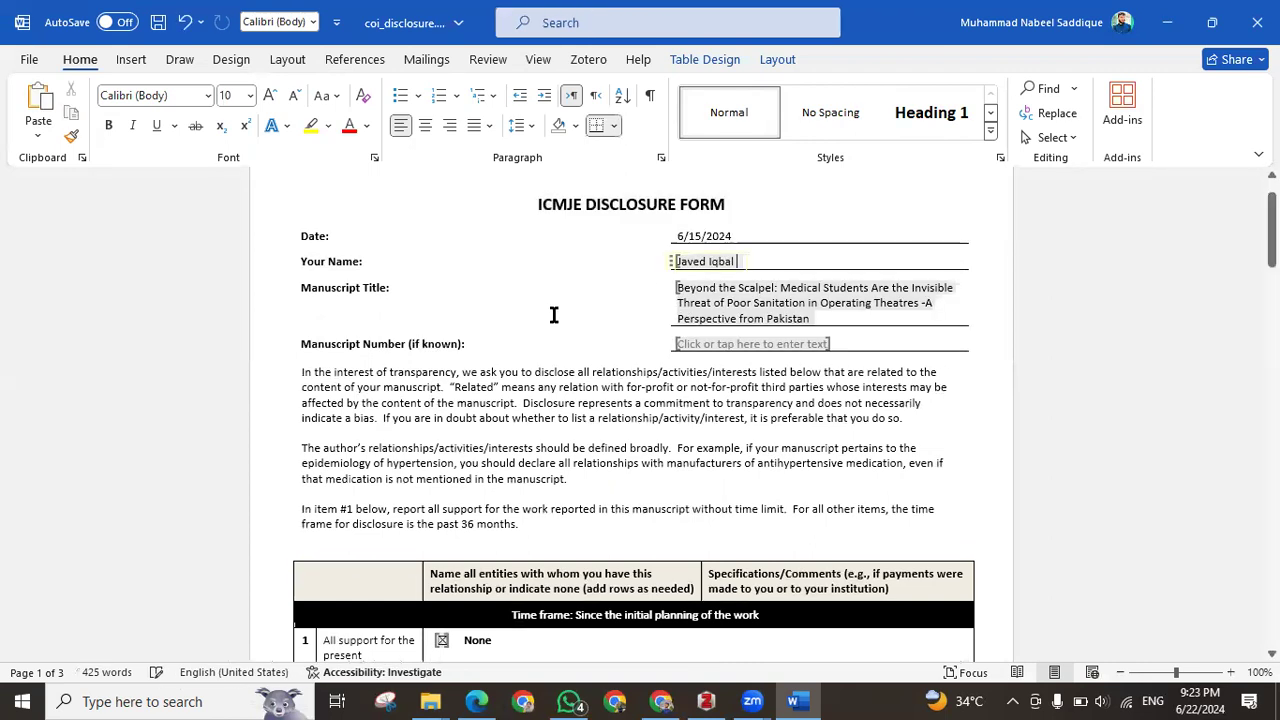
key("ctrl+z")
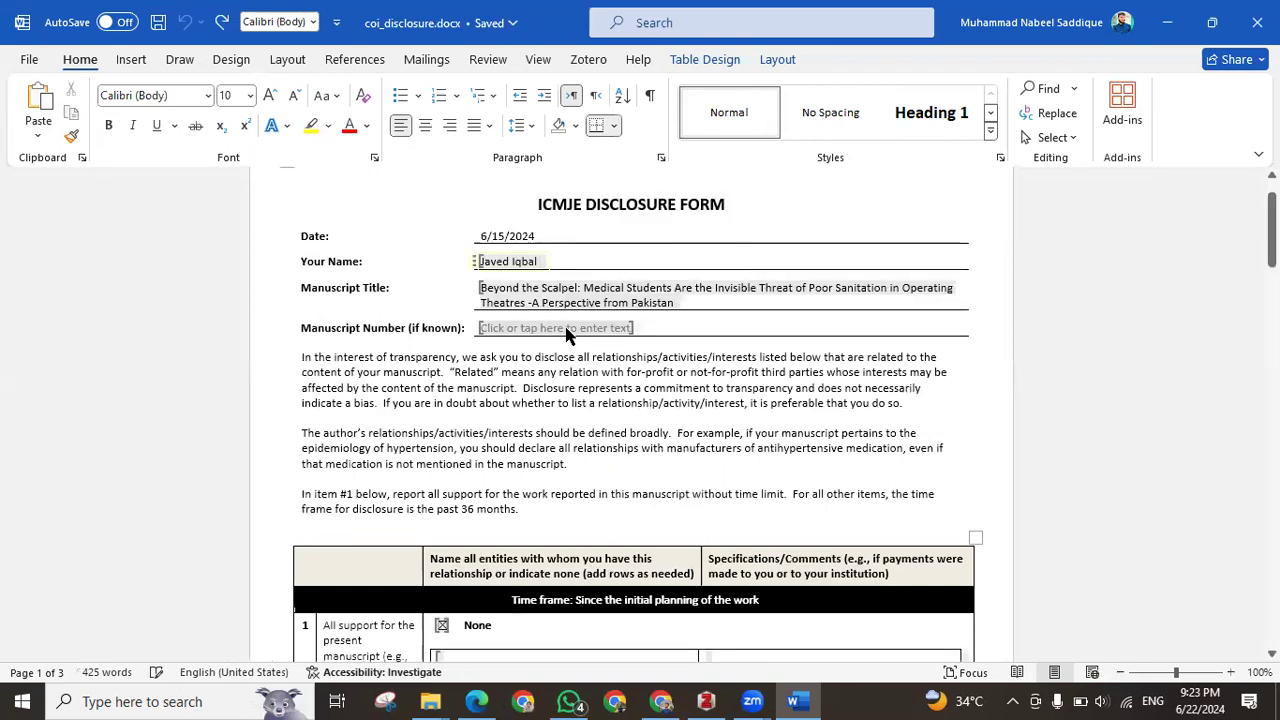
left_click(566, 334)
Examine the disclosure form's numbered relationship items and their None checkboxes, from manuscript support through to the form's last page
scroll(570, 332, "down", 5)
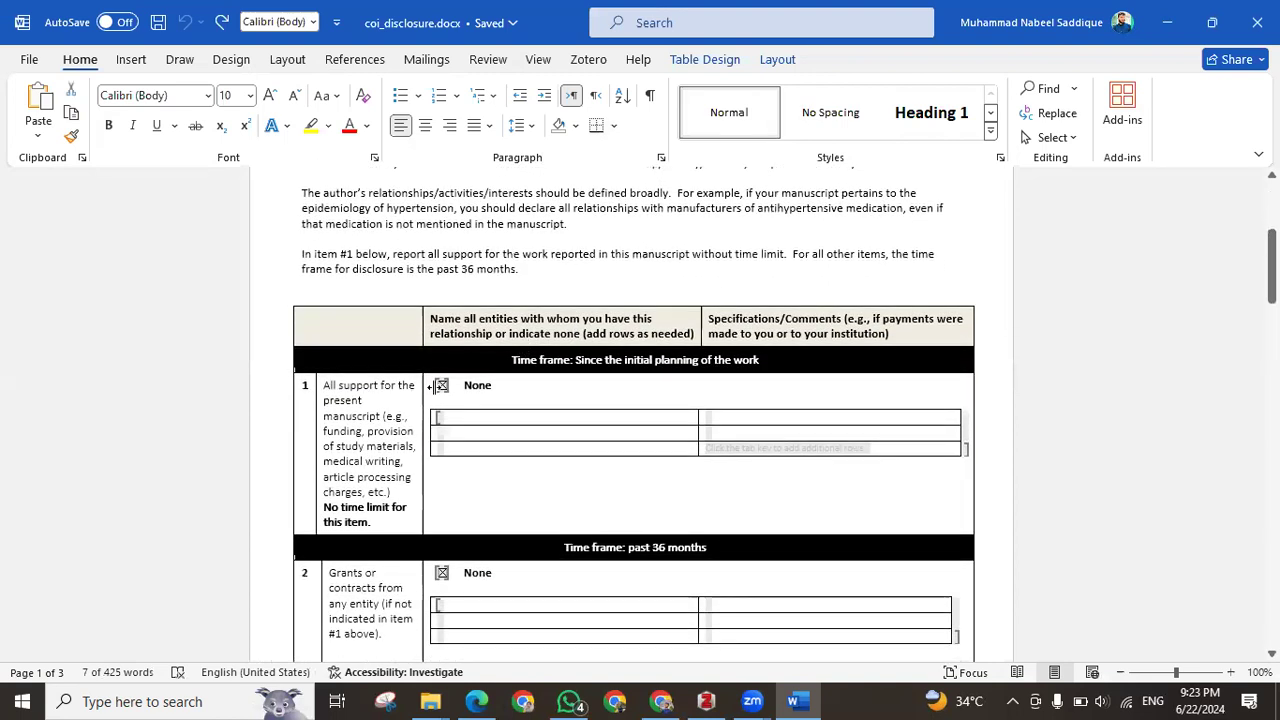
scroll(430, 388, "down", 6)
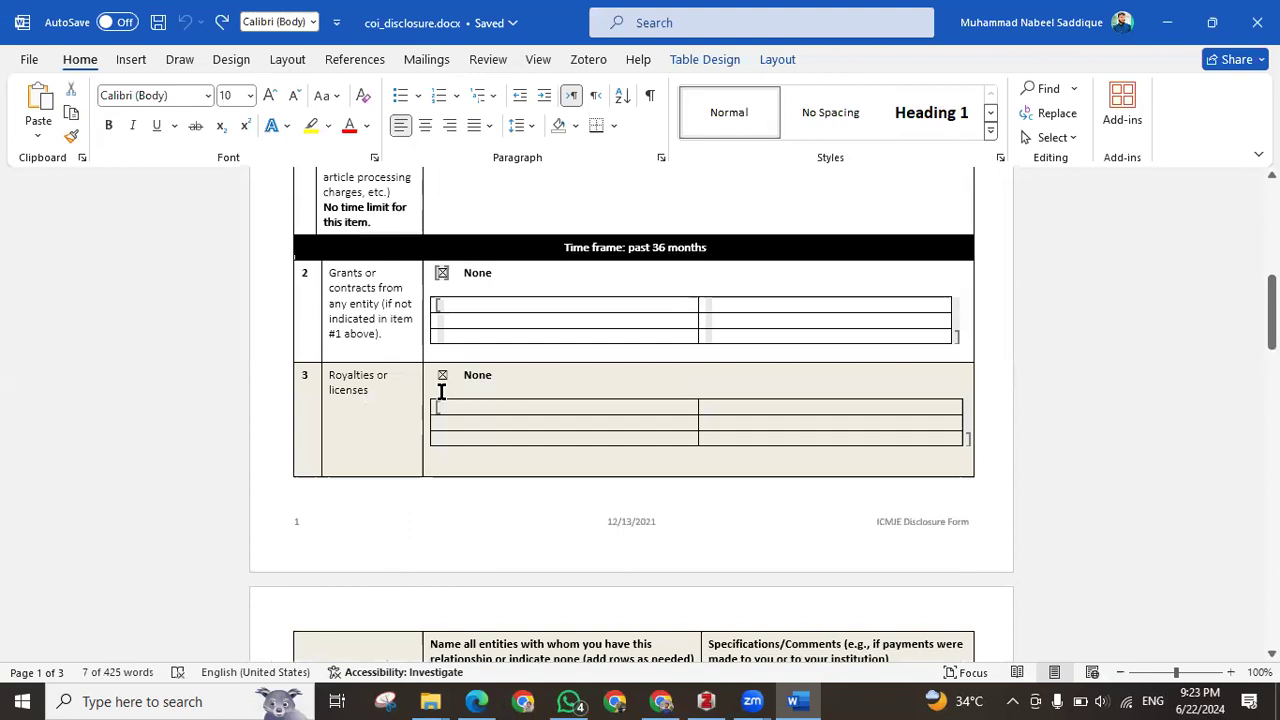
scroll(441, 391, "up", 4)
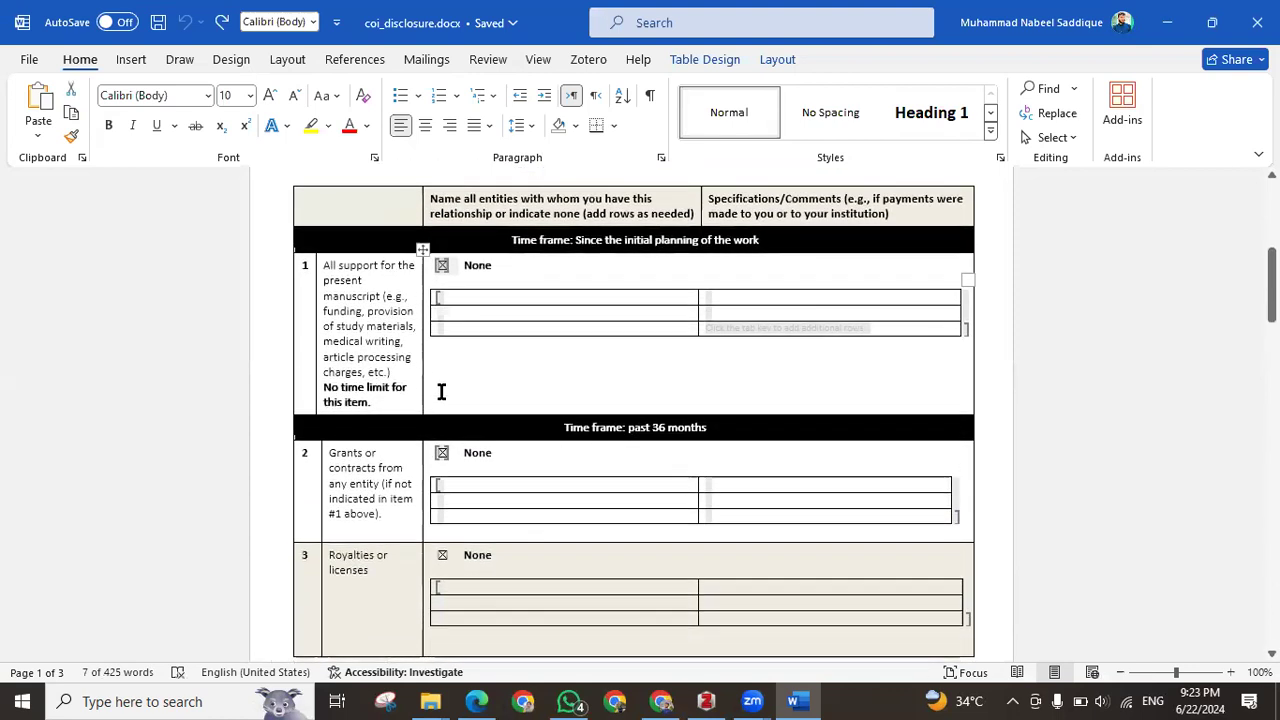
scroll(441, 391, "down", 12)
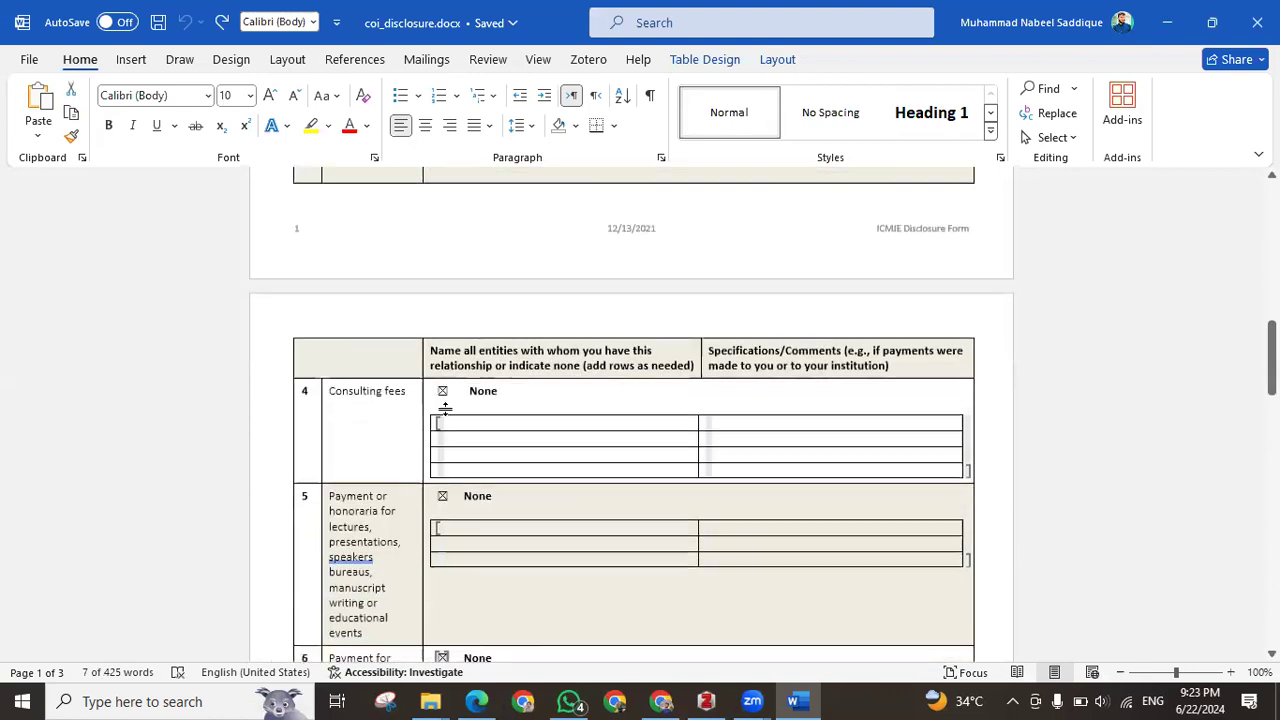
scroll(454, 376, "down", 2)
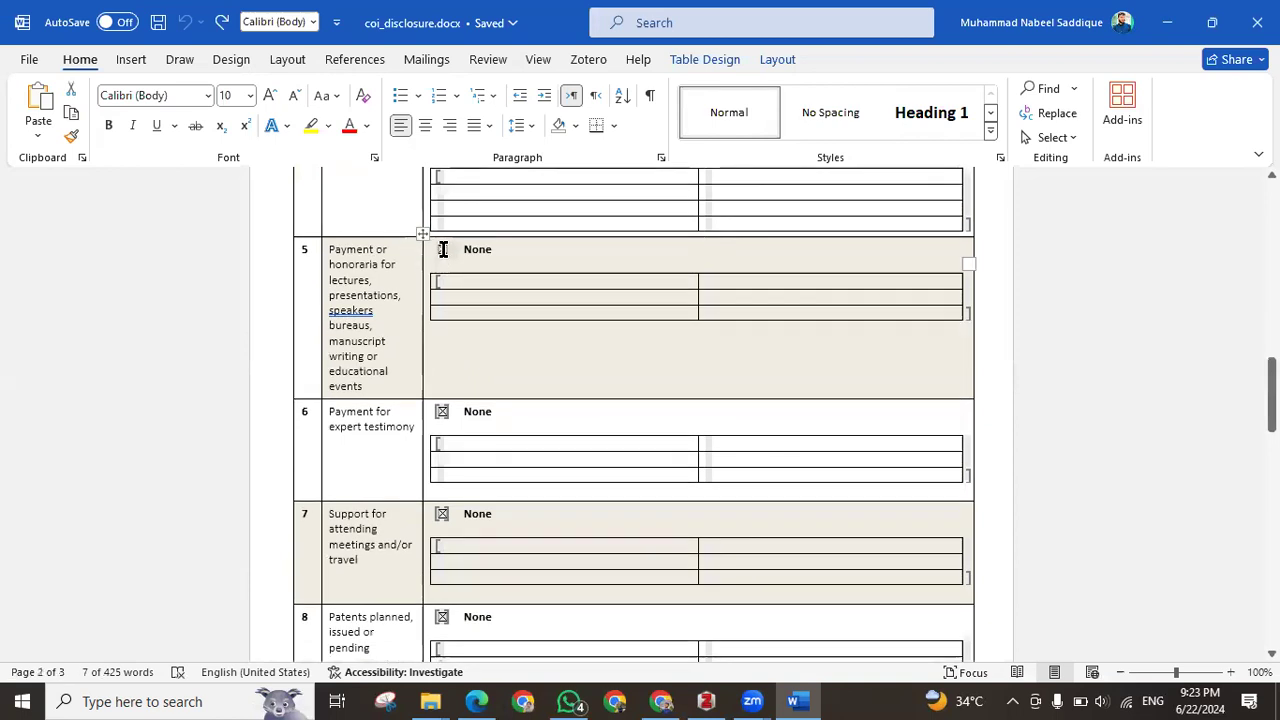
left_click(443, 249)
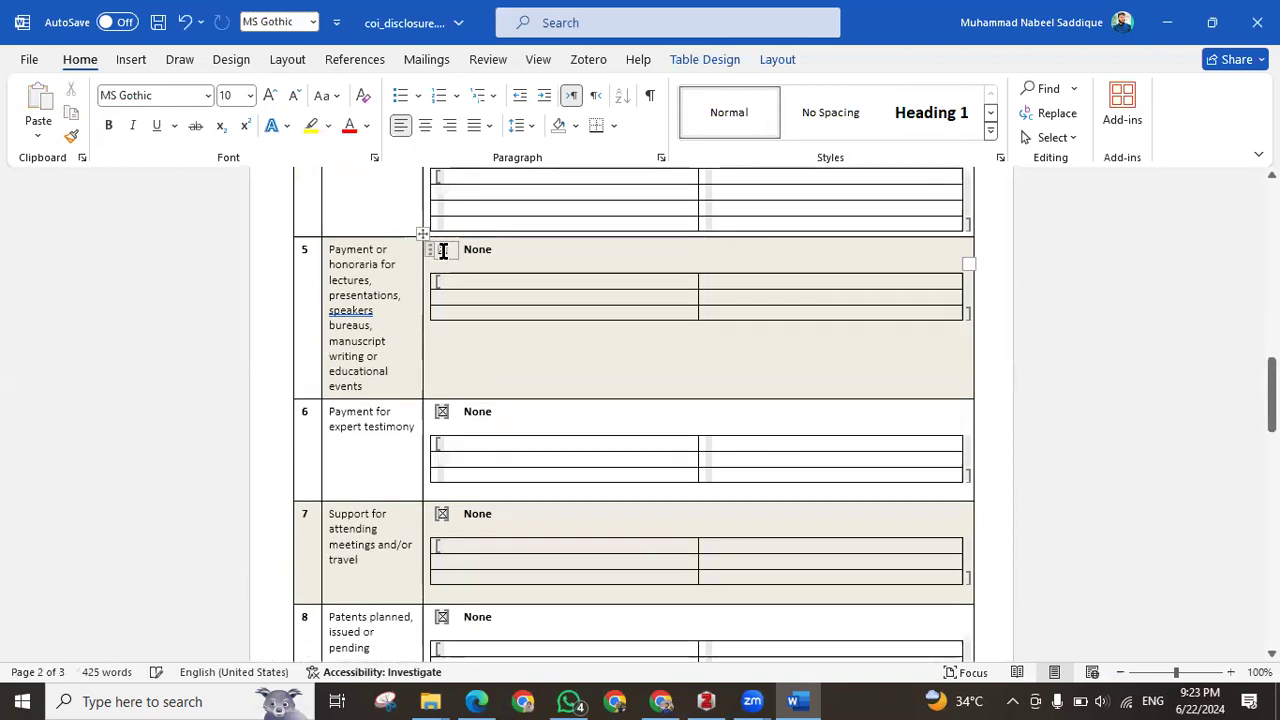
scroll(464, 385, "down", 15)
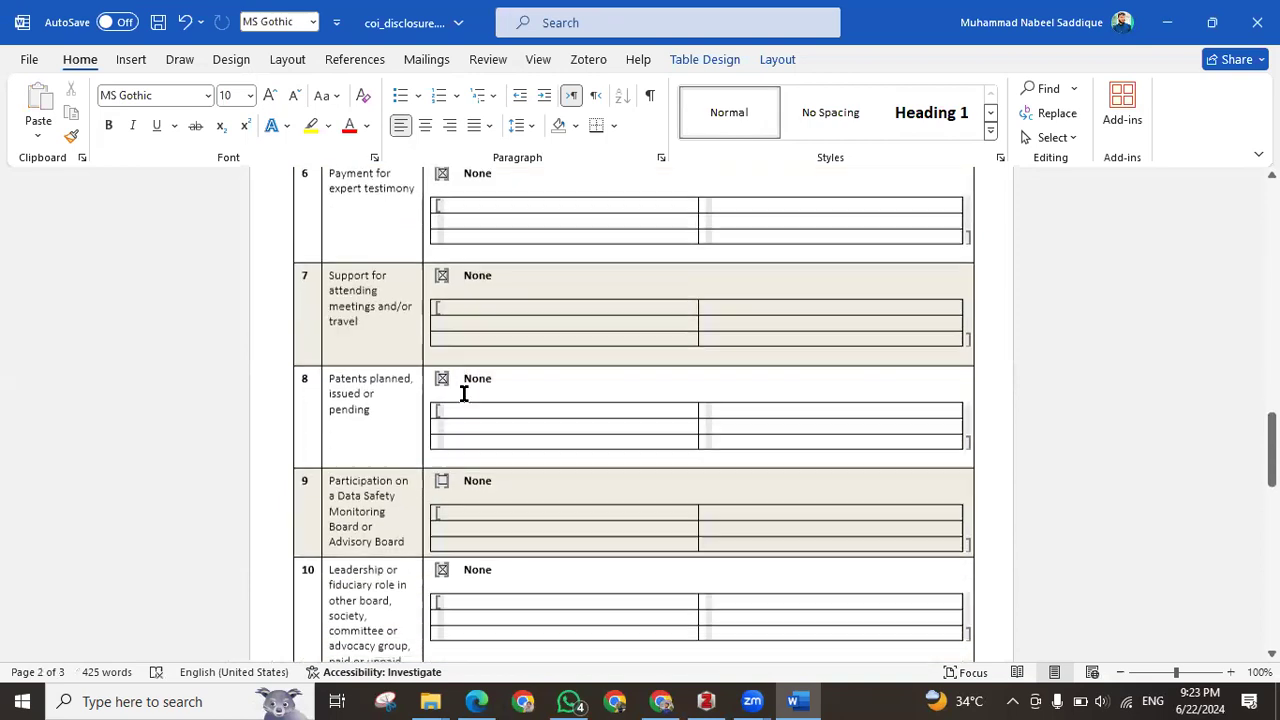
scroll(464, 394, "down", 4)
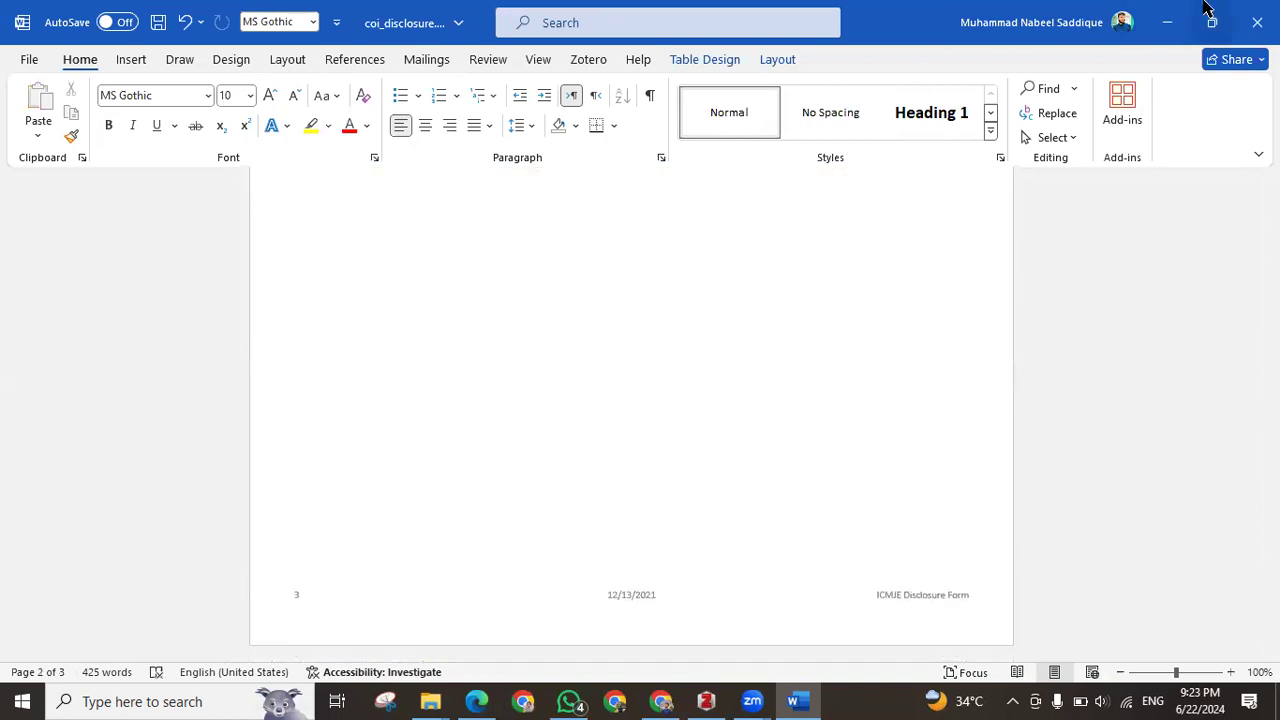
Close the disclosure form without saving its changes and open Author statement.docx from the LTE folder
left_click(1255, 18)
left_click(708, 485)
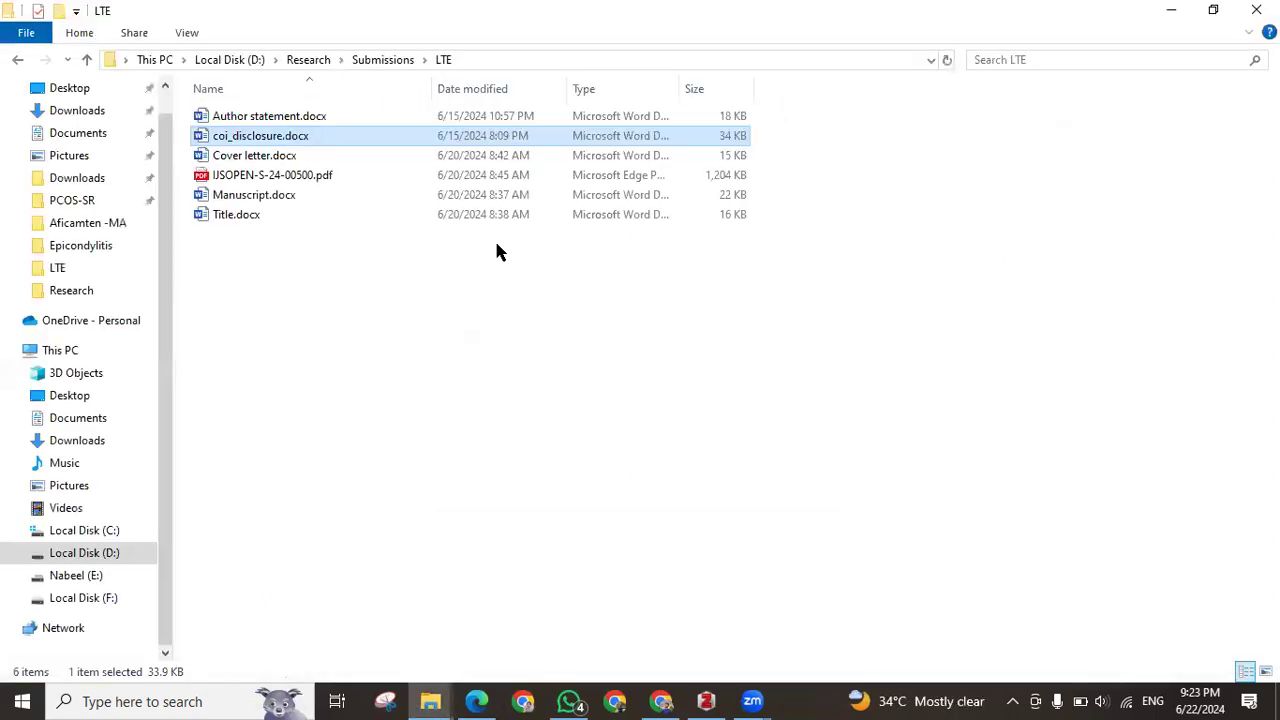
left_click(315, 120)
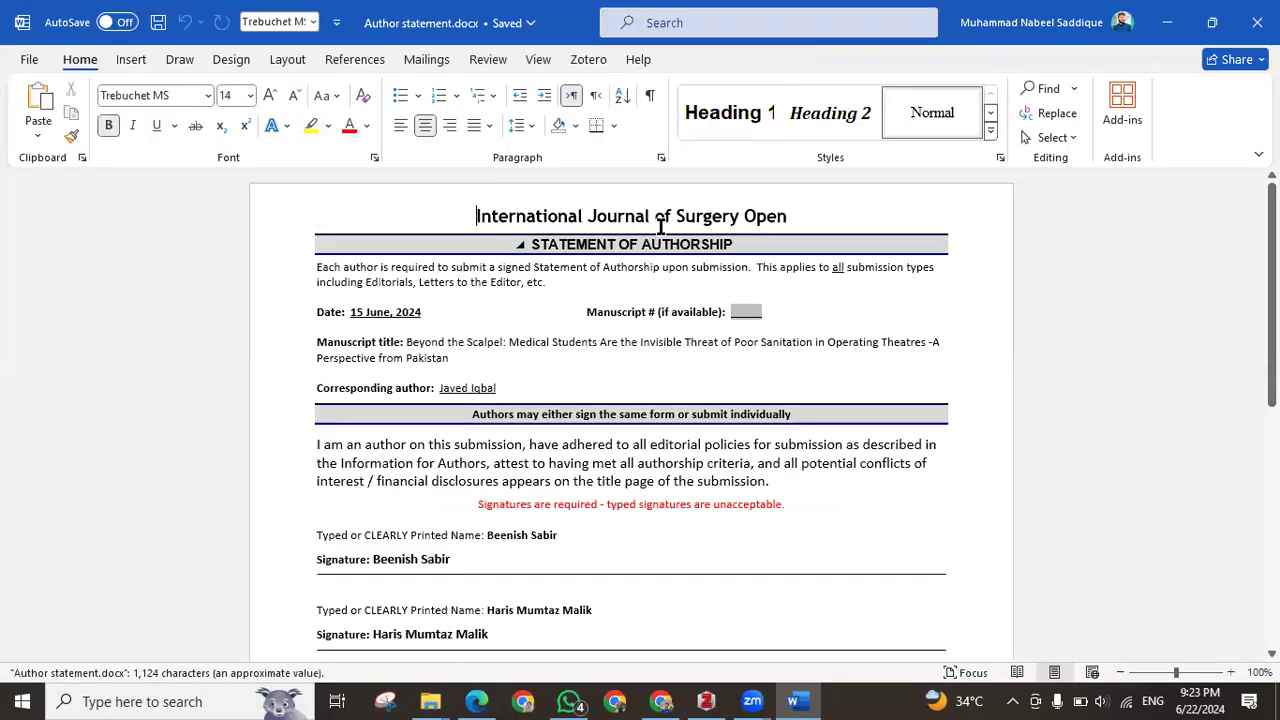
Examine the authorship statement's journal name, heading, date, manuscript title and corresponding author fields
triple_click(581, 211)
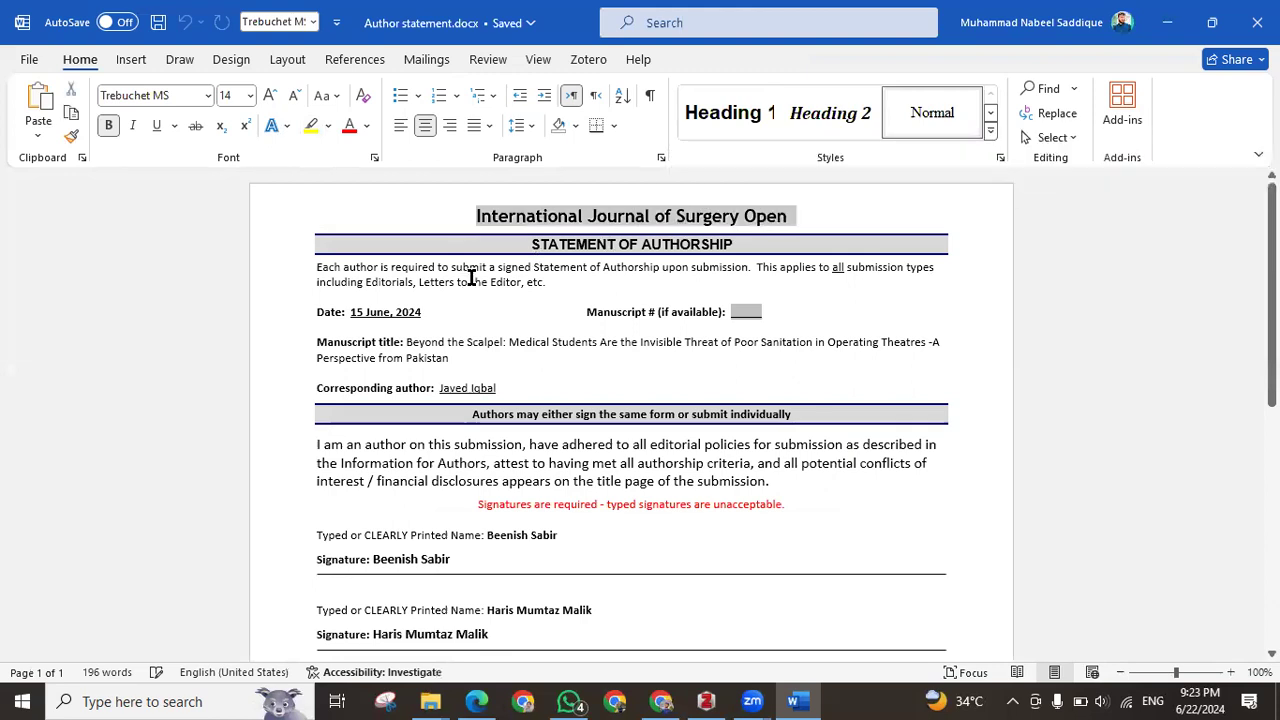
left_click_drag(345, 311, 444, 309)
left_click(508, 330)
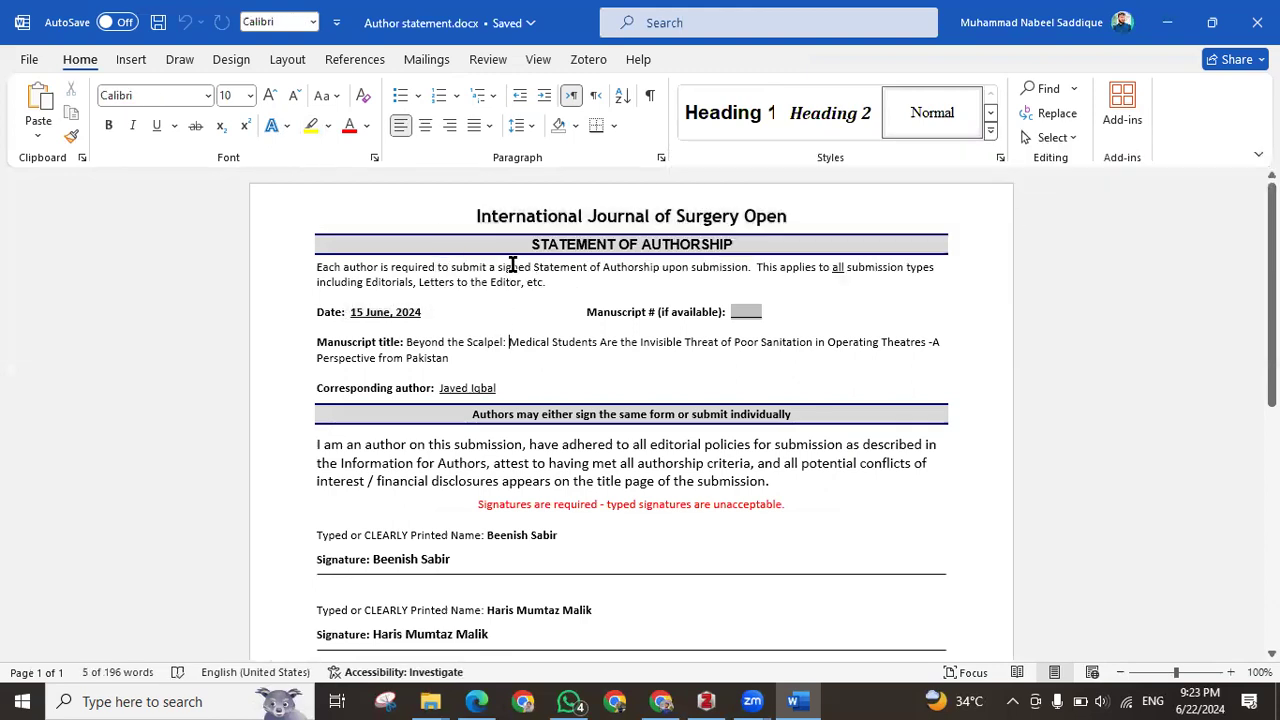
triple_click(717, 245)
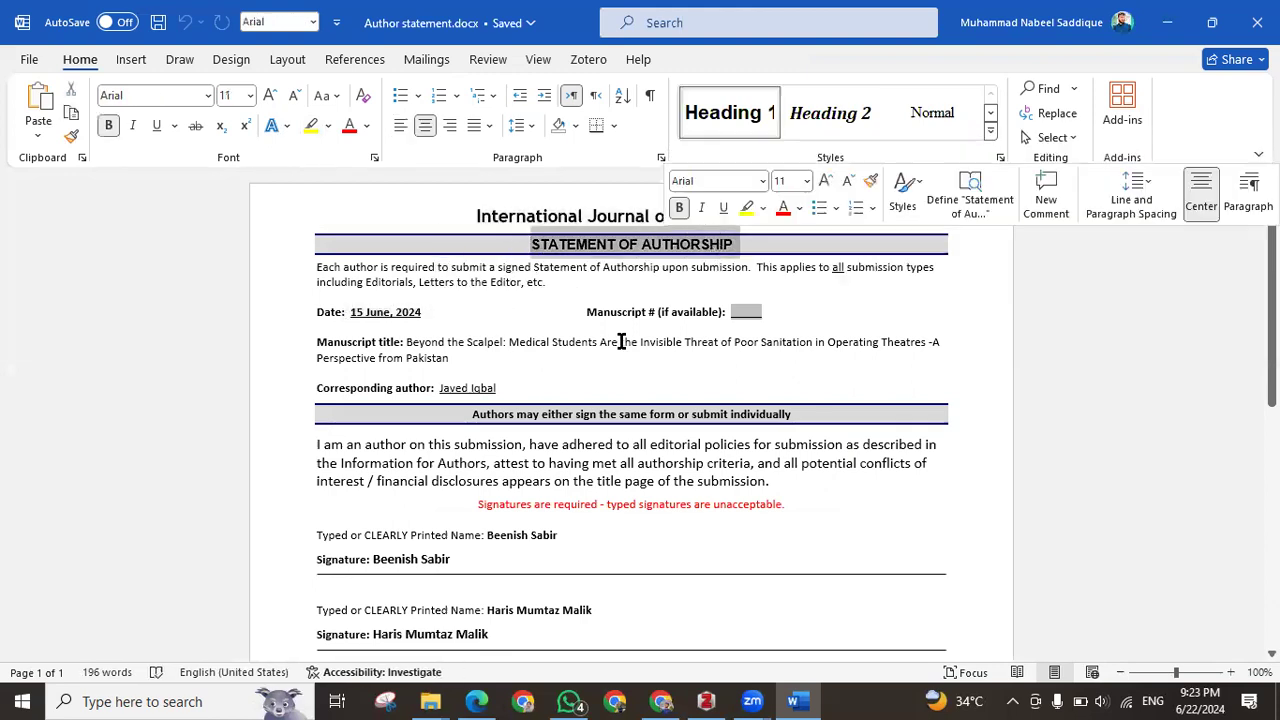
scroll(469, 391, "down", 1)
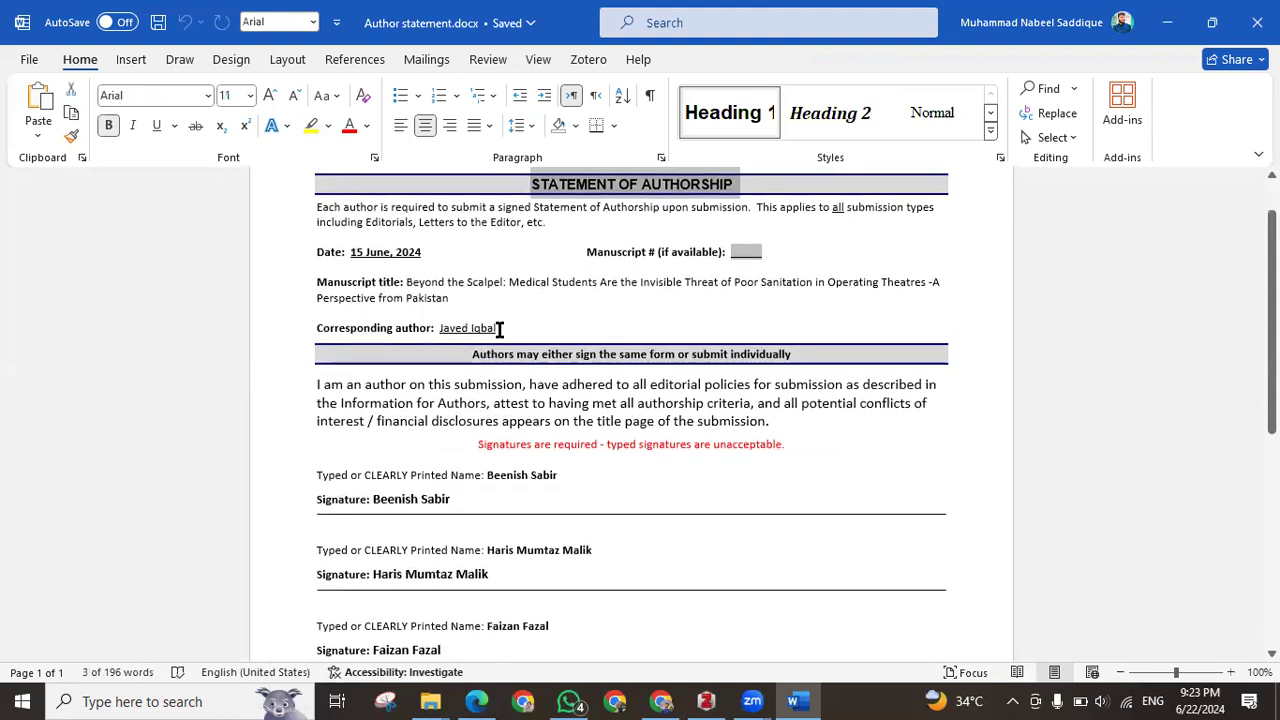
left_click(468, 328)
Examine the printed name and signature lines for every author in the authorship statement
scroll(505, 498, "down", 1)
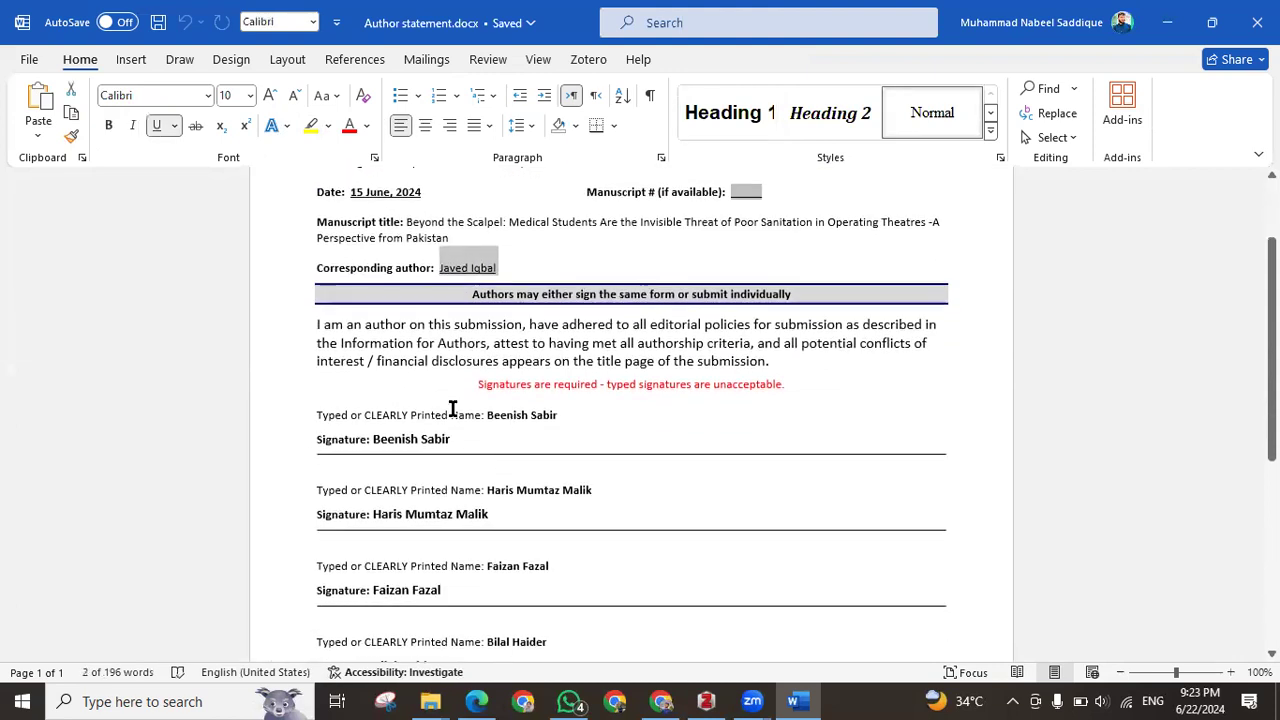
triple_click(411, 424)
left_click_drag(566, 416, 338, 416)
scroll(537, 452, "down", 1)
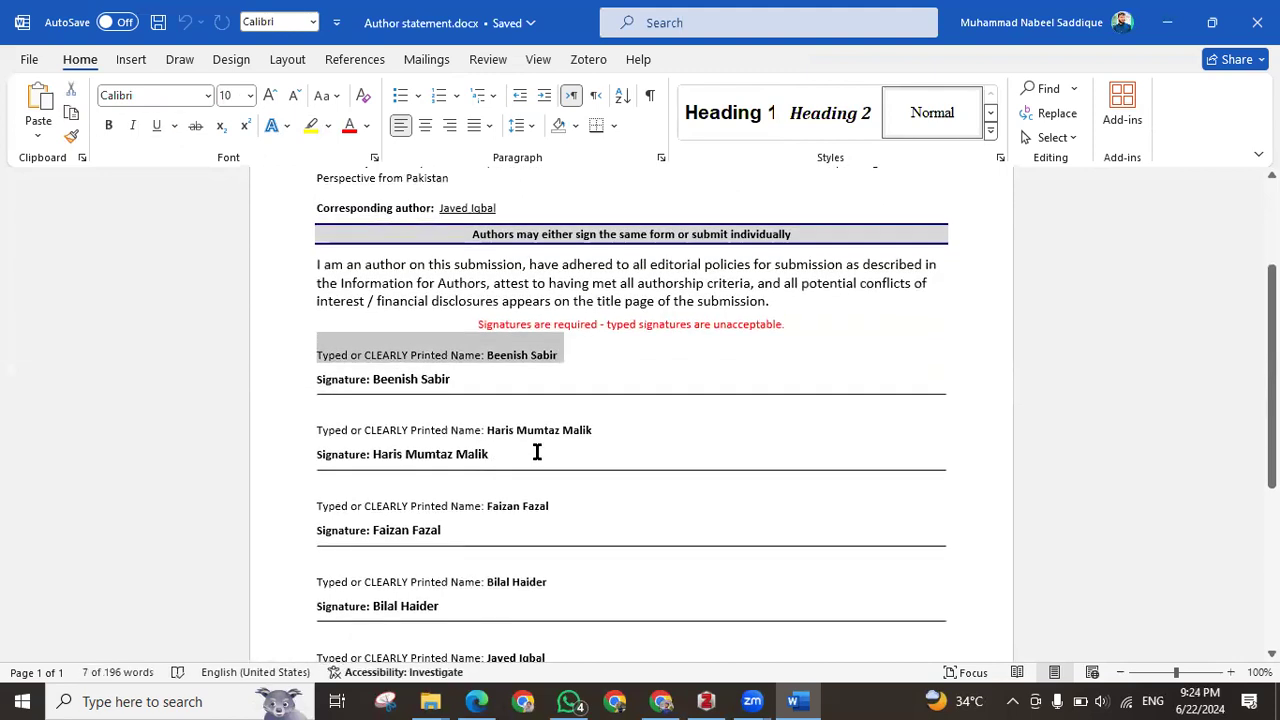
scroll(537, 452, "down", 6)
scroll(554, 477, "up", 1)
scroll(554, 477, "up", 1)
scroll(559, 494, "up", 8)
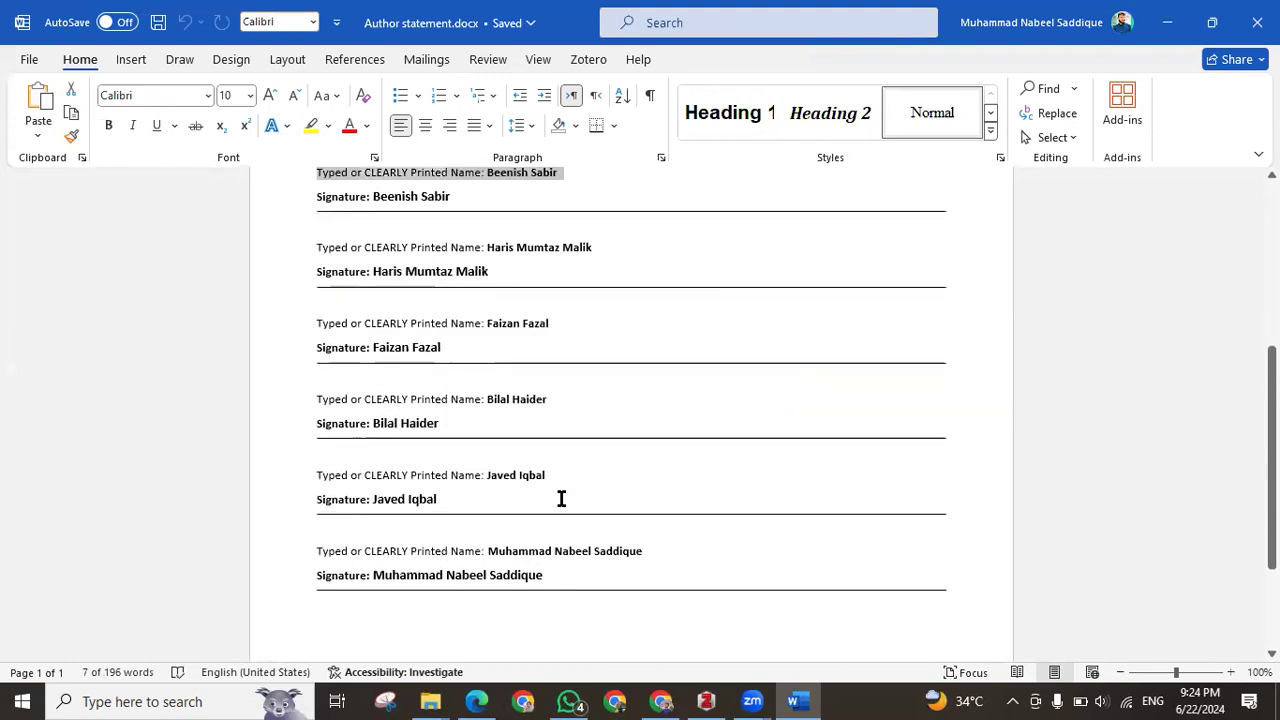
Close the authorship statement and open IJSOPEN-S-24-00500.pdf from the LTE folder
left_click(1257, 22)
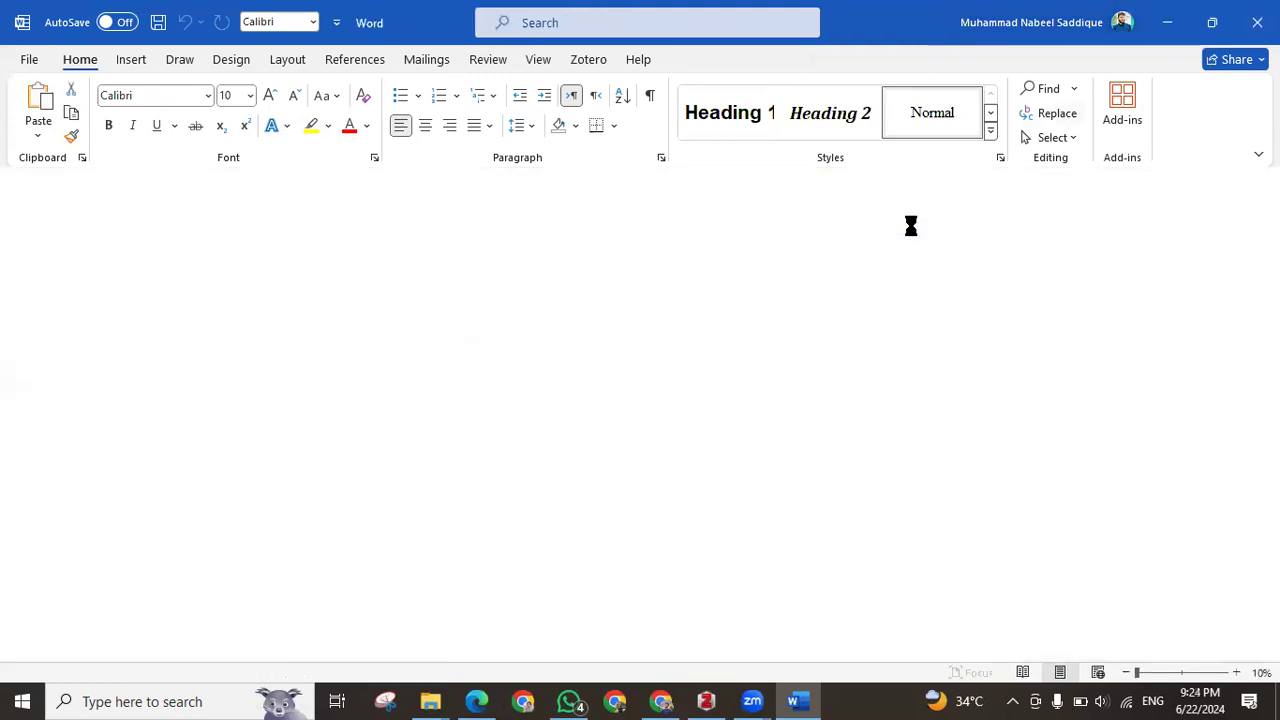
left_click(397, 178)
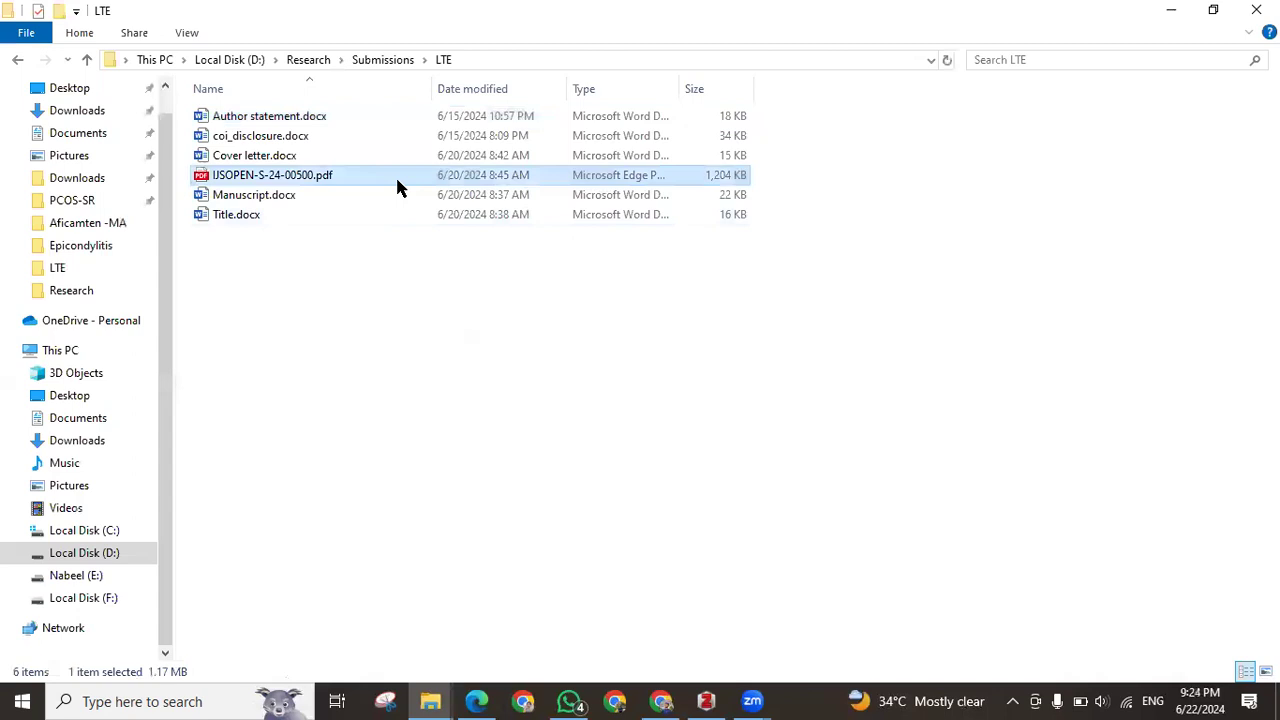
double_click(397, 188)
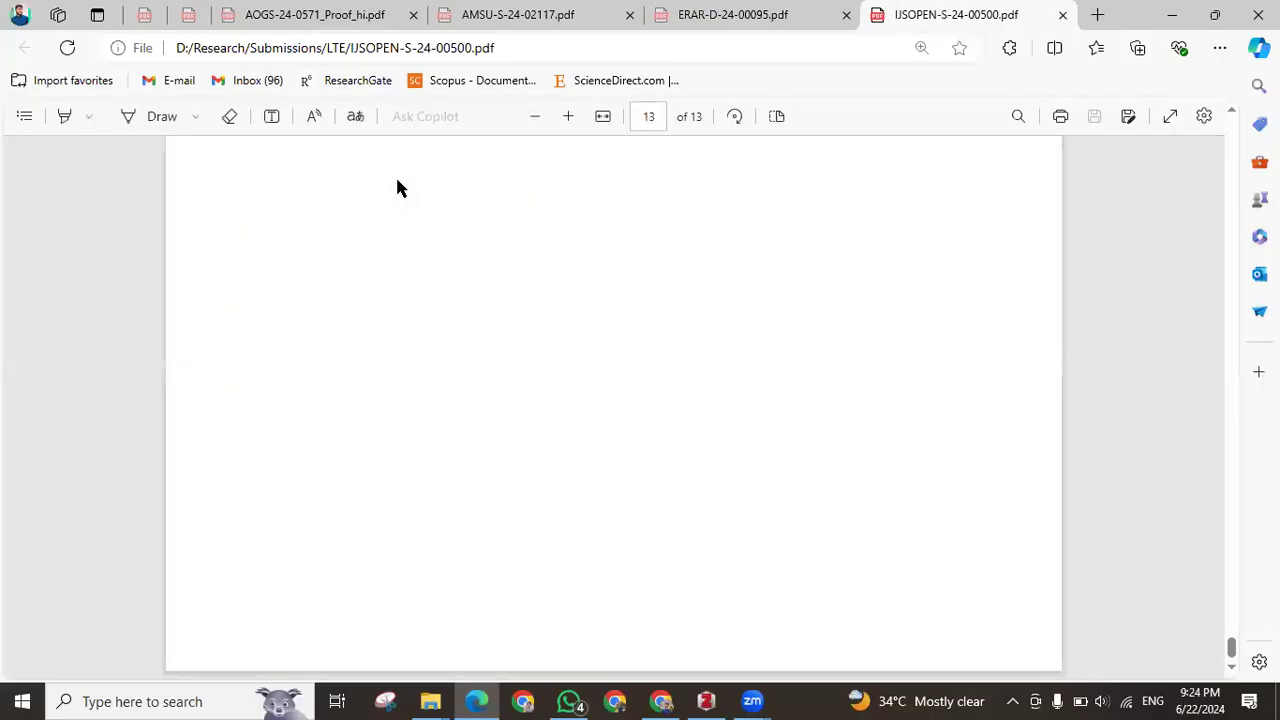
Examine the journal name, manuscript title and draft label at the head of the submission PDF's first page
left_click_drag(1231, 645, 1183, 133)
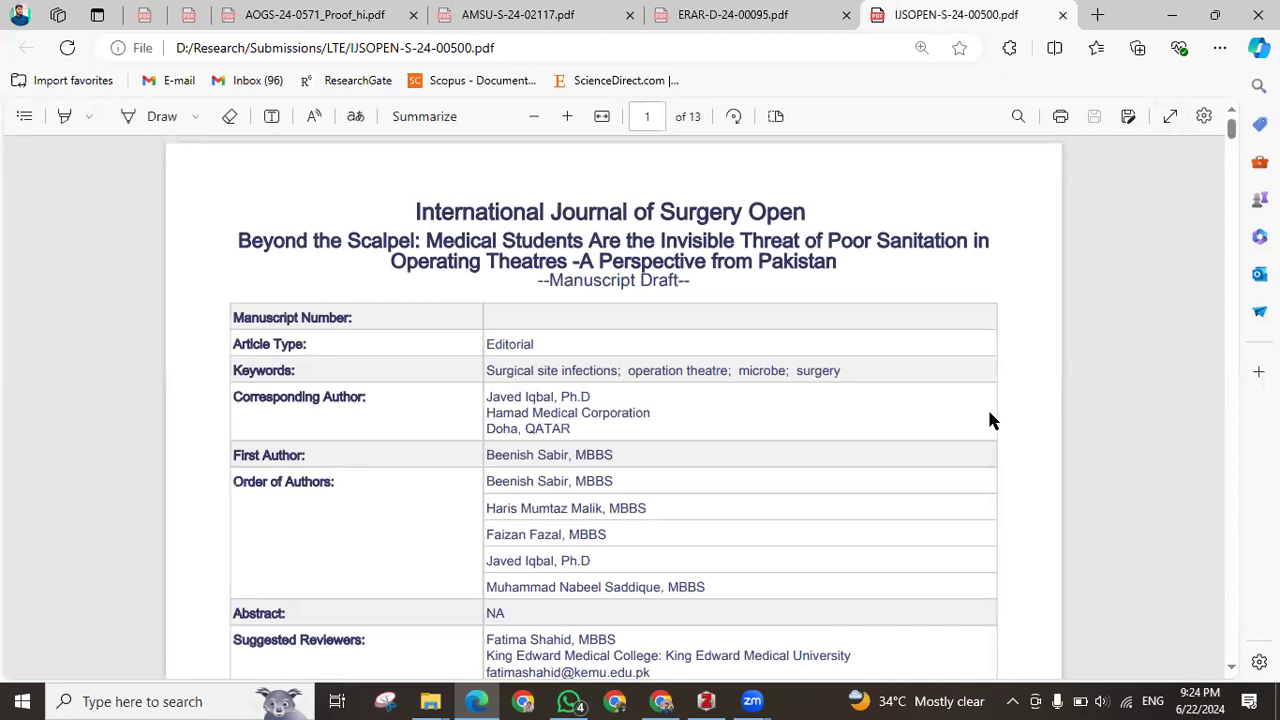
left_click_drag(548, 285, 674, 286)
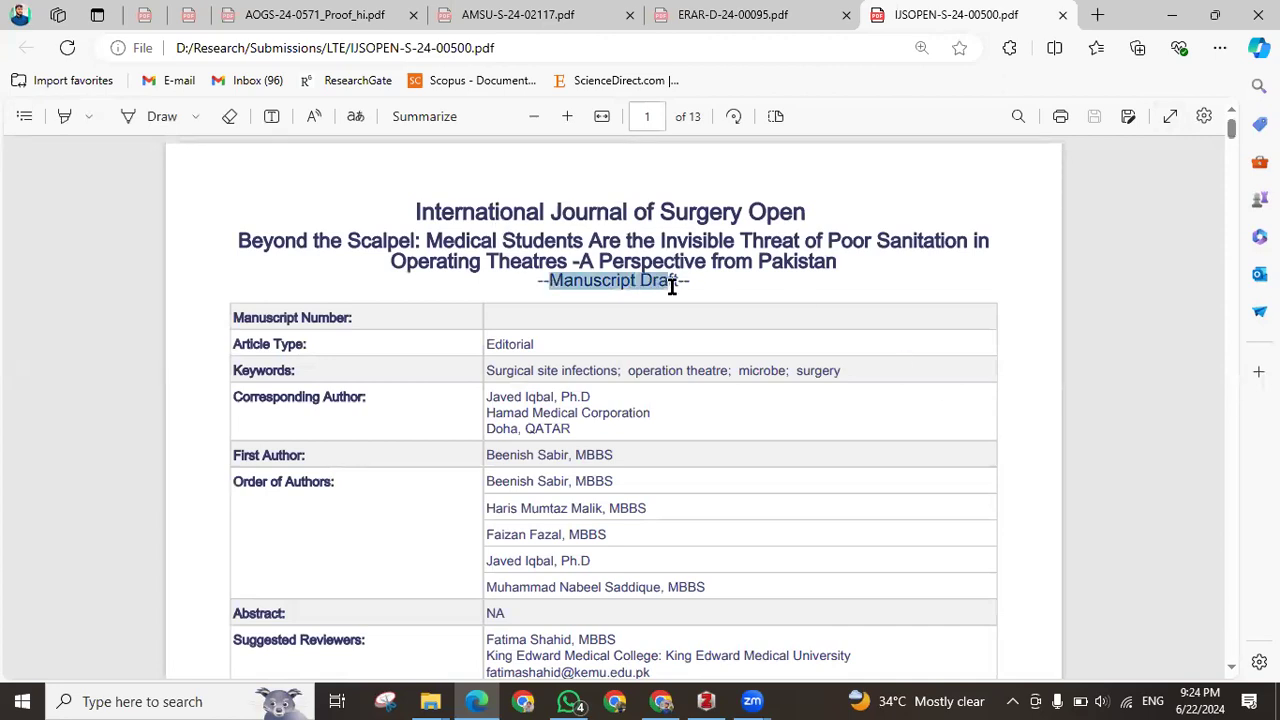
left_click_drag(414, 210, 806, 211)
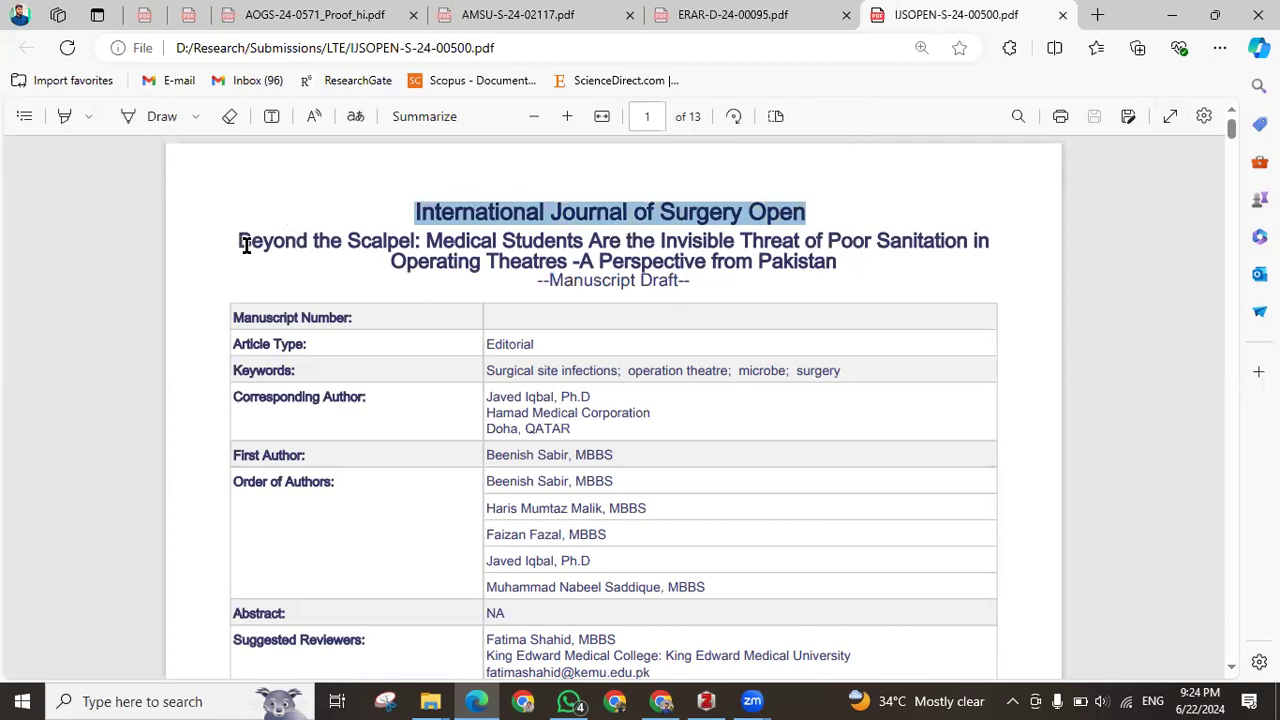
left_click_drag(239, 241, 902, 282)
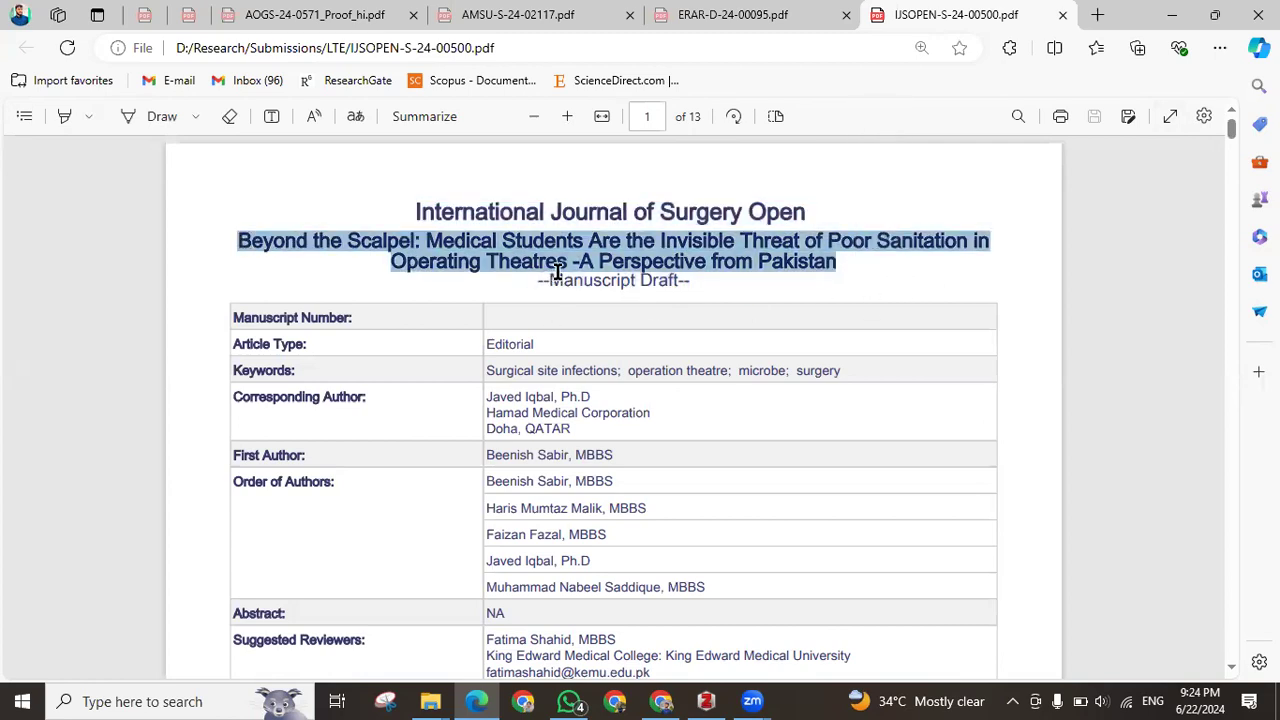
left_click_drag(546, 262, 650, 282)
Examine the article type, keywords, corresponding author, order of authors and abstract rows in the submission PDF's details table
scroll(545, 336, "down", 2)
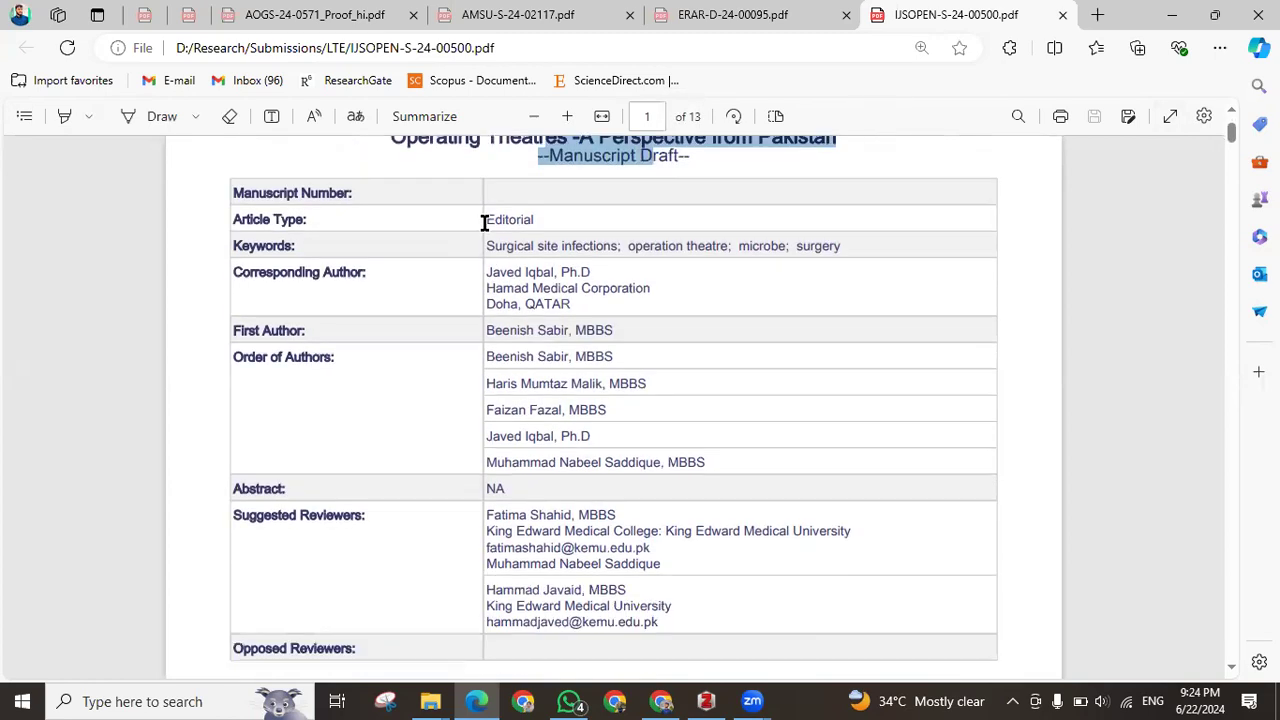
left_click_drag(486, 220, 551, 216)
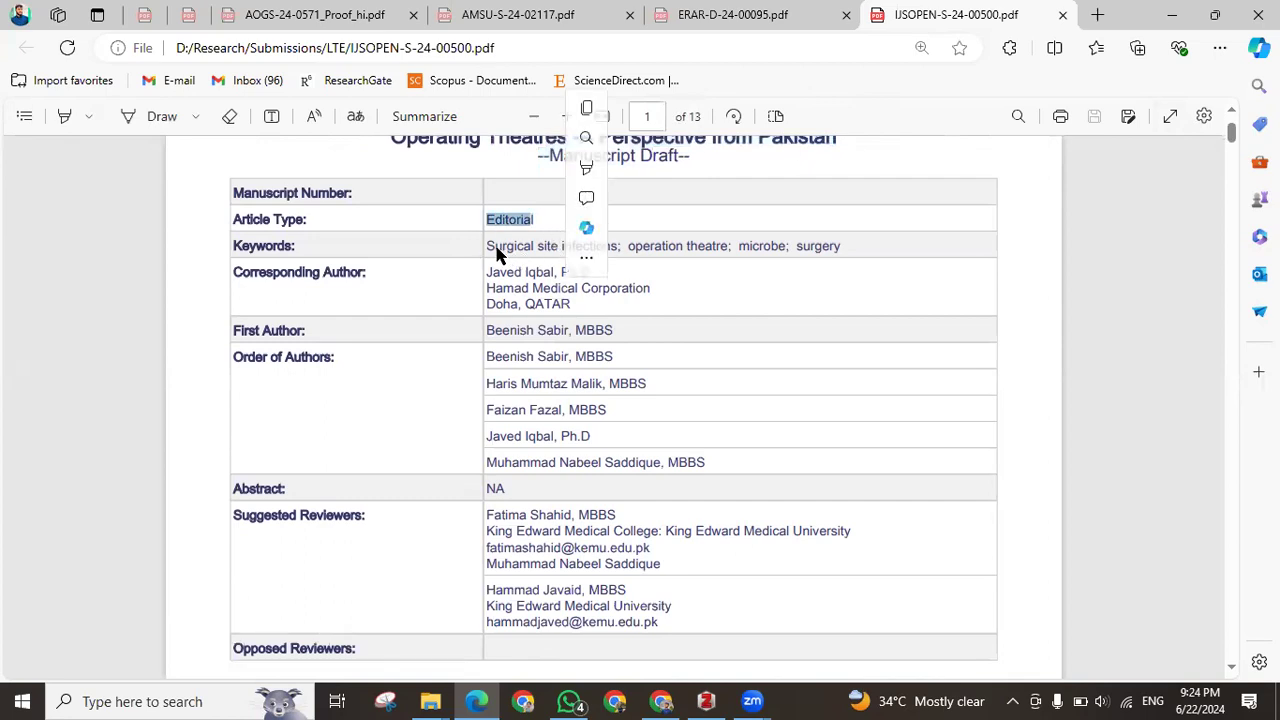
left_click_drag(488, 245, 845, 241)
left_click(845, 241)
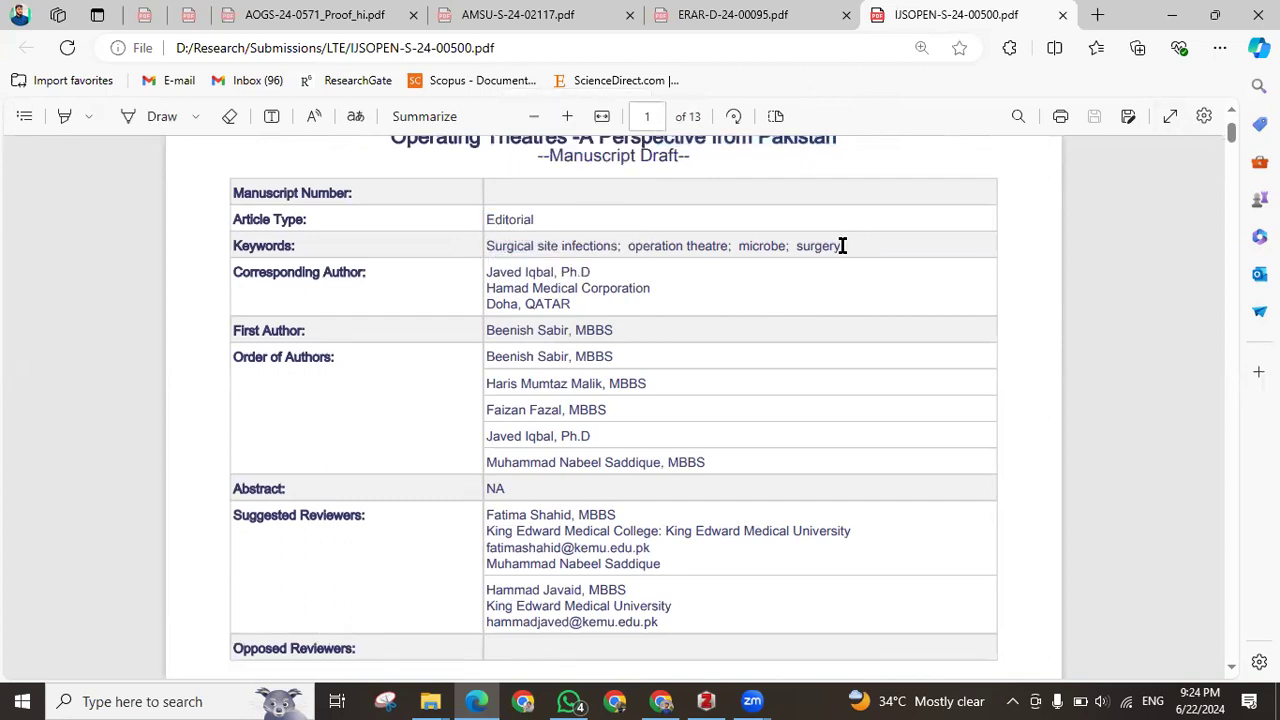
left_click_drag(486, 278, 598, 290)
scroll(566, 361, "down", 1)
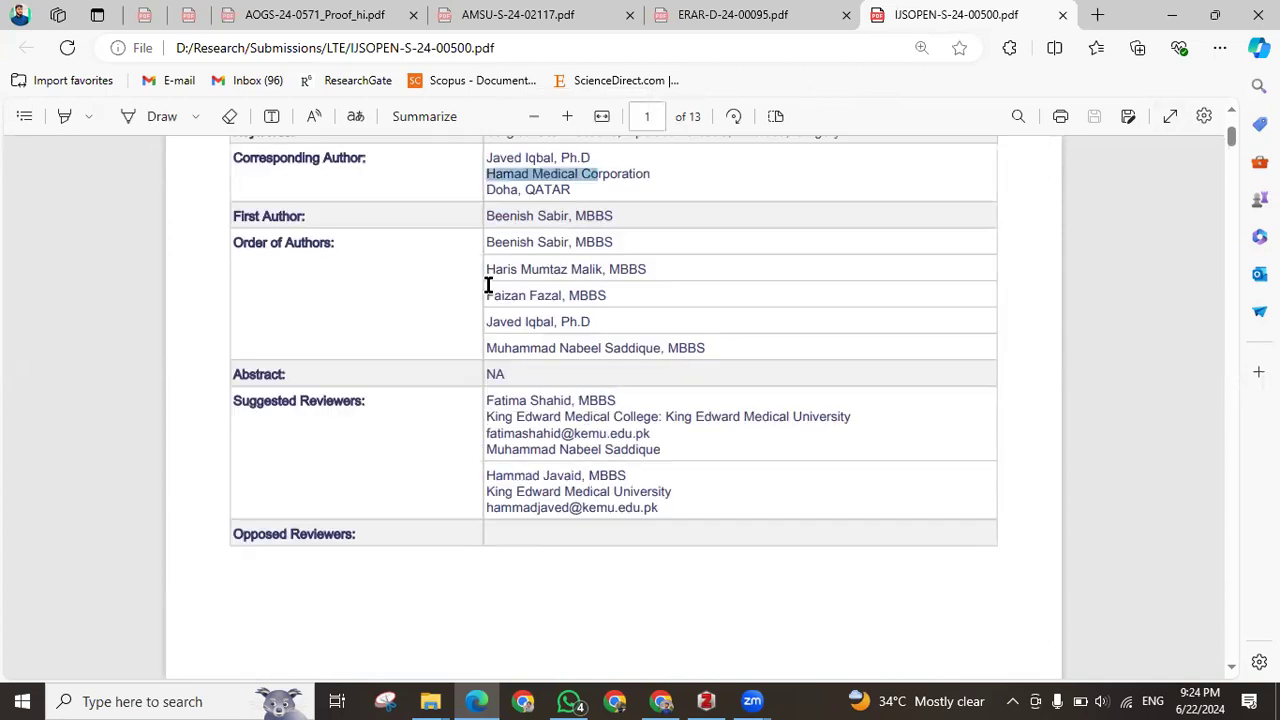
left_click_drag(486, 206, 689, 337)
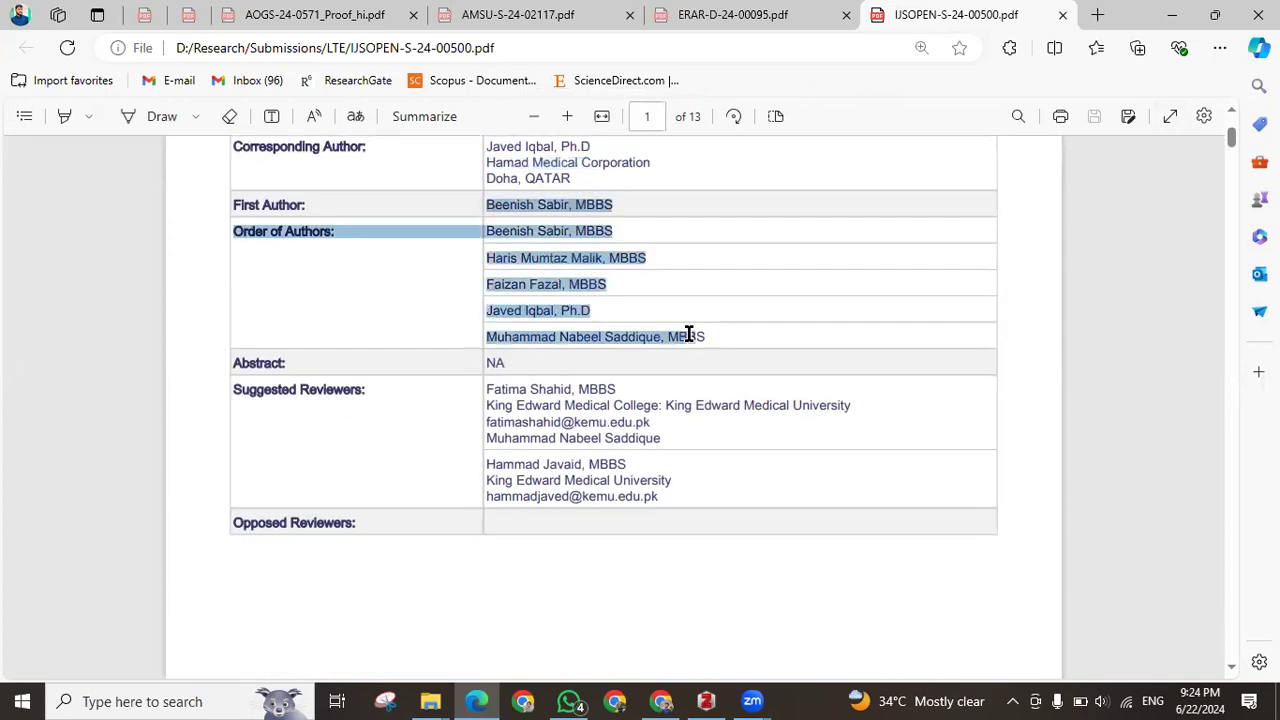
scroll(563, 355, "down", 1)
left_click(498, 238)
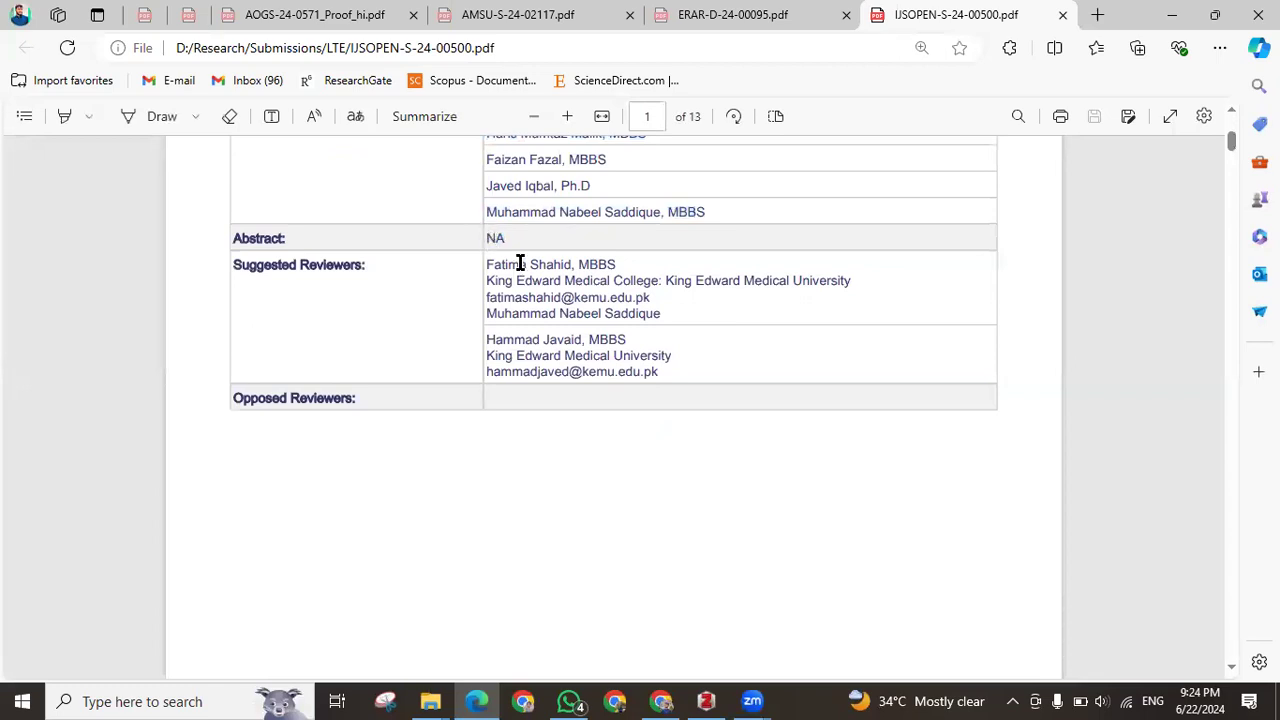
Examine the suggested reviewers' names, institutions and e-mail addresses in the submission PDF's details table
left_click_drag(486, 263, 667, 374)
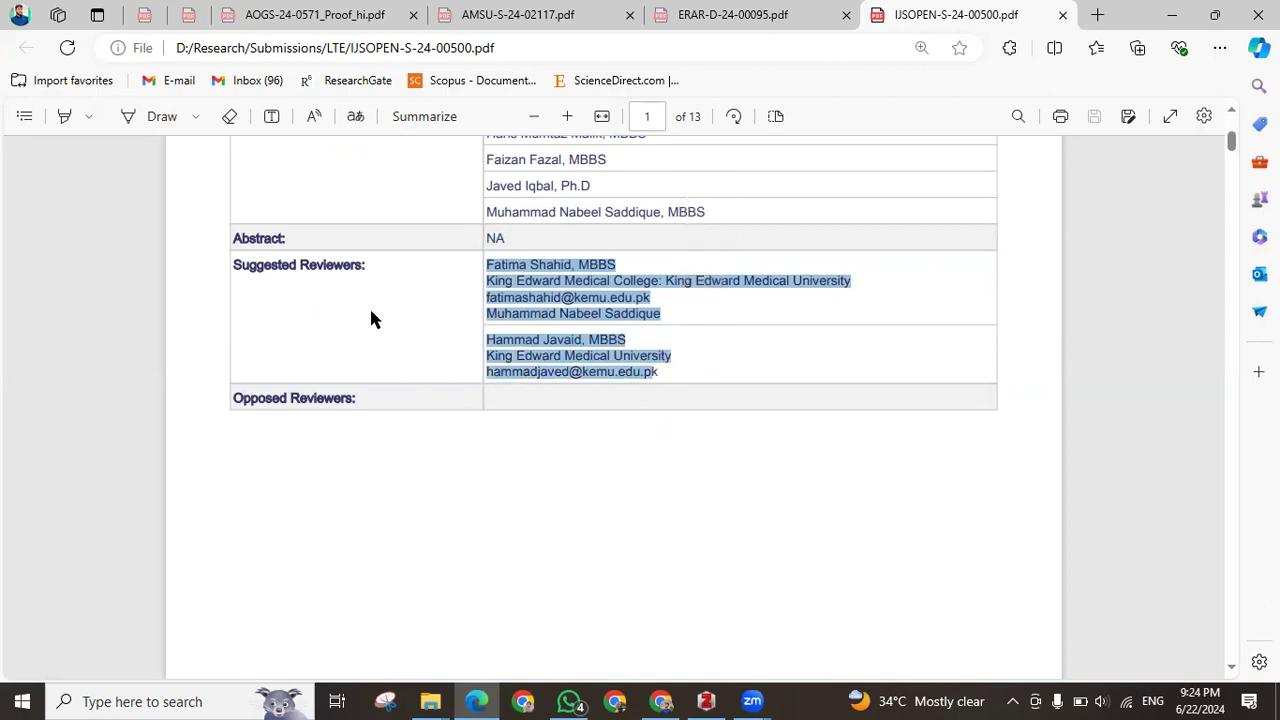
scroll(365, 440, "down", 2)
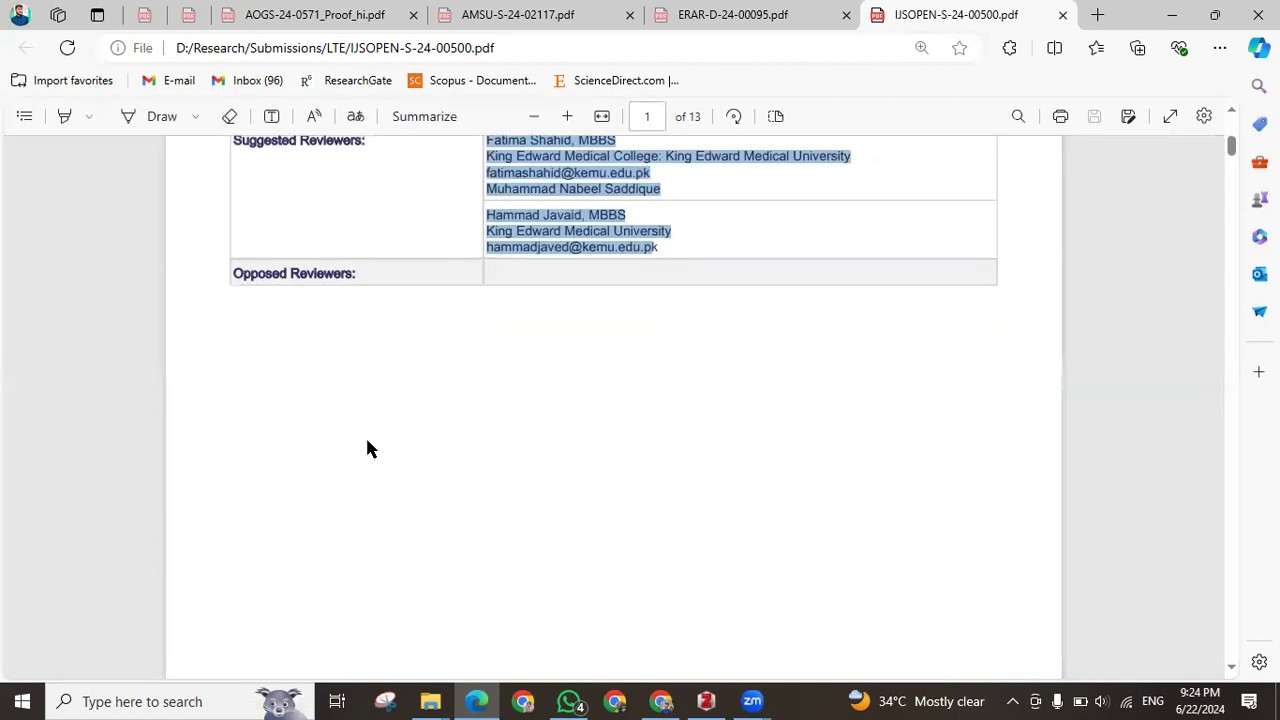
scroll(365, 440, "up", 3)
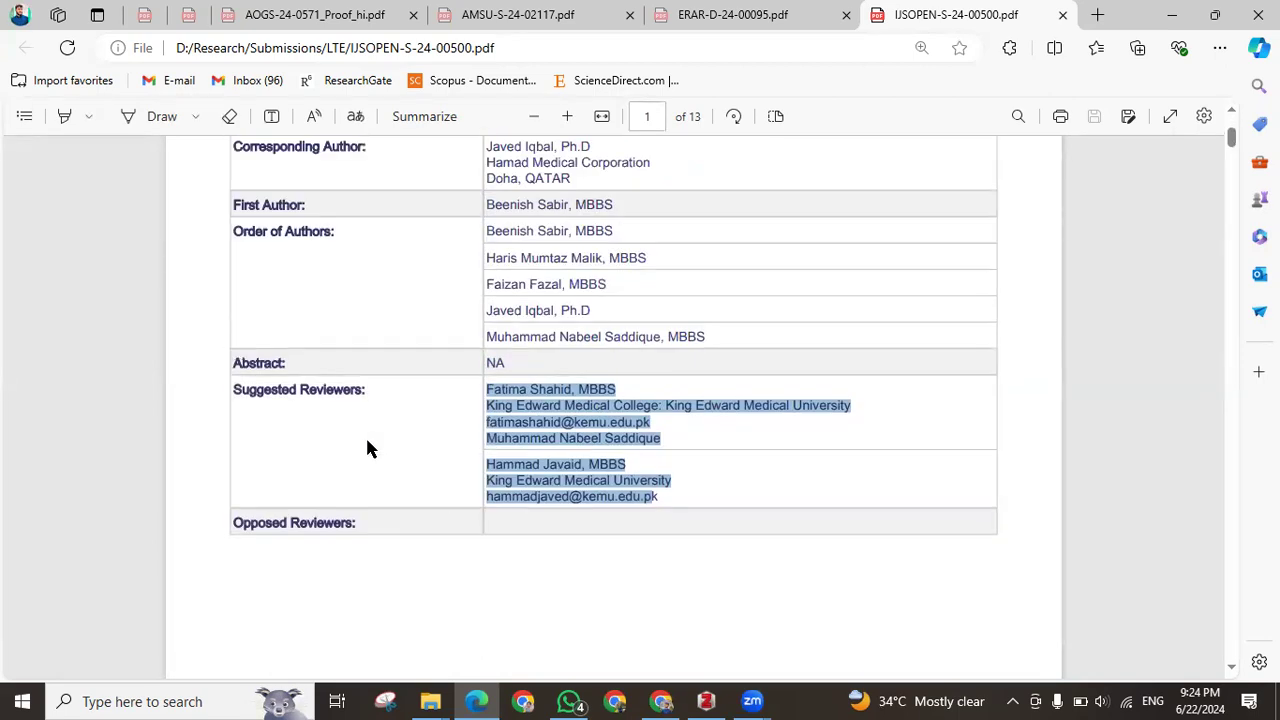
left_click(369, 447)
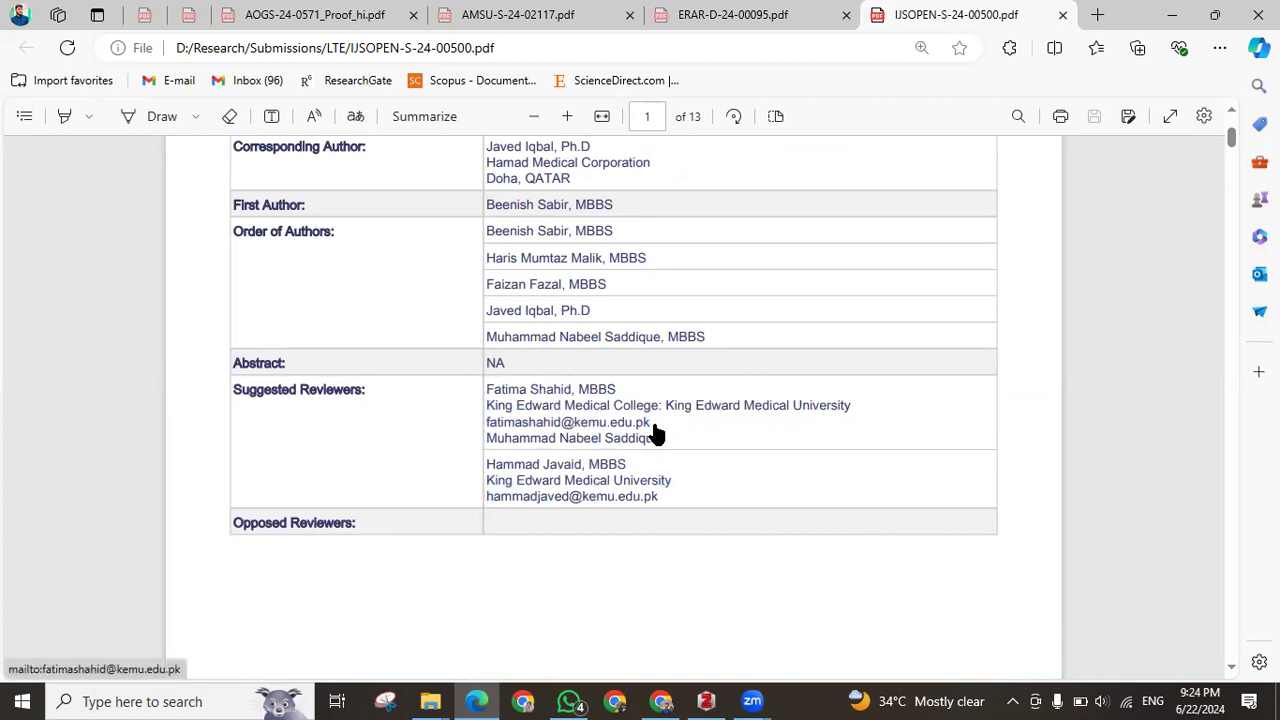
left_click_drag(657, 424, 488, 422)
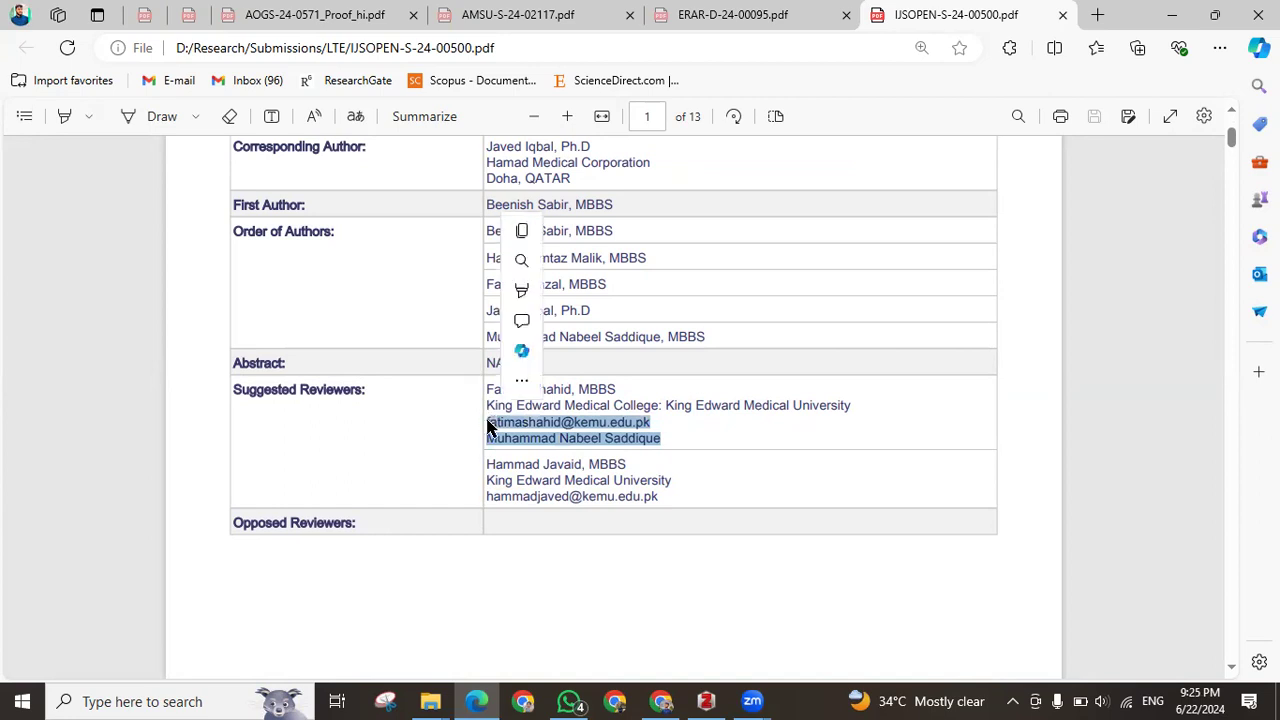
Examine the second suggested reviewer's institution and e-mail address in the submission PDF's details table
left_click(682, 470)
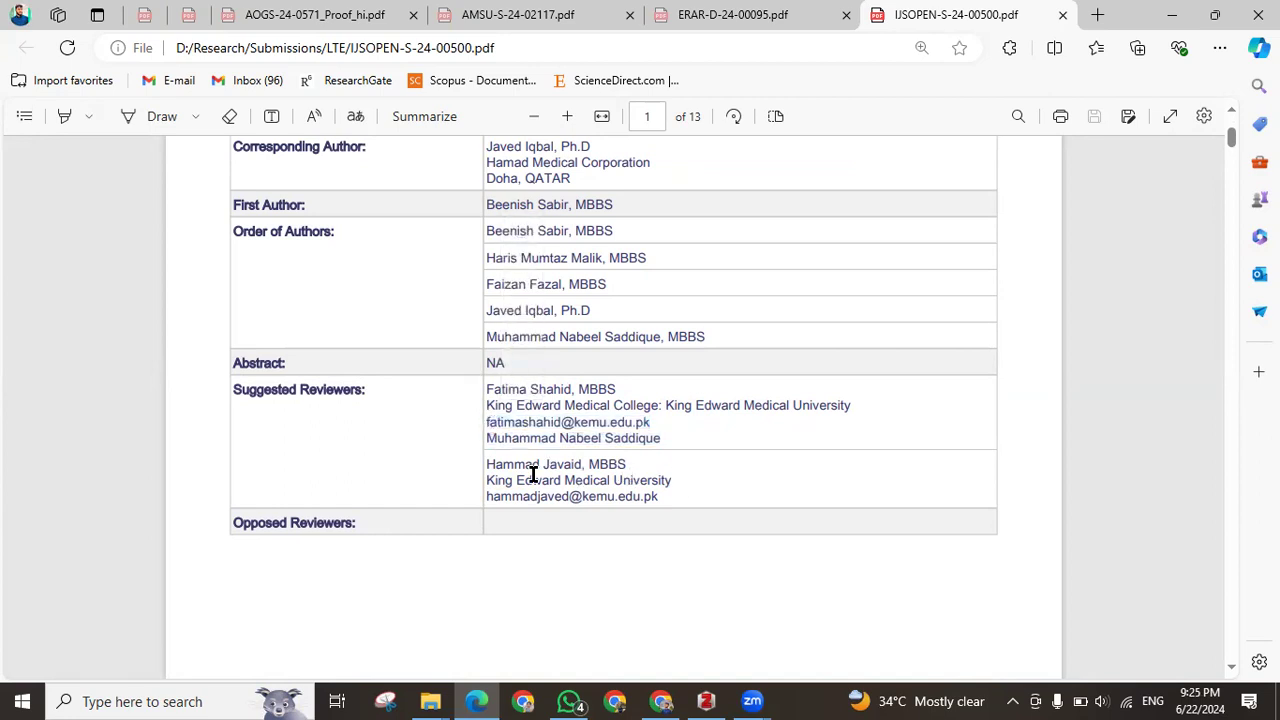
left_click_drag(669, 480, 437, 483)
left_click(673, 491)
left_click_drag(673, 488, 455, 487)
left_click(677, 496)
double_click(677, 495)
double_click(664, 497)
Examine the cover letter in the submission PDF, including its page label, editor-in-chief addressee block and body text
scroll(508, 540, "down", 6)
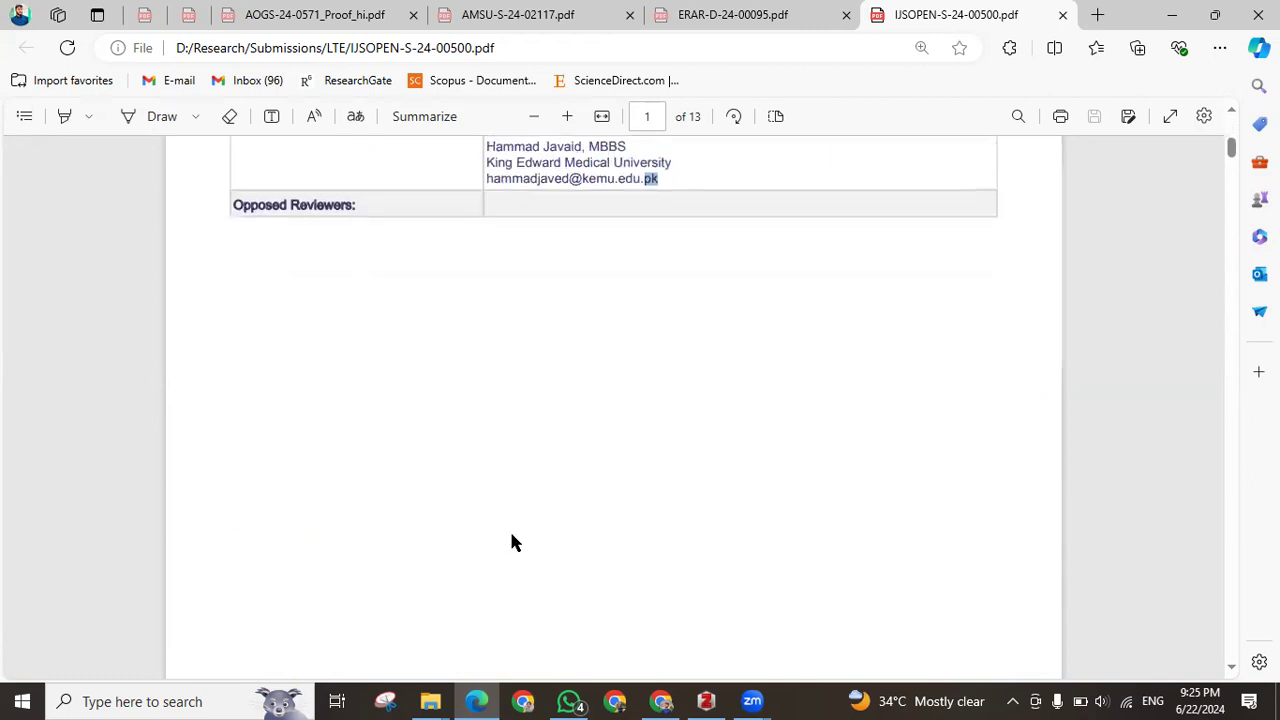
scroll(512, 549, "down", 1)
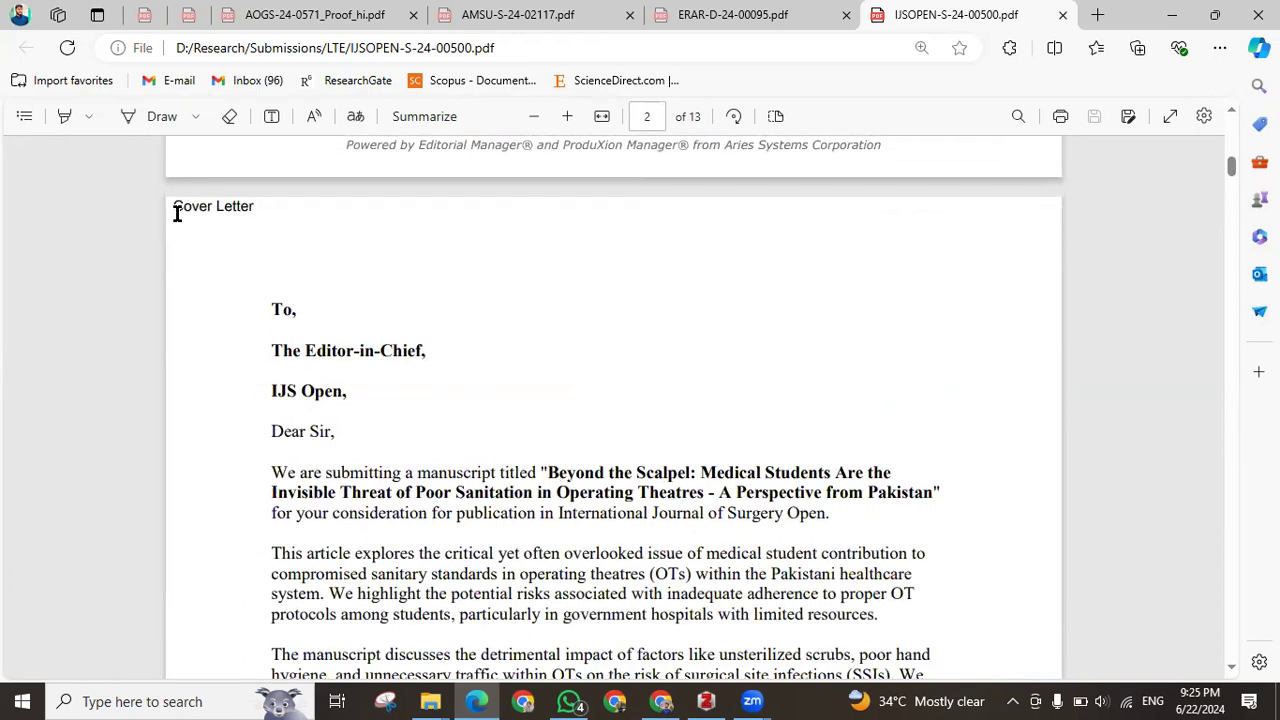
left_click_drag(172, 207, 277, 212)
left_click_drag(271, 310, 356, 390)
scroll(365, 410, "down", 2)
scroll(363, 410, "down", 8)
scroll(363, 410, "up", 5)
scroll(365, 403, "down", 4)
scroll(365, 403, "up", 5)
Examine the title page with author details, from its label and title through to the CRediT authorship contribution statement
scroll(370, 400, "down", 6)
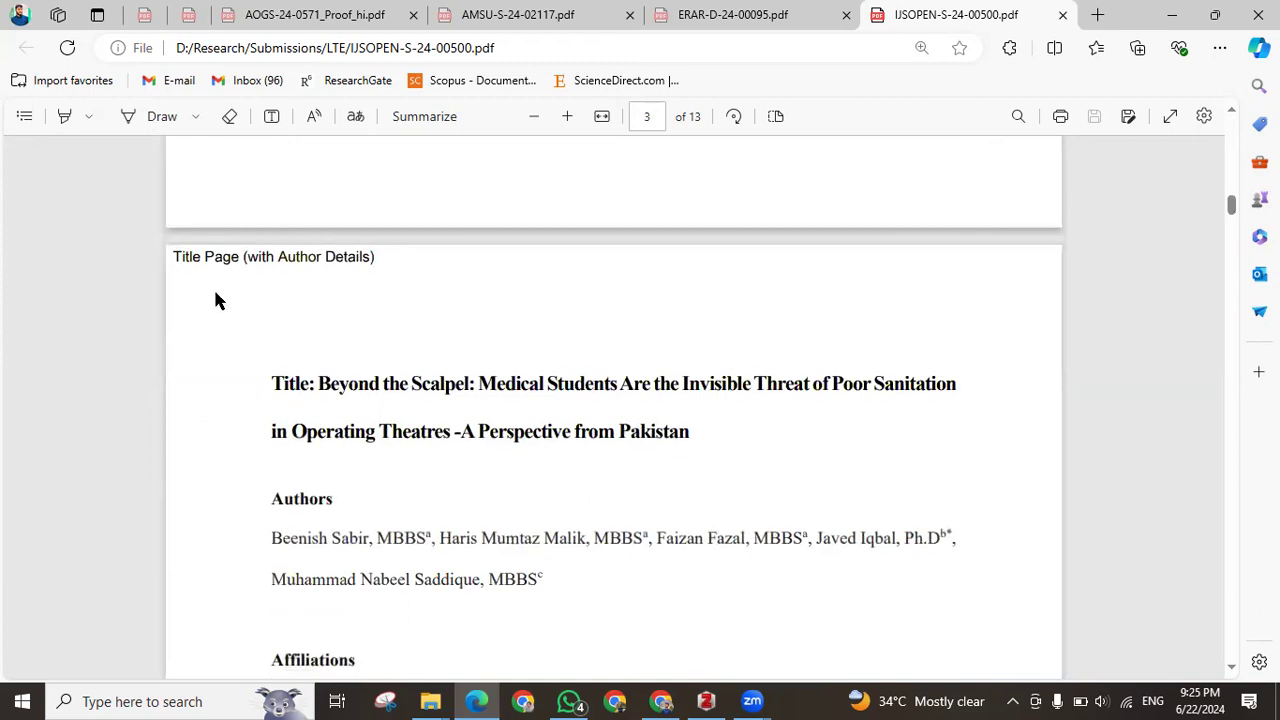
left_click_drag(248, 258, 377, 260)
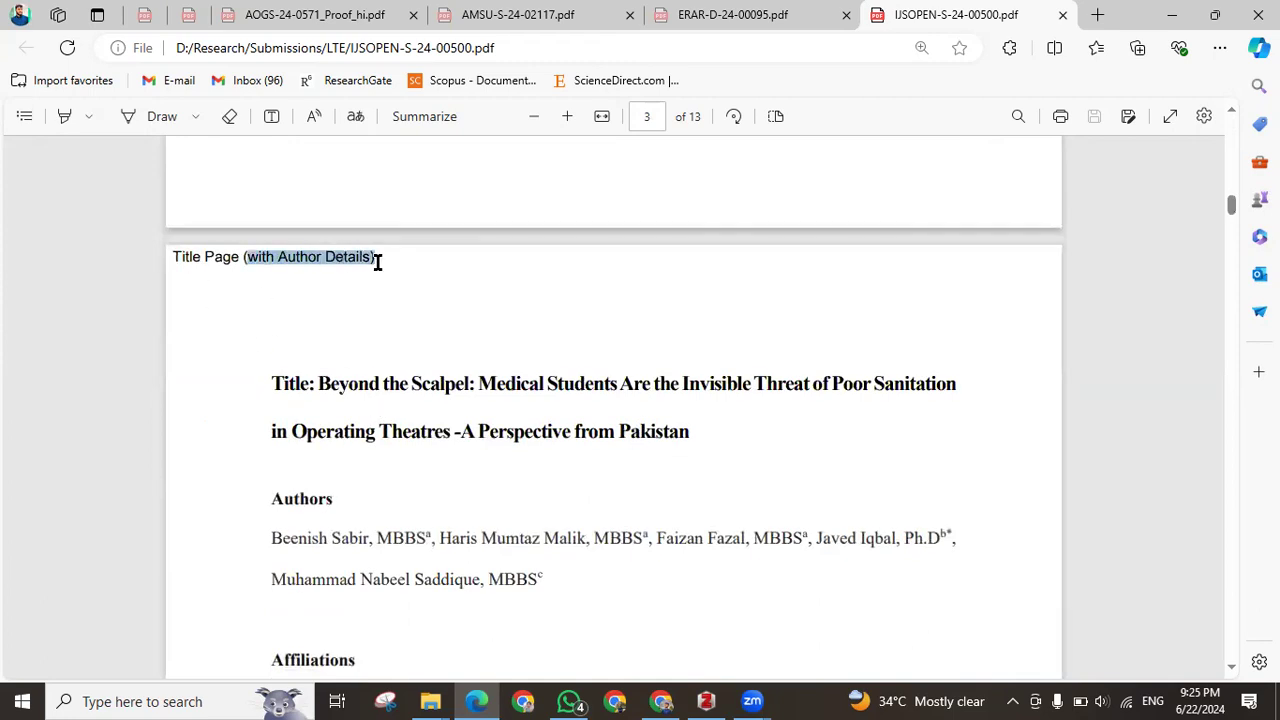
scroll(290, 400, "down", 1)
left_click_drag(271, 258, 290, 258)
left_click_drag(550, 287, 626, 357)
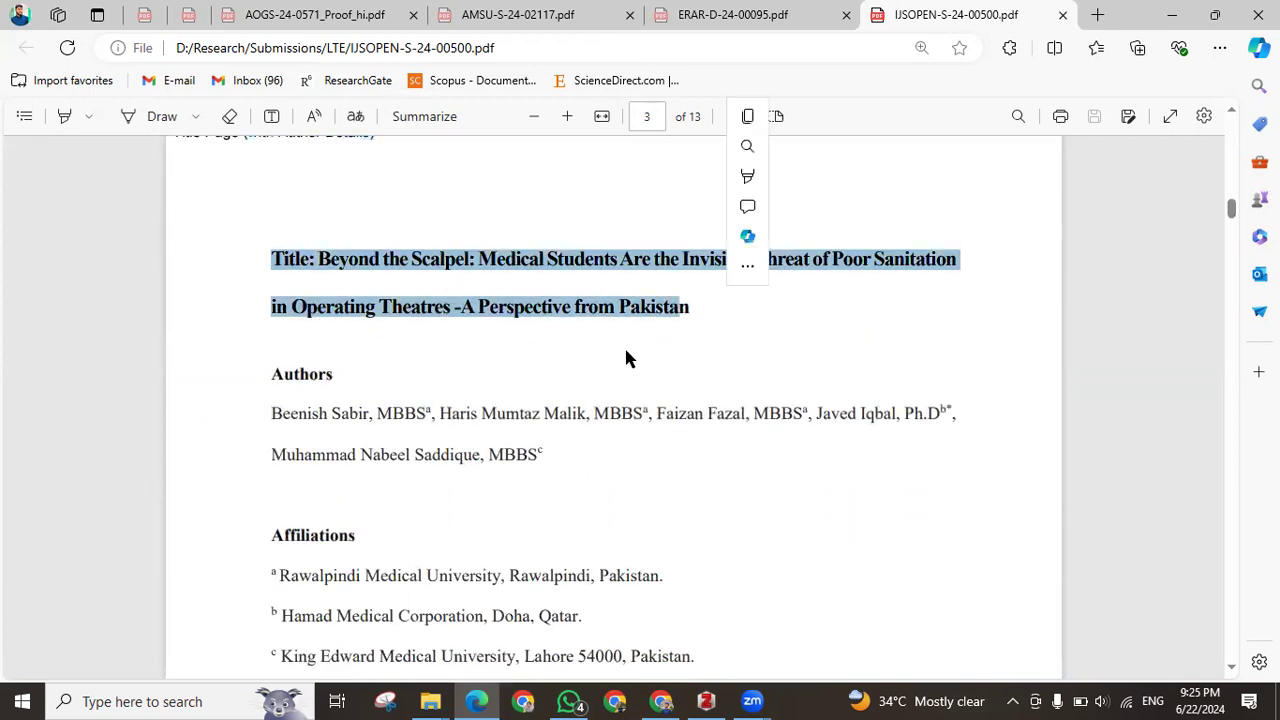
scroll(489, 417, "down", 10)
scroll(486, 412, "up", 3)
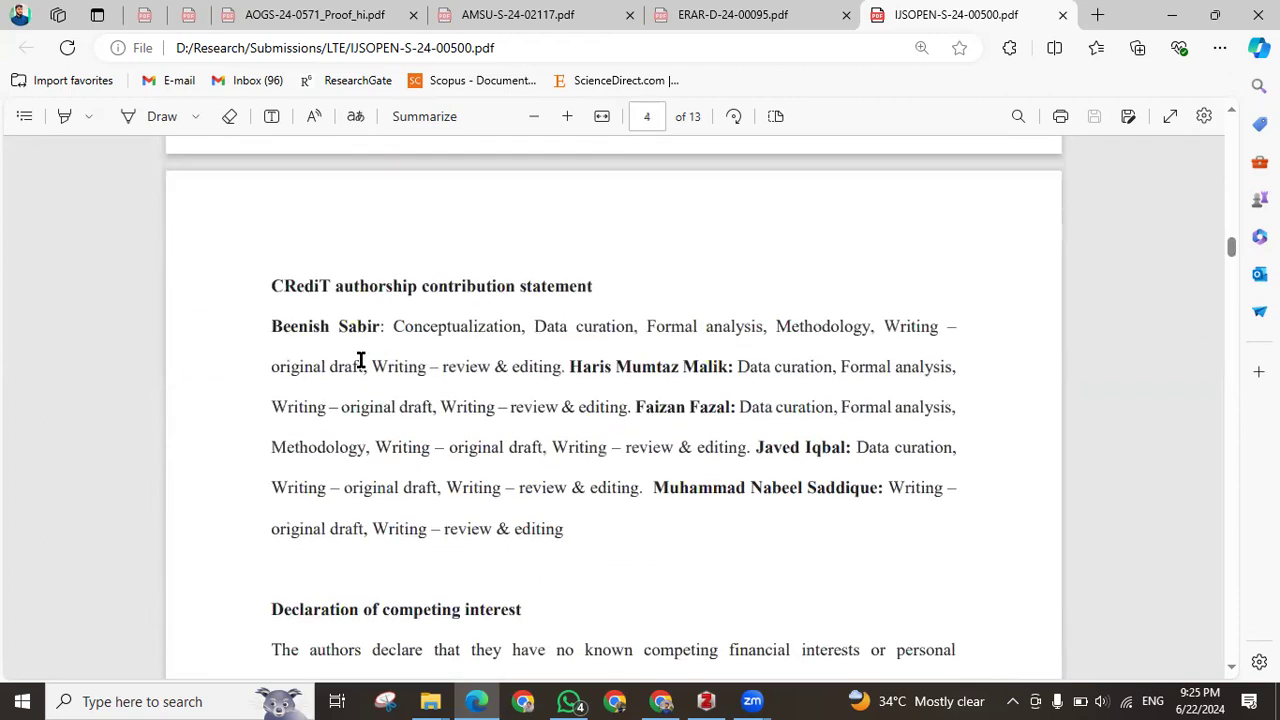
Examine the manuscript without author details in the submission PDF, including its label, title and body text
scroll(346, 403, "down", 9)
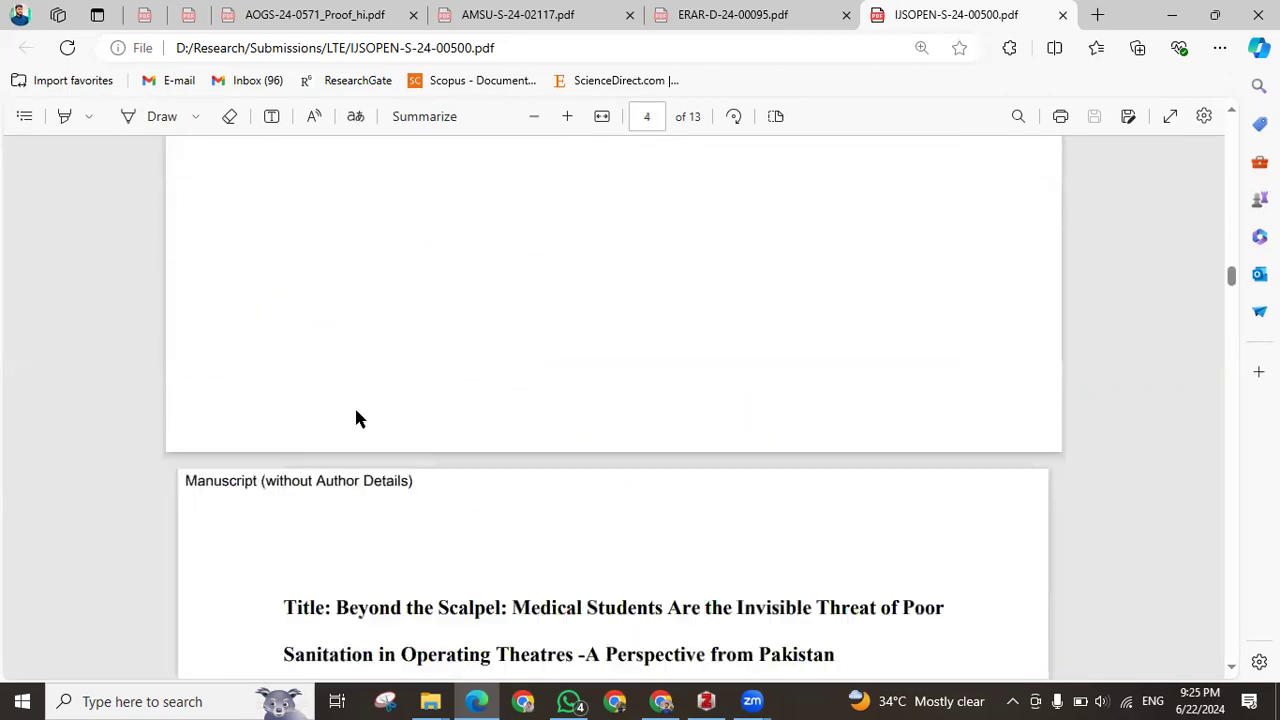
scroll(374, 406, "up", 2)
left_click_drag(262, 358, 466, 362)
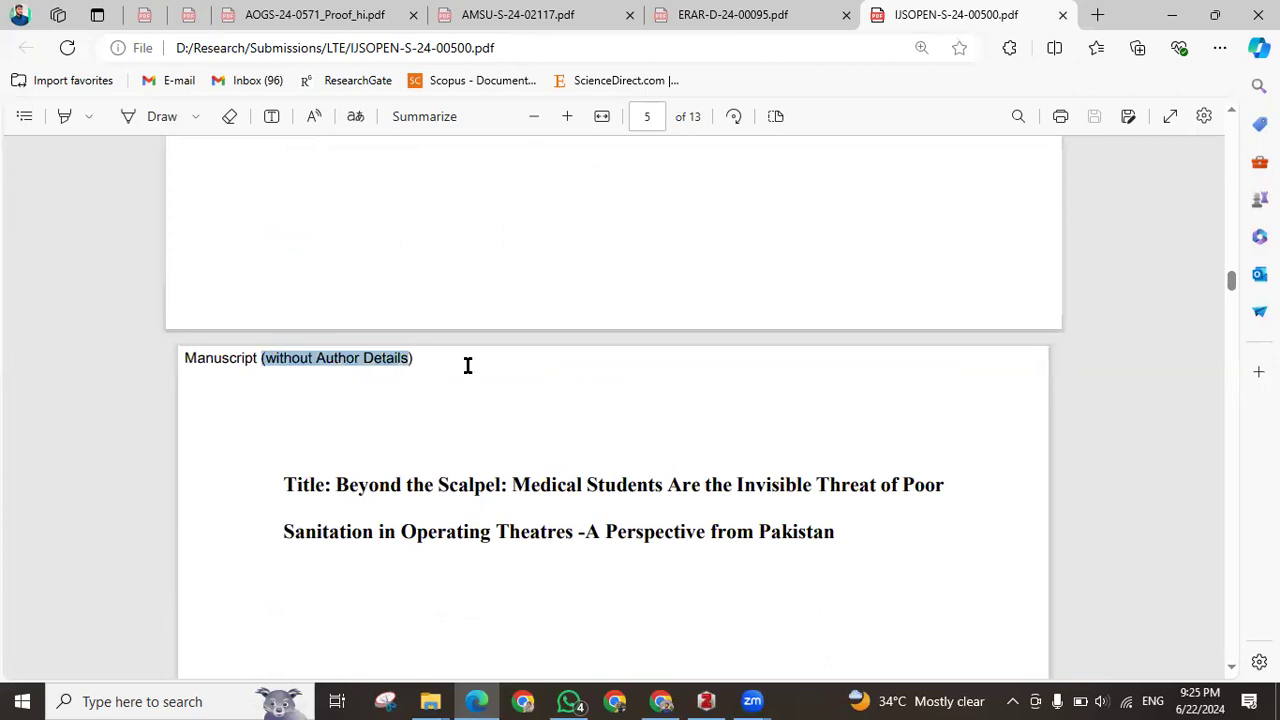
scroll(403, 457, "down", 1)
left_click_drag(286, 358, 840, 403)
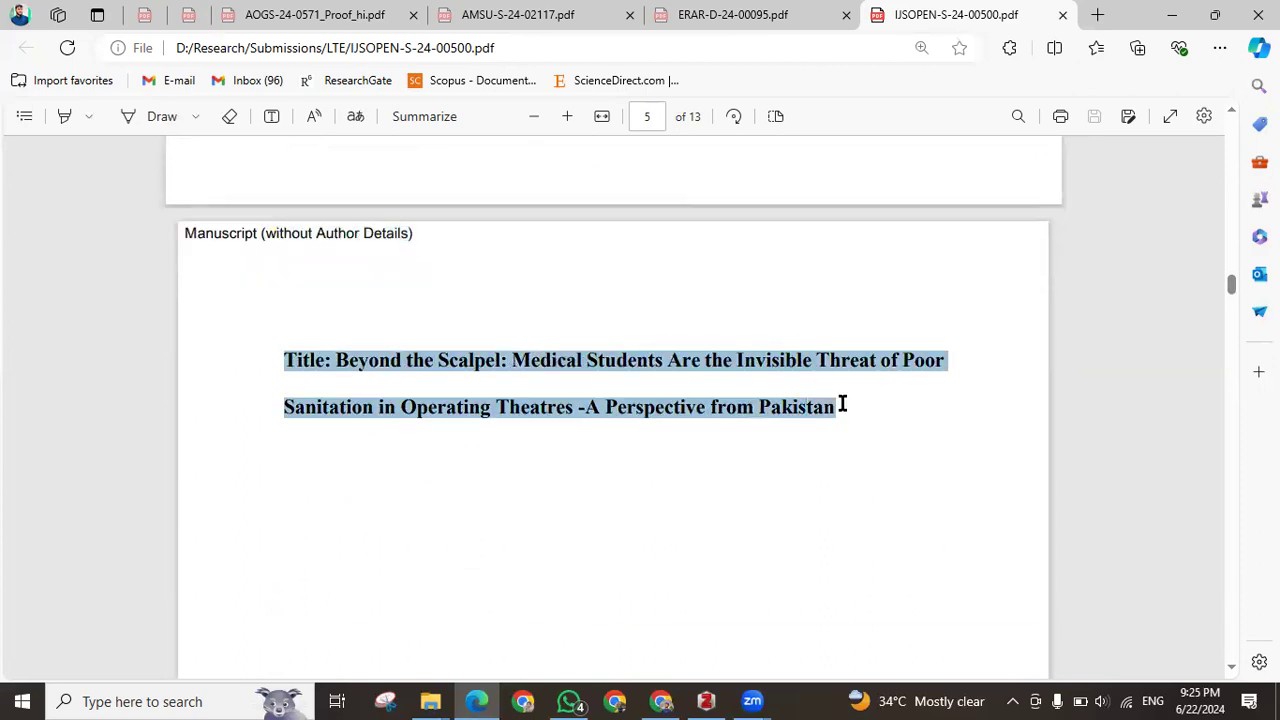
scroll(389, 500, "down", 1)
scroll(400, 495, "down", 8)
scroll(407, 504, "down", 20)
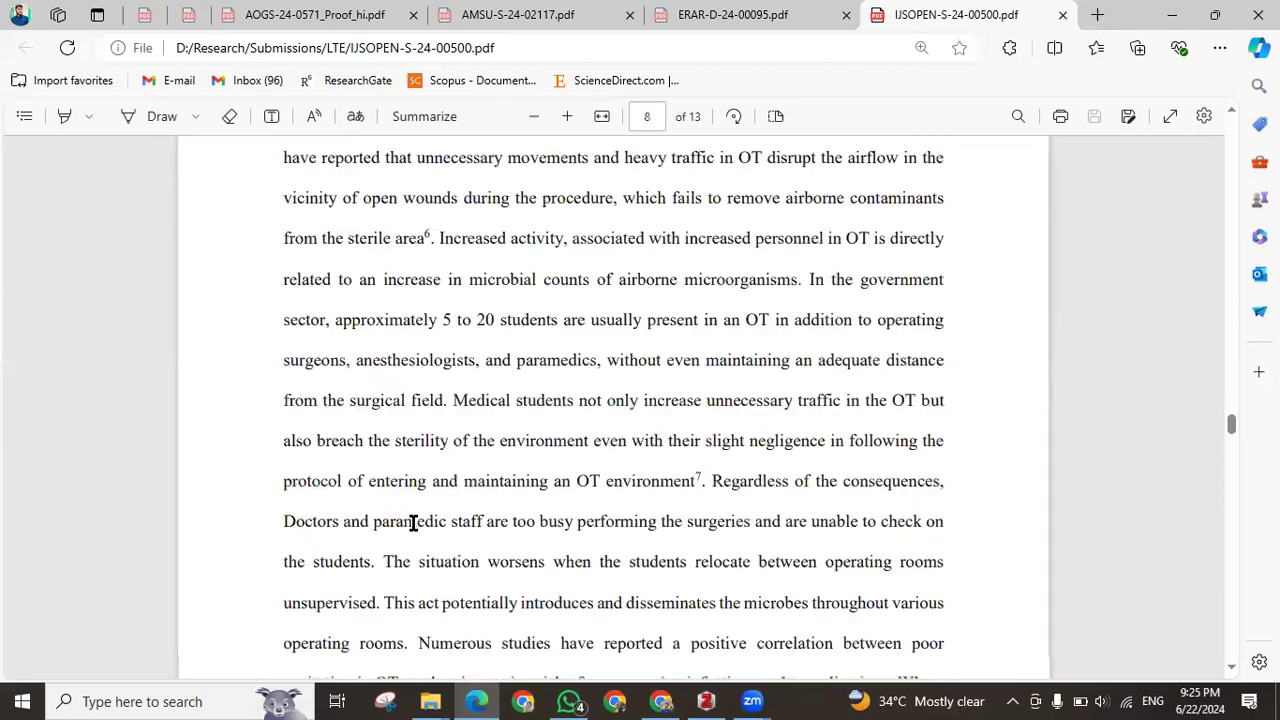
scroll(413, 522, "down", 20)
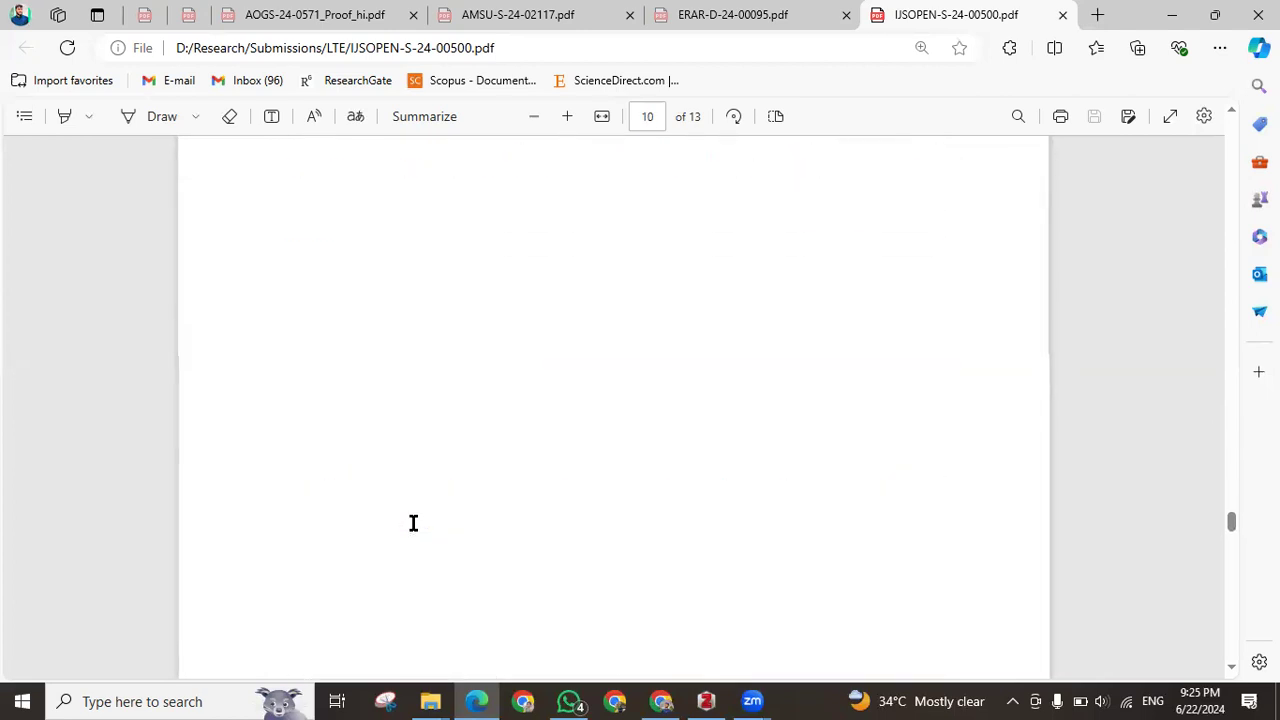
Examine the manuscript's numbered reference list, including the article title and journal details of reference 10
scroll(415, 531, "down", 15)
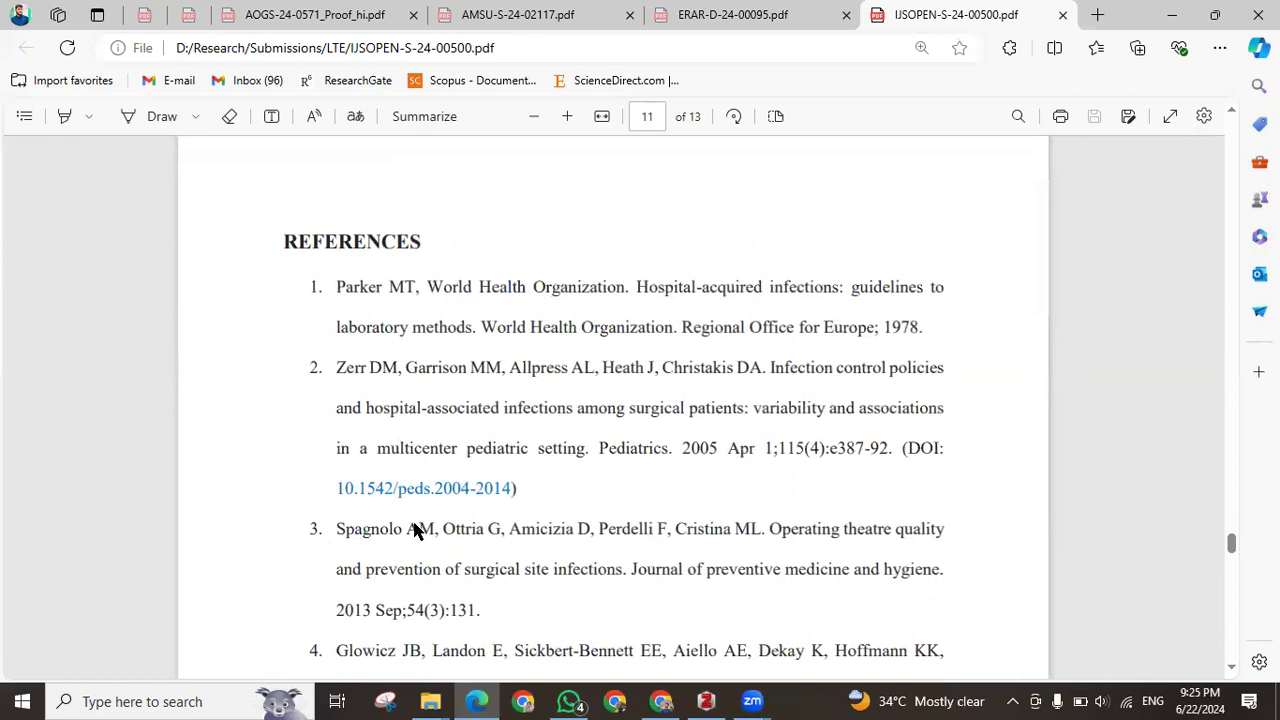
scroll(415, 531, "down", 4)
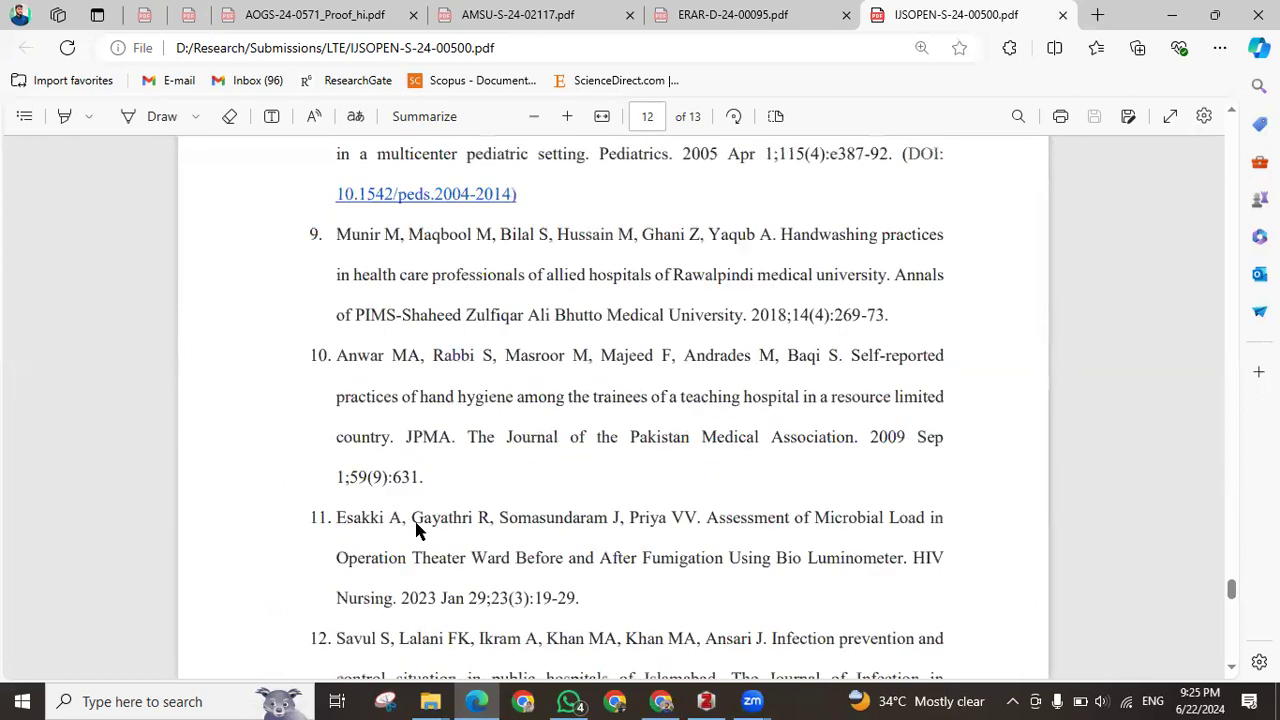
scroll(415, 531, "up", 15)
scroll(417, 530, "down", 3)
scroll(419, 513, "down", 9)
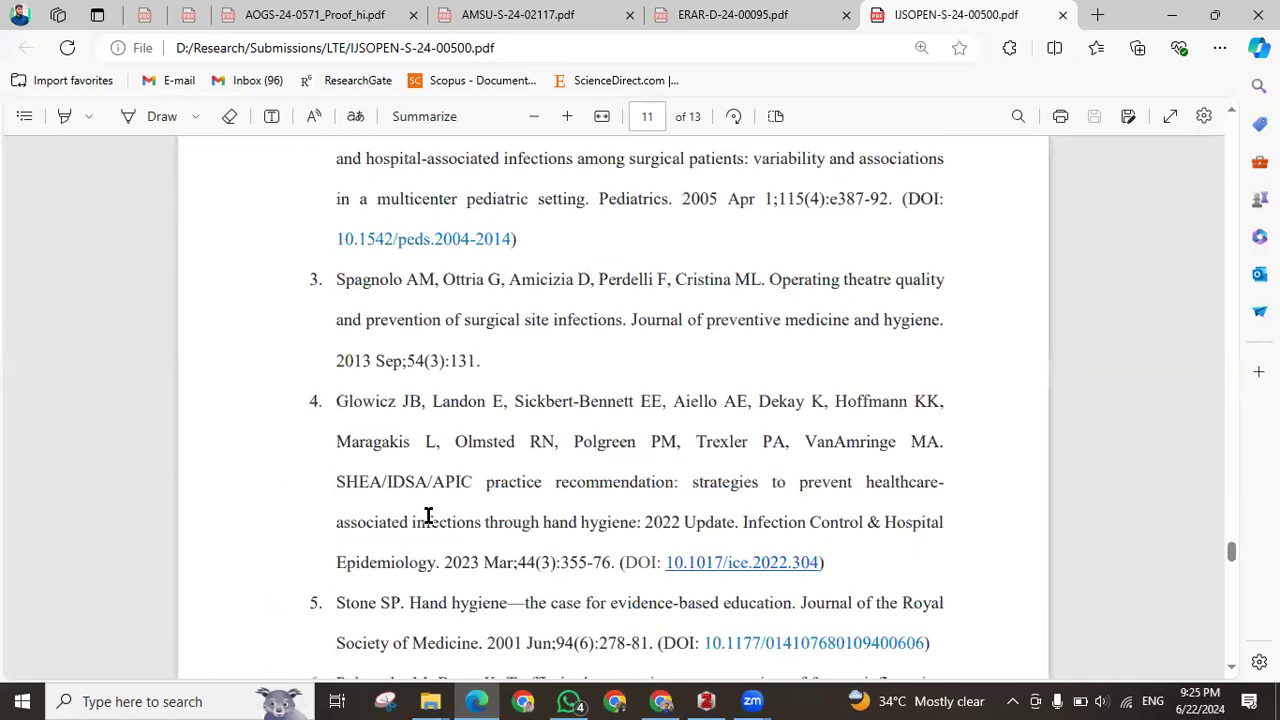
scroll(428, 515, "down", 5)
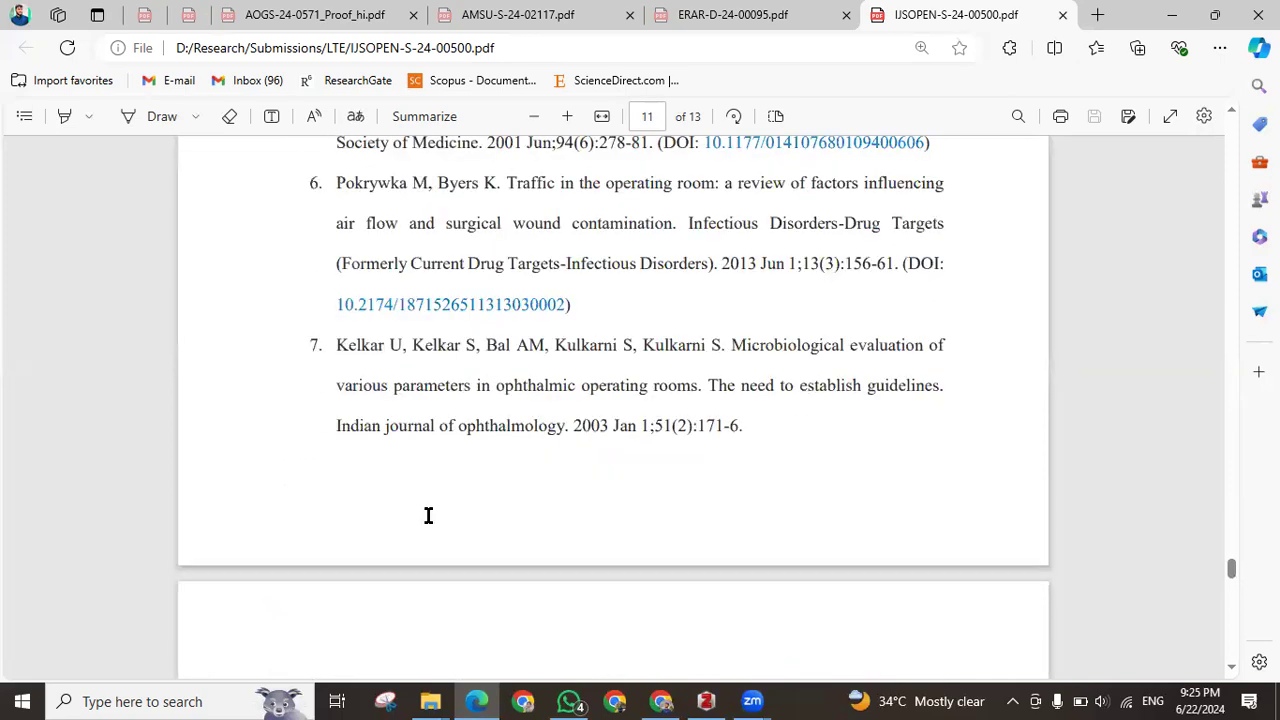
scroll(437, 529, "down", 3)
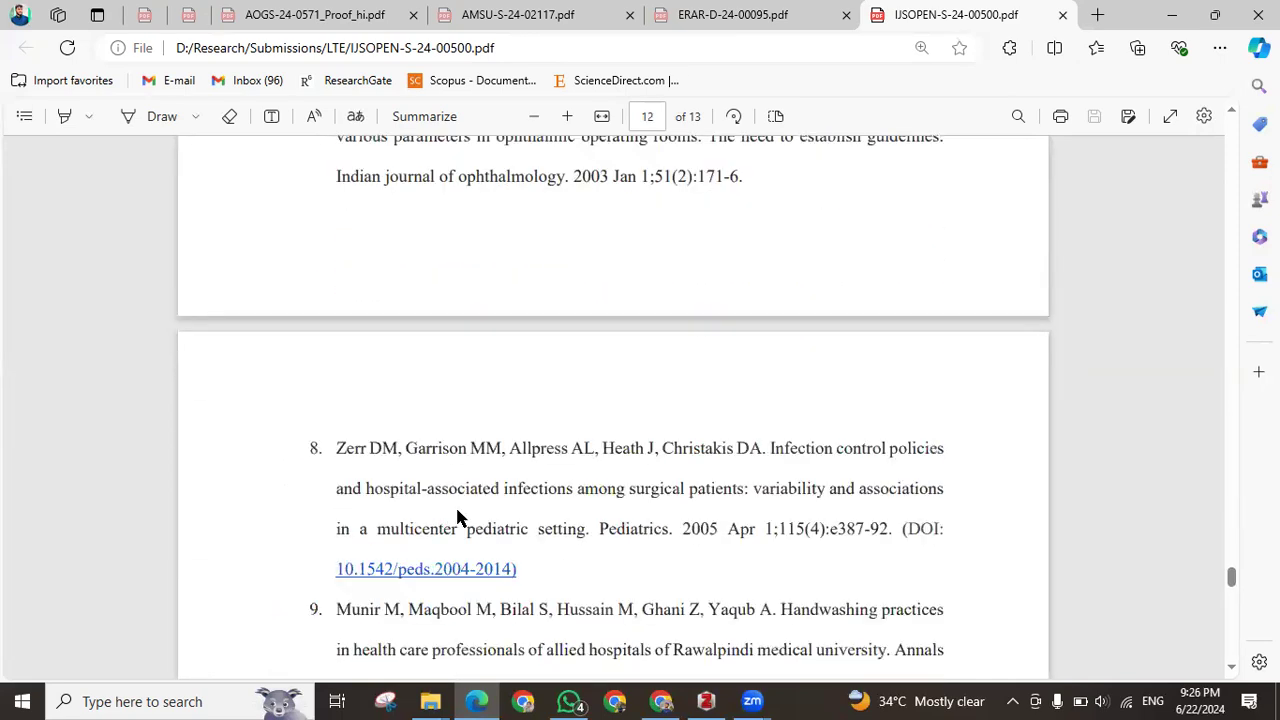
scroll(503, 500, "down", 2)
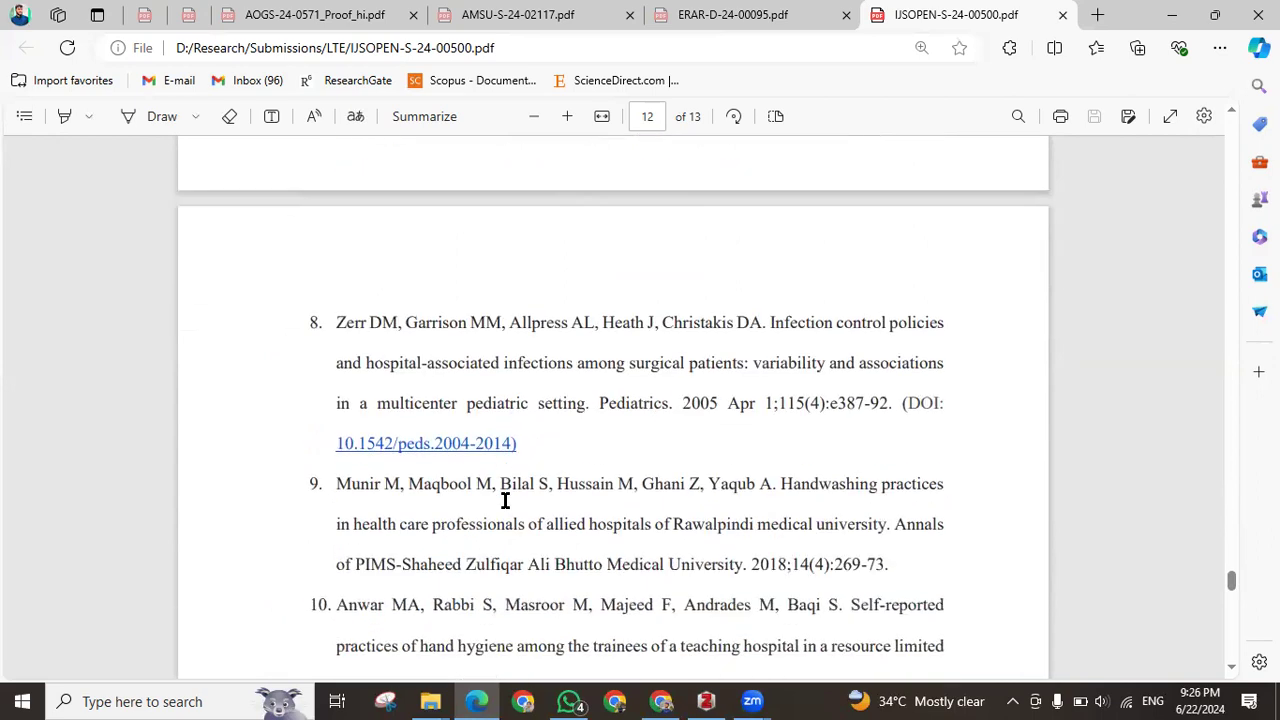
scroll(507, 498, "down", 3)
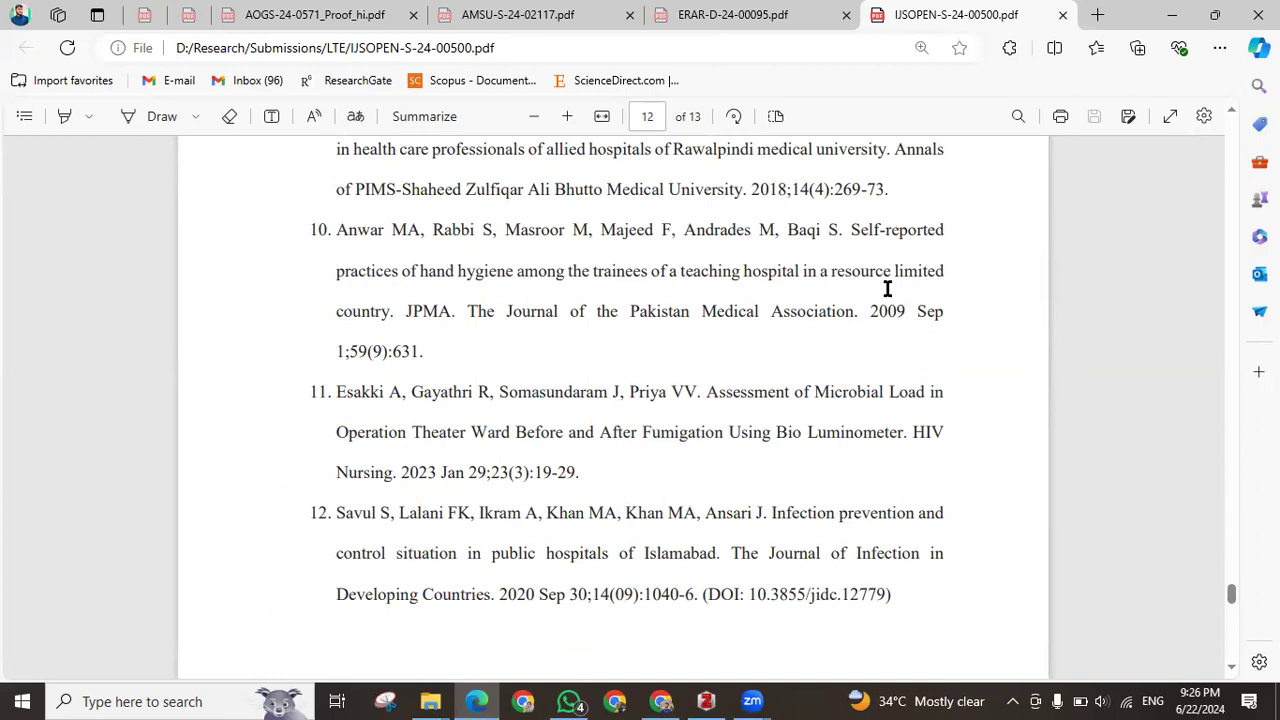
left_click_drag(846, 232, 560, 348)
left_click(481, 354)
Examine the statement of authorship and its author signatures at the end of the submission PDF
scroll(511, 476, "down", 8)
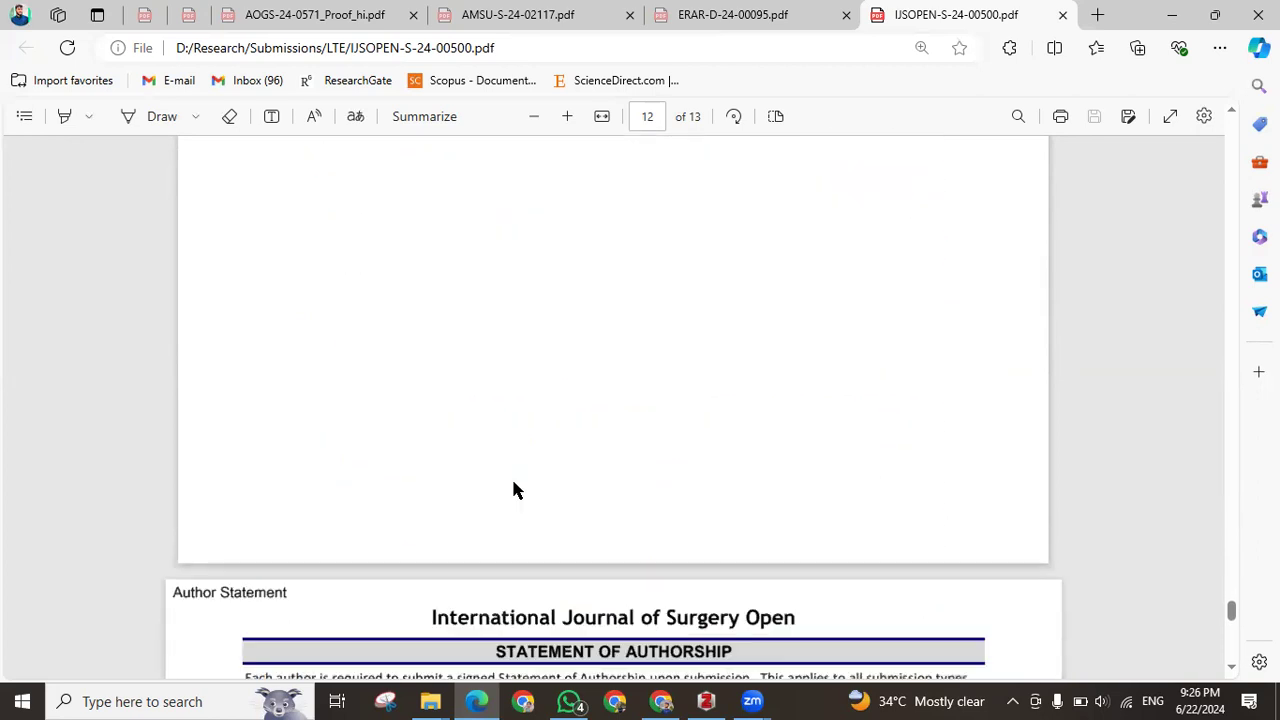
scroll(513, 487, "up", 3)
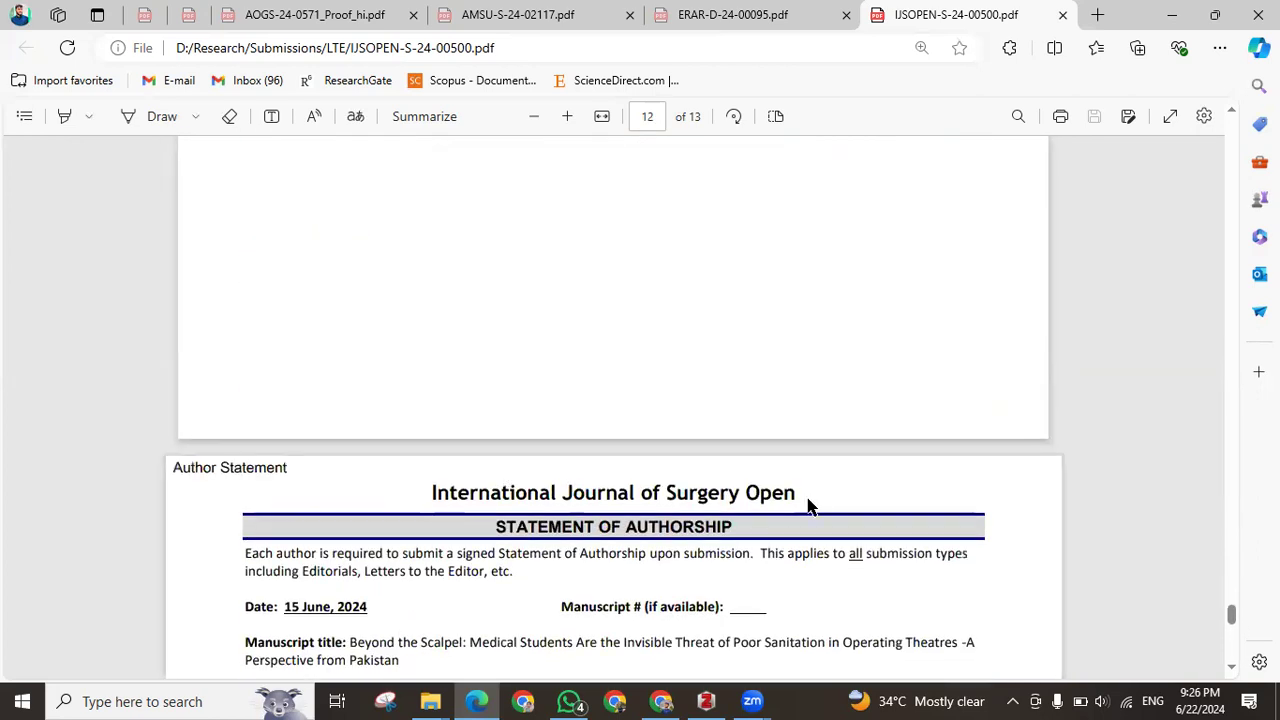
scroll(346, 512, "down", 5)
scroll(346, 510, "down", 4)
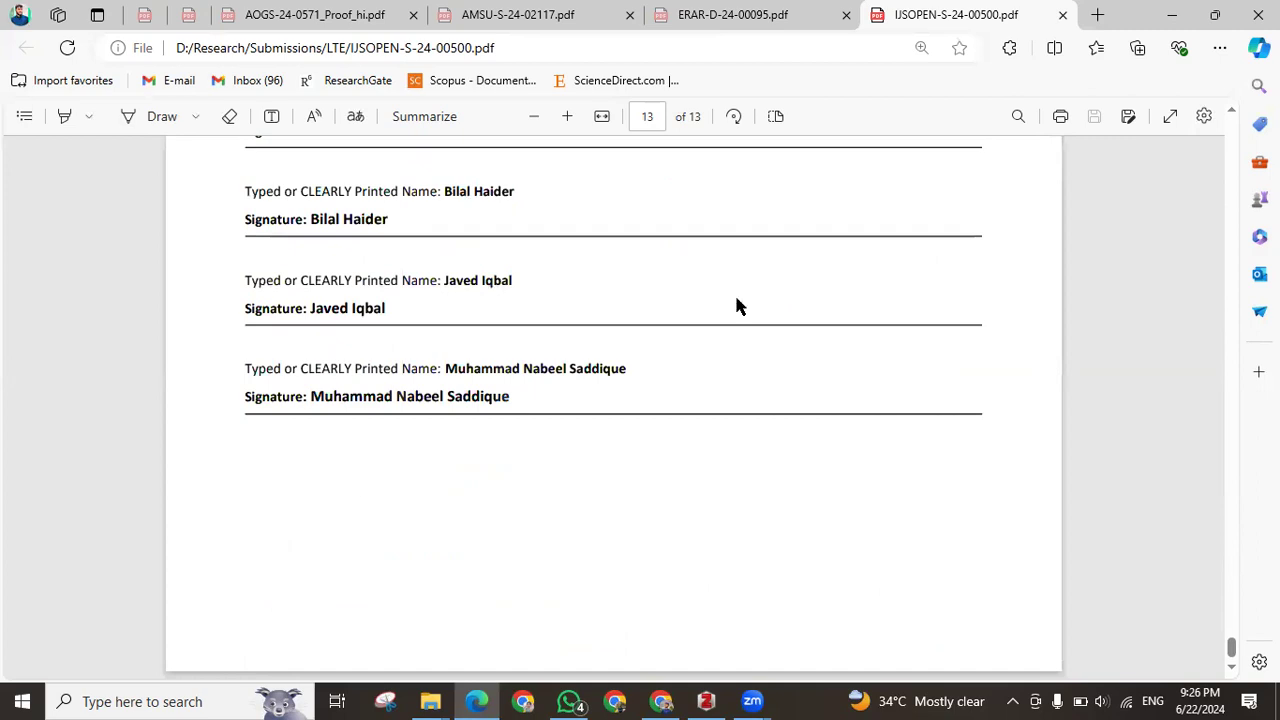
Close IJSOPEN-S-24-00500.pdf and ERAR-D-24-00095.pdf, and go to the first page of AMSU-S-24-02117.pdf
key("ctrl+w")
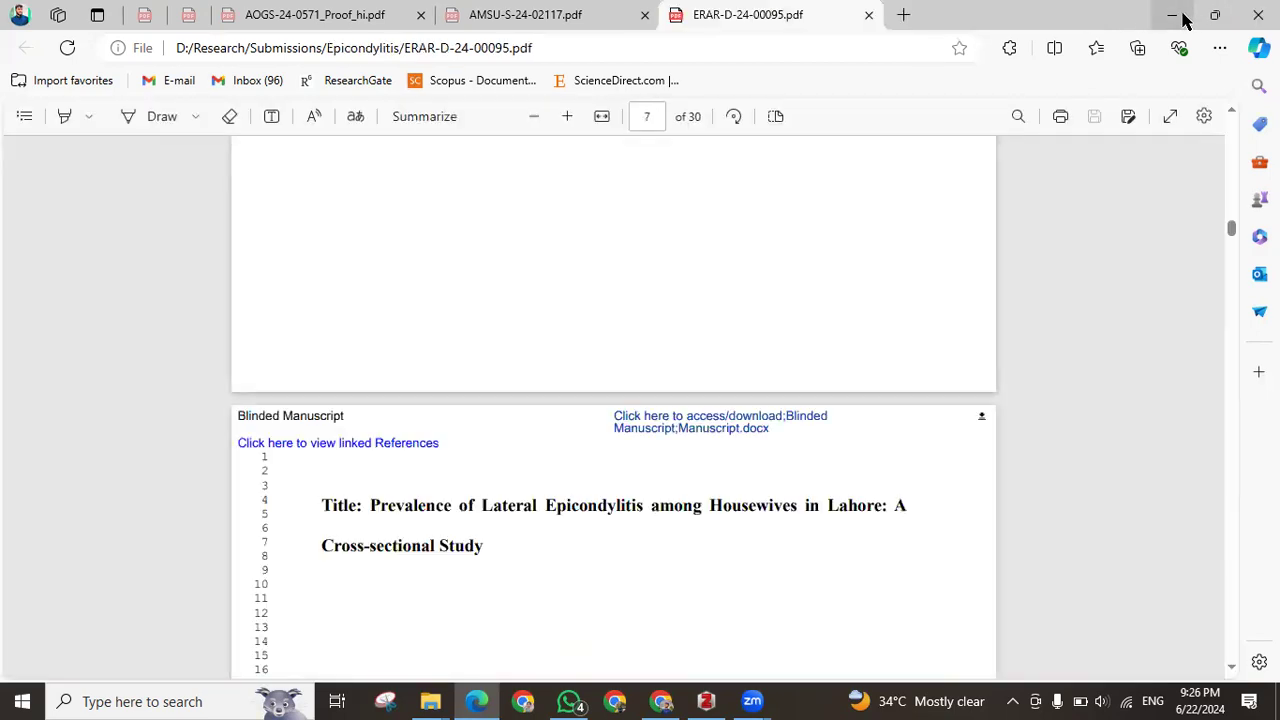
left_click_drag(1228, 229, 1231, 109)
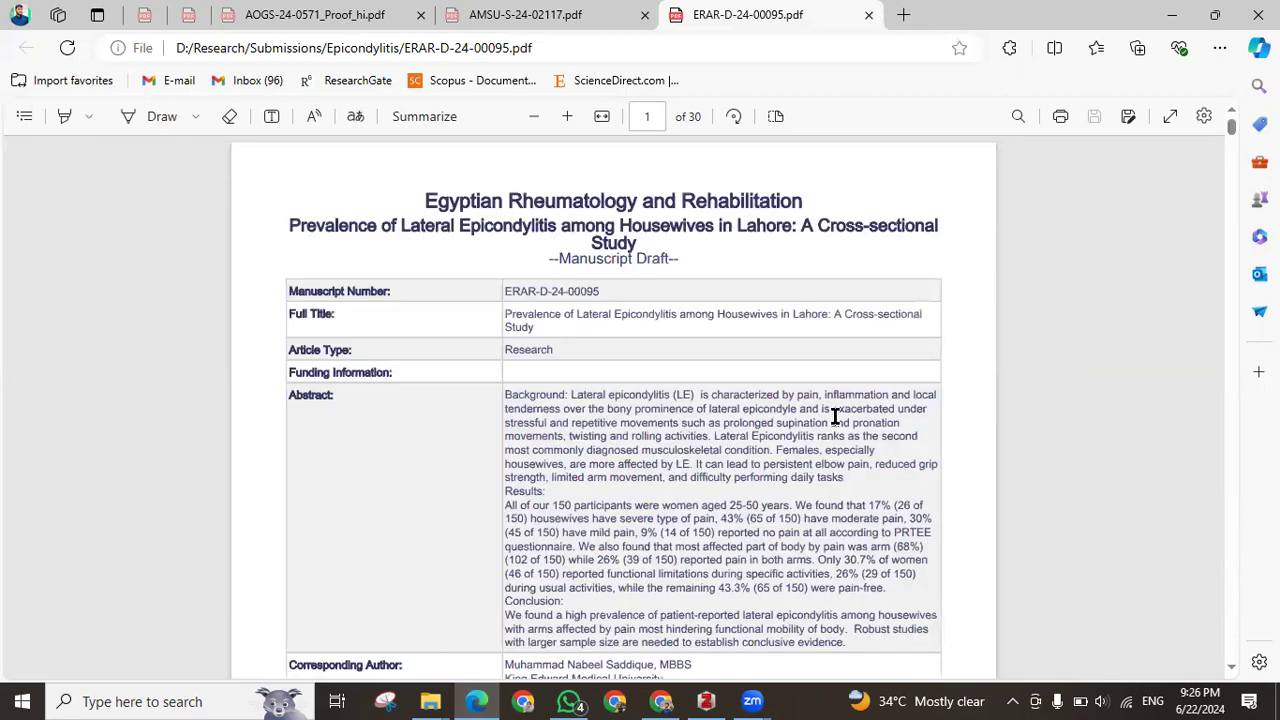
left_click(525, 20)
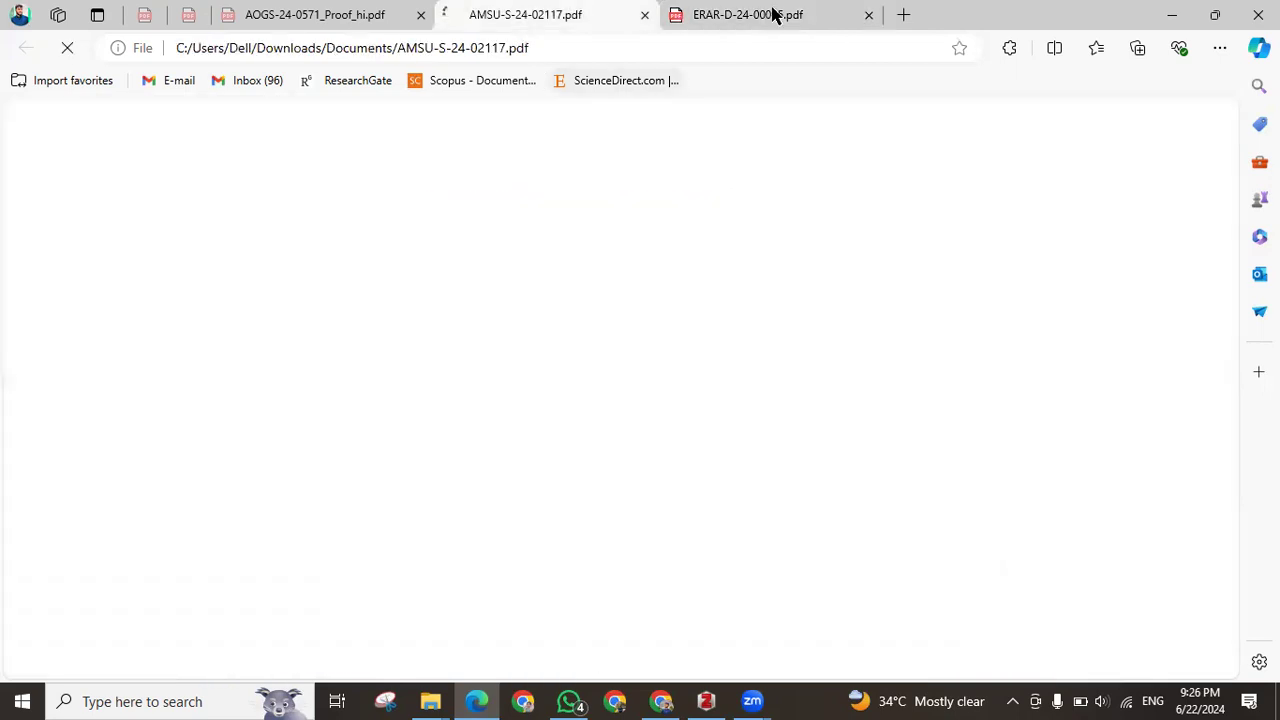
left_click(868, 16)
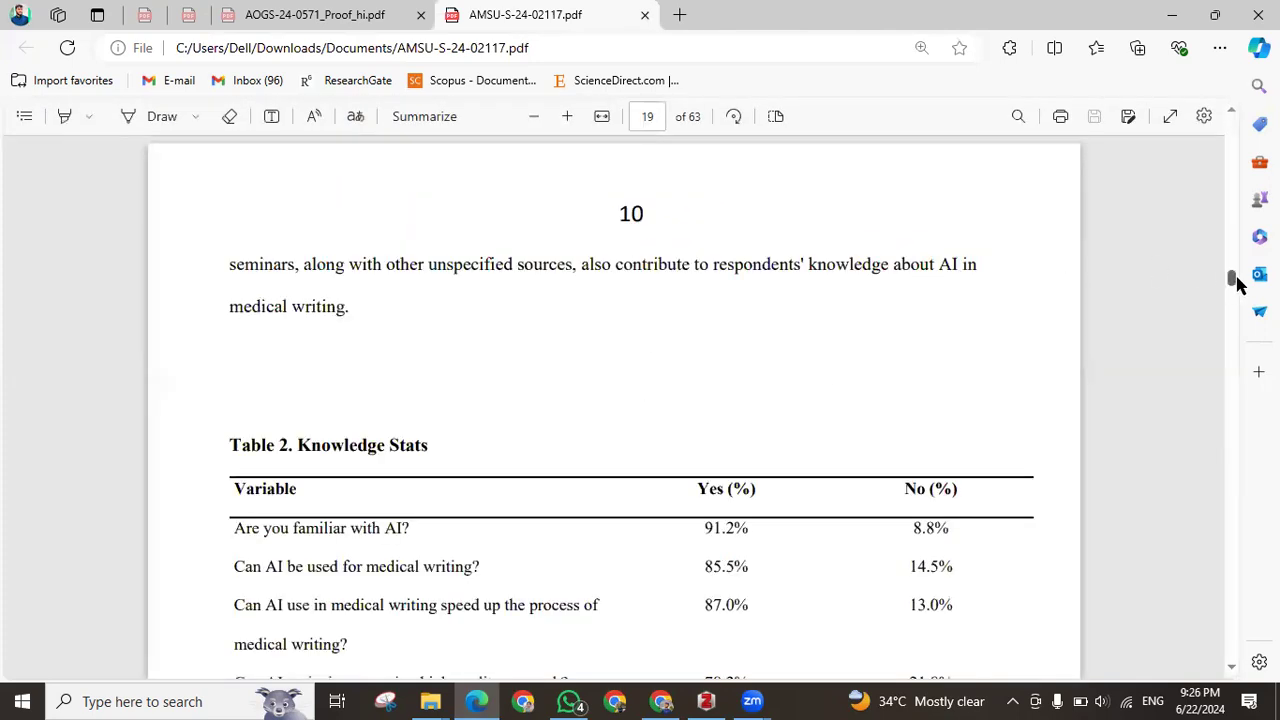
left_click_drag(1231, 283, 1231, 120)
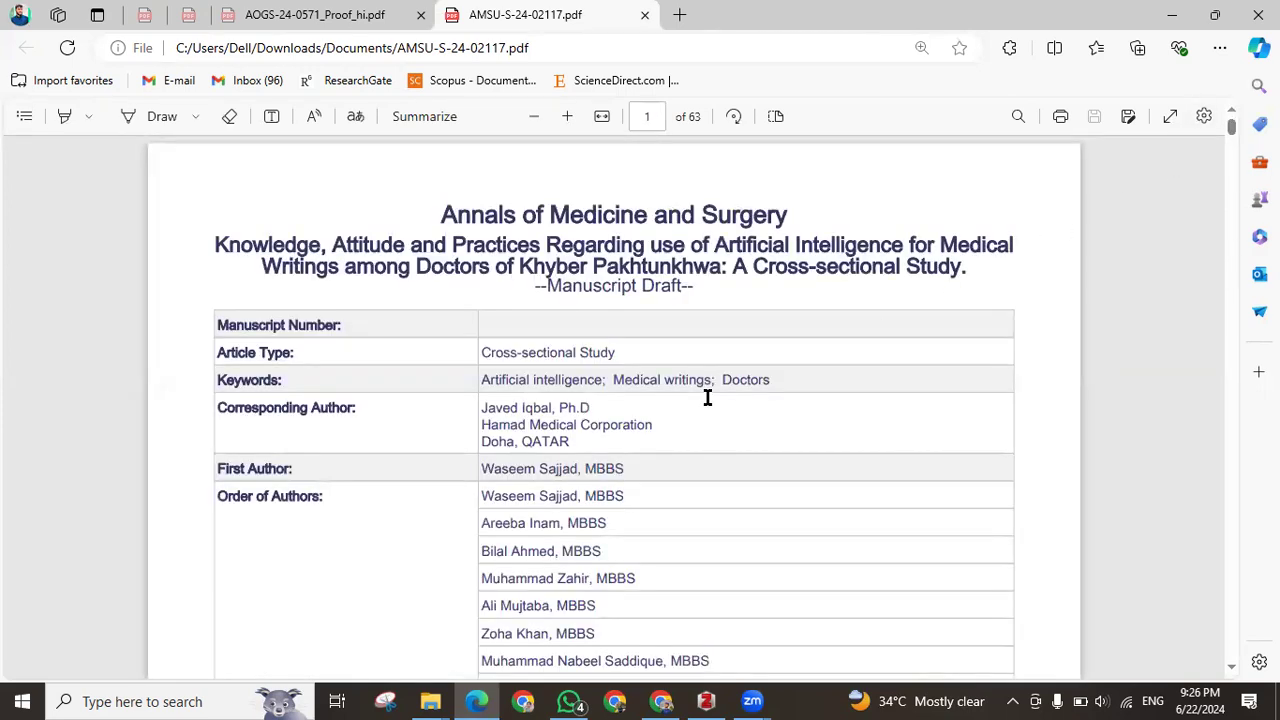
Examine the journal name, manuscript title, article type, keywords and corresponding author on the first page of AMSU-S-24-02117.pdf
left_click_drag(444, 210, 799, 189)
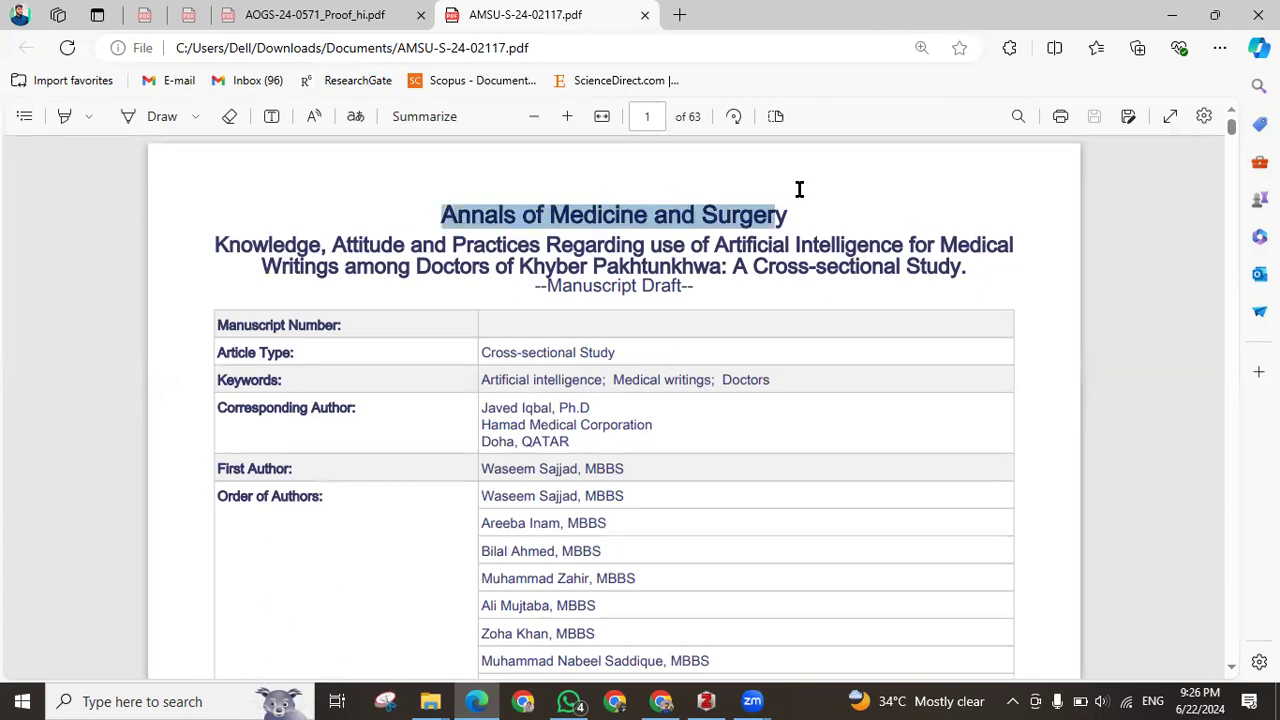
left_click_drag(216, 244, 970, 262)
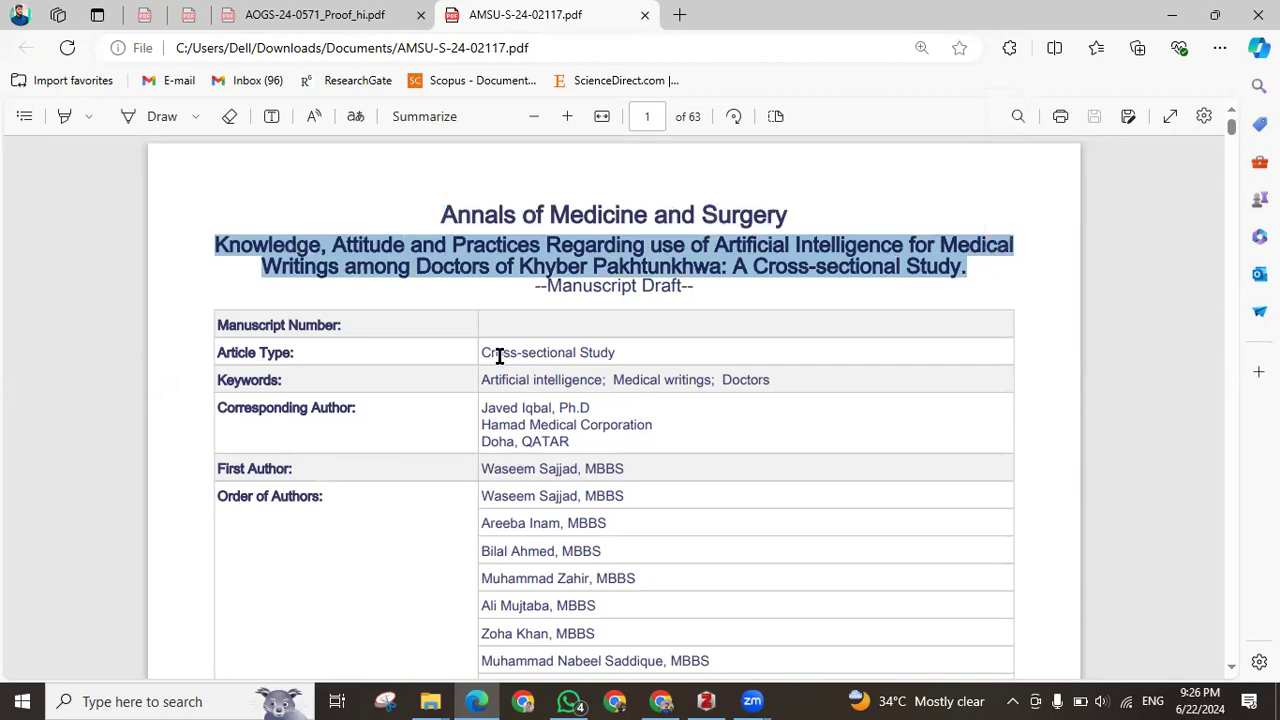
left_click_drag(480, 350, 636, 331)
left_click_drag(482, 380, 768, 379)
scroll(493, 429, "down", 2)
left_click_drag(480, 286, 597, 317)
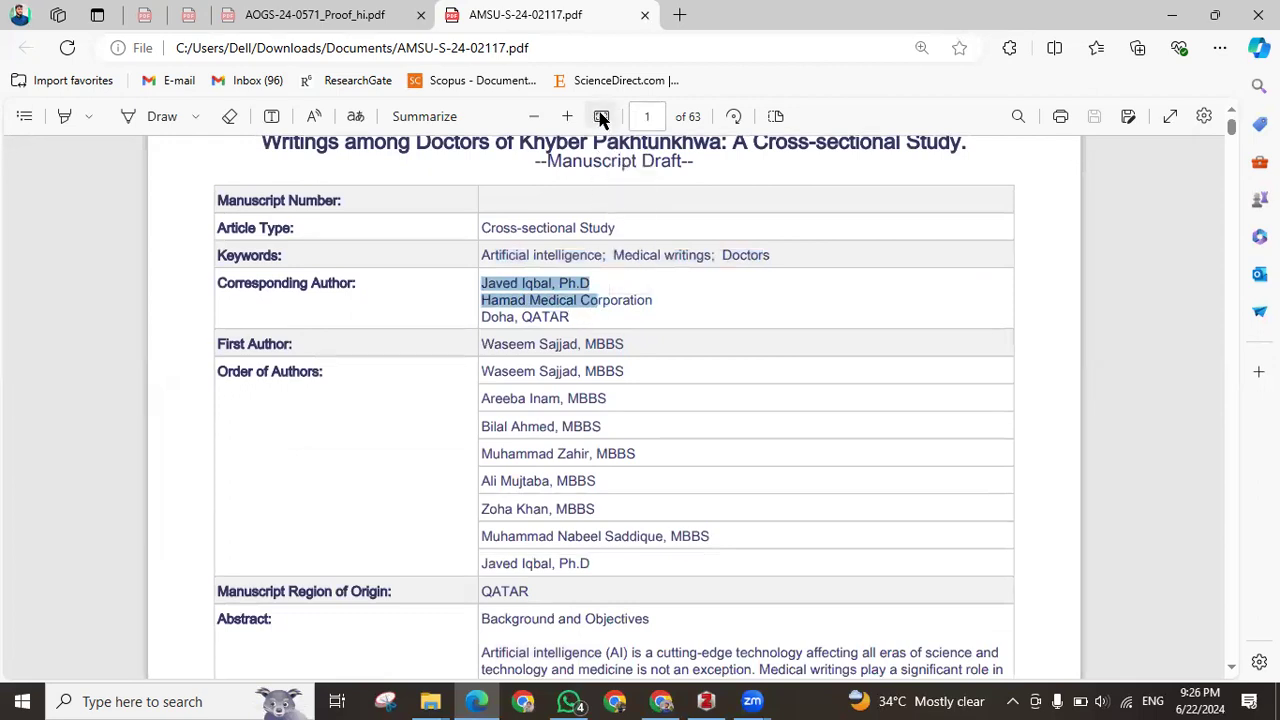
left_click(601, 116)
left_click(601, 116)
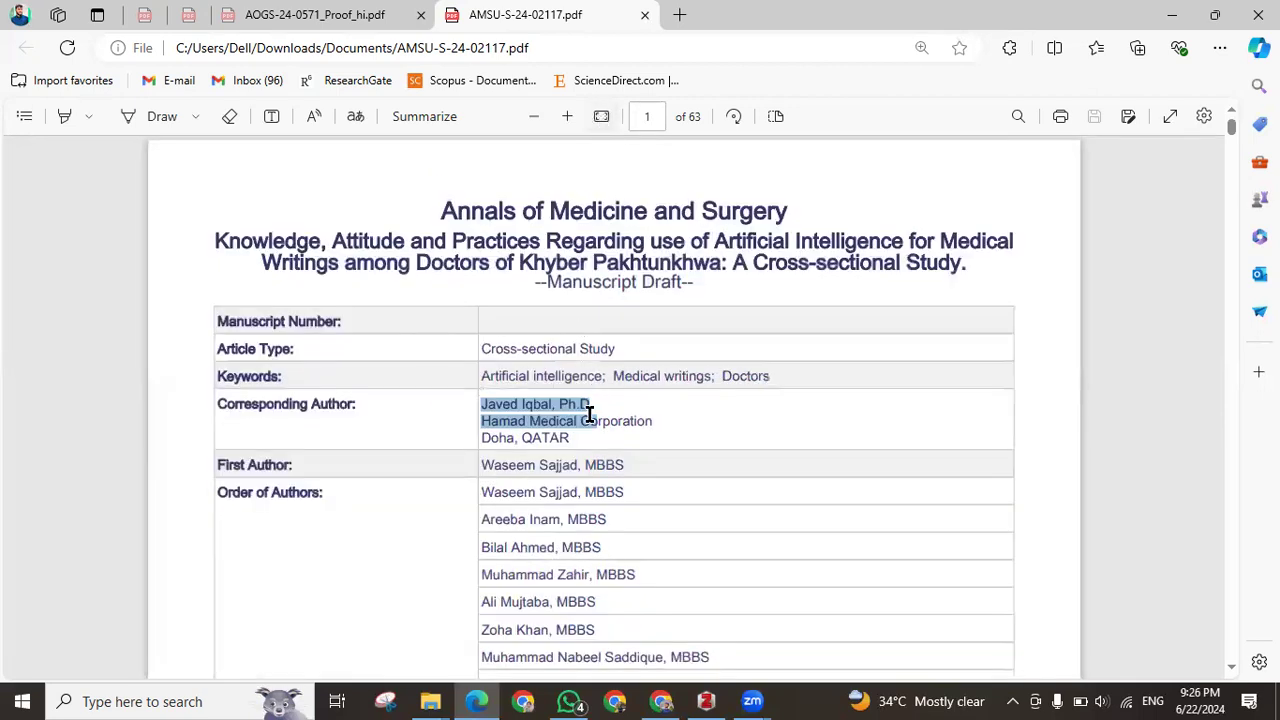
Examine the order of authors in the details table of AMSU-S-24-02117.pdf
scroll(590, 415, "down", 2)
left_click_drag(480, 338, 583, 509)
left_click(480, 362)
left_click_drag(481, 362, 582, 560)
Examine the Background and Objectives, Materials and Methods, and Results sections of the abstract in the details table
scroll(527, 485, "down", 2)
scroll(527, 485, "down", 1)
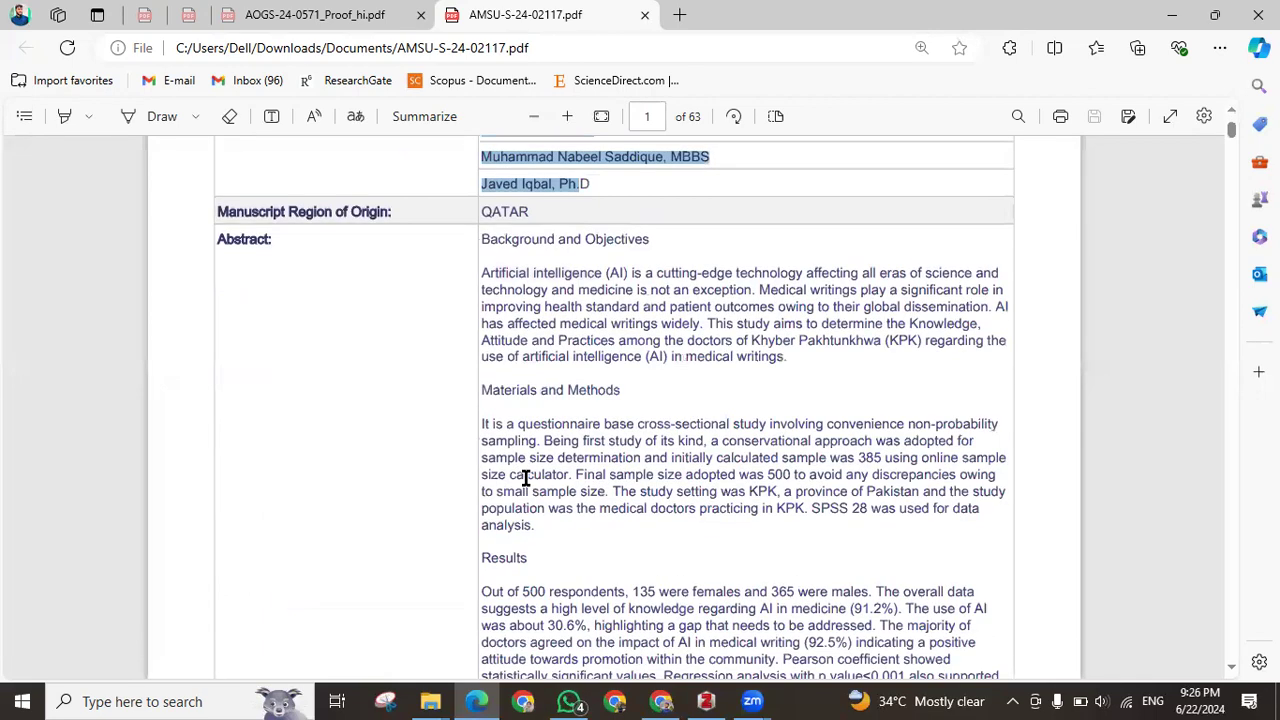
left_click_drag(482, 240, 675, 241)
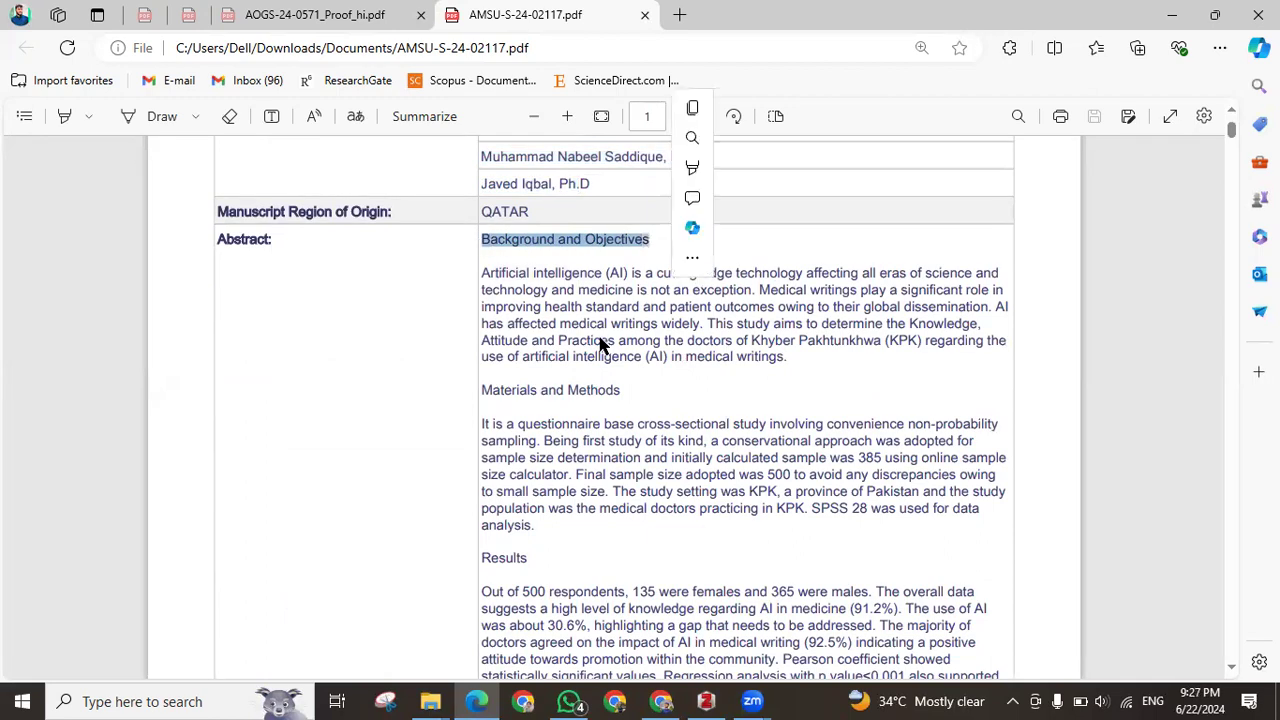
left_click(500, 390)
left_click_drag(500, 390, 646, 396)
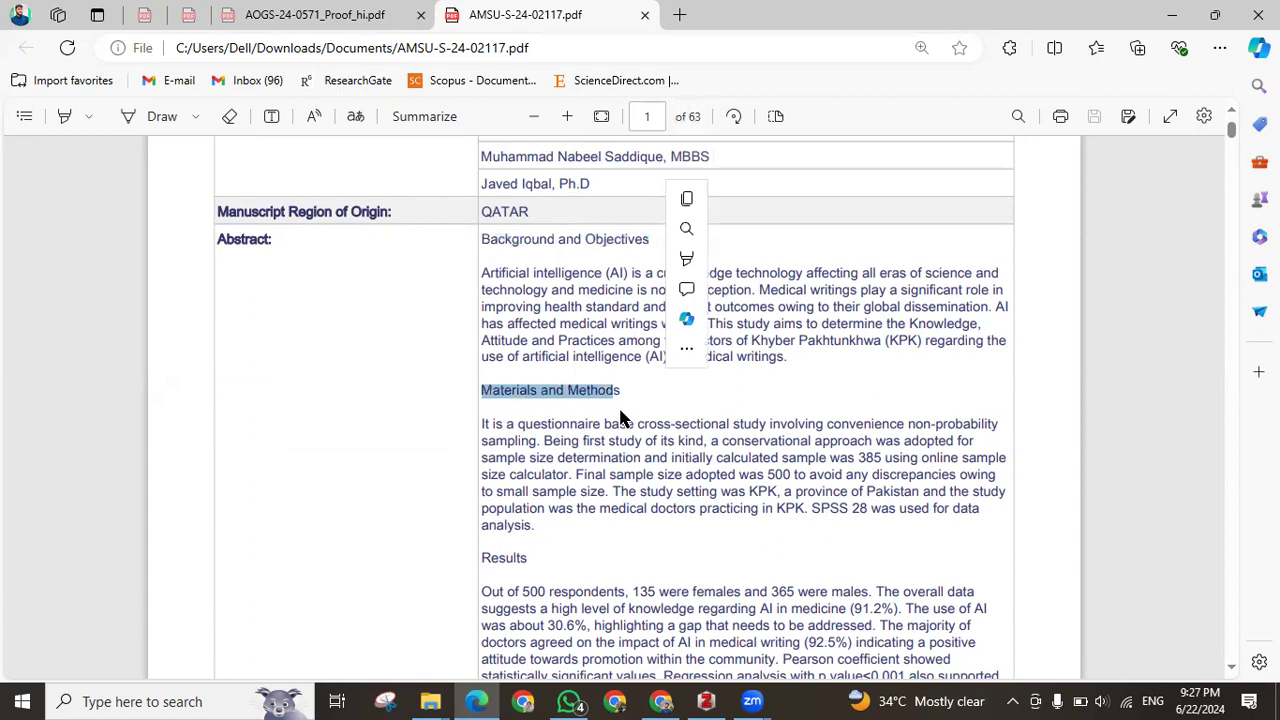
scroll(557, 443, "down", 1)
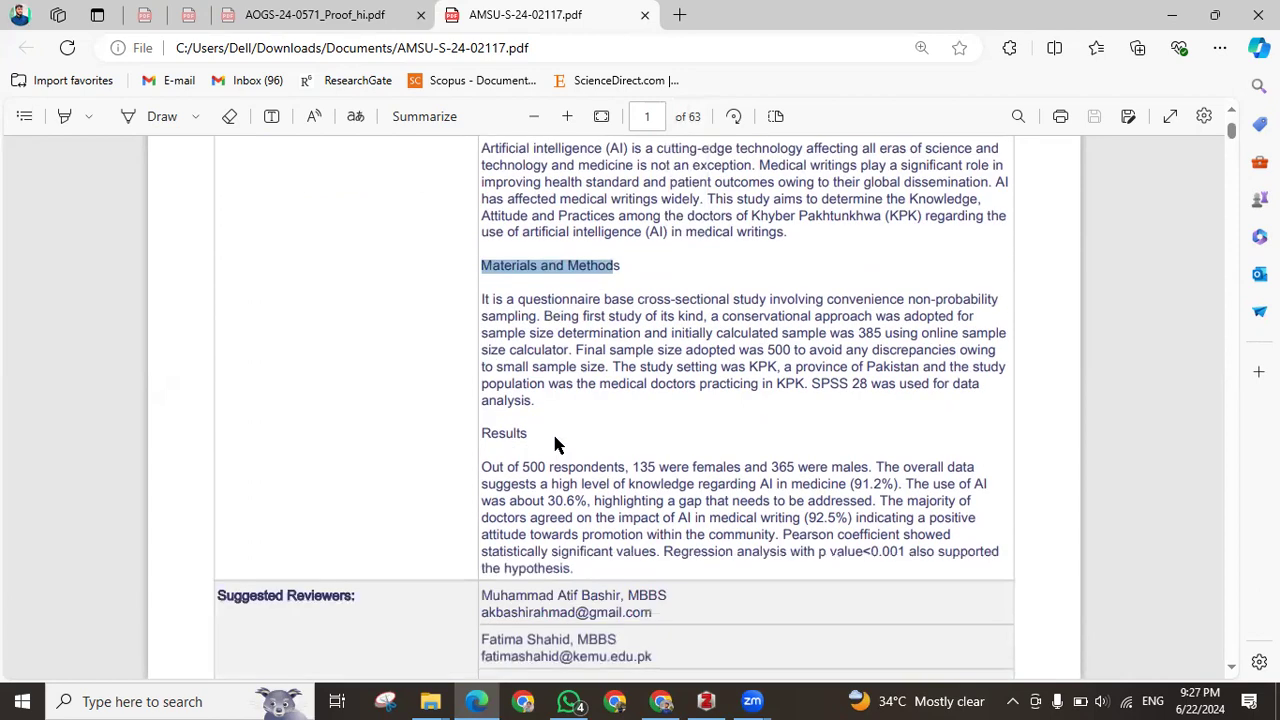
left_click_drag(480, 437, 520, 443)
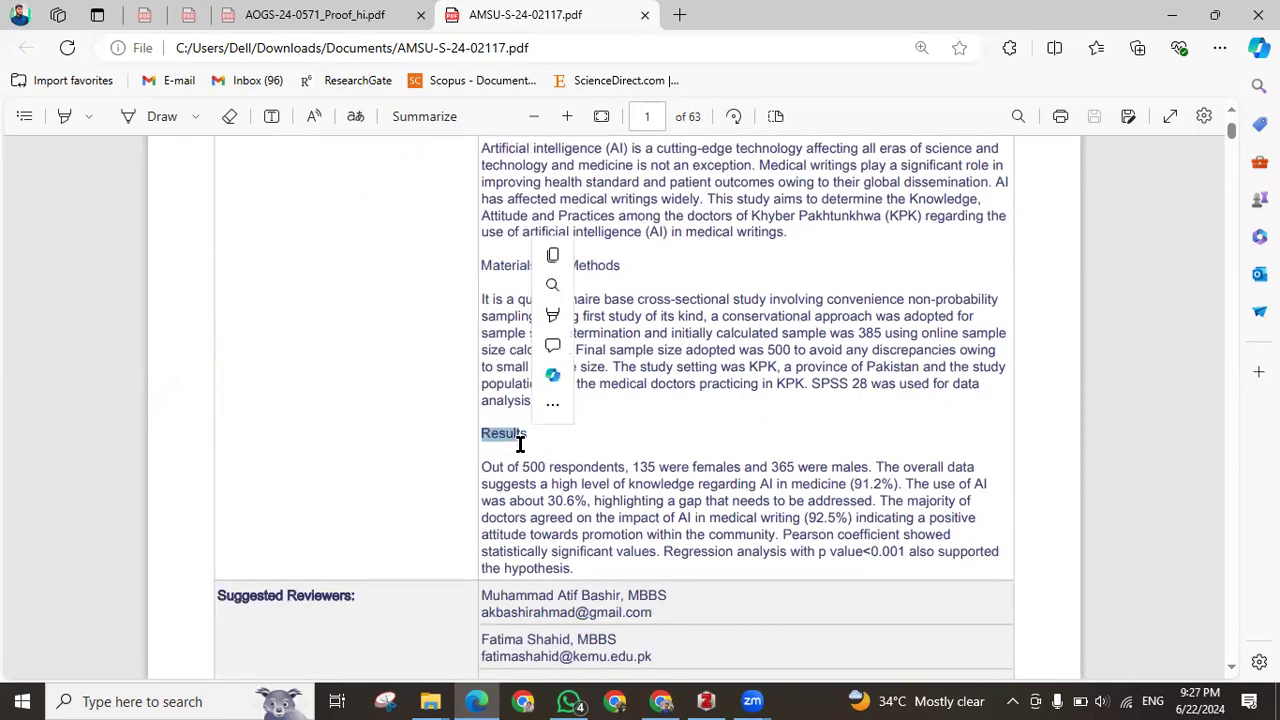
scroll(517, 443, "up", 2)
scroll(520, 444, "down", 1)
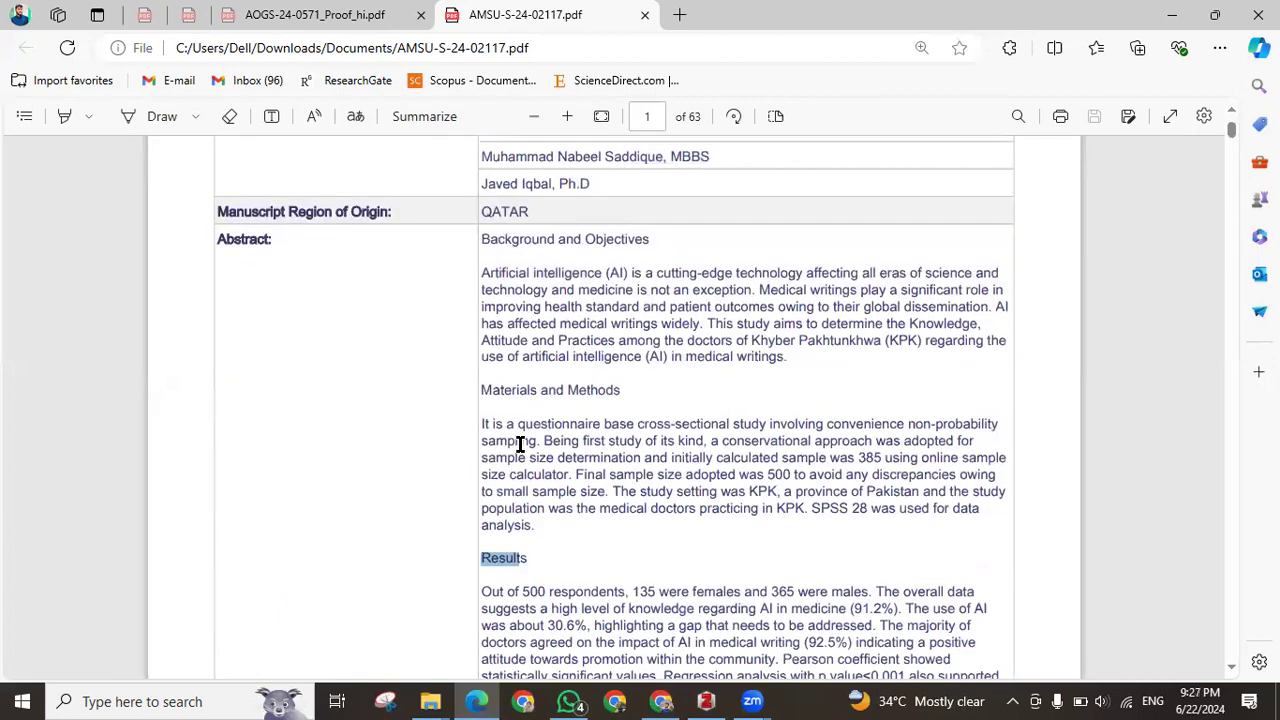
scroll(520, 444, "down", 2)
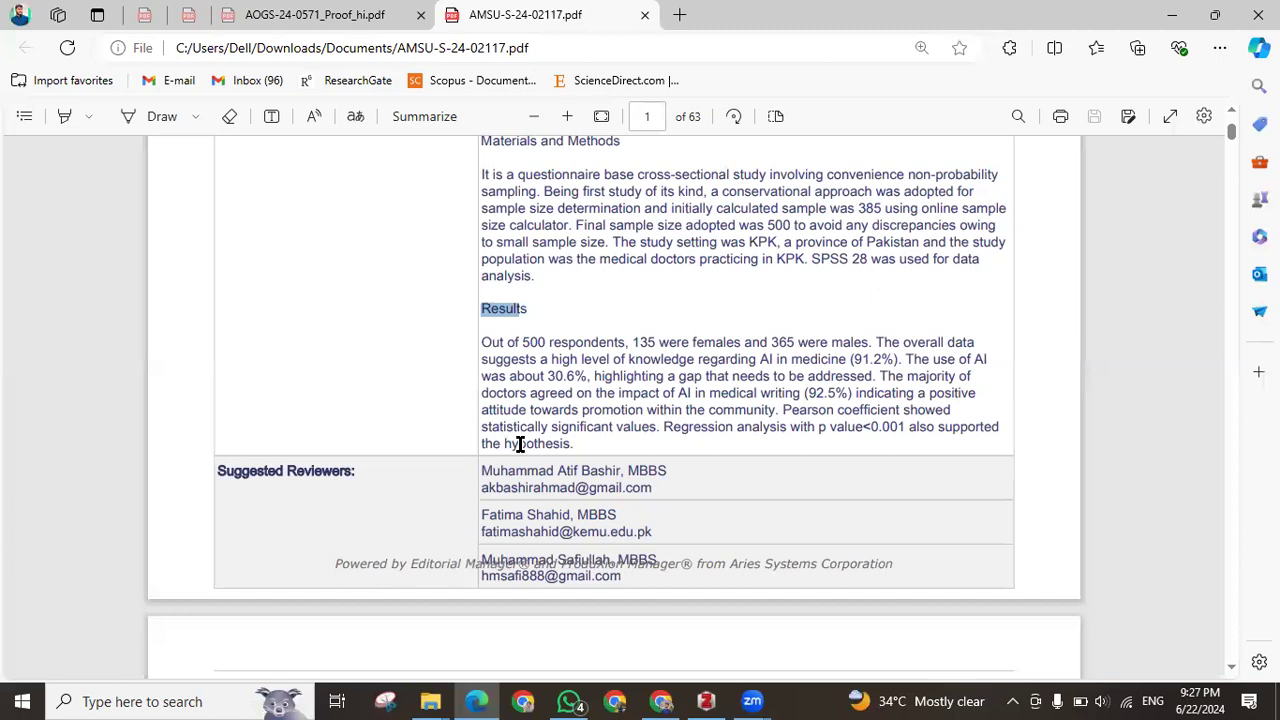
scroll(520, 444, "down", 1)
left_click_drag(480, 343, 594, 443)
Examine the ethical approval, consent and funding entries on the first page of the Author Disclosure Form
scroll(594, 443, "down", 9)
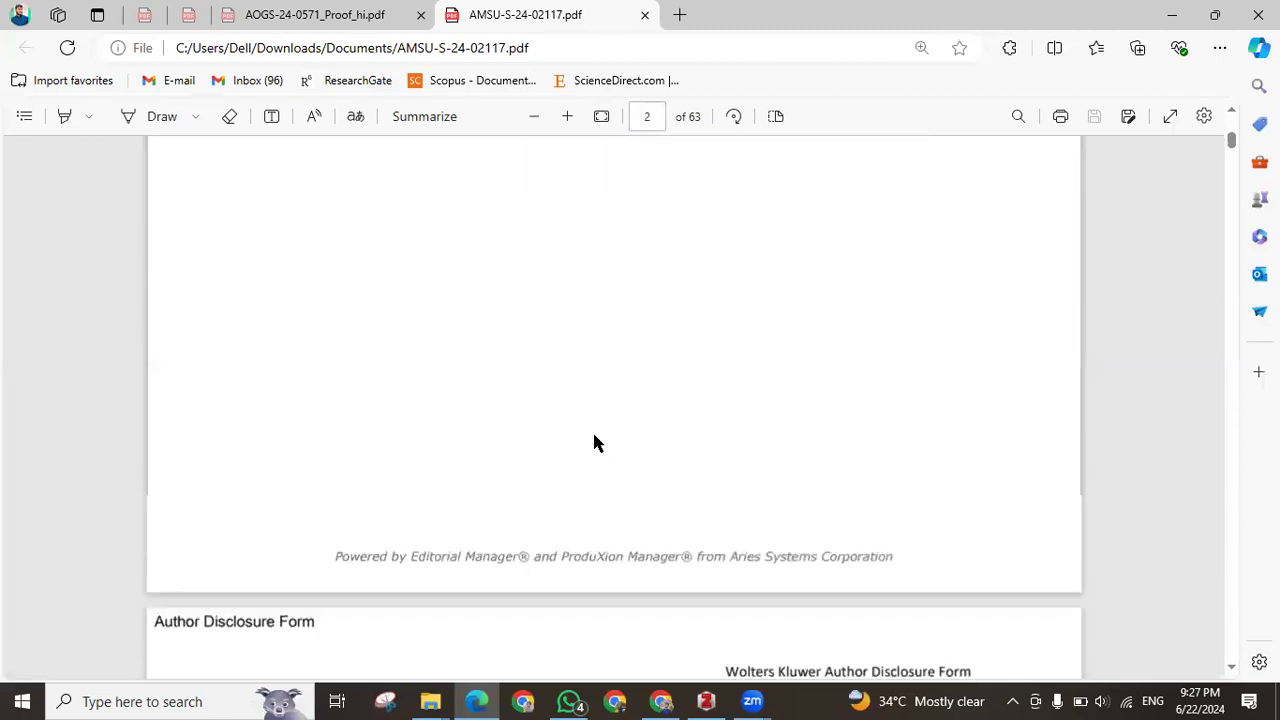
scroll(594, 443, "down", 3)
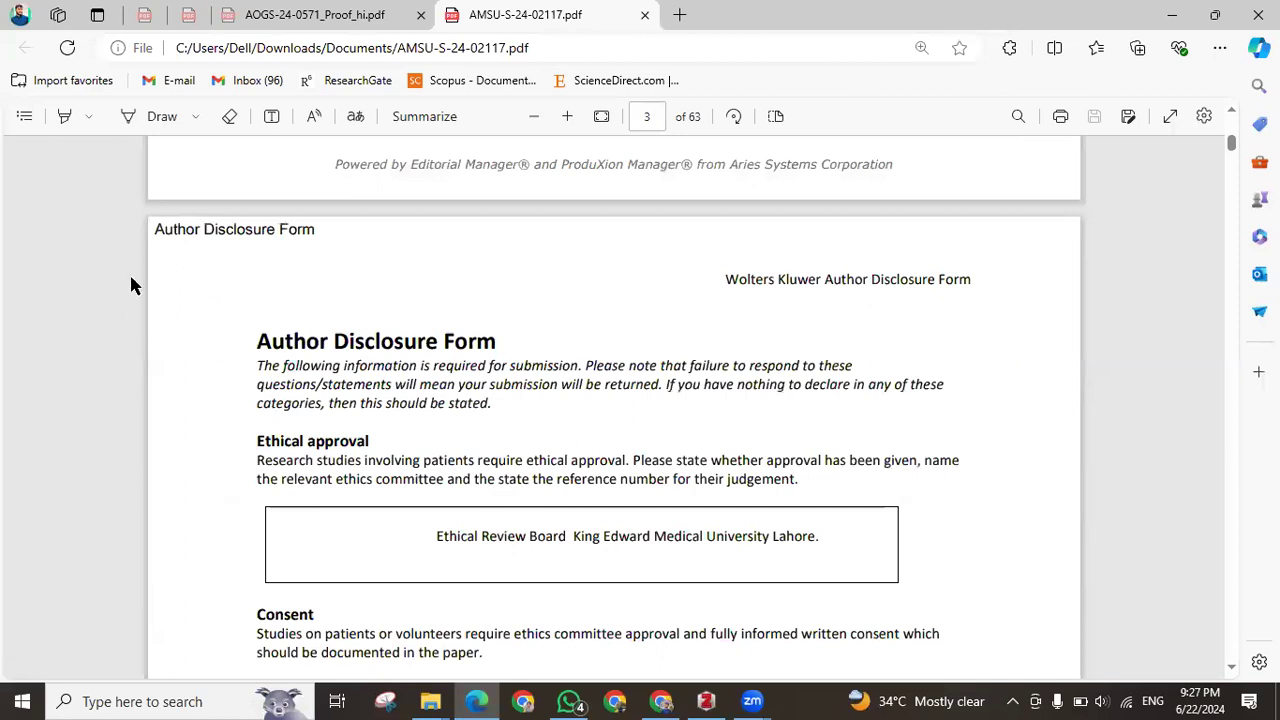
left_click_drag(150, 232, 323, 231)
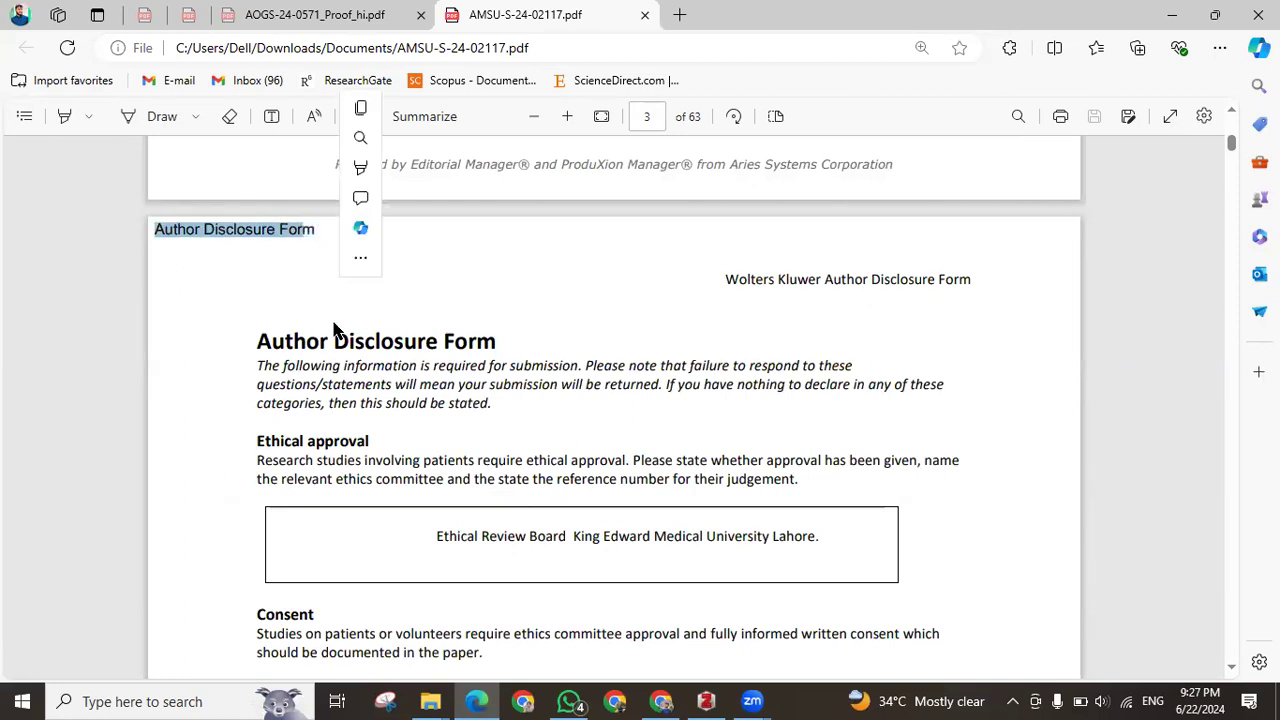
left_click_drag(437, 540, 815, 538)
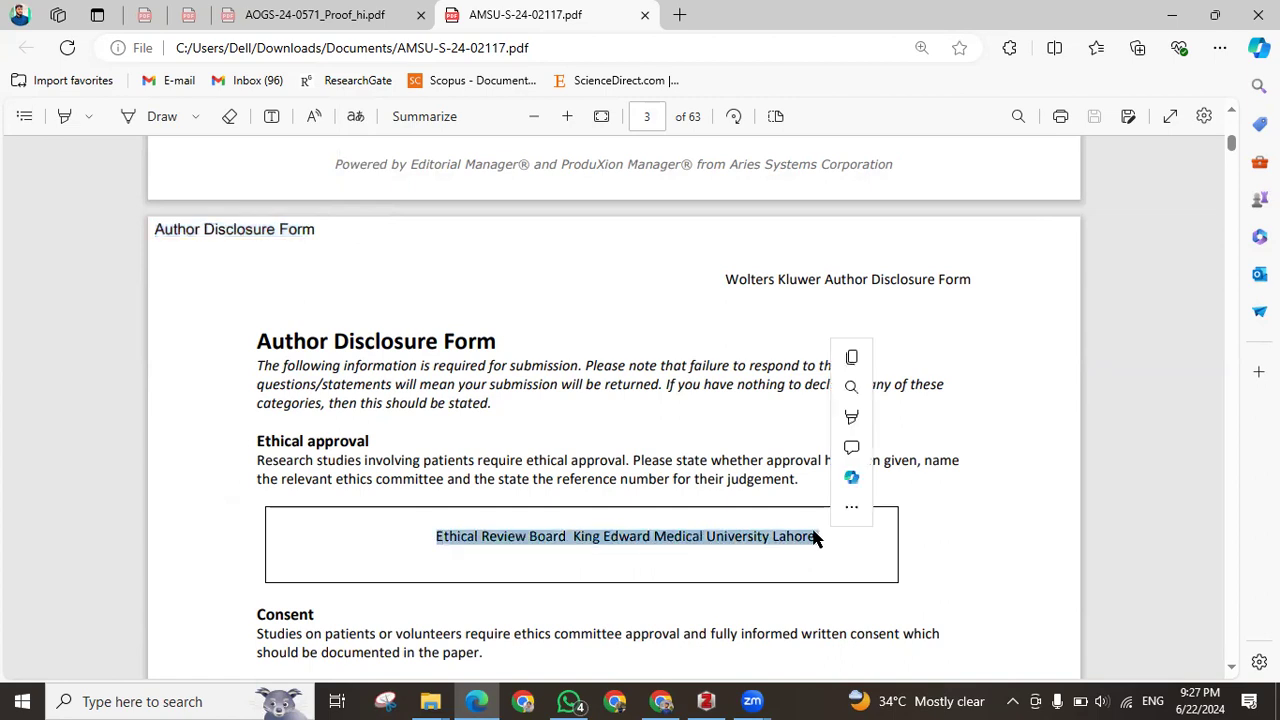
scroll(284, 527, "down", 1)
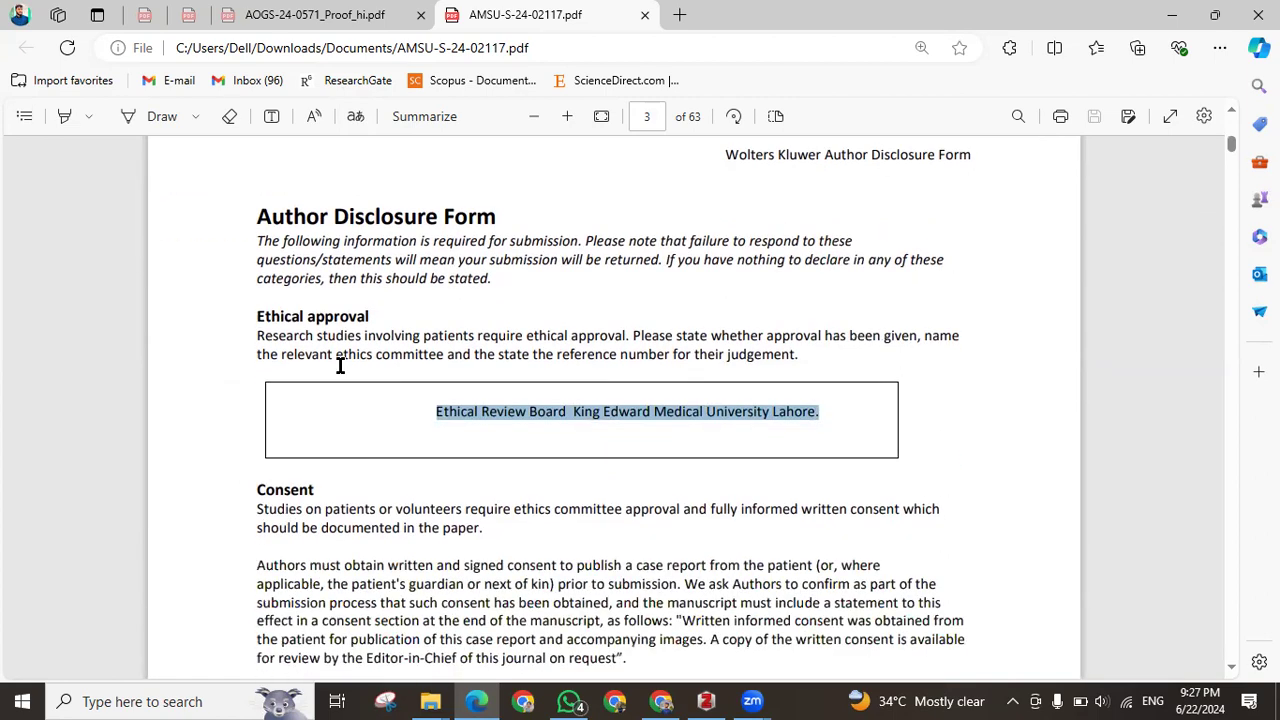
scroll(345, 457, "down", 5)
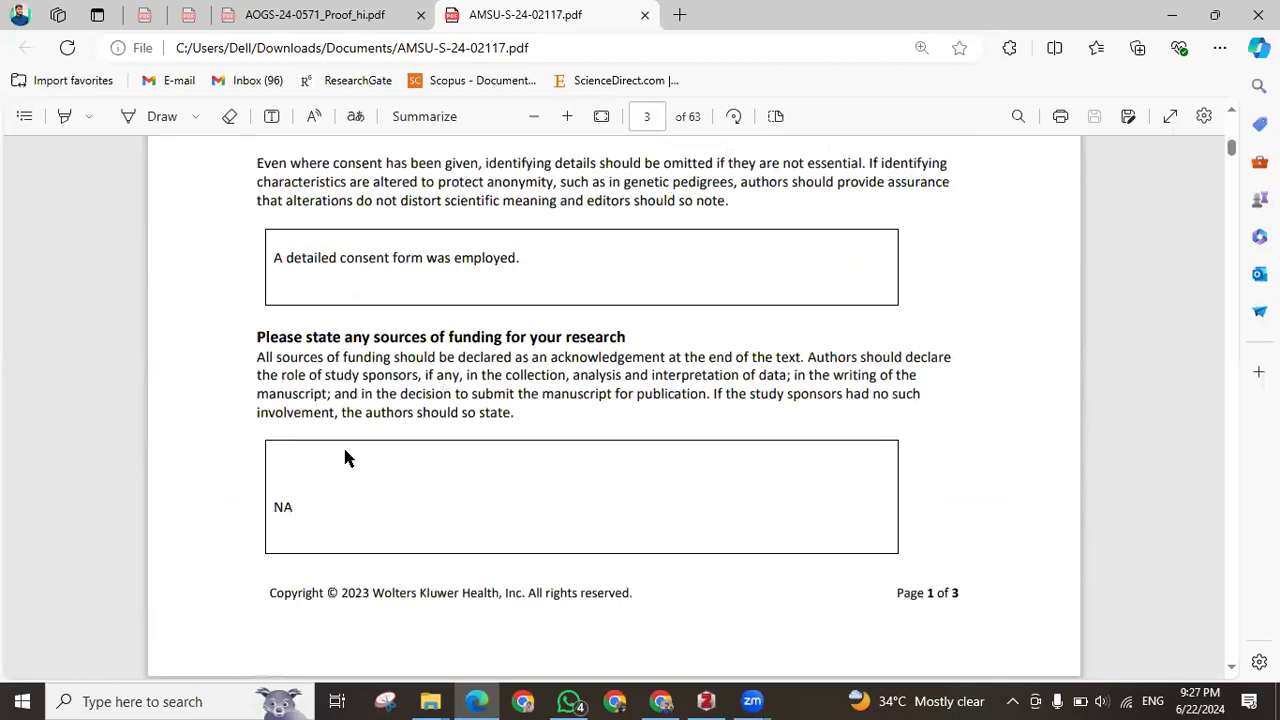
Examine the author contribution, guarantor, research registration, peer review and data availability sections of the Author Disclosure Form
scroll(345, 457, "down", 5)
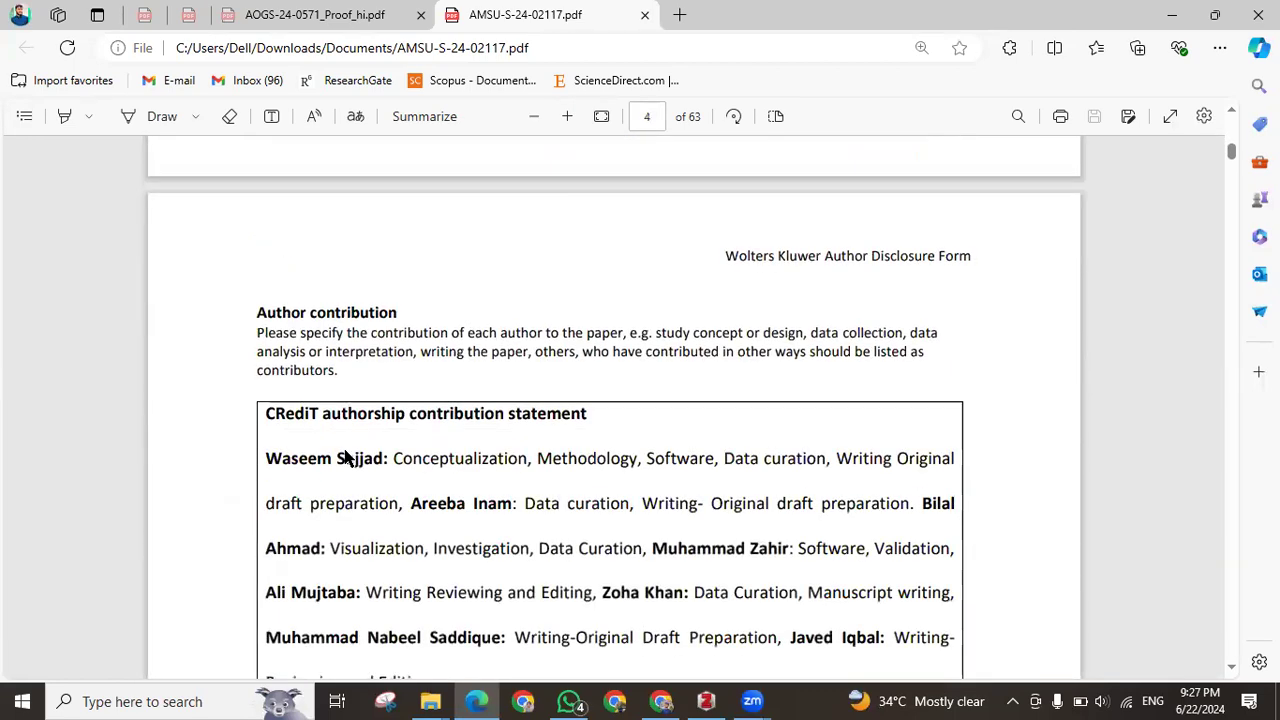
scroll(345, 457, "down", 3)
scroll(345, 457, "up", 1)
scroll(345, 457, "down", 1)
scroll(347, 457, "down", 1)
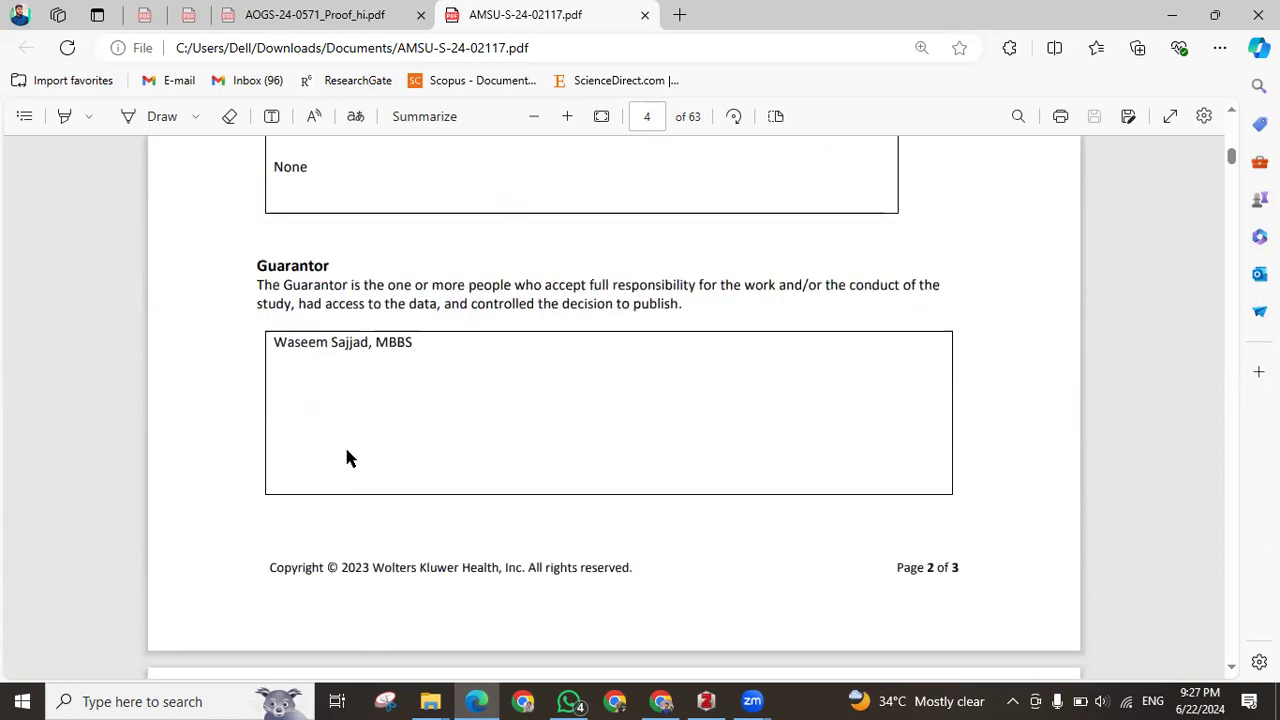
scroll(347, 457, "down", 2)
scroll(347, 457, "down", 7)
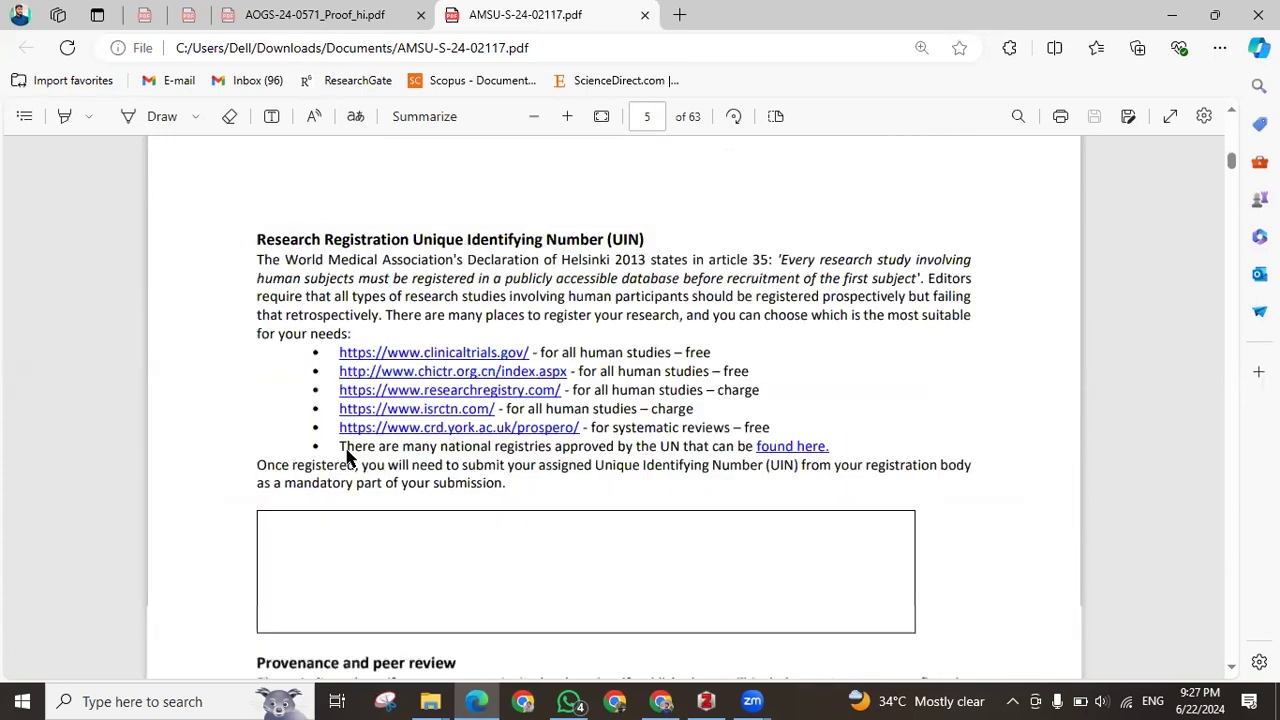
scroll(347, 457, "down", 3)
scroll(347, 457, "up", 5)
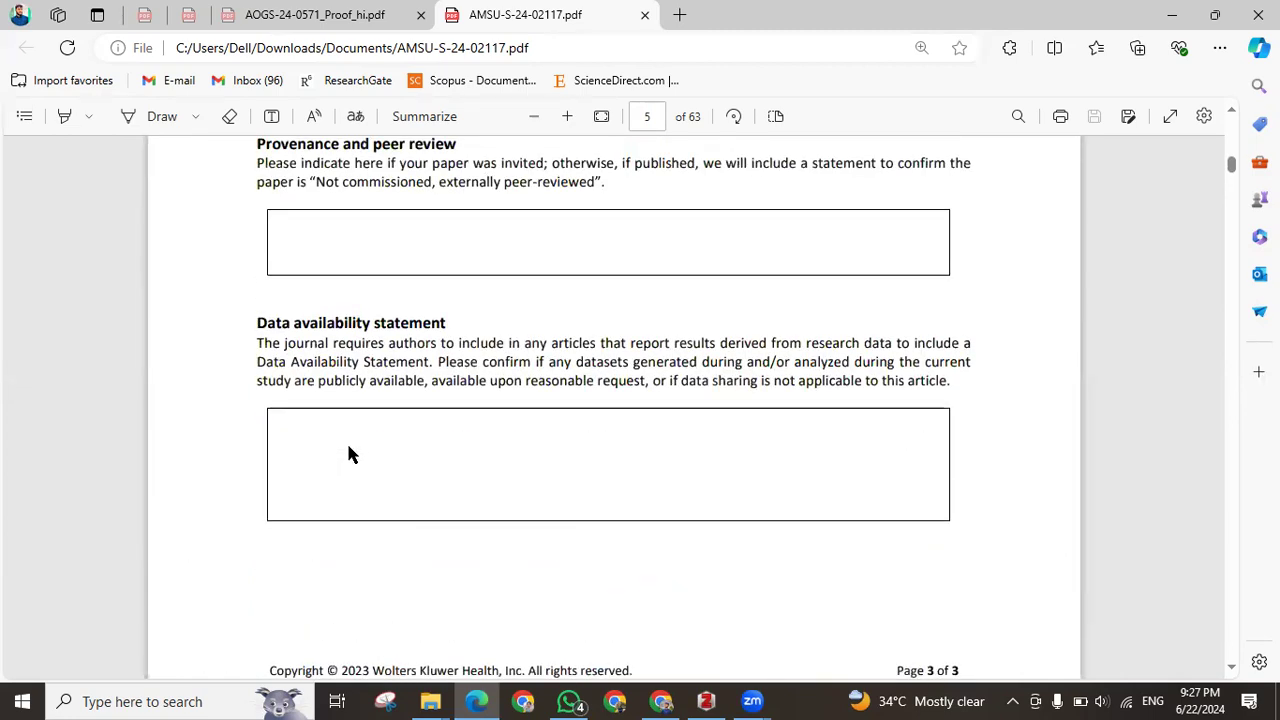
Examine the addressed journal and the opening sentence with the manuscript title in the cover letter
scroll(391, 472, "down", 5)
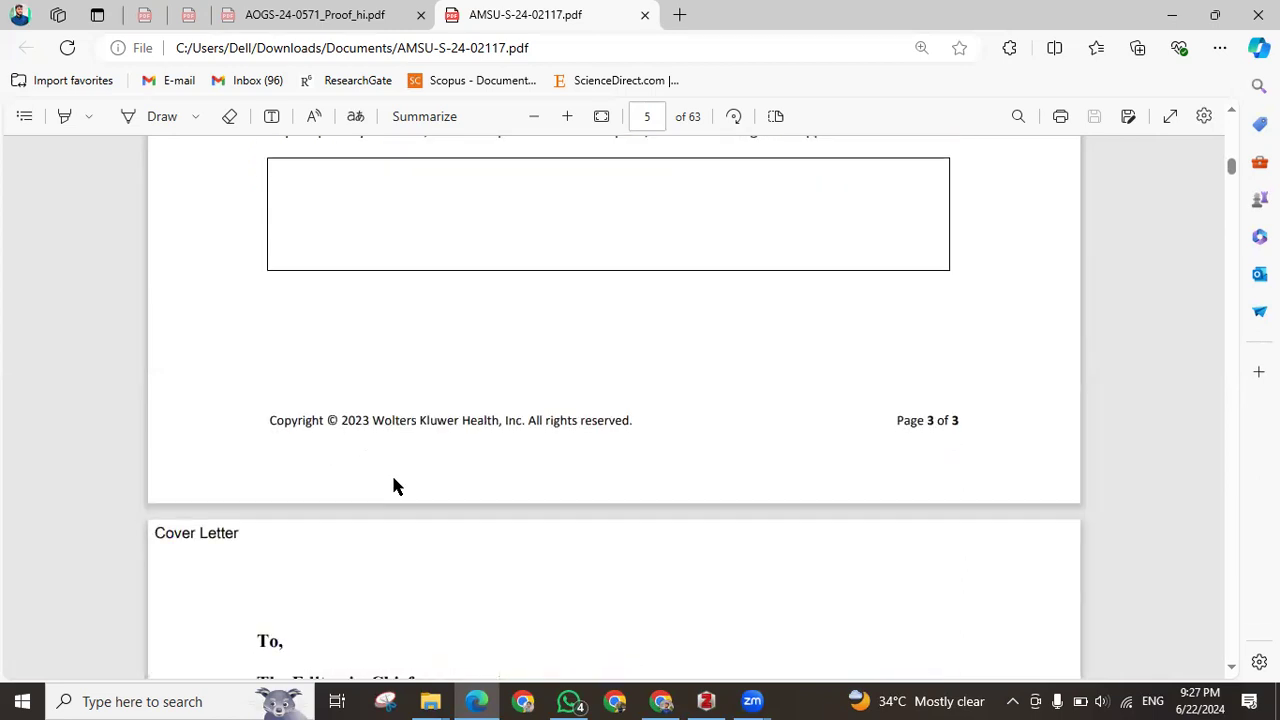
scroll(395, 478, "down", 2)
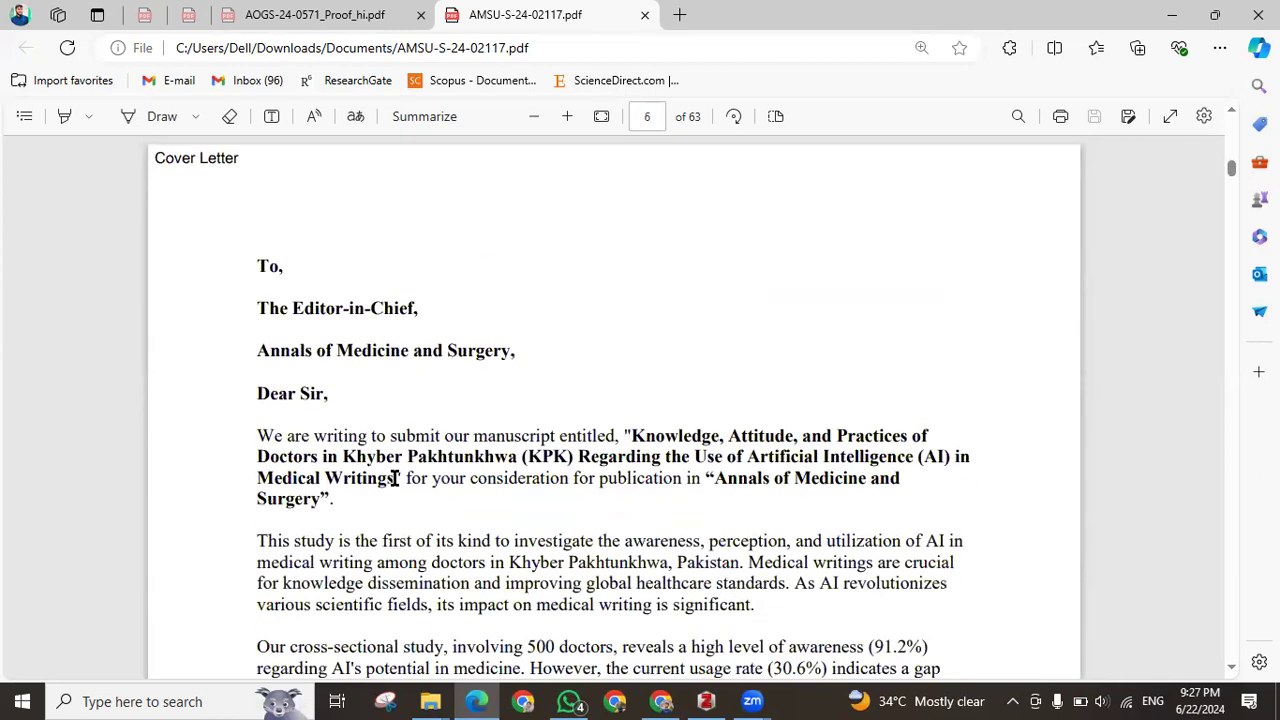
left_click_drag(257, 362, 517, 350)
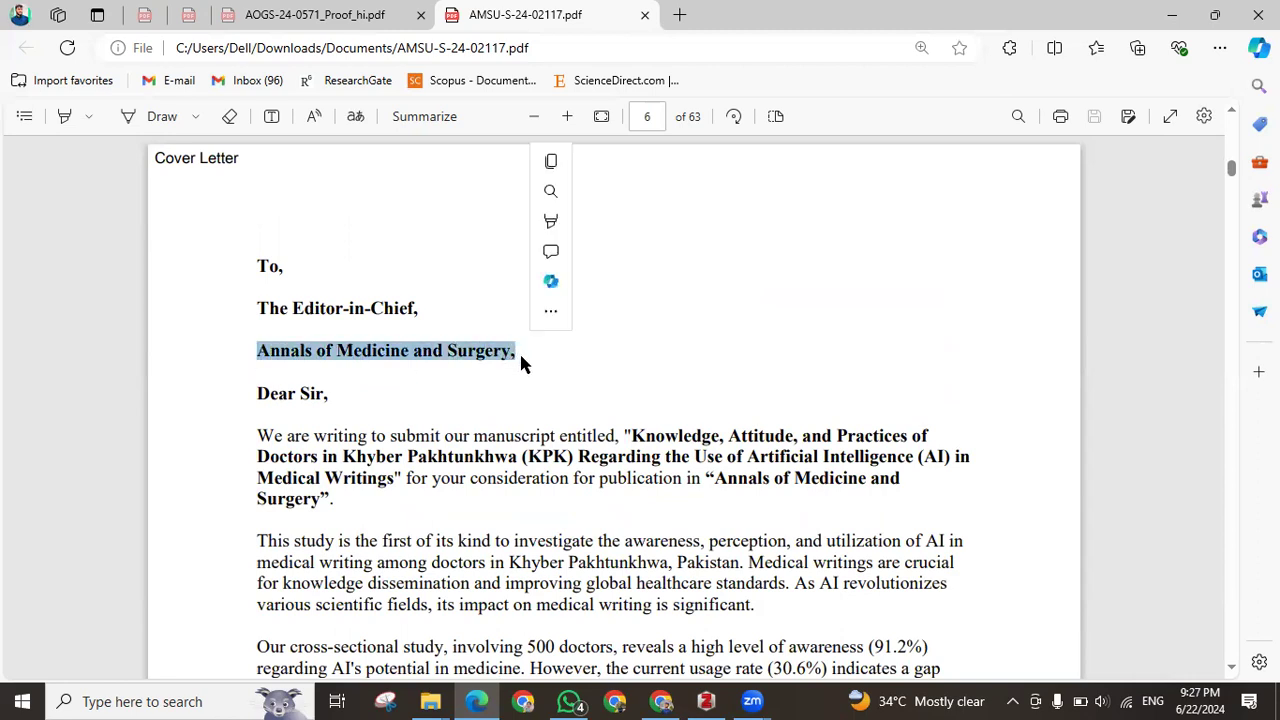
left_click(518, 355)
left_click_drag(254, 357, 512, 352)
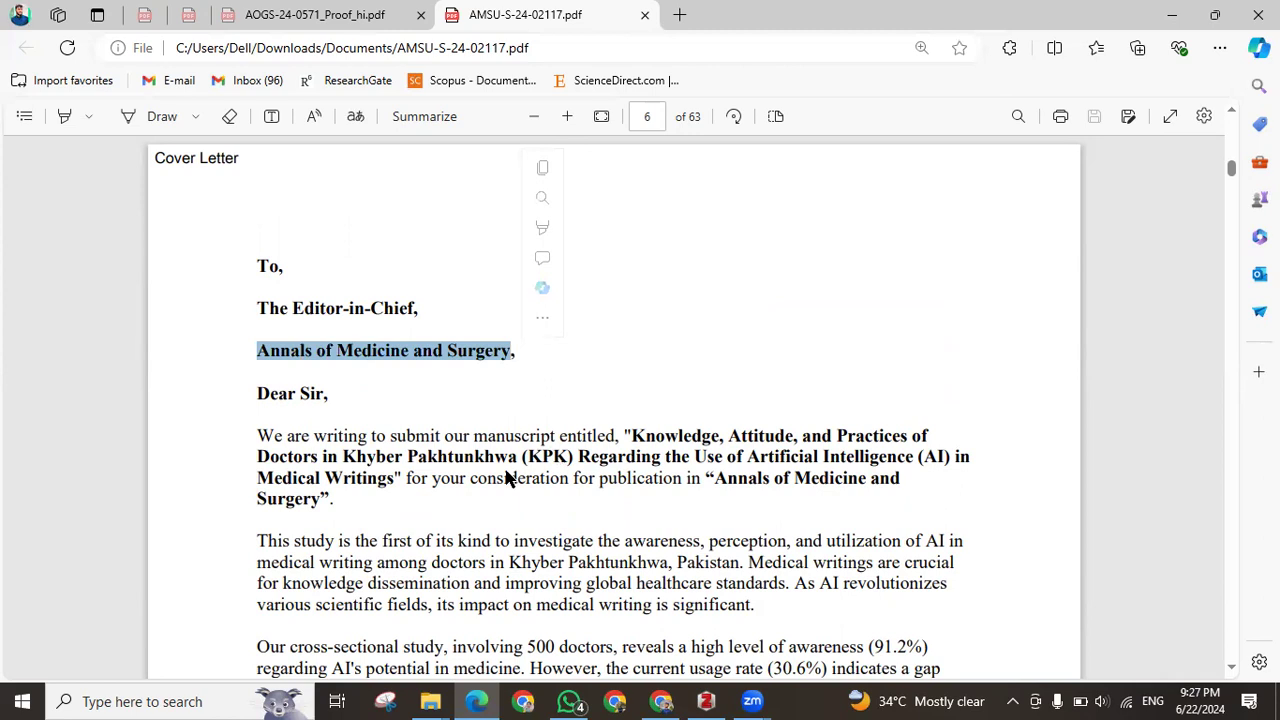
left_click(525, 468)
left_click_drag(628, 432, 343, 512)
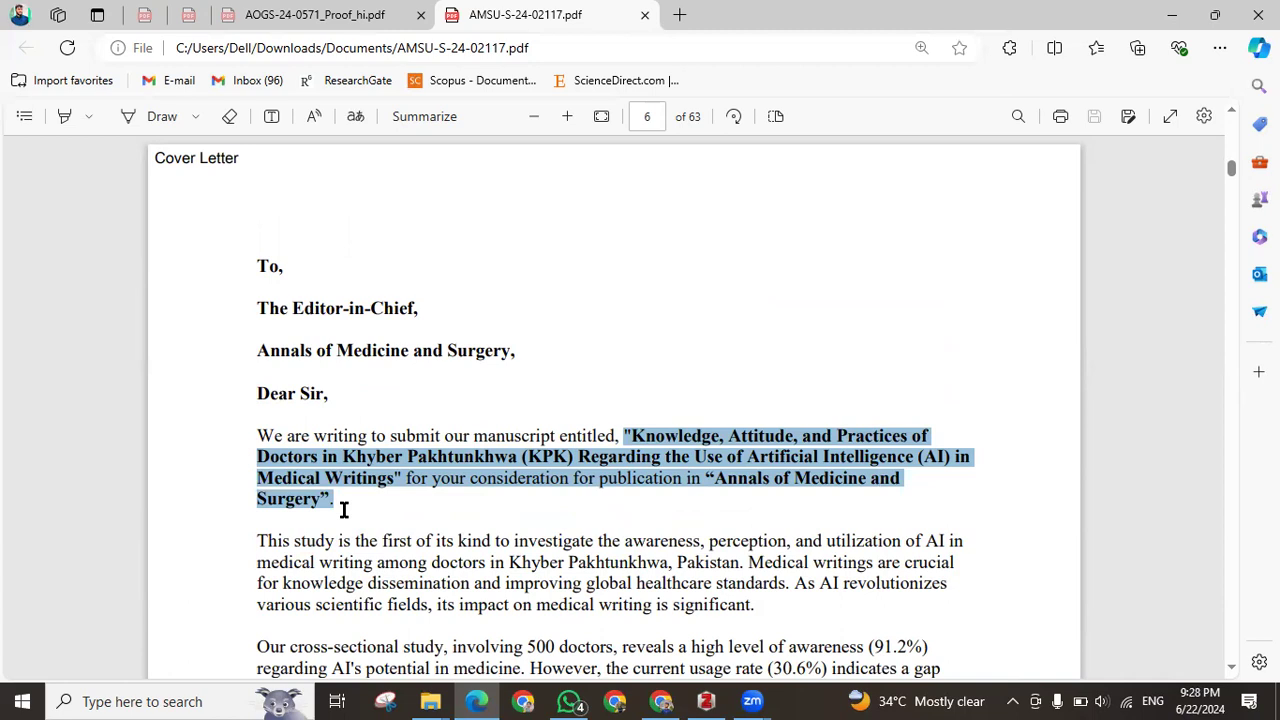
left_click_drag(343, 510, 343, 512)
left_click(484, 475)
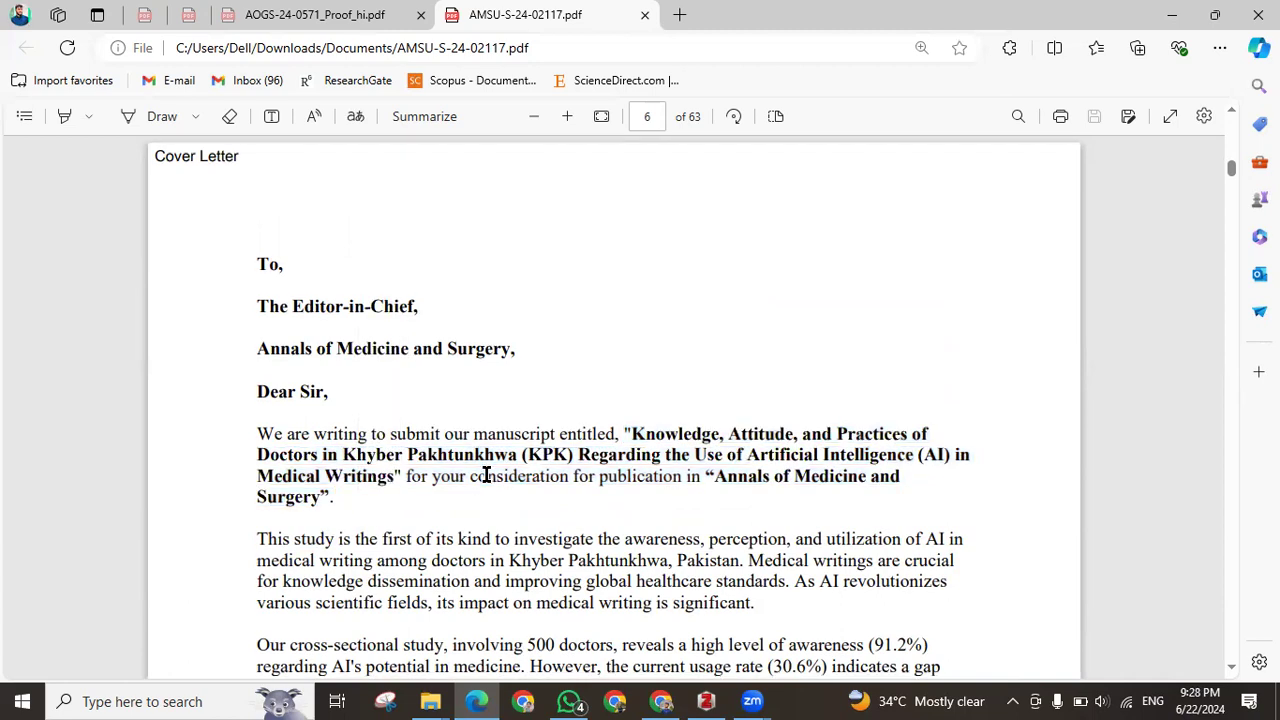
Examine the cover letter's body paragraphs on the study results, findings and contribution to the research field
scroll(486, 475, "down", 1)
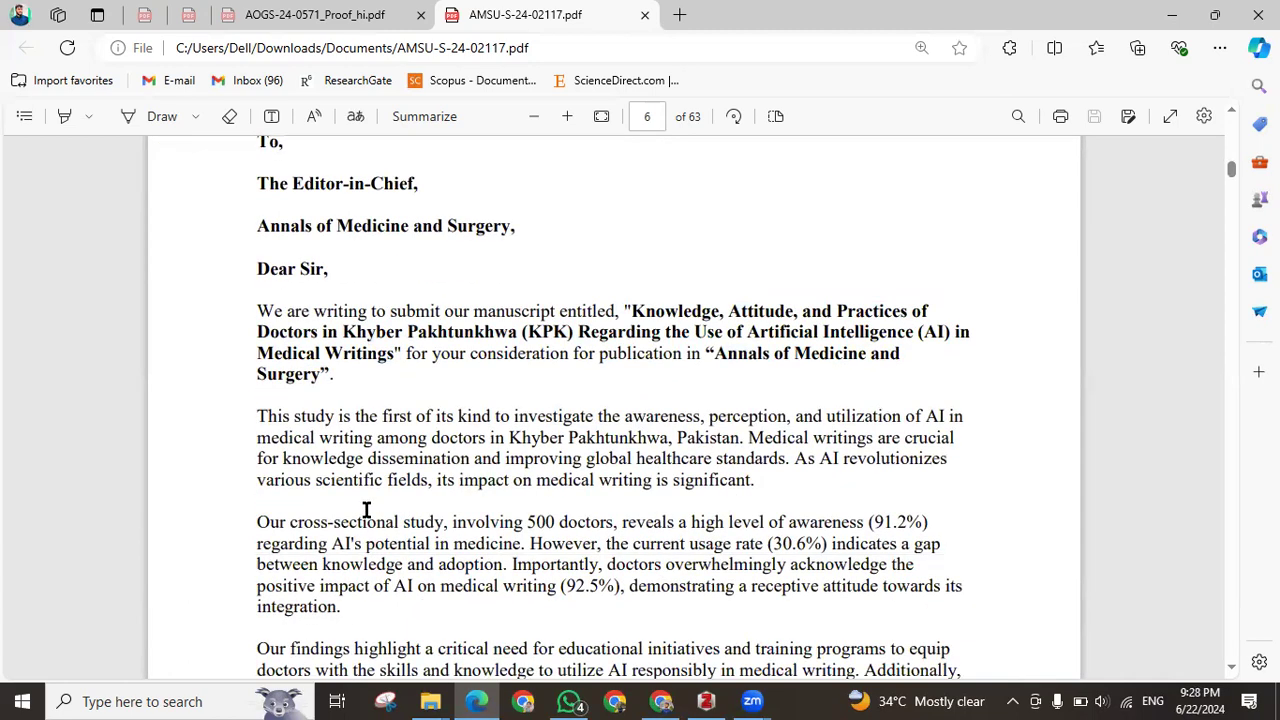
scroll(319, 440, "down", 1)
left_click_drag(258, 397, 372, 485)
scroll(269, 425, "down", 1)
left_click_drag(256, 400, 691, 477)
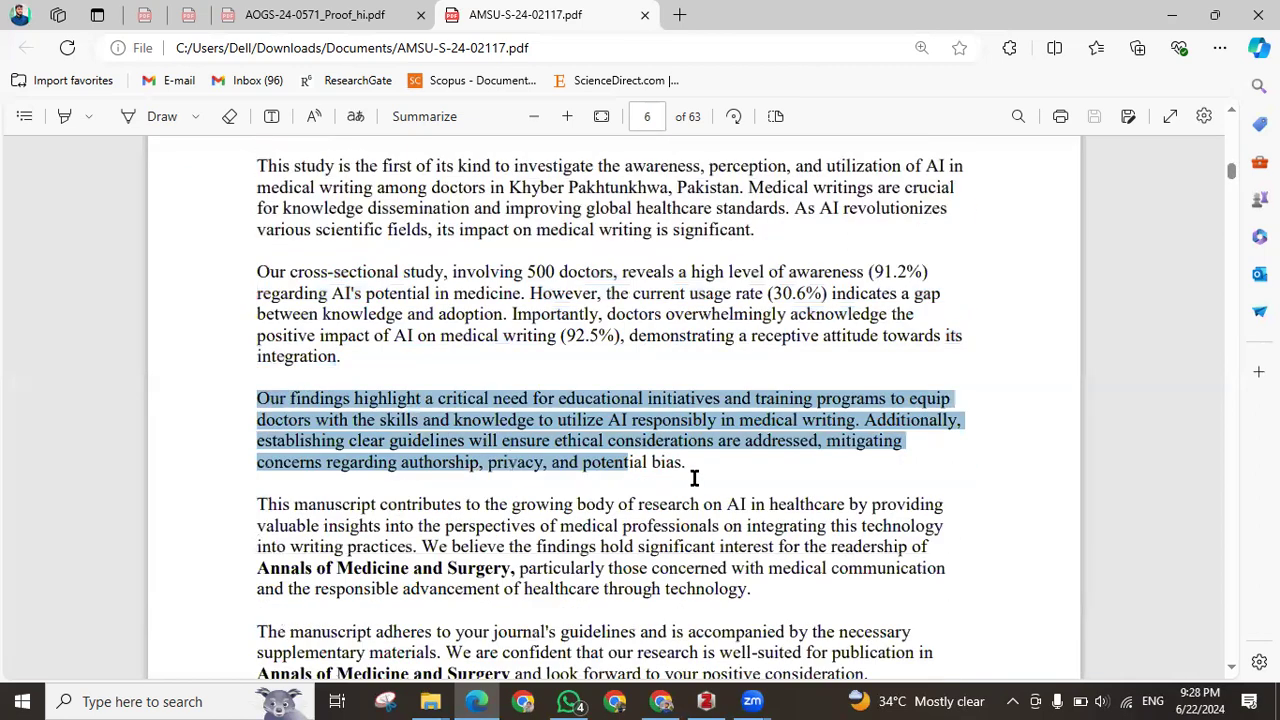
scroll(289, 406, "down", 2)
left_click_drag(270, 258, 773, 347)
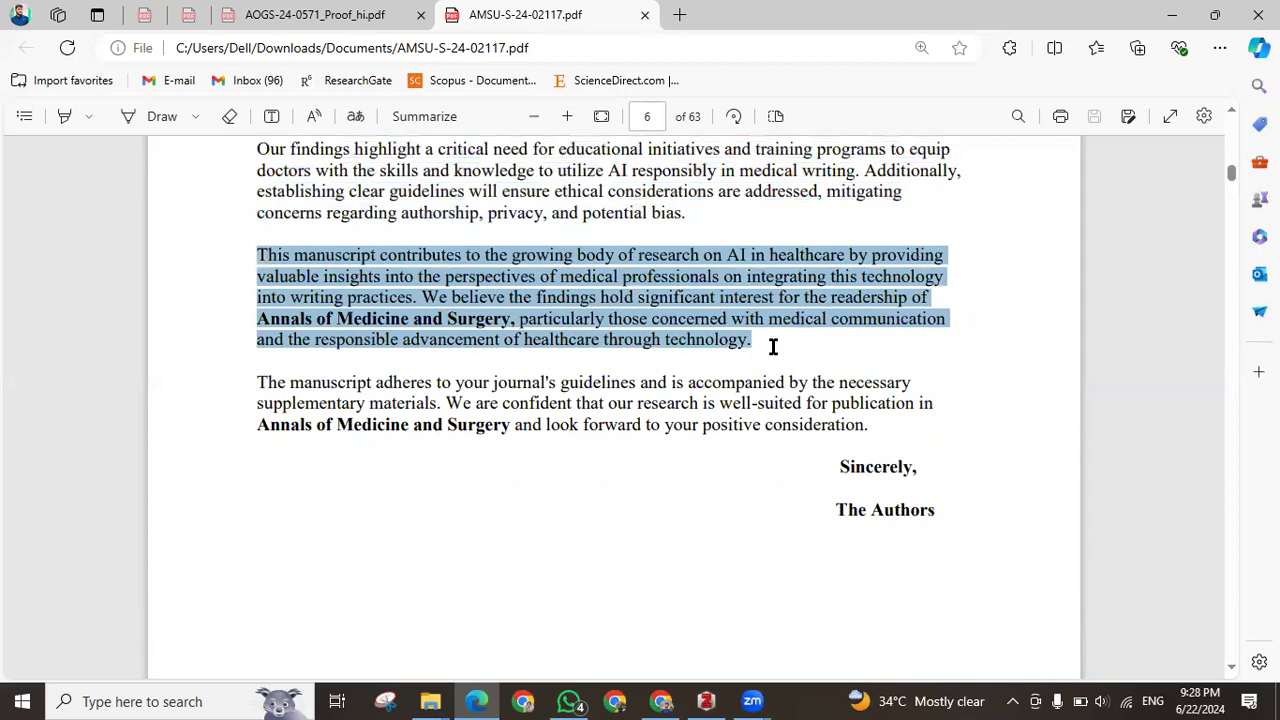
Examine the heading and bullet points on the Highlights (for review) page
scroll(772, 360, "down", 7)
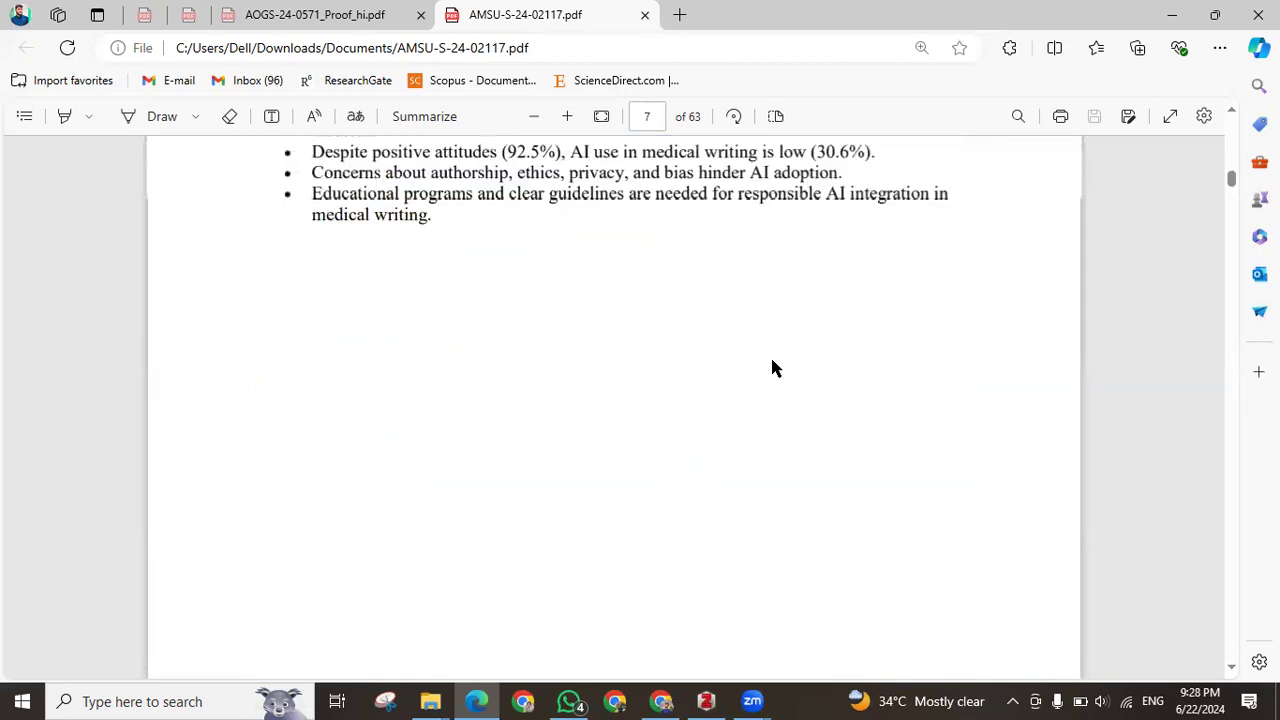
scroll(772, 368, "up", 3)
left_click_drag(254, 374, 404, 374)
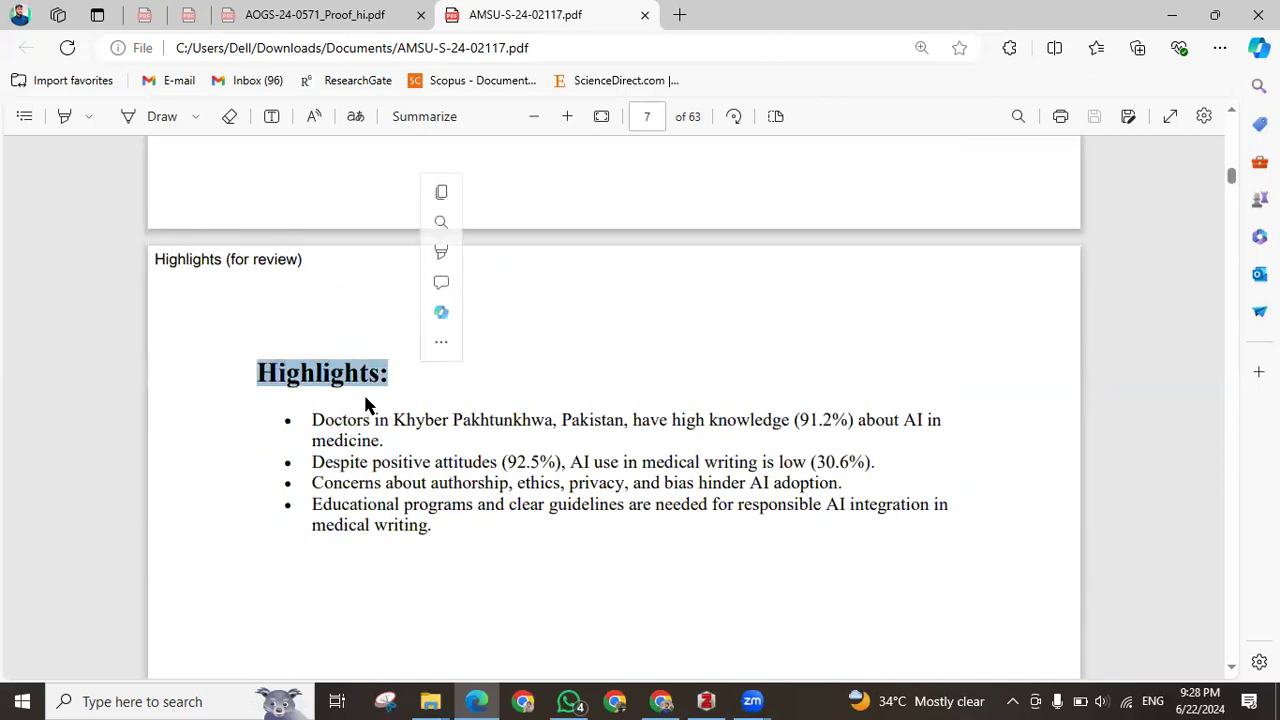
left_click_drag(313, 420, 390, 447)
left_click_drag(316, 466, 940, 443)
left_click(853, 465)
left_click_drag(310, 488, 848, 508)
left_click(365, 535)
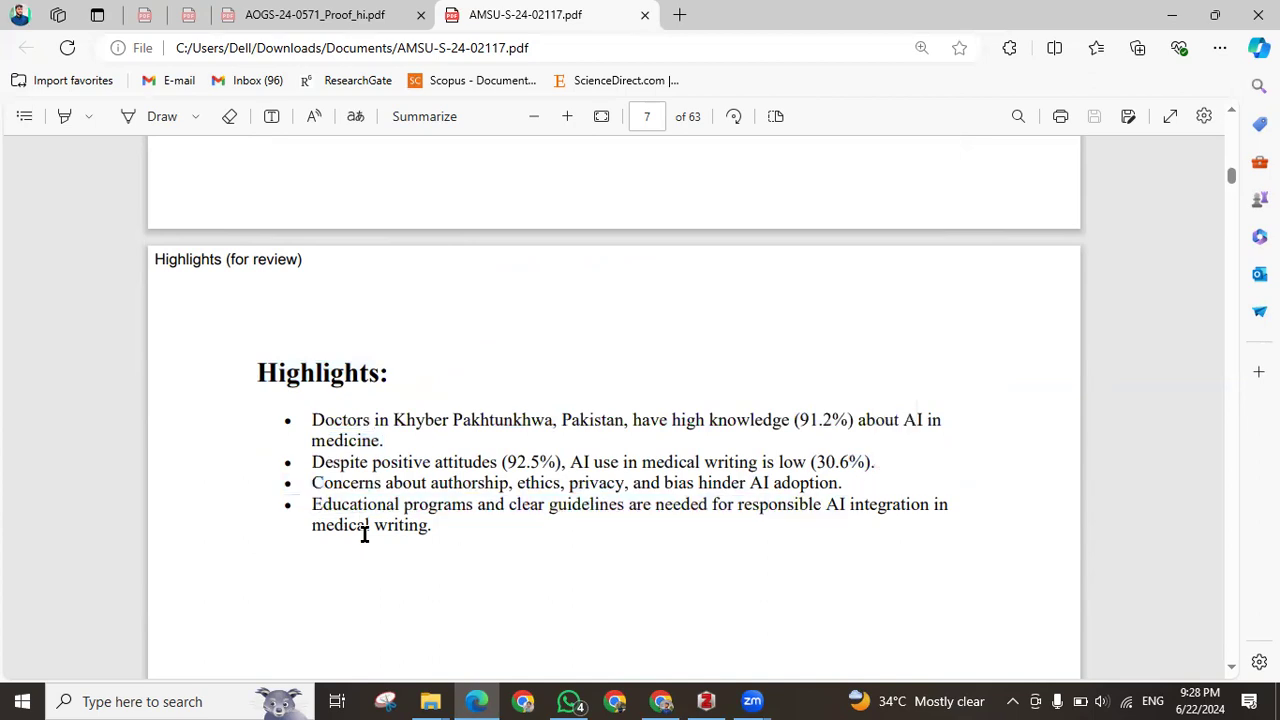
Examine the page label, full title and short title on the Title Page (including author details)
scroll(370, 520, "down", 5)
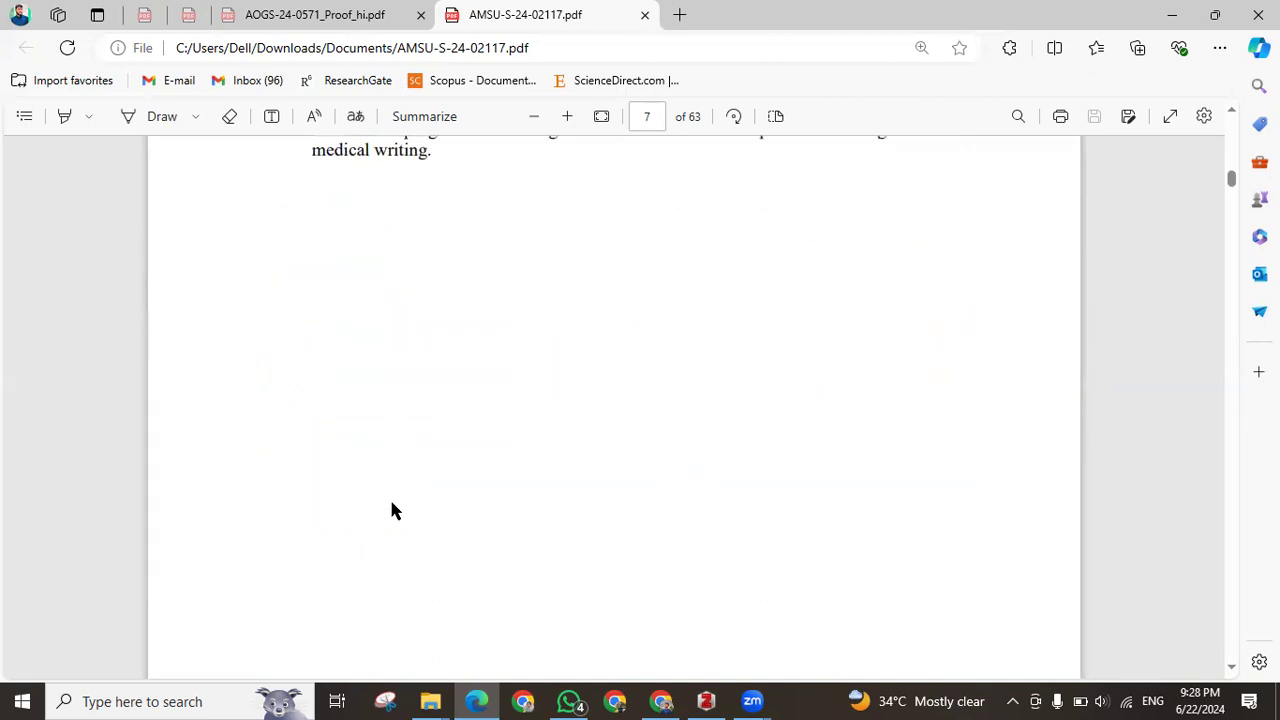
scroll(420, 500, "down", 2)
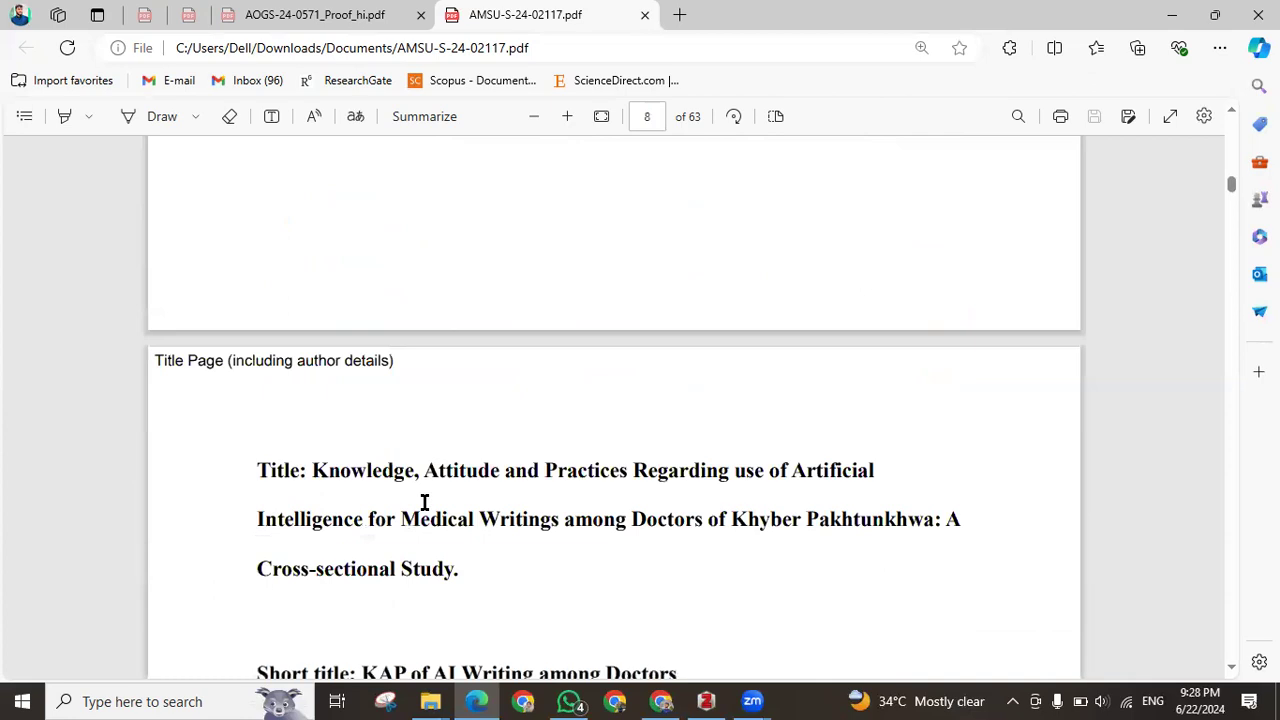
scroll(428, 503, "down", 1)
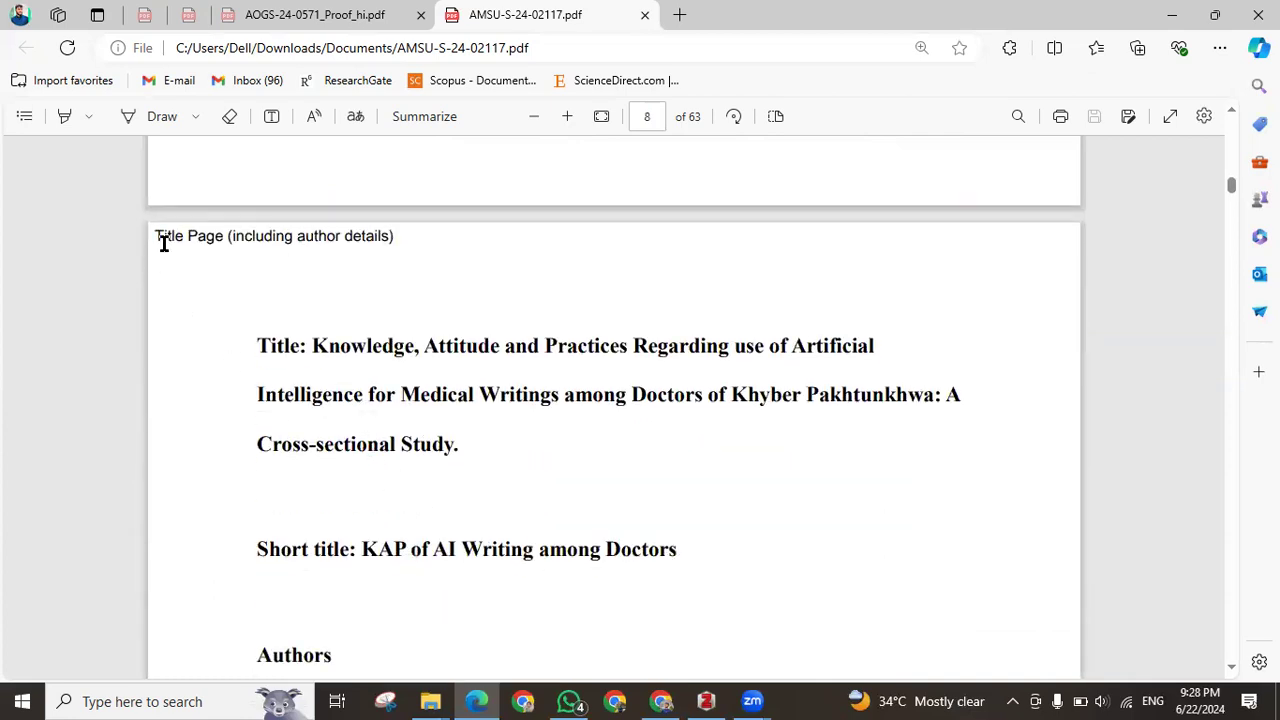
left_click_drag(205, 240, 393, 298)
left_click(352, 347)
left_click_drag(255, 350, 308, 347)
left_click(375, 405)
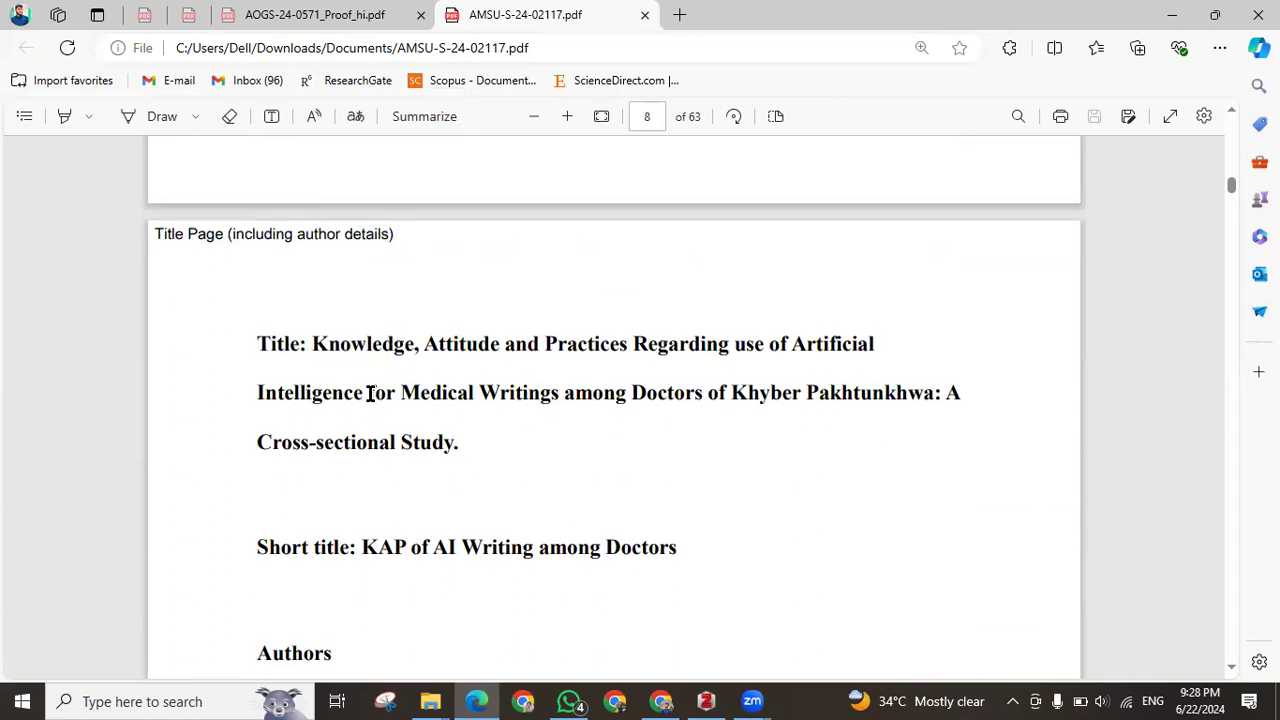
scroll(369, 394, "down", 1)
left_click_drag(287, 424, 361, 431)
left_click(360, 428)
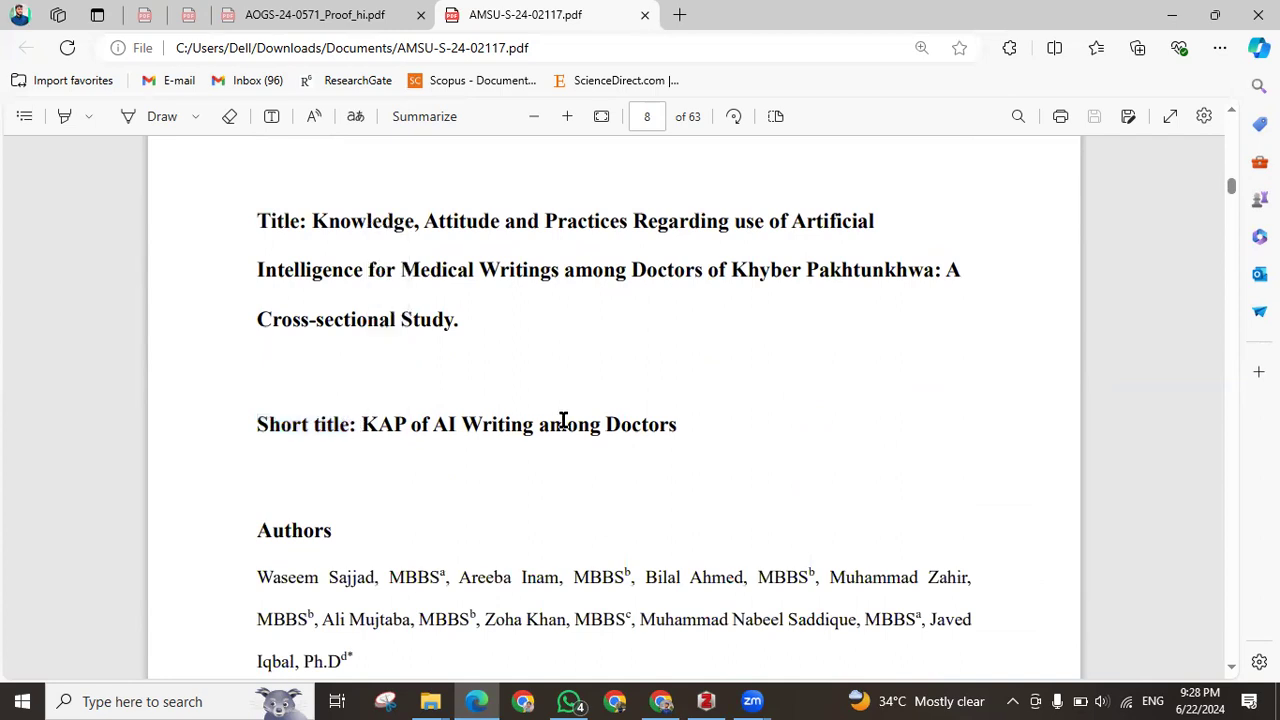
left_click_drag(680, 424, 370, 437)
scroll(389, 451, "down", 3)
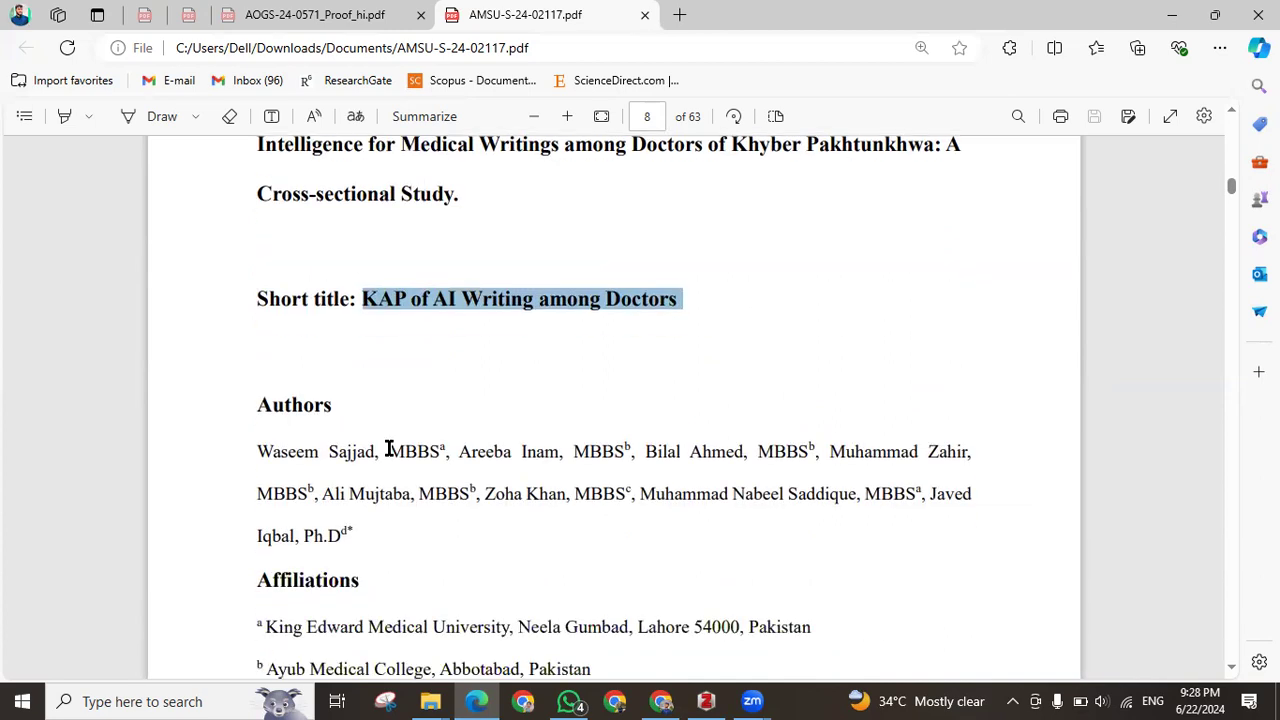
Examine the authors list with degrees and superscript markers and the affiliations on the title page
left_click_drag(243, 293, 363, 291)
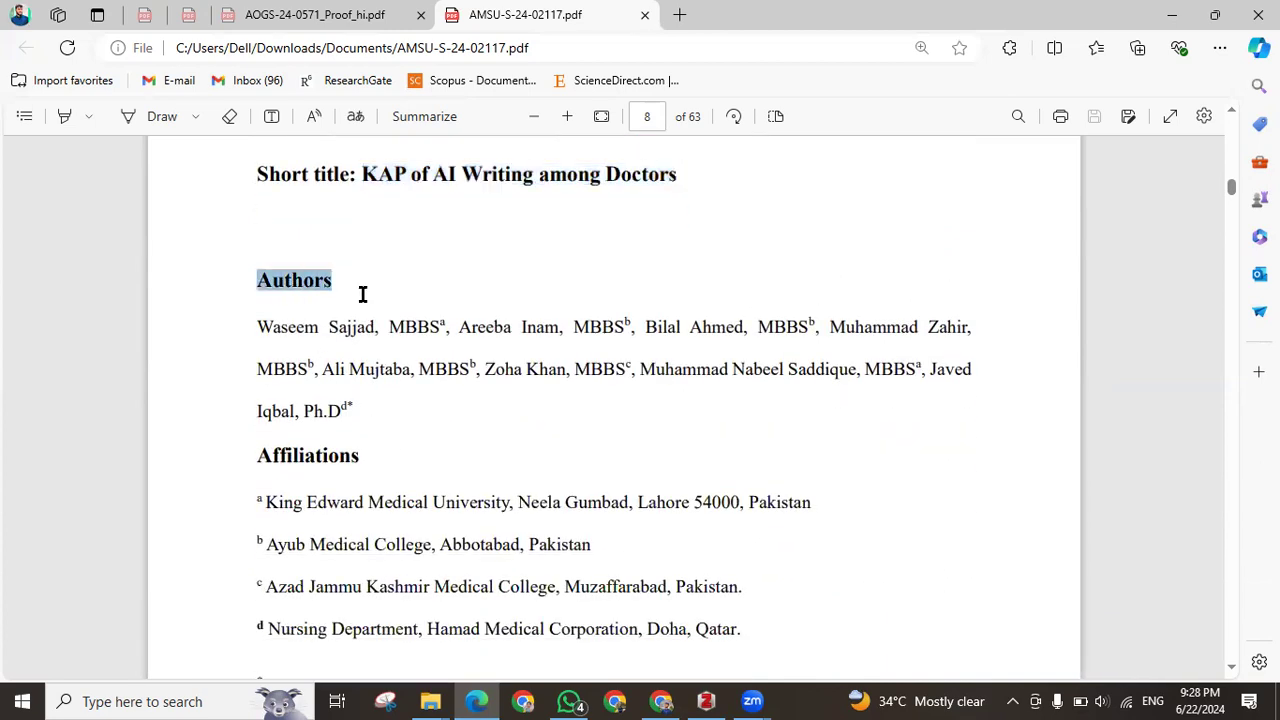
left_click(258, 326)
double_click(258, 326)
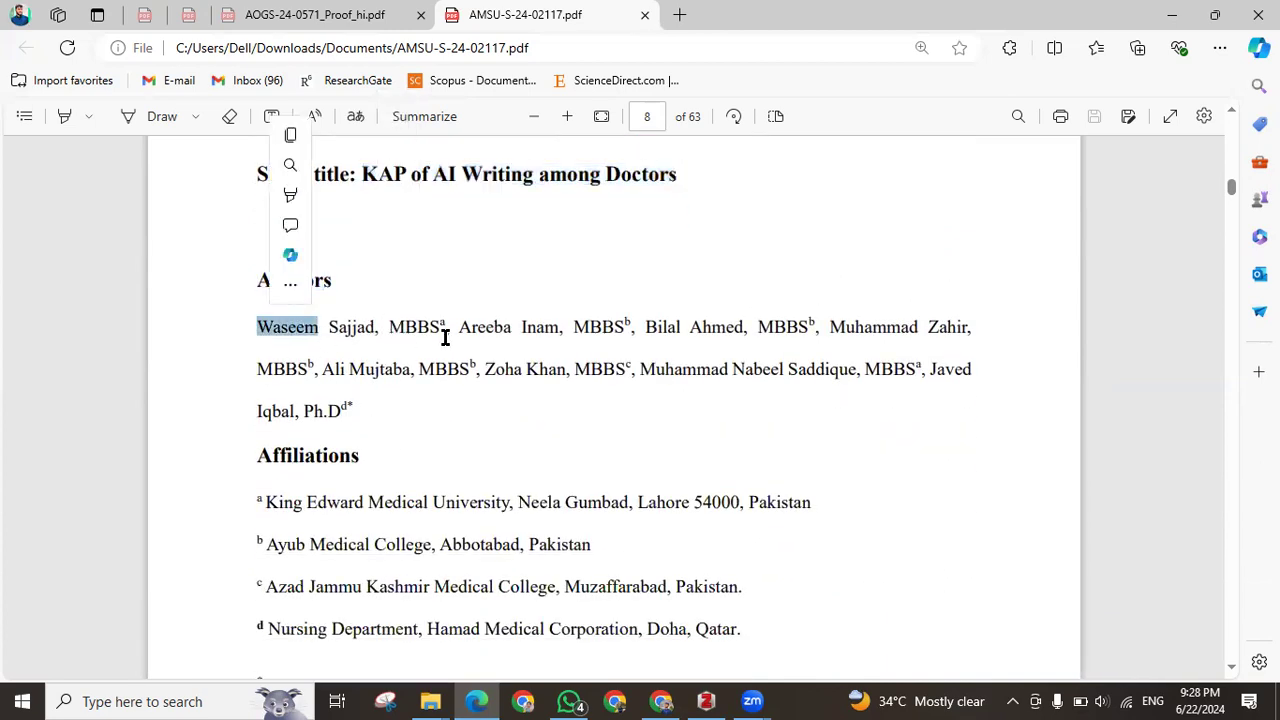
left_click_drag(445, 328, 261, 335)
scroll(309, 431, "down", 3)
double_click(250, 341)
scroll(374, 420, "down", 5)
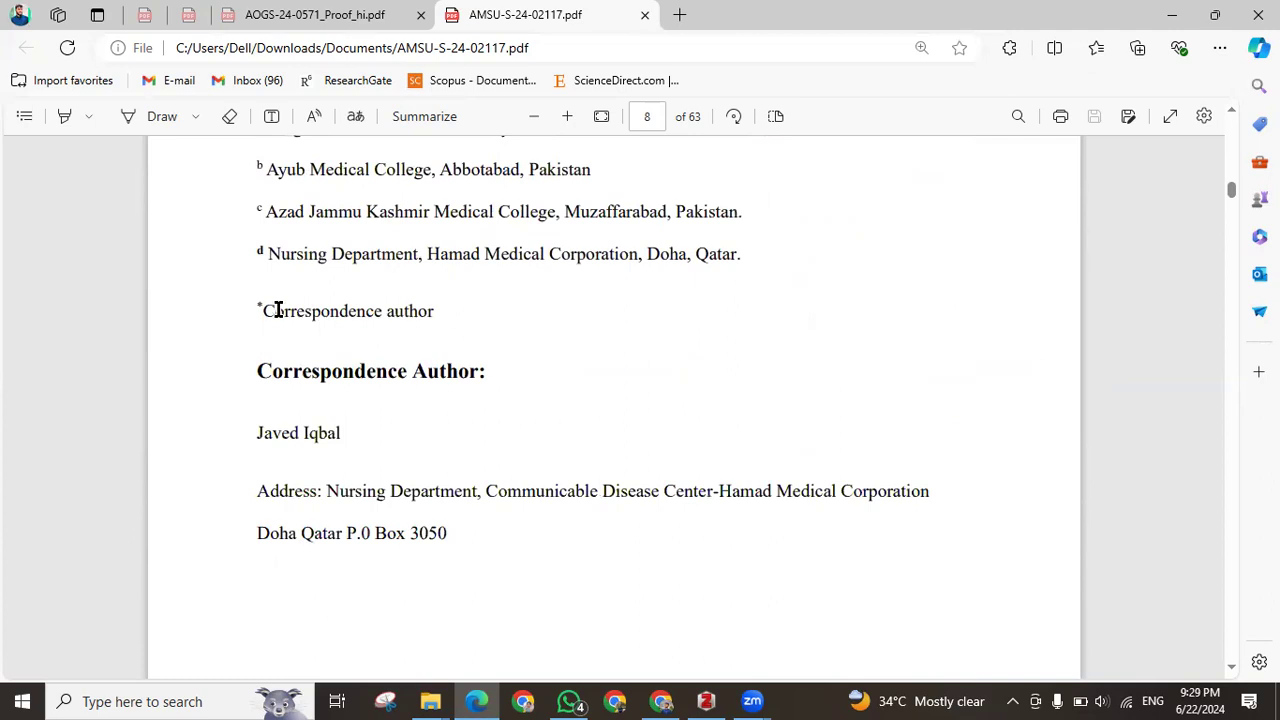
Examine the correspondence author note, the corresponding author's name and contact details, and the ORCID entry on the title page
left_click_drag(259, 311, 431, 317)
left_click_drag(252, 372, 443, 377)
scroll(288, 357, "down", 3)
left_click_drag(262, 311, 331, 351)
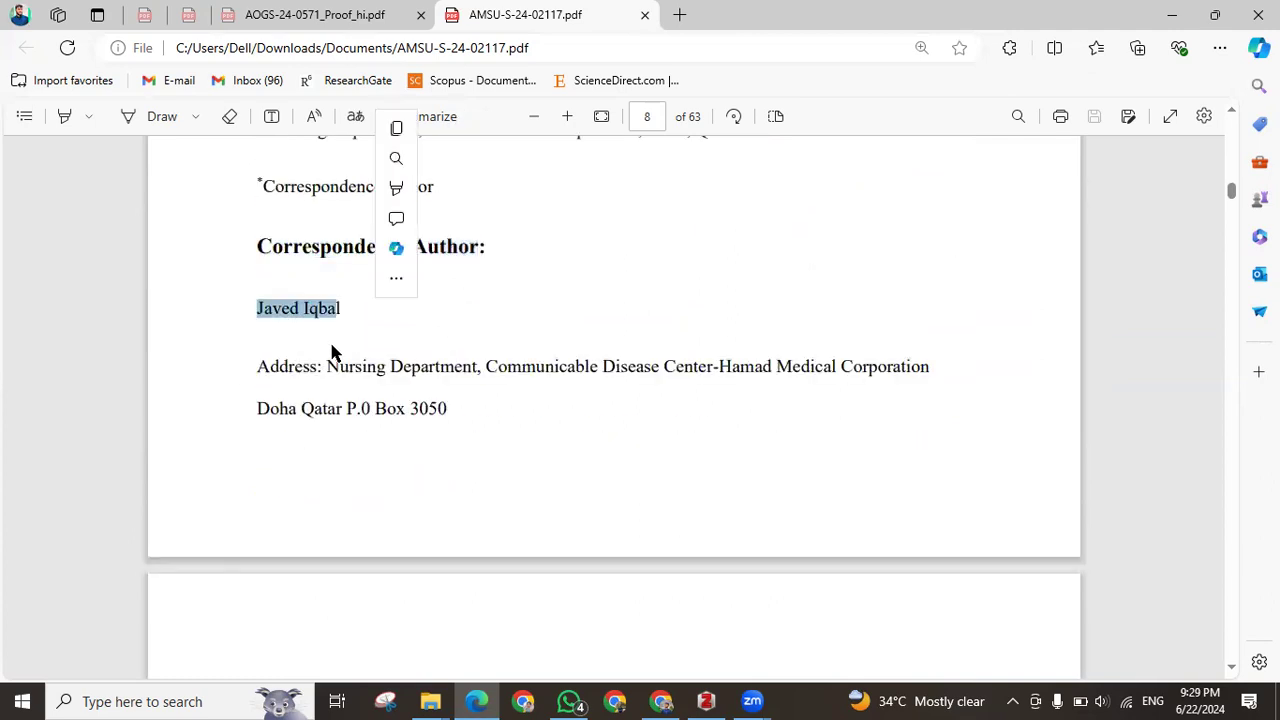
scroll(331, 351, "down", 8)
left_click_drag(250, 318, 466, 320)
left_click_drag(270, 432, 468, 434)
Examine the article category, abstract and manuscript word counts, and numbers of references, tables and figures on the title page
scroll(403, 420, "down", 5)
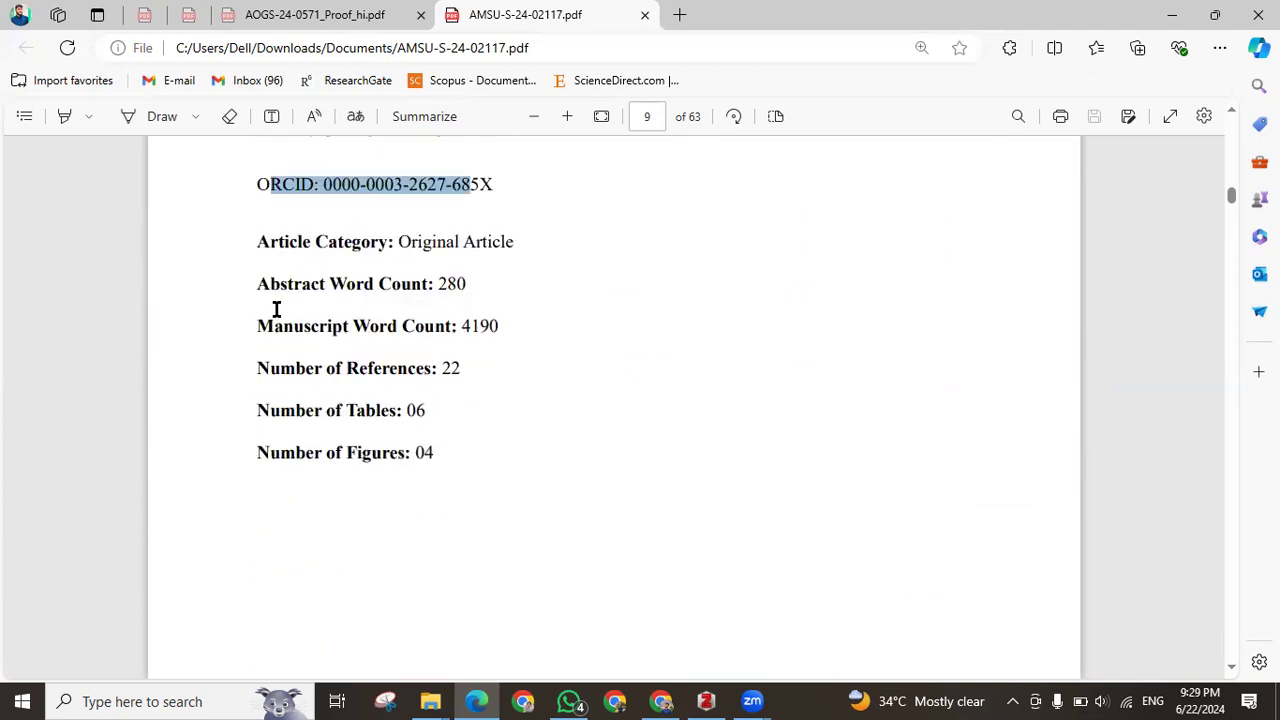
left_click_drag(261, 250, 514, 254)
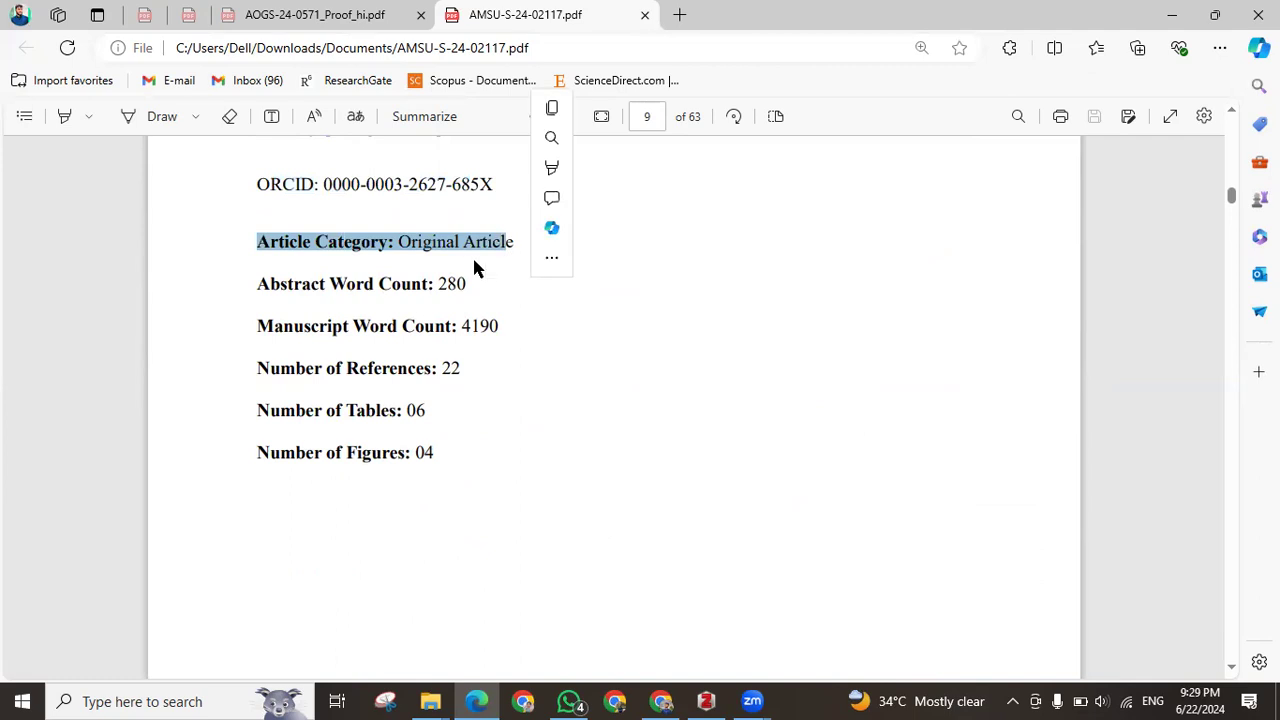
left_click_drag(257, 281, 492, 288)
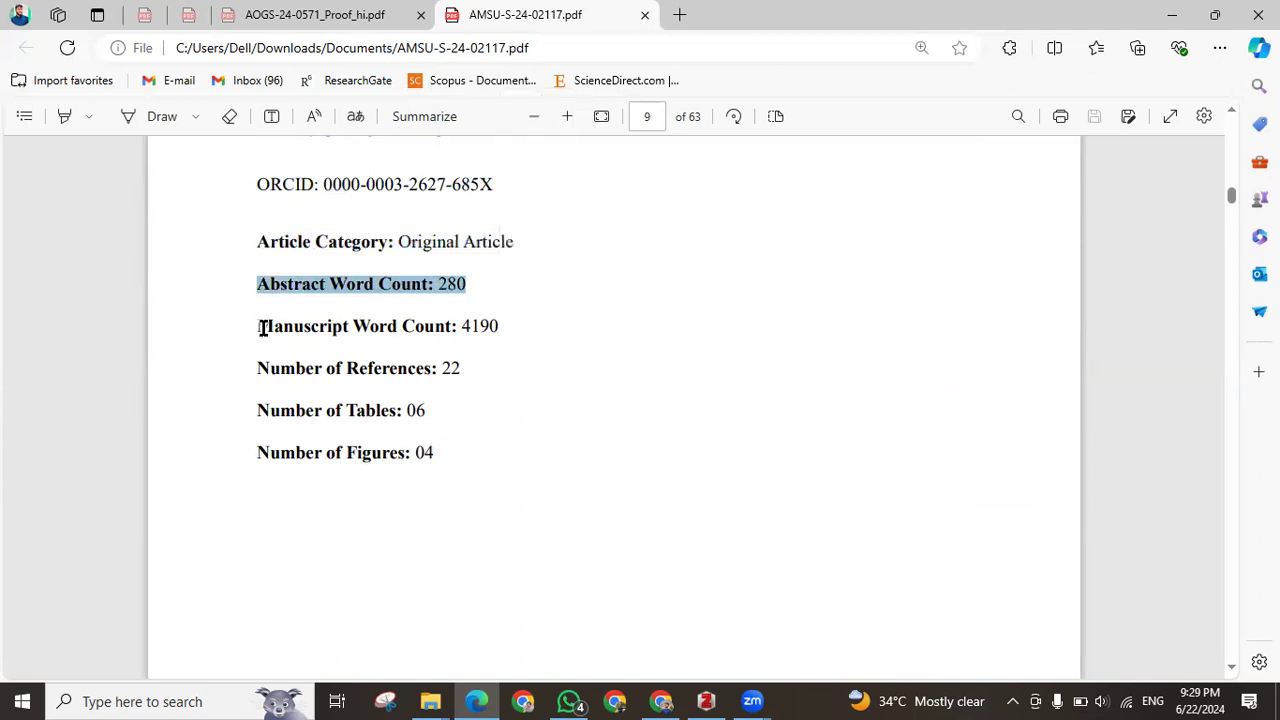
left_click_drag(259, 330, 507, 330)
left_click_drag(260, 368, 452, 370)
left_click_drag(257, 410, 430, 455)
Examine the page label and full title on the first page of the manuscript without author details
scroll(436, 467, "down", 10)
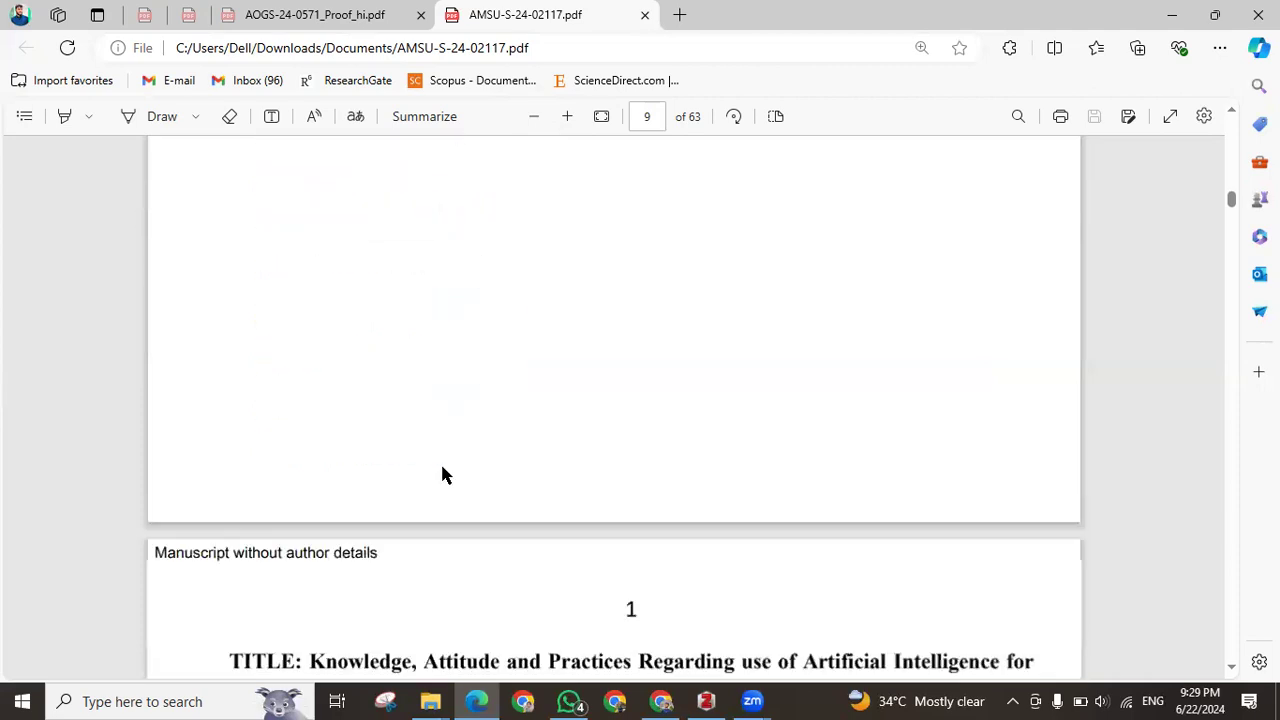
scroll(443, 467, "up", 2)
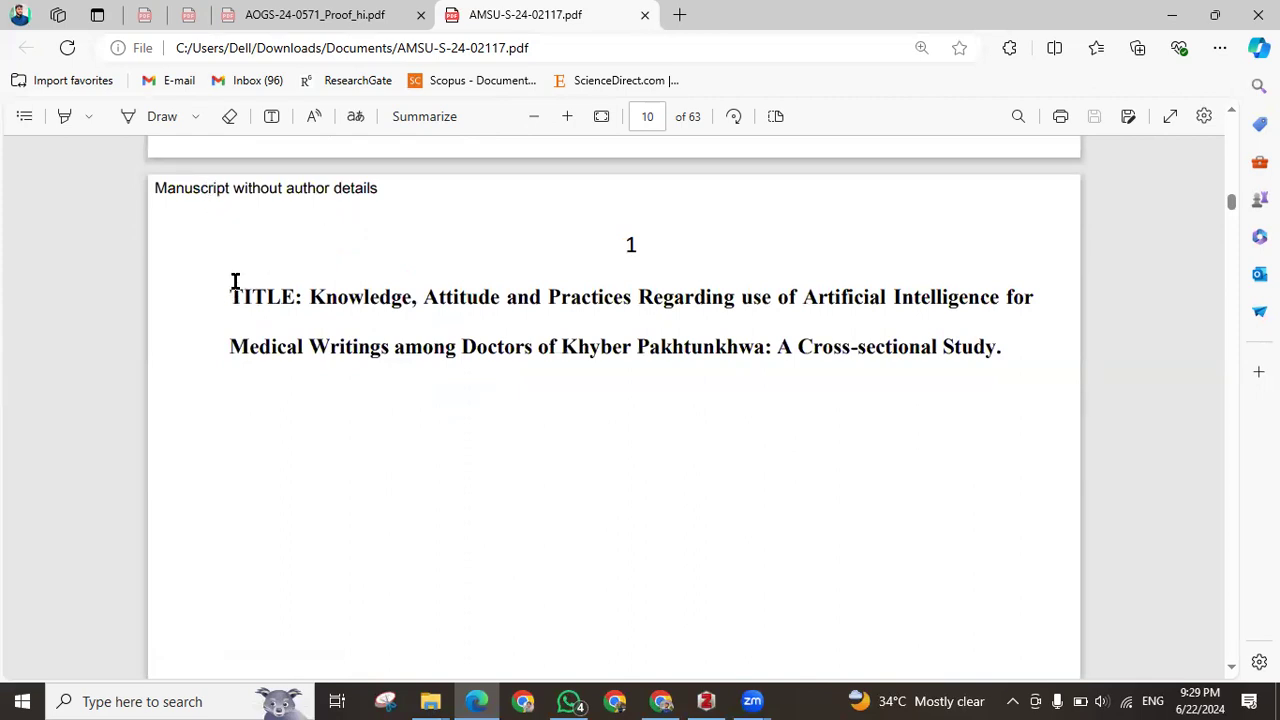
left_click_drag(238, 294, 1007, 347)
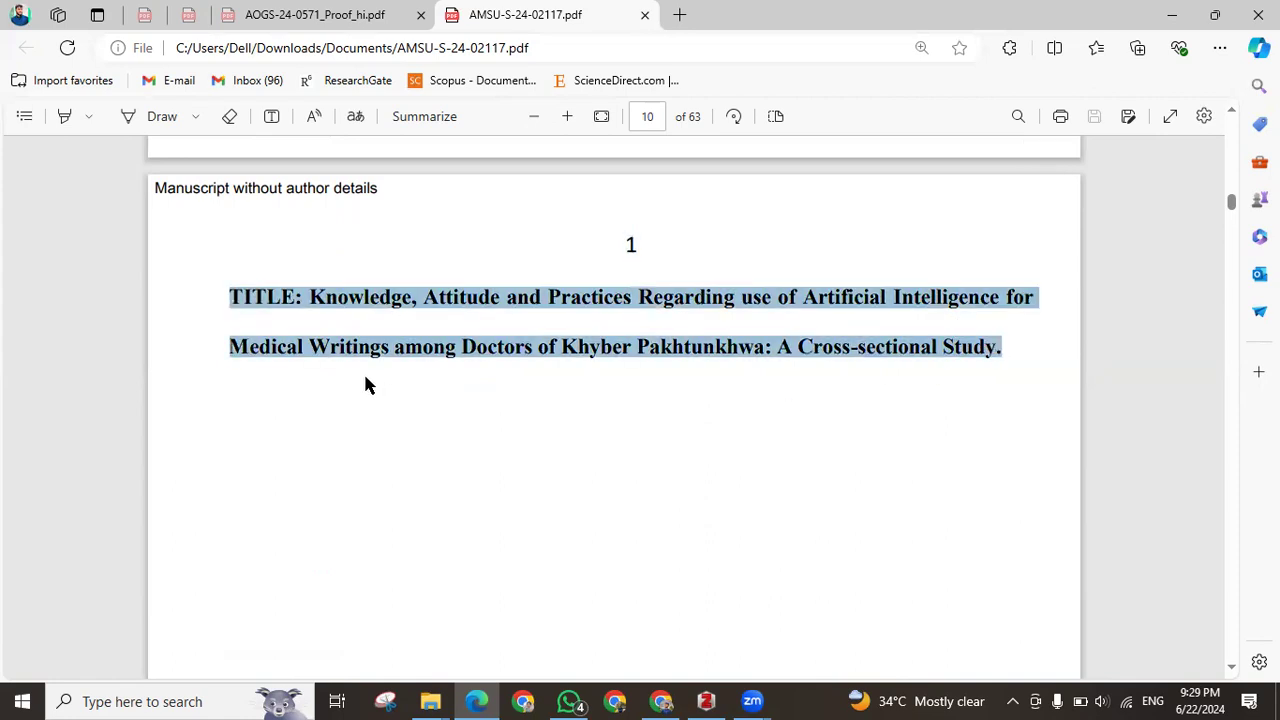
Examine the abstract heading and its Background and Objectives section in the manuscript without author details
scroll(365, 385, "down", 10)
left_click_drag(240, 248, 369, 235)
scroll(411, 390, "down", 3)
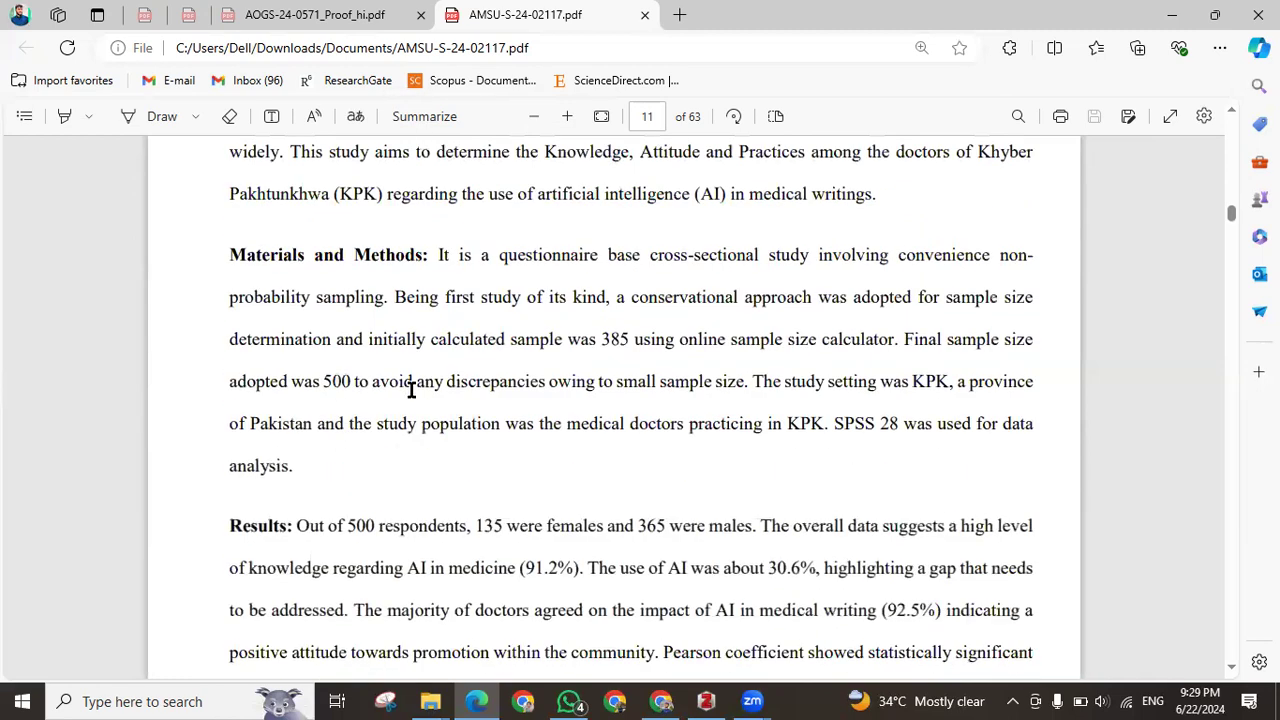
scroll(411, 390, "up", 4)
double_click(265, 338)
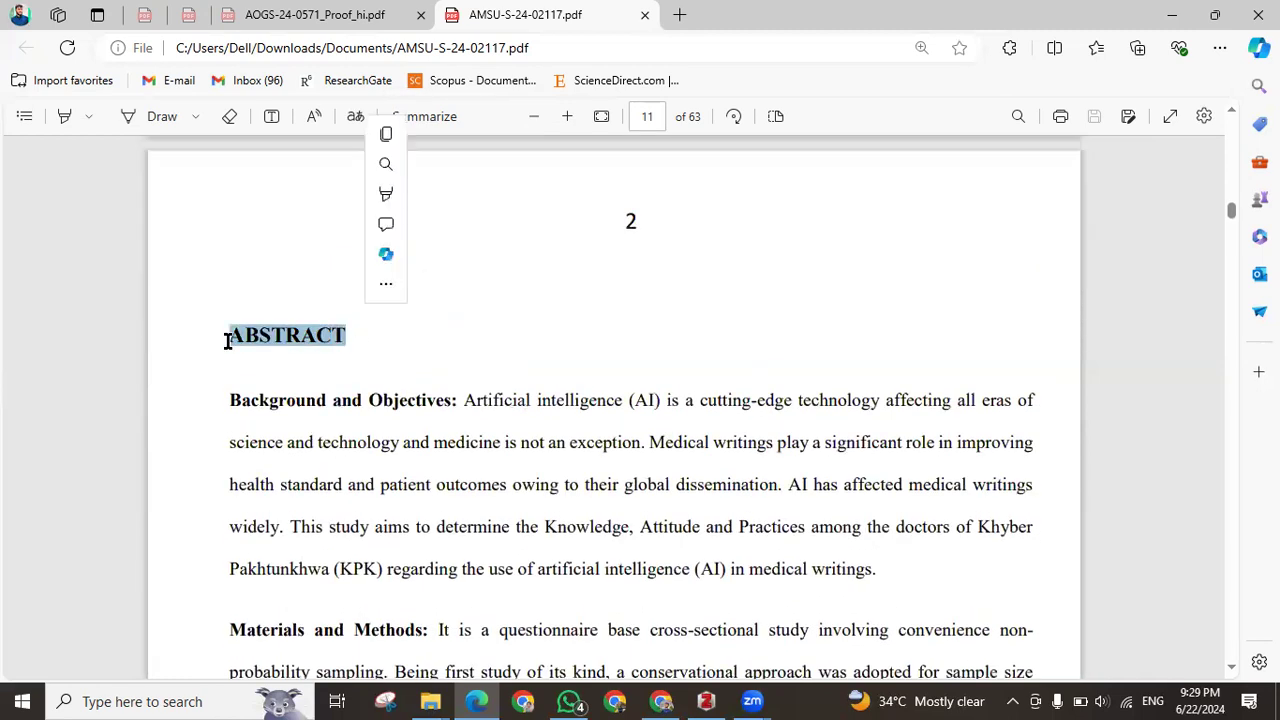
left_click_drag(231, 401, 430, 415)
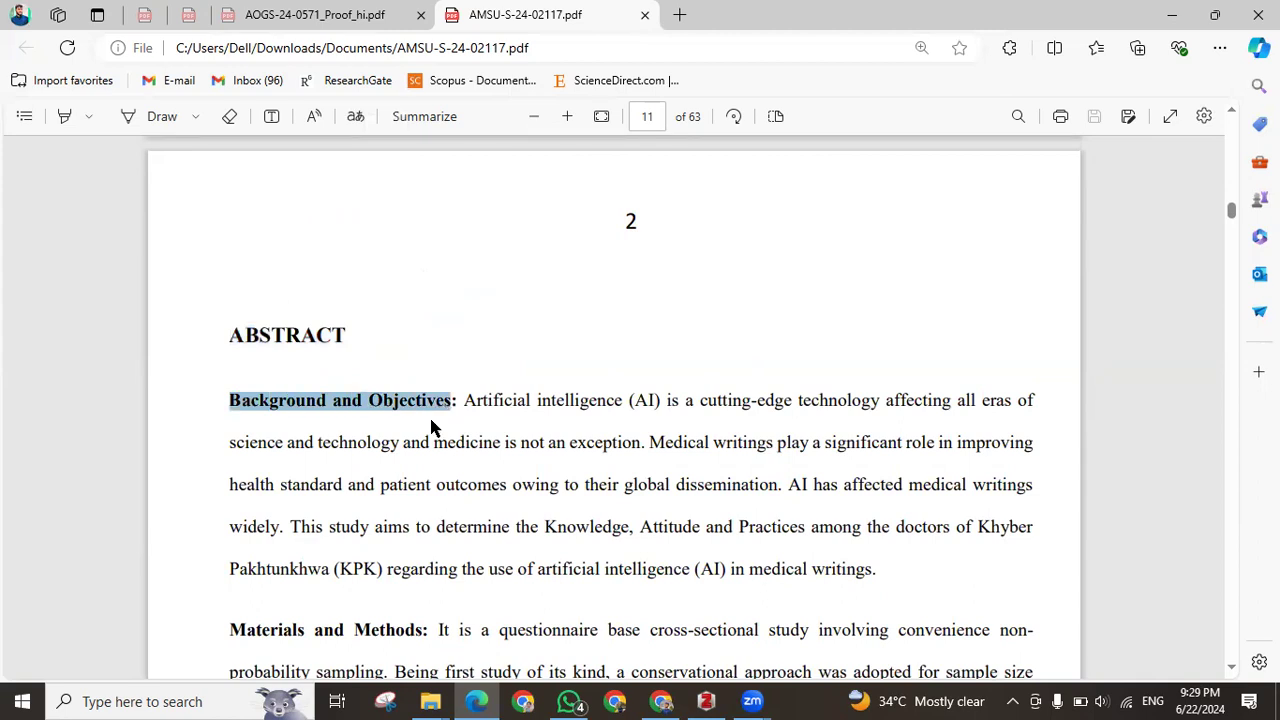
Examine the Materials and Methods, Results and Conclusion sections of the abstract
scroll(430, 415, "down", 3)
left_click_drag(226, 376, 428, 384)
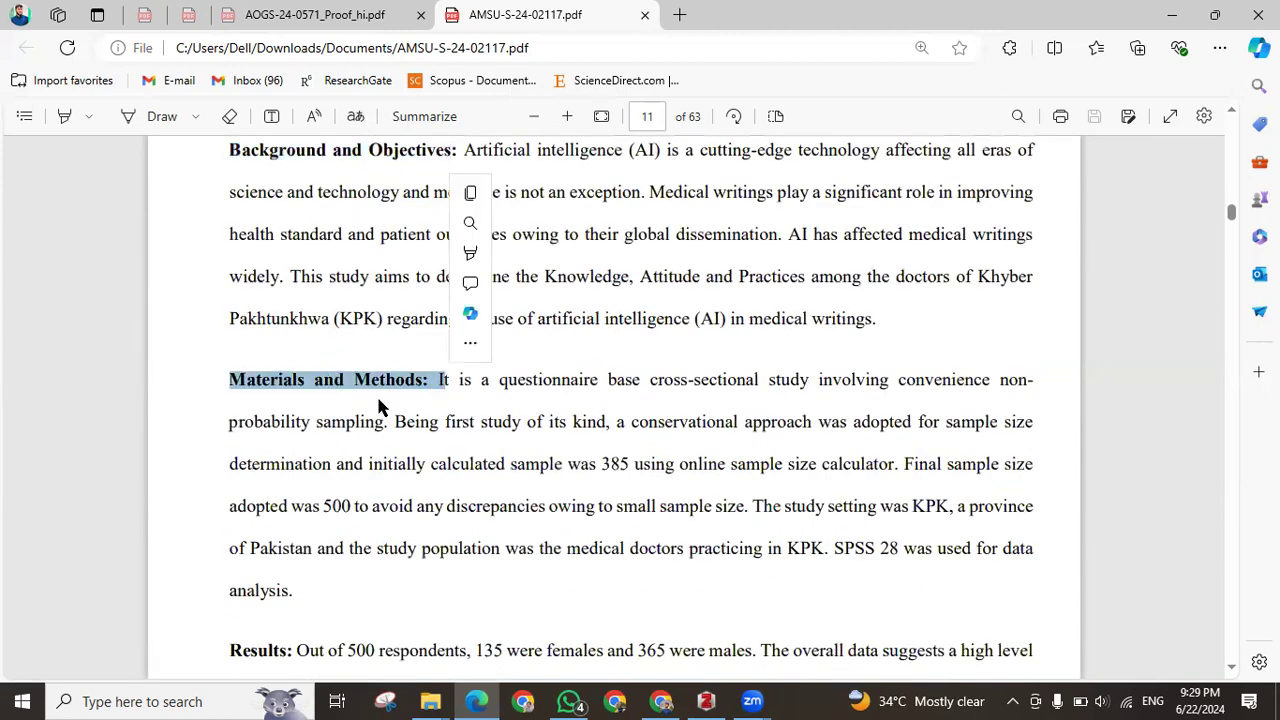
scroll(282, 386, "down", 3)
left_click_drag(238, 403, 318, 406)
scroll(313, 471, "down", 9)
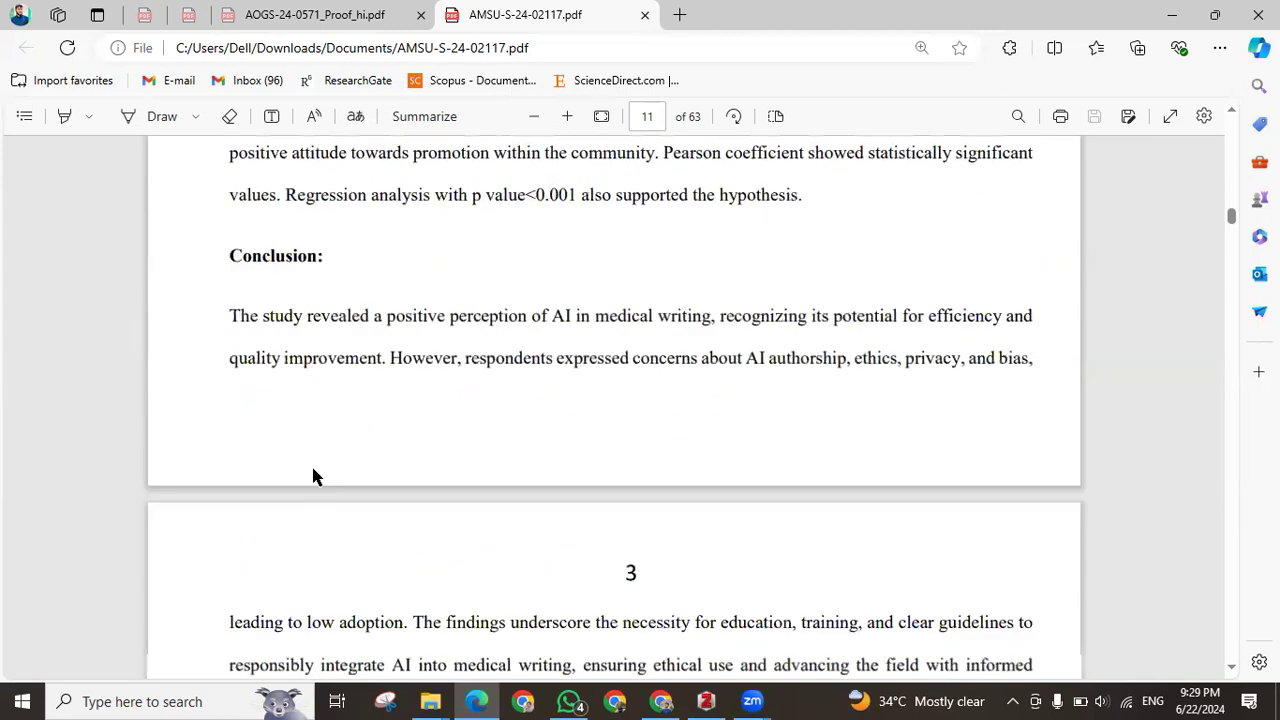
scroll(265, 421, "down", 4)
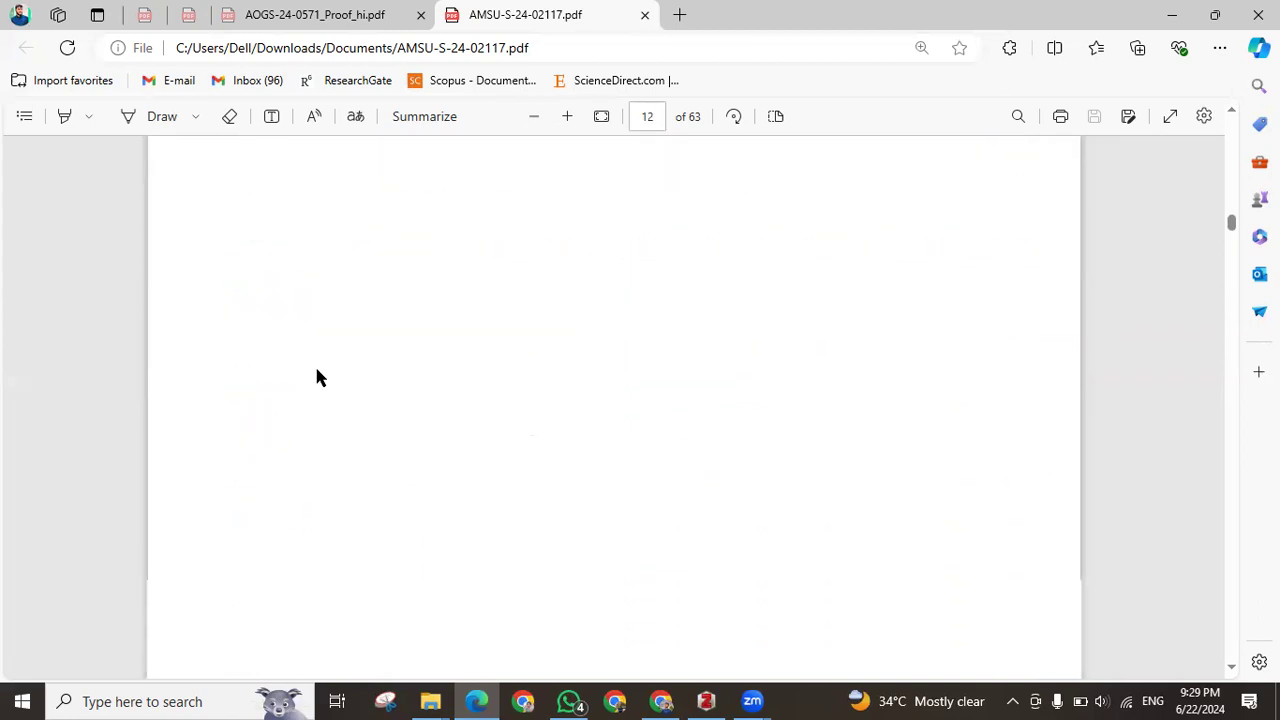
Examine the manuscript's introductory text after the abstract, including the research gap and study aims
scroll(317, 377, "up", 3)
scroll(541, 372, "down", 8)
scroll(233, 352, "up", 3)
left_click_drag(231, 350, 380, 369)
scroll(443, 469, "down", 8)
scroll(443, 470, "down", 10)
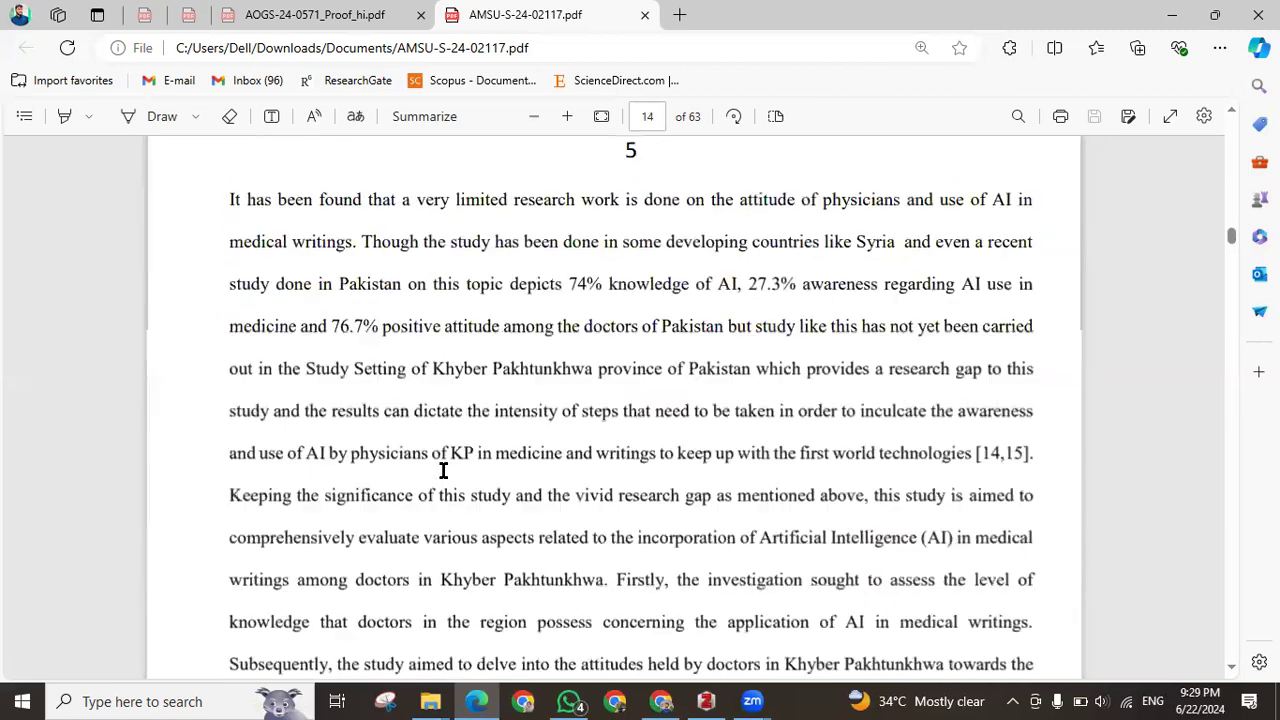
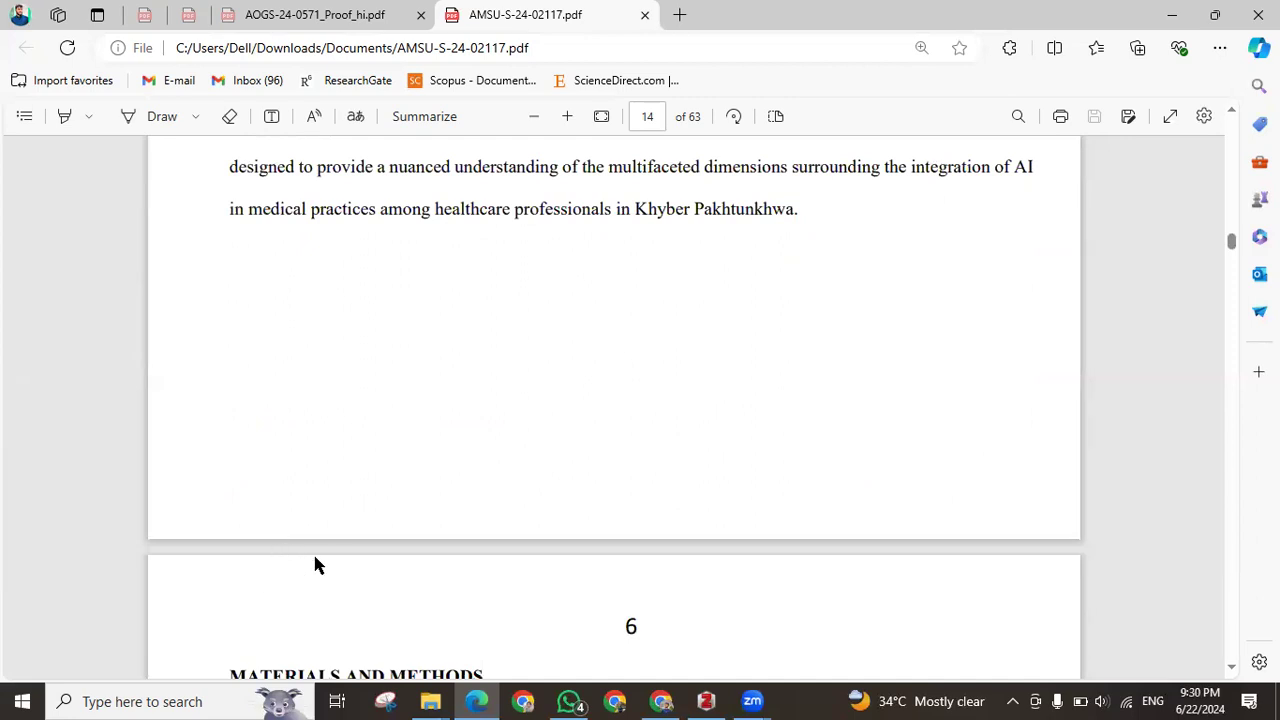
Examine the Materials and Methods section, including study design, sample size, ethical approval and questionnaire details
scroll(320, 550, "down", 5)
scroll(334, 548, "up", 1)
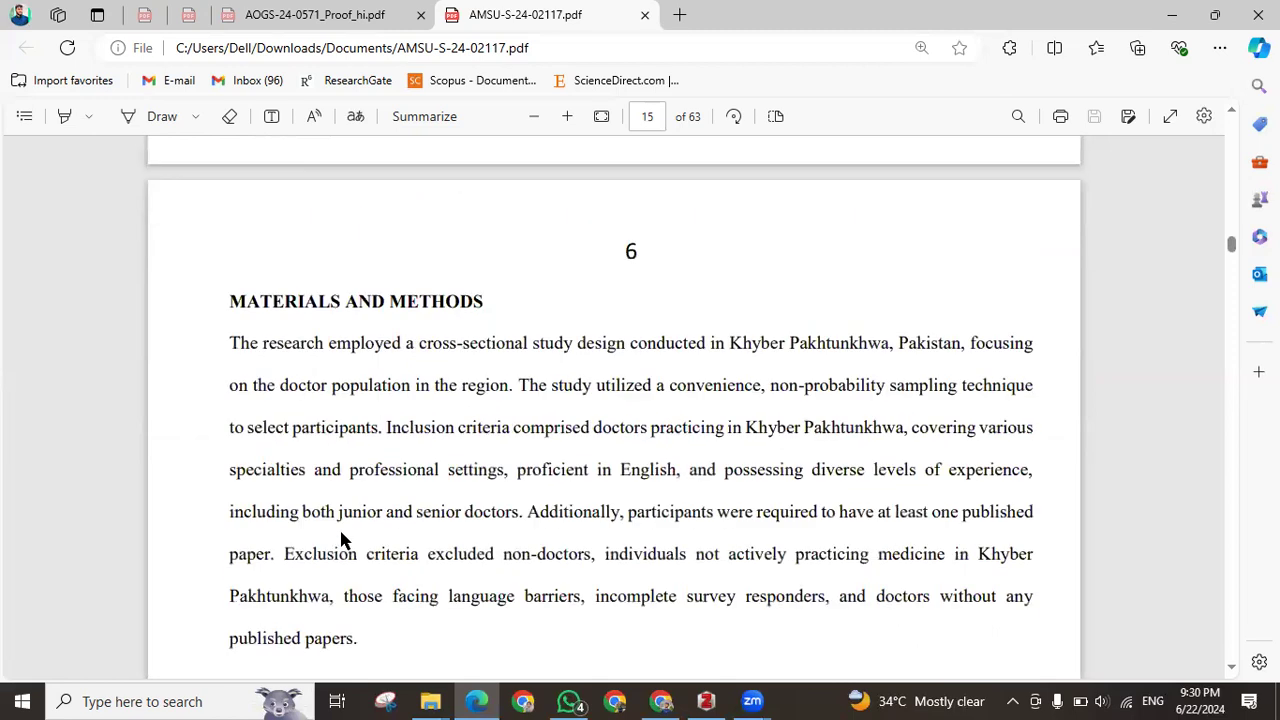
scroll(336, 425, "down", 3)
scroll(337, 432, "up", 3)
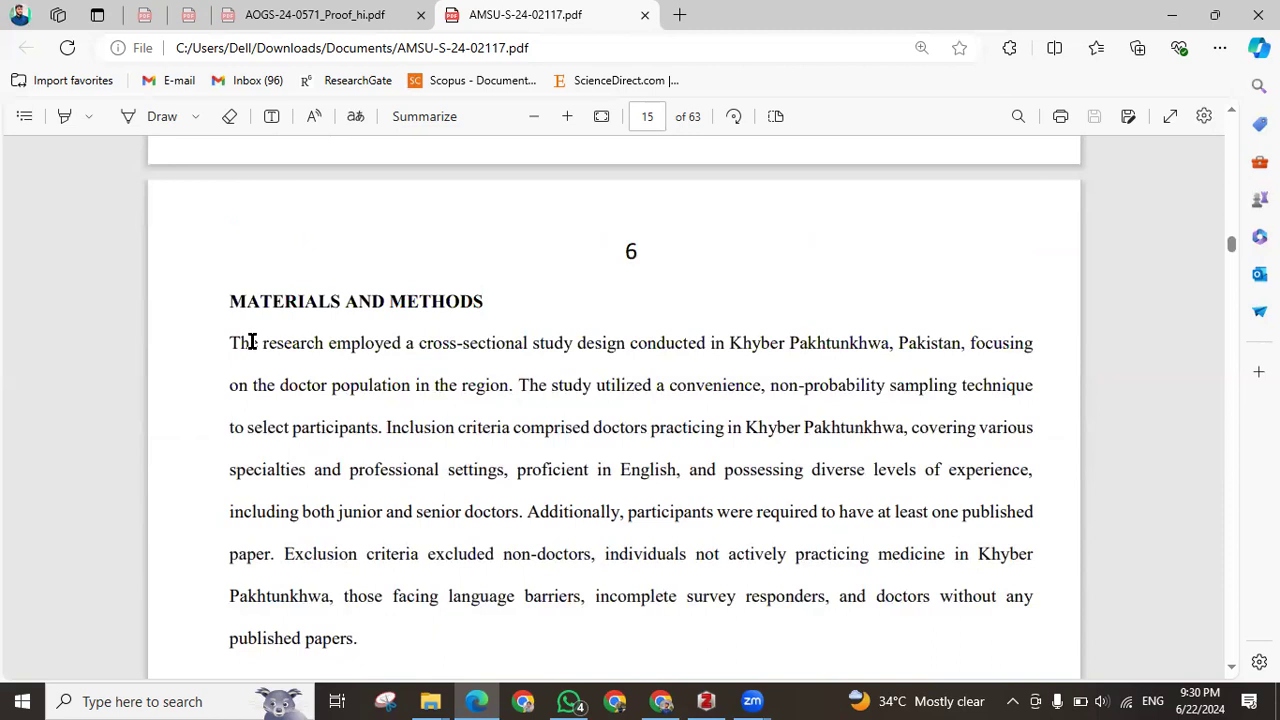
left_click_drag(229, 304, 487, 312)
scroll(487, 330, "up", 2)
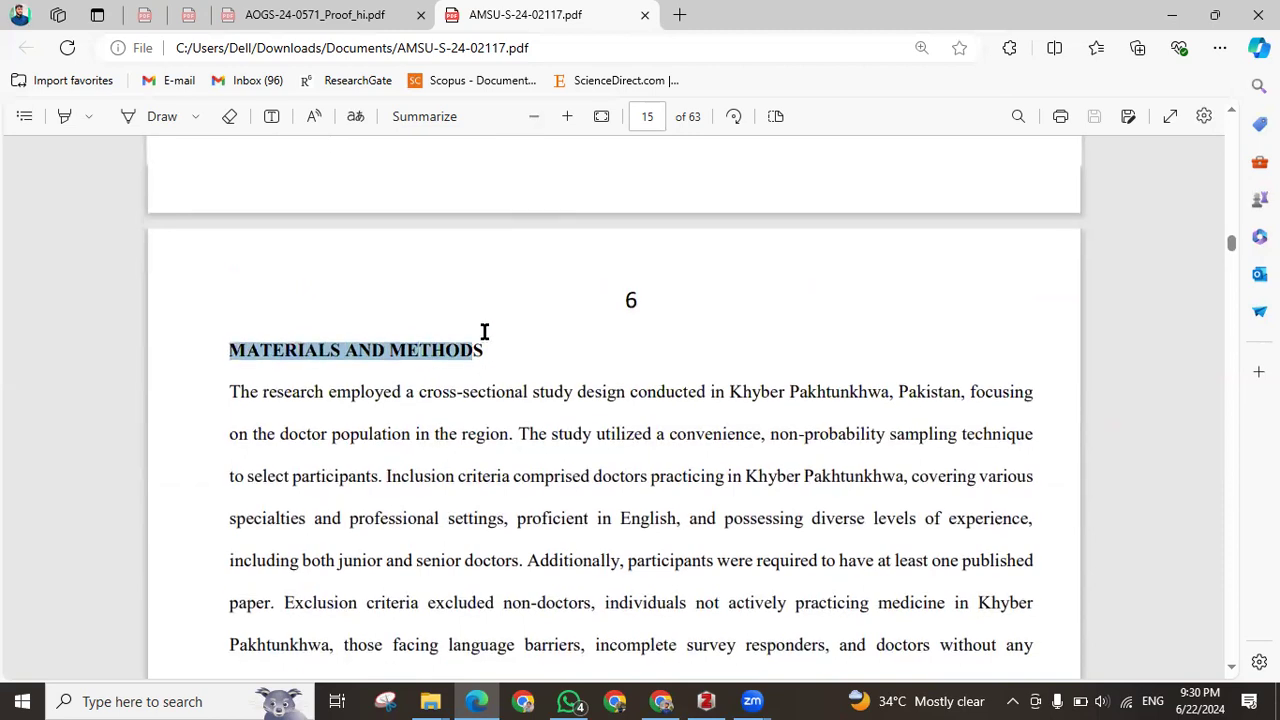
left_click_drag(484, 422, 171, 443)
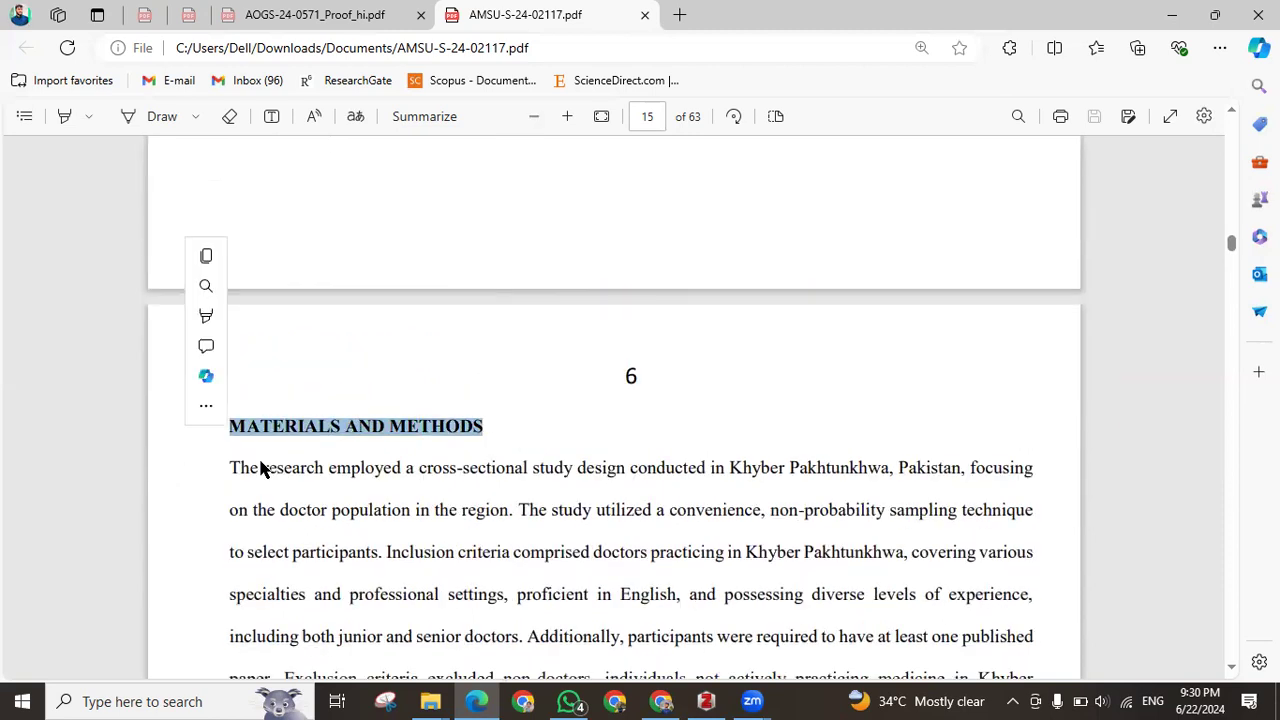
scroll(480, 465, "down", 5)
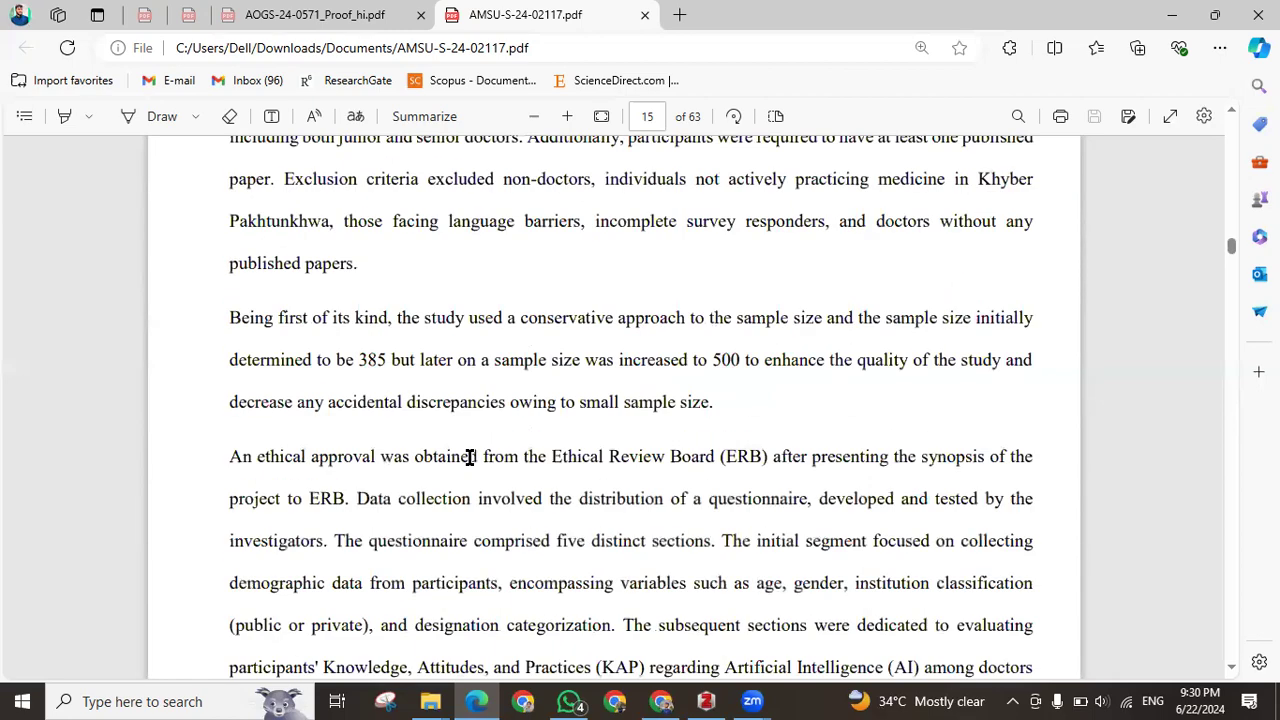
scroll(424, 459, "down", 3)
scroll(419, 459, "down", 15)
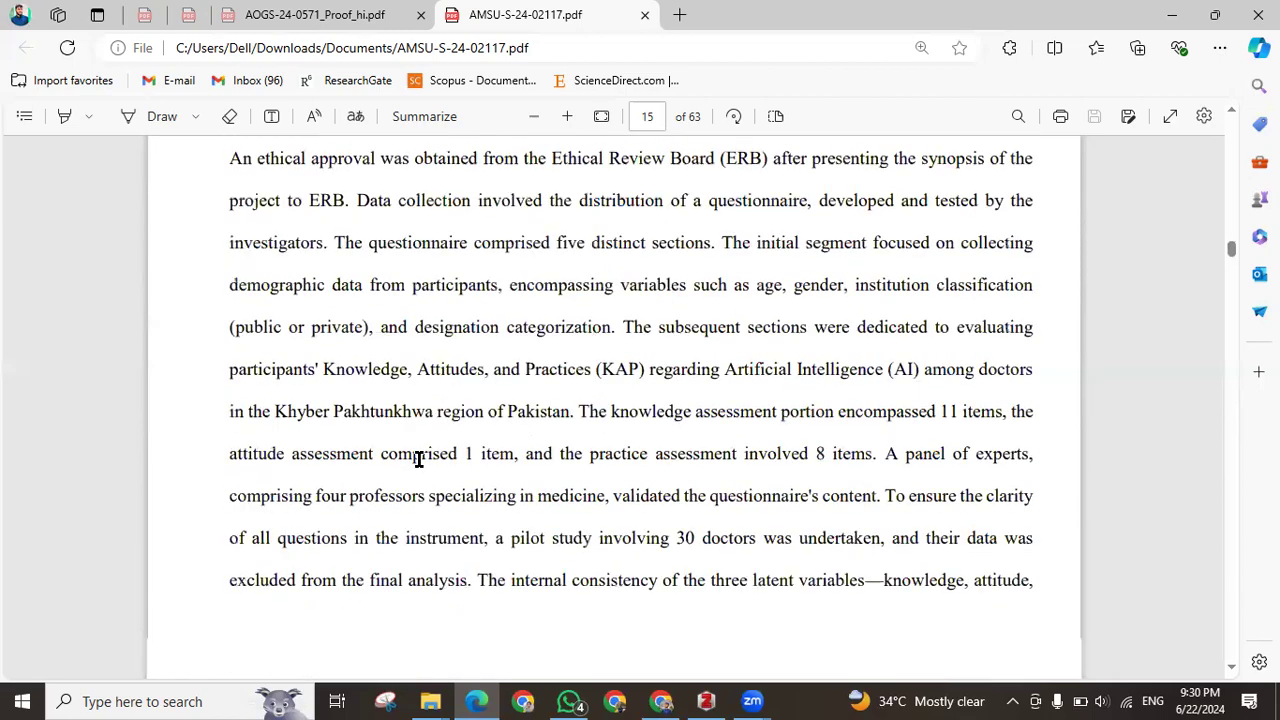
Examine the Results heading and the demographic stats paragraph leading to Table 1
scroll(419, 461, "down", 5)
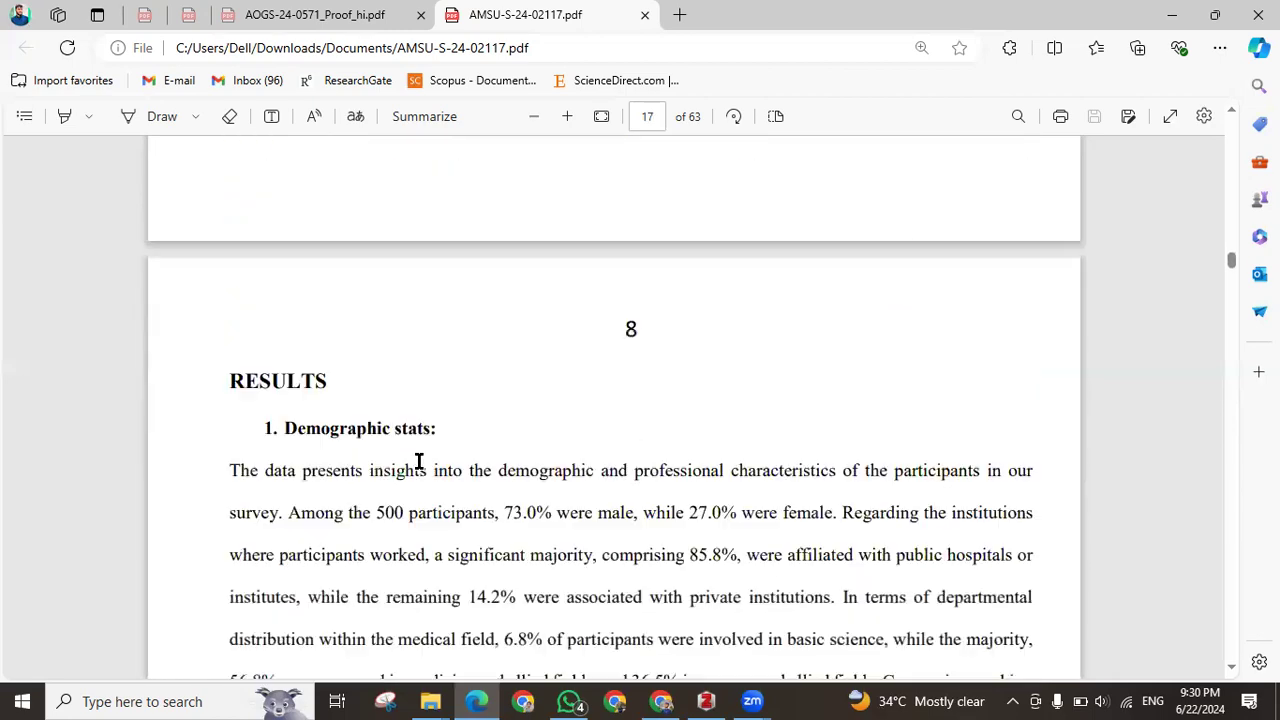
left_click_drag(228, 382, 346, 394)
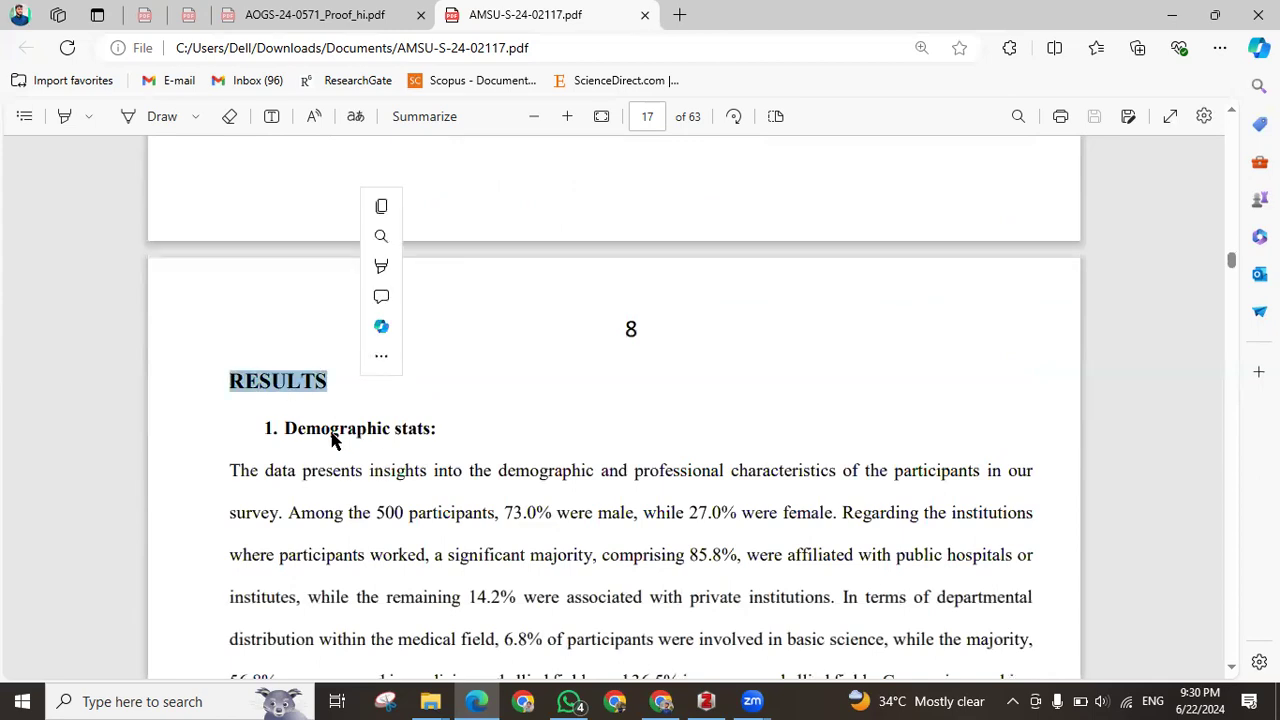
scroll(335, 440, "down", 5)
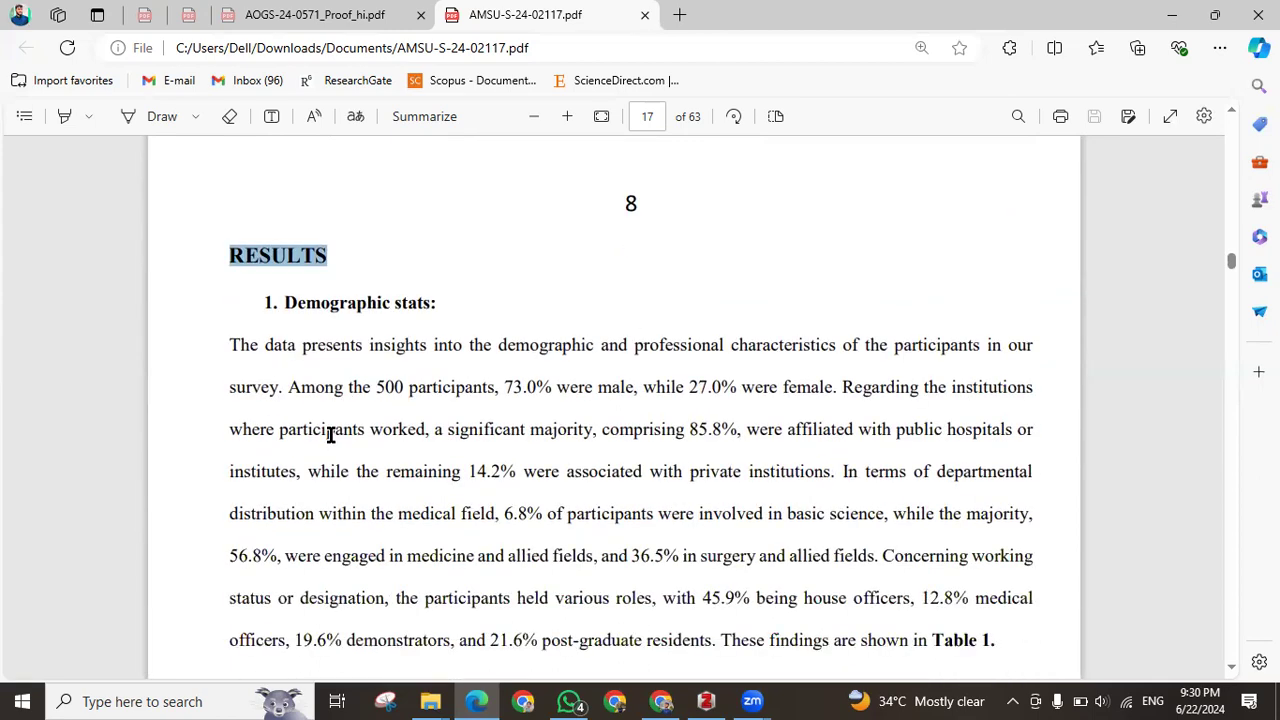
scroll(331, 435, "down", 2)
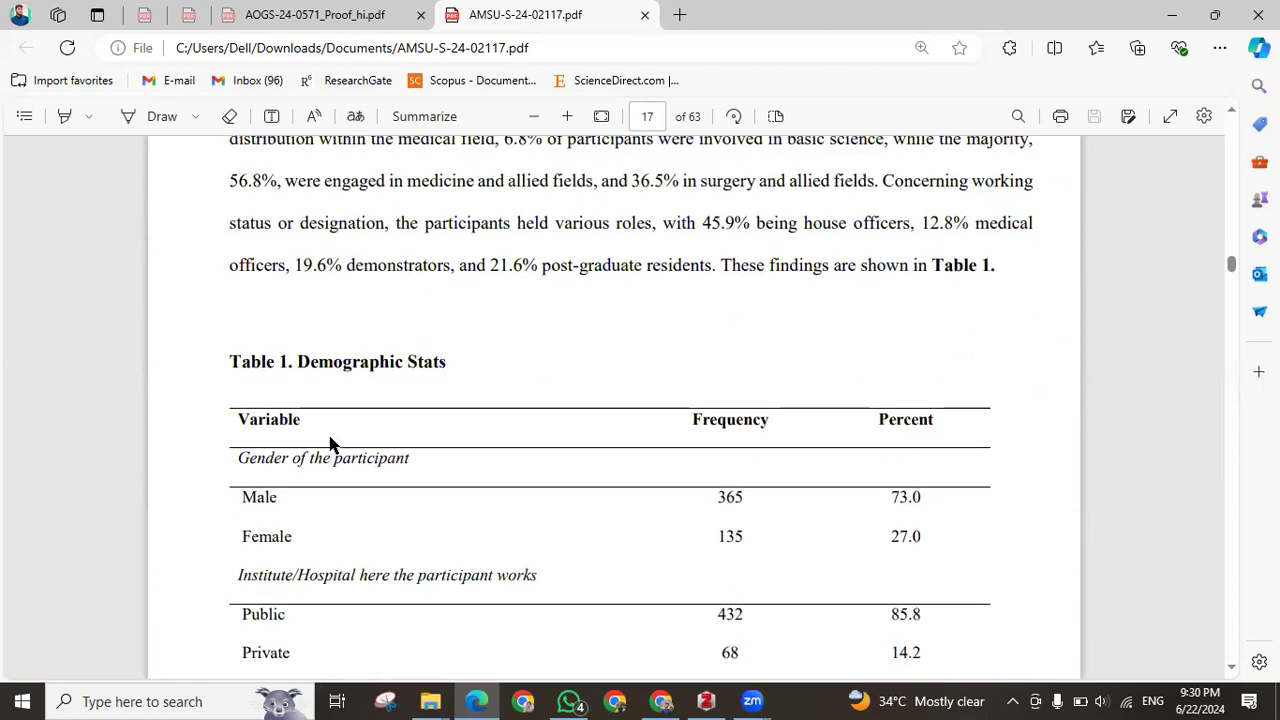
scroll(333, 444, "down", 2)
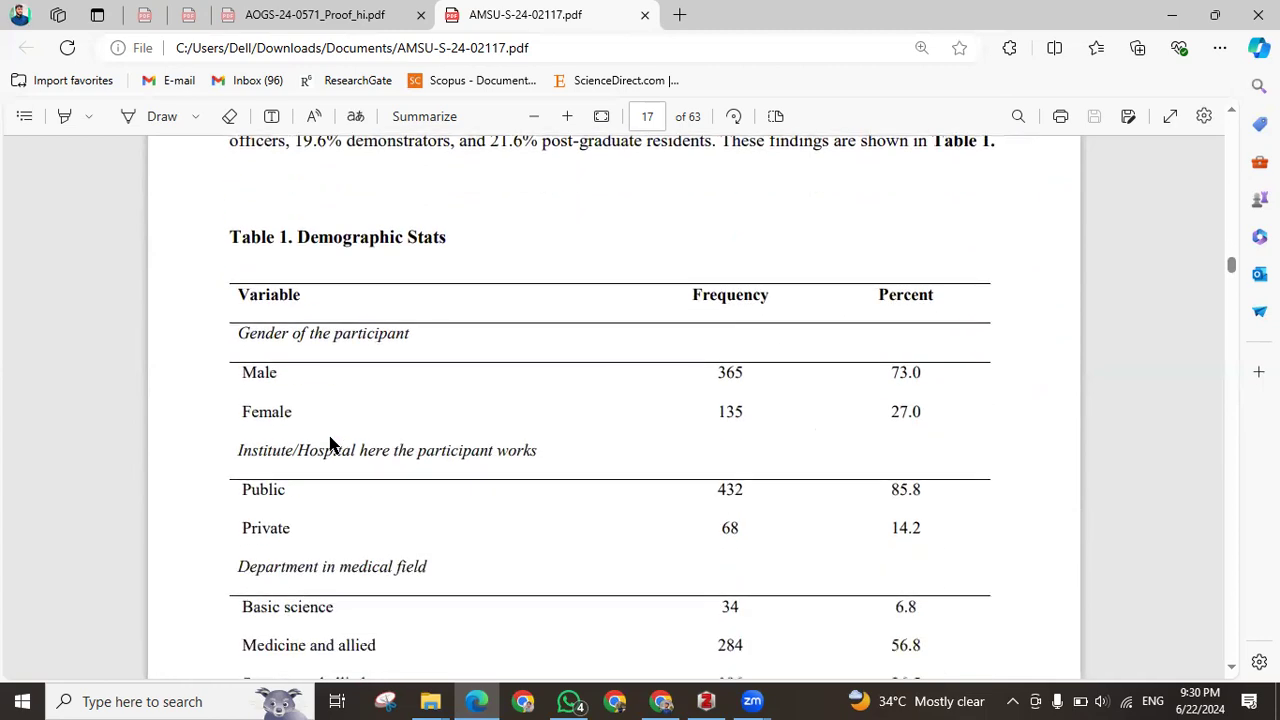
Examine the Table 1 caption, its in-text citation and the variable, frequency and percent rows
left_click_drag(224, 234, 448, 256)
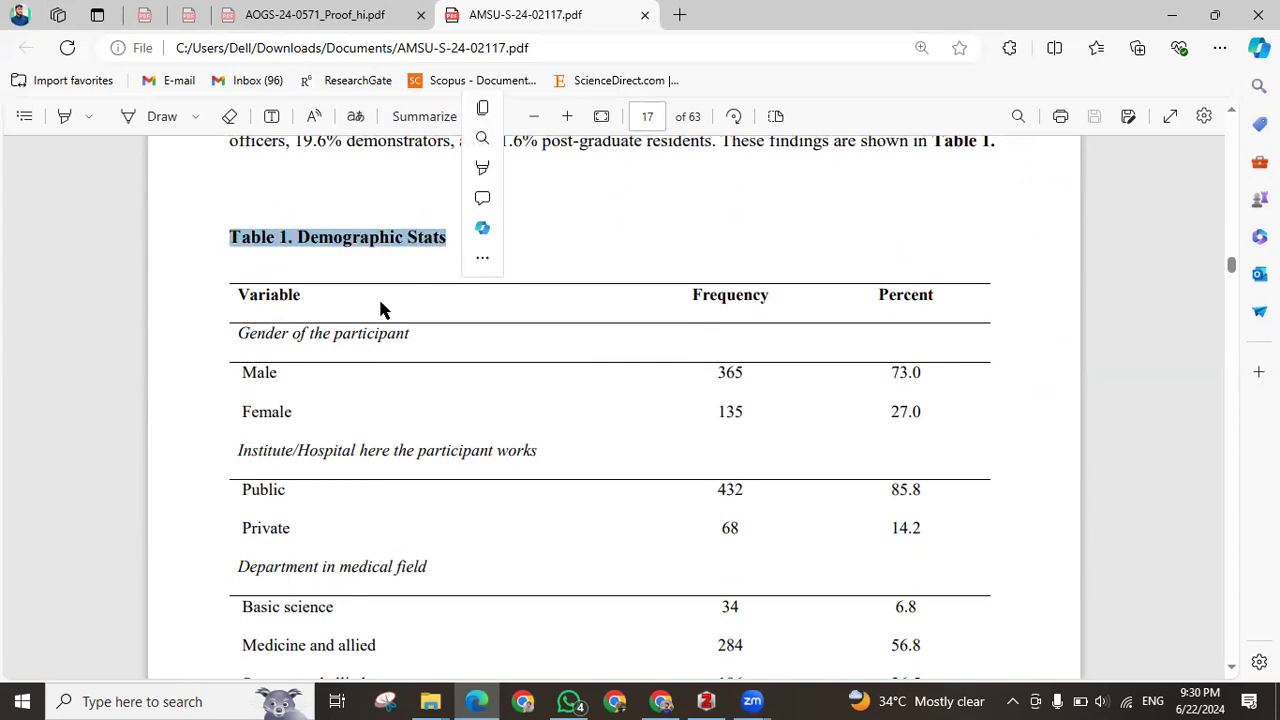
scroll(380, 310, "up", 4)
left_click_drag(929, 391, 996, 391)
left_click_drag(229, 487, 474, 490)
scroll(250, 305, "down", 4)
left_click_drag(237, 294, 919, 470)
scroll(937, 480, "down", 3)
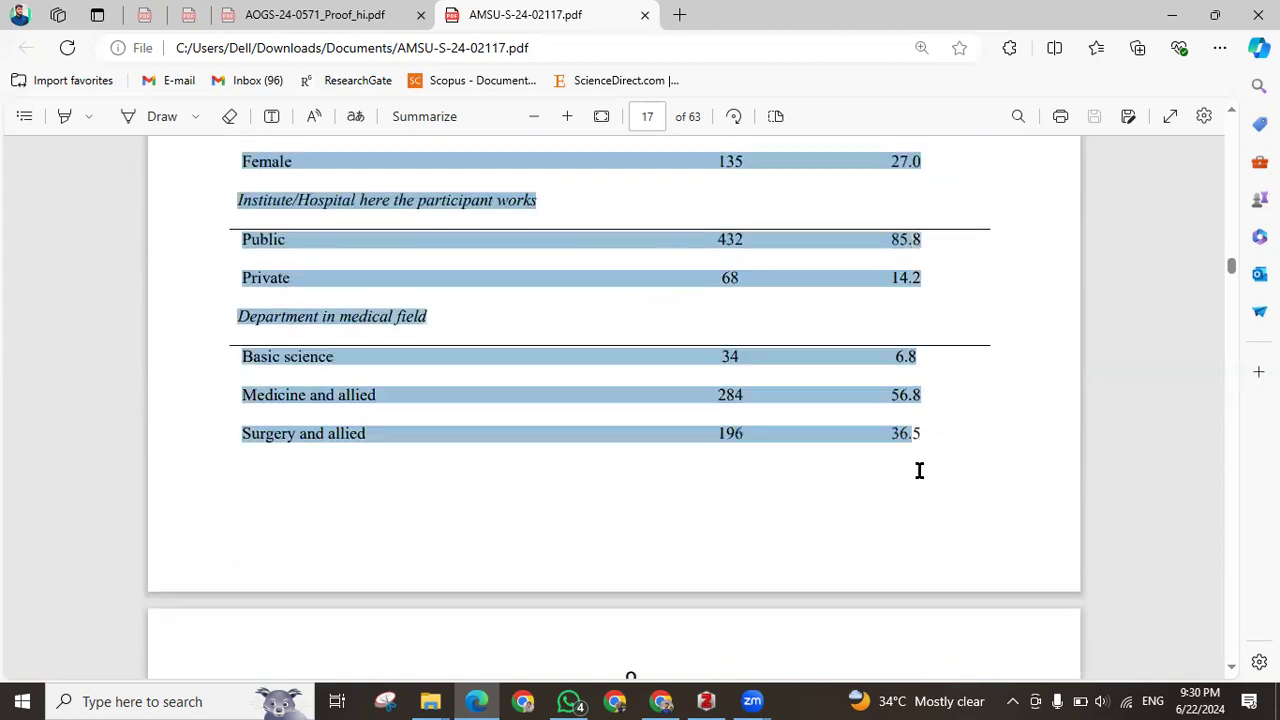
scroll(917, 446, "up", 1)
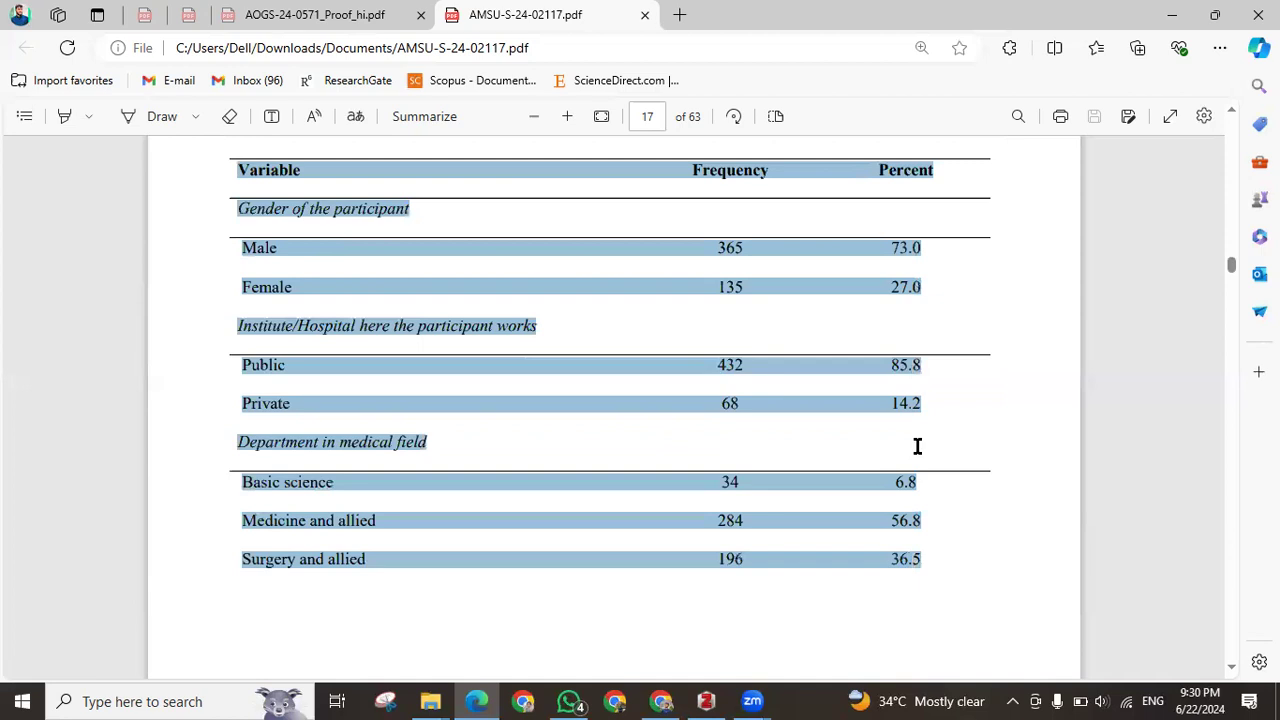
Highlight the caption "Table 1. Demographic Stats" in yellow
scroll(917, 446, "up", 3)
left_click(353, 456)
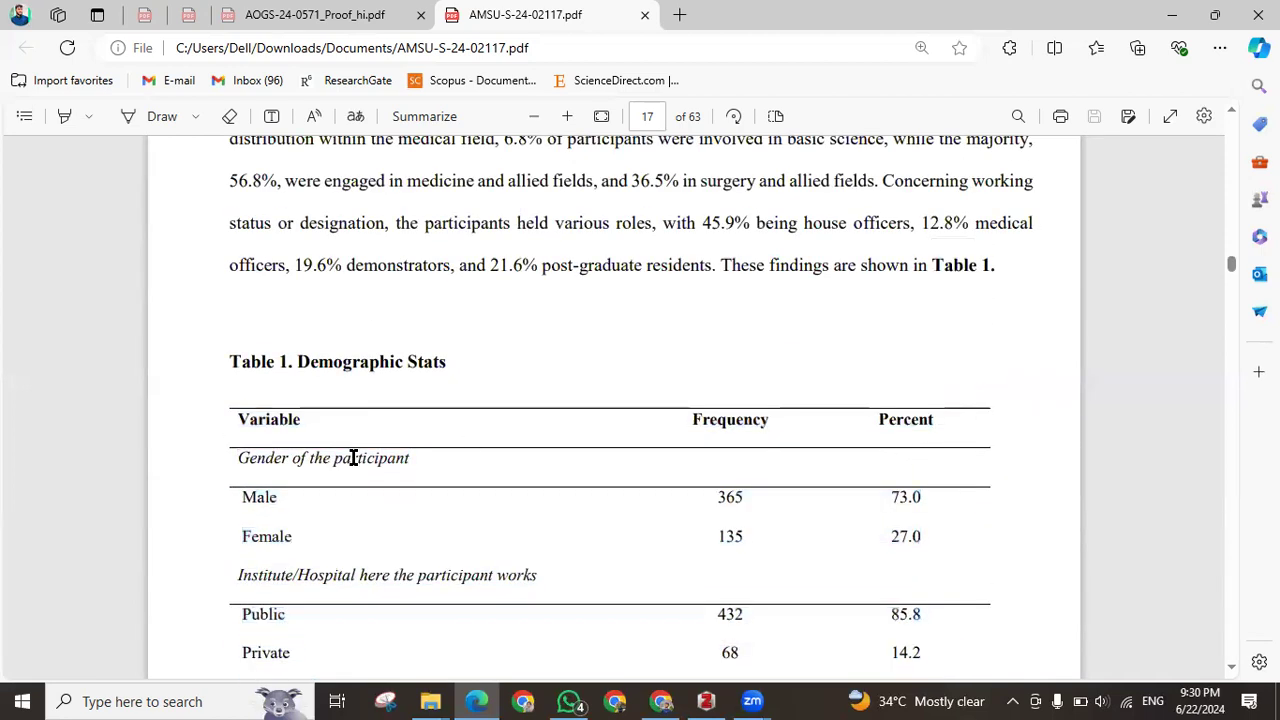
left_click_drag(233, 365, 486, 366)
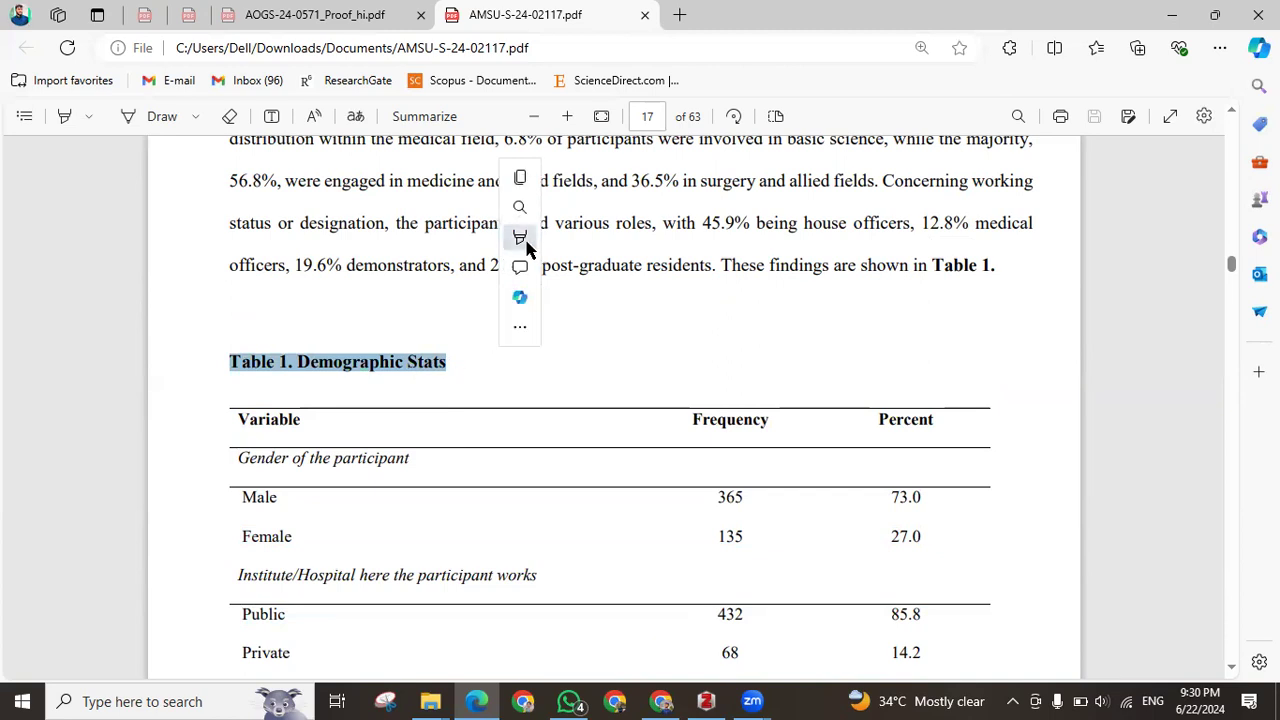
mouse_move(543, 240)
left_click(668, 240)
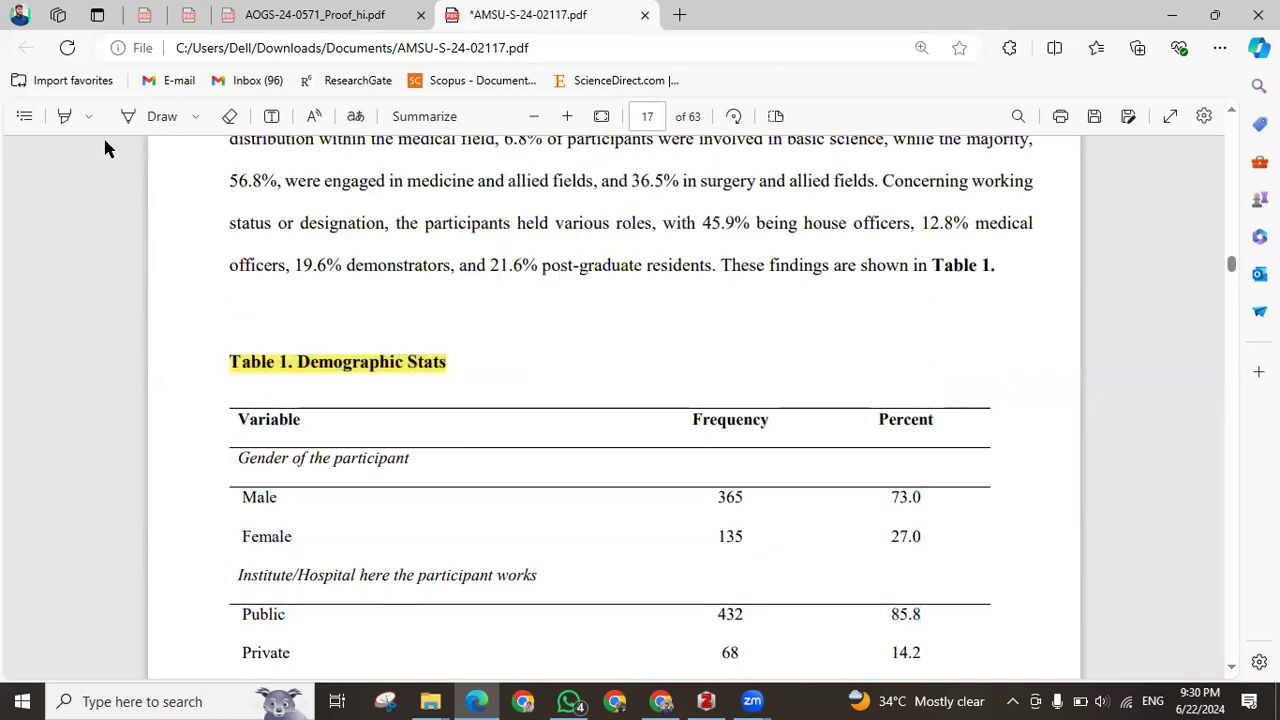
Highlight the "2. Knowledge Stats:" heading and the "Table 2" citation that opens its paragraph in yellow
left_click(66, 118)
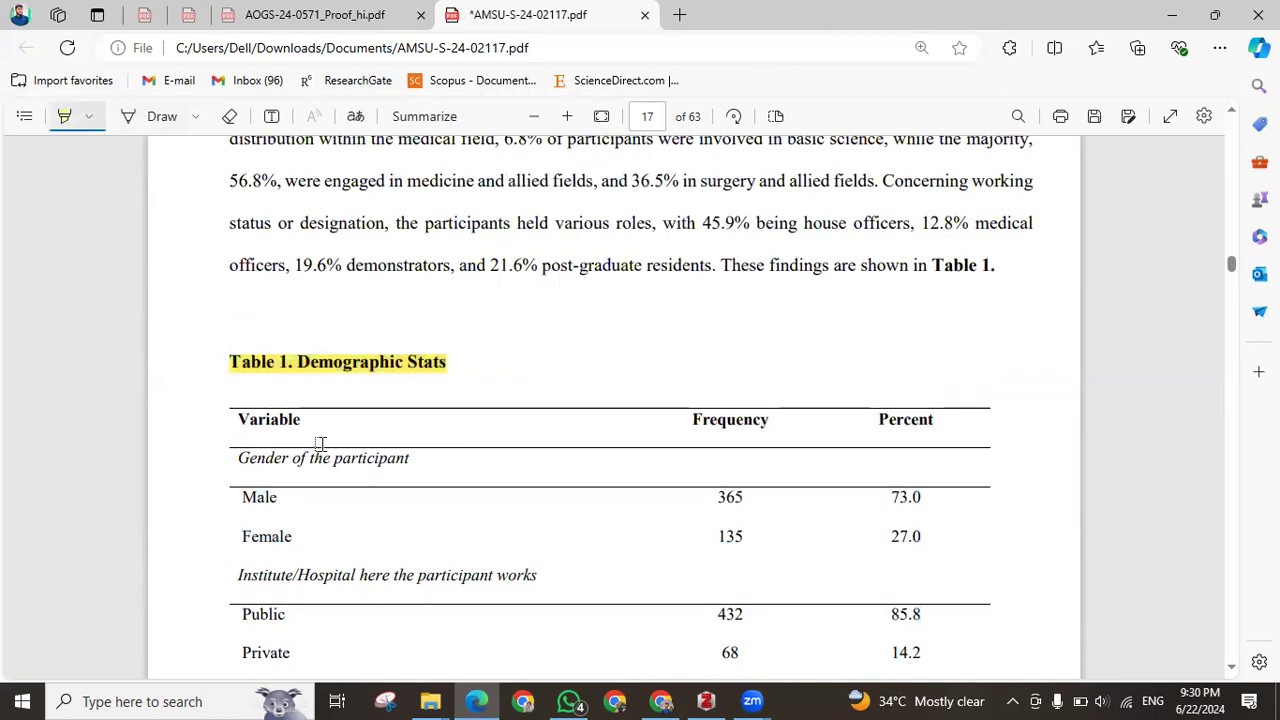
scroll(320, 443, "down", 10)
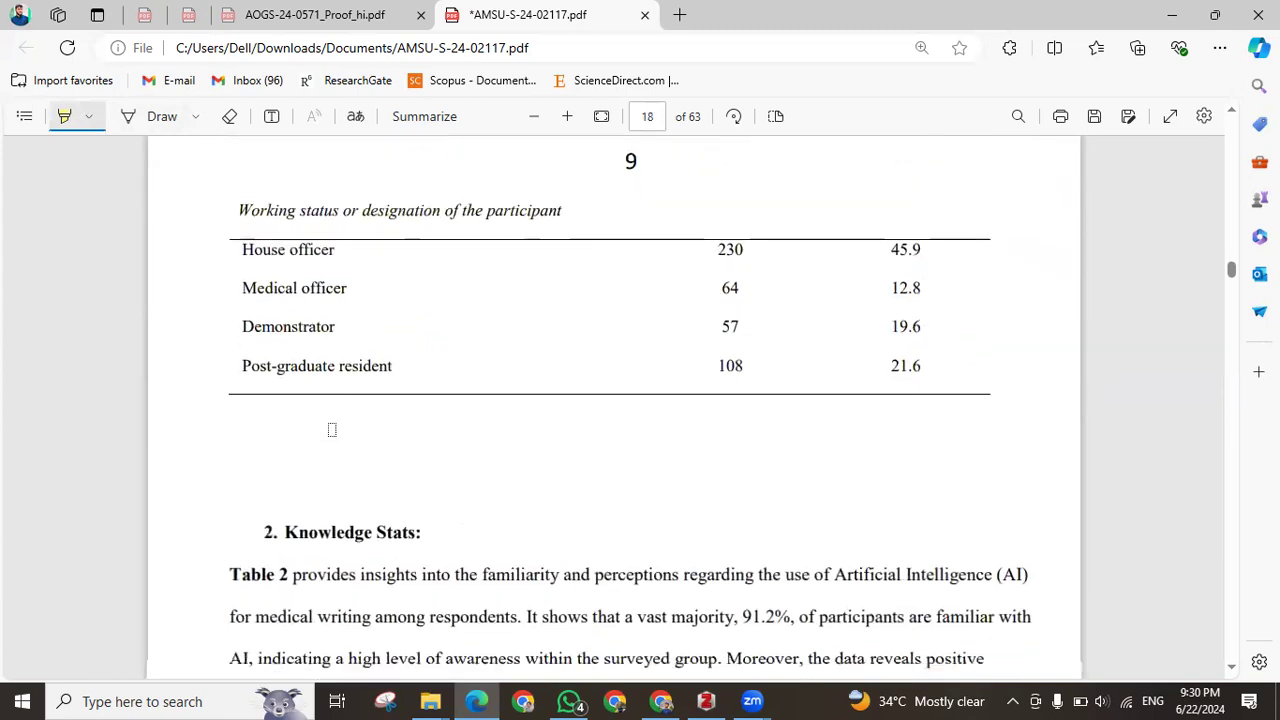
scroll(332, 429, "down", 2)
left_click_drag(264, 300, 402, 300)
left_click_drag(229, 343, 284, 350)
Highlight the "(Figure 1)" citation and the caption "Table 2. Knowledge Stats" in yellow
scroll(421, 398, "down", 6)
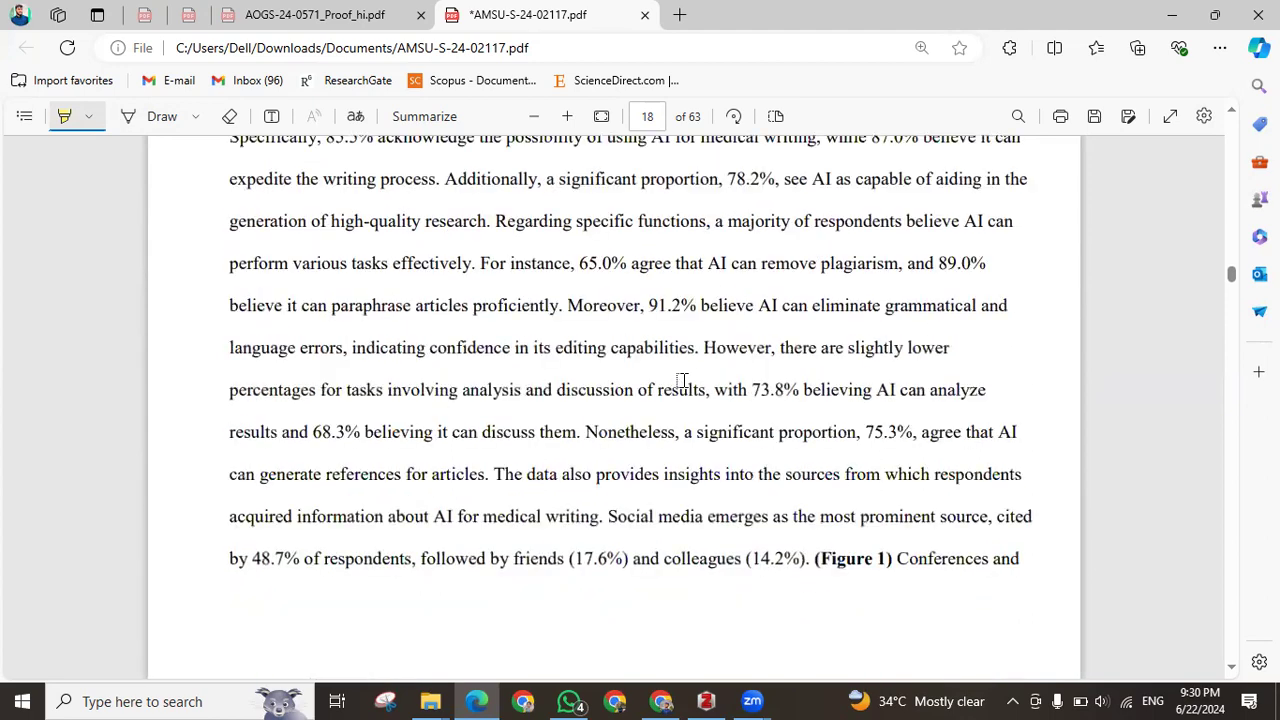
left_click_drag(798, 310, 899, 308)
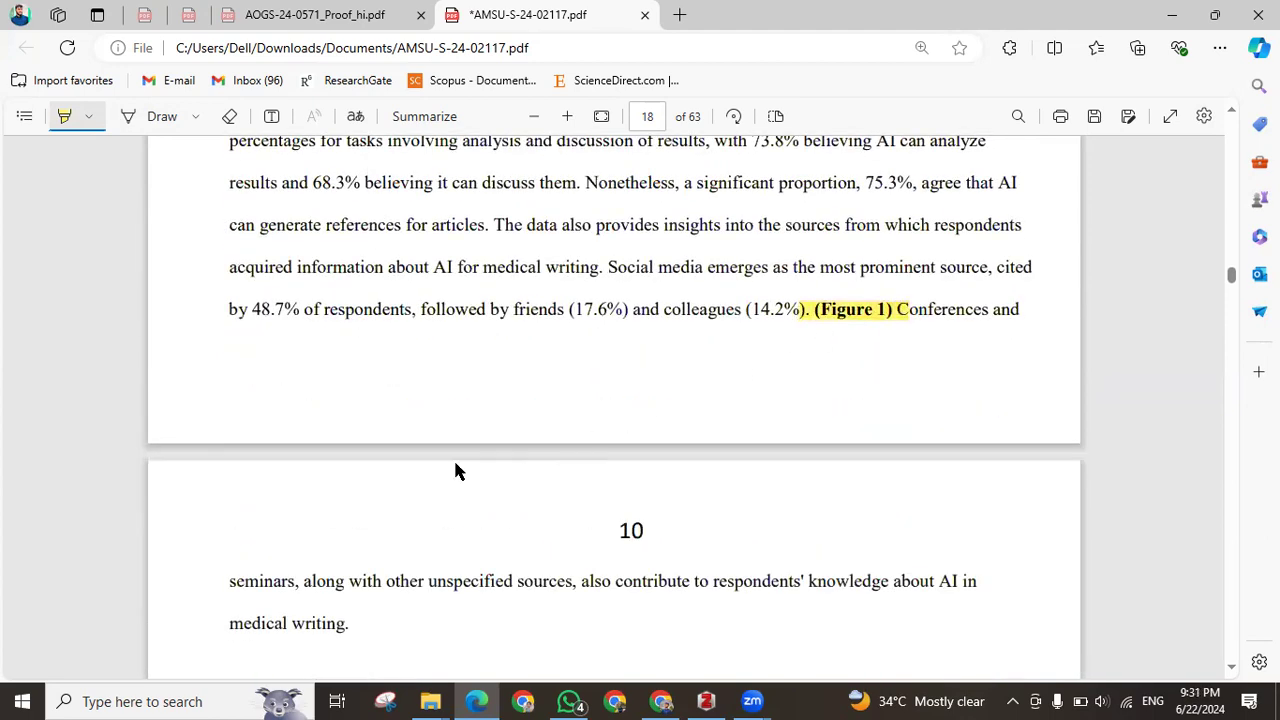
scroll(455, 472, "down", 4)
mouse_move(225, 390)
left_mouse_down()
mouse_move(413, 395)
mouse_move(390, 428)
left_mouse_up()
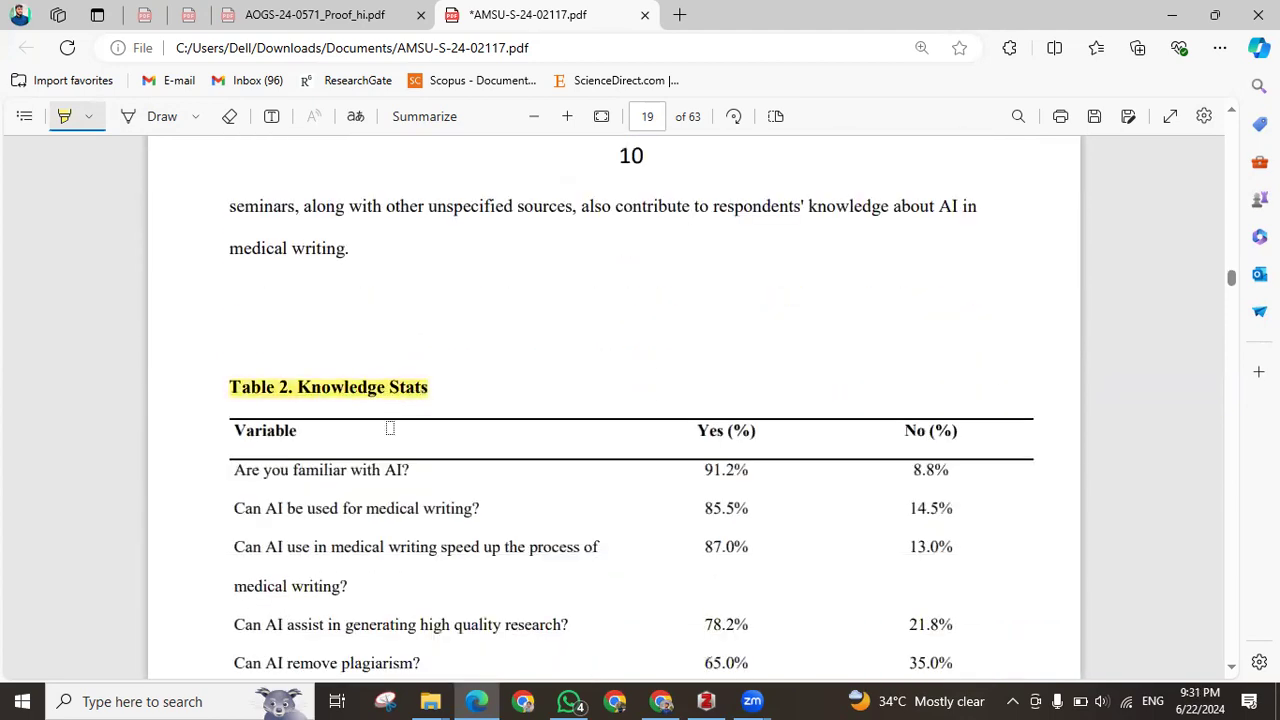
Highlight the caption "Table 3. Attitude stats" below the Attitude Stats paragraph in yellow
scroll(390, 430, "down", 4)
scroll(390, 430, "up", 6)
scroll(395, 444, "down", 12)
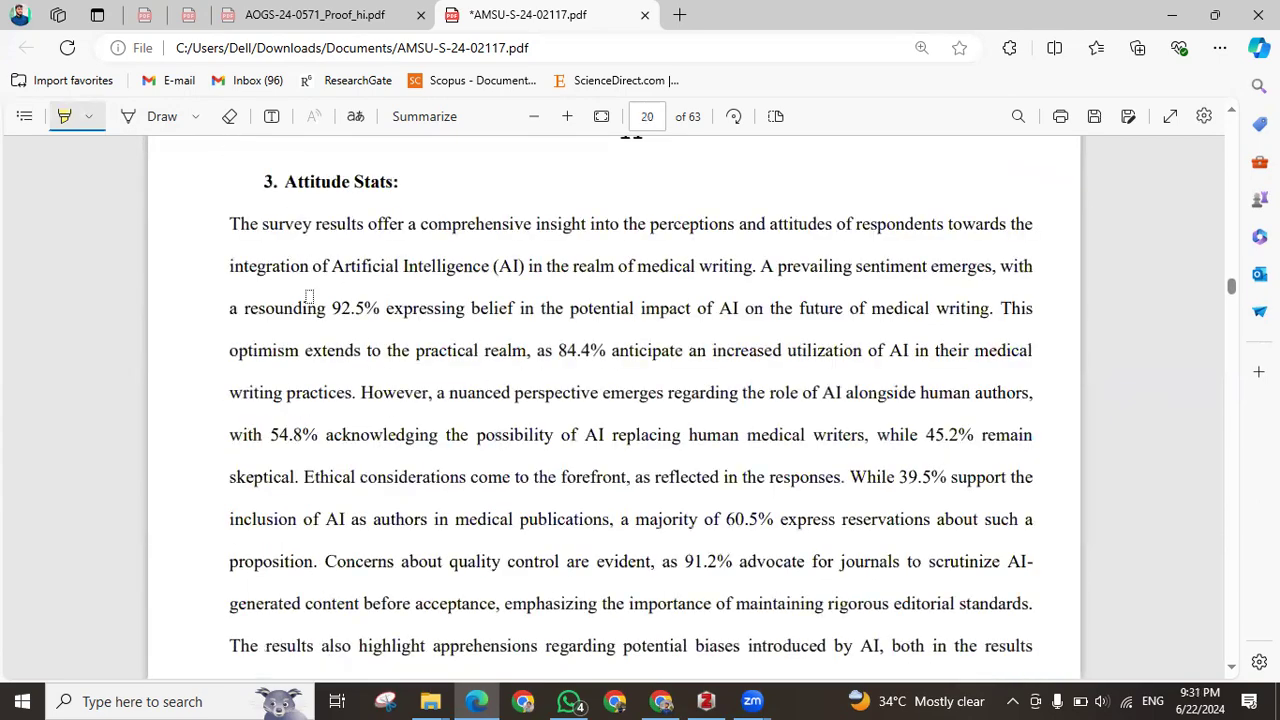
scroll(344, 403, "down", 1)
scroll(351, 403, "down", 5)
left_click_drag(223, 323, 409, 326)
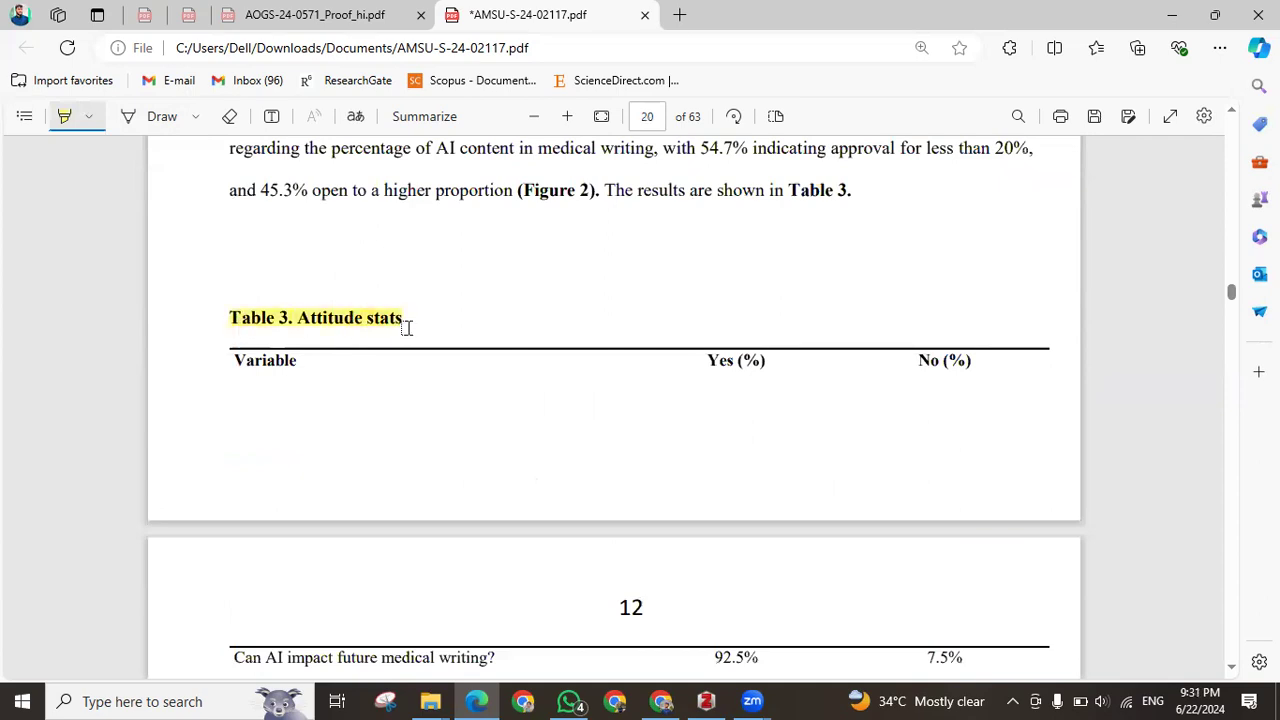
Examine the remaining results, from the Table 3 rows and Practice Stats through to the Table 6 regression analysis
scroll(381, 375, "down", 3)
scroll(382, 382, "down", 20)
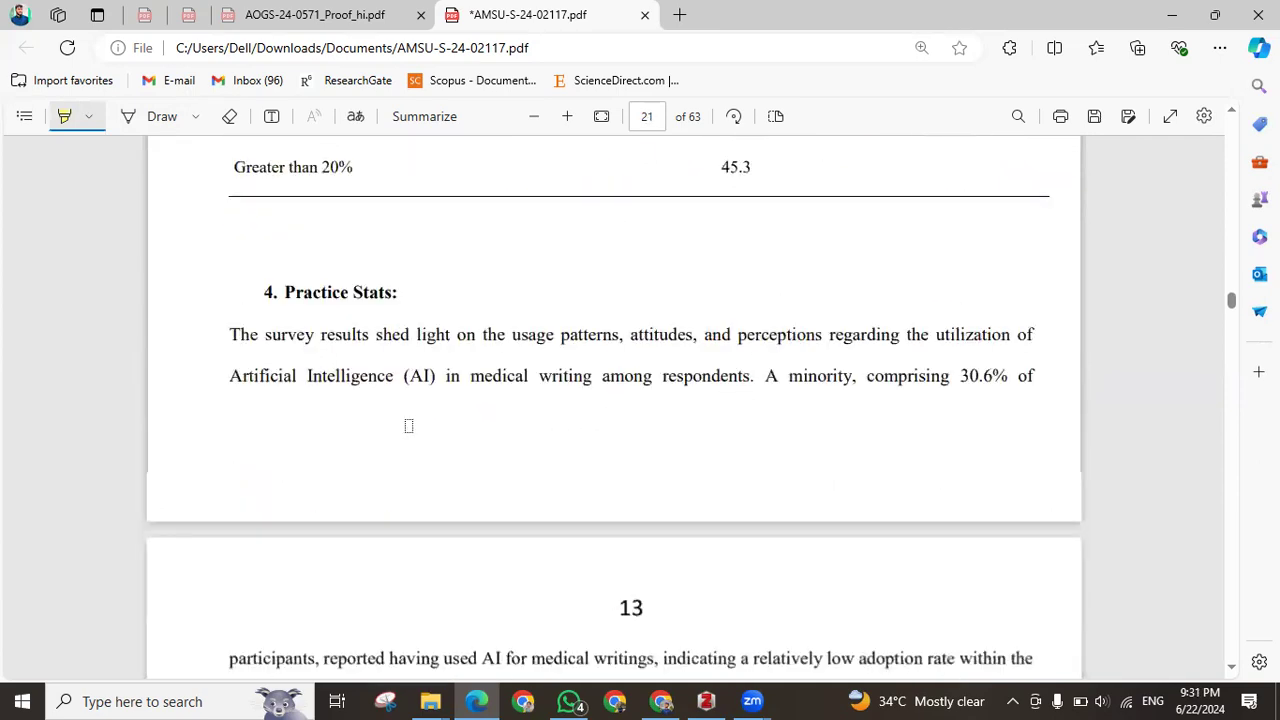
scroll(366, 400, "down", 20)
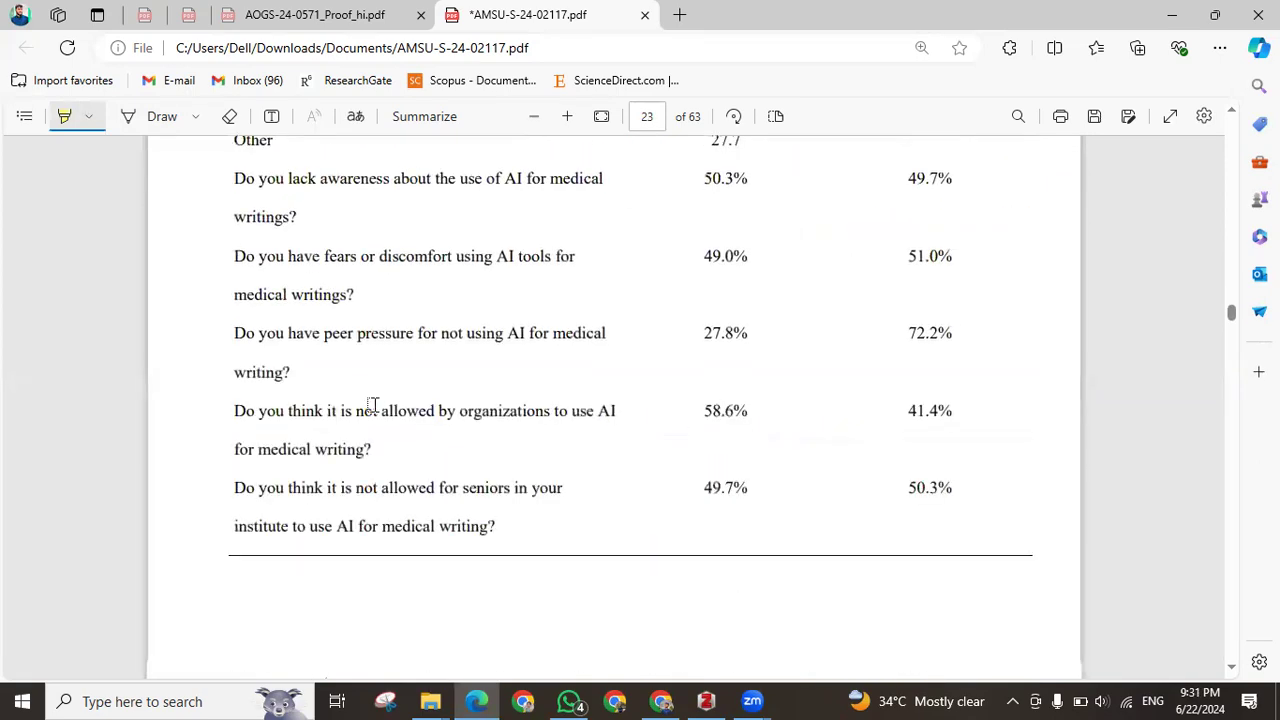
scroll(375, 412, "down", 20)
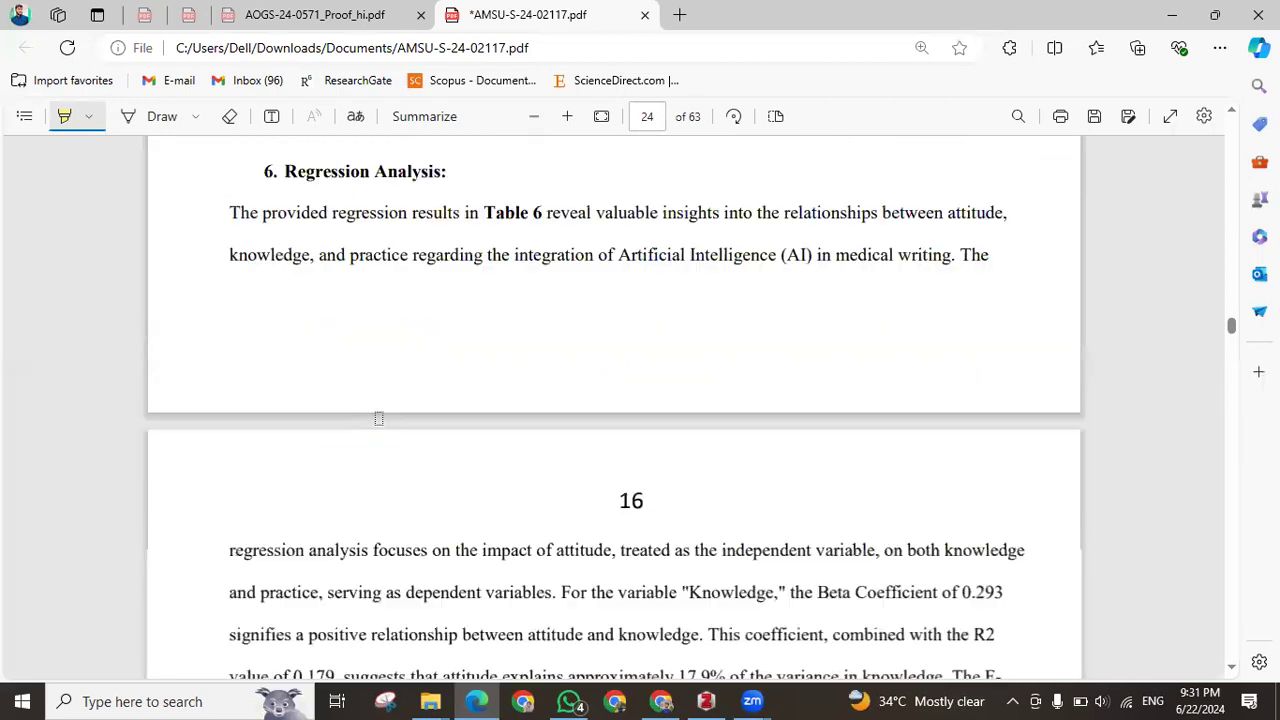
scroll(380, 420, "down", 15)
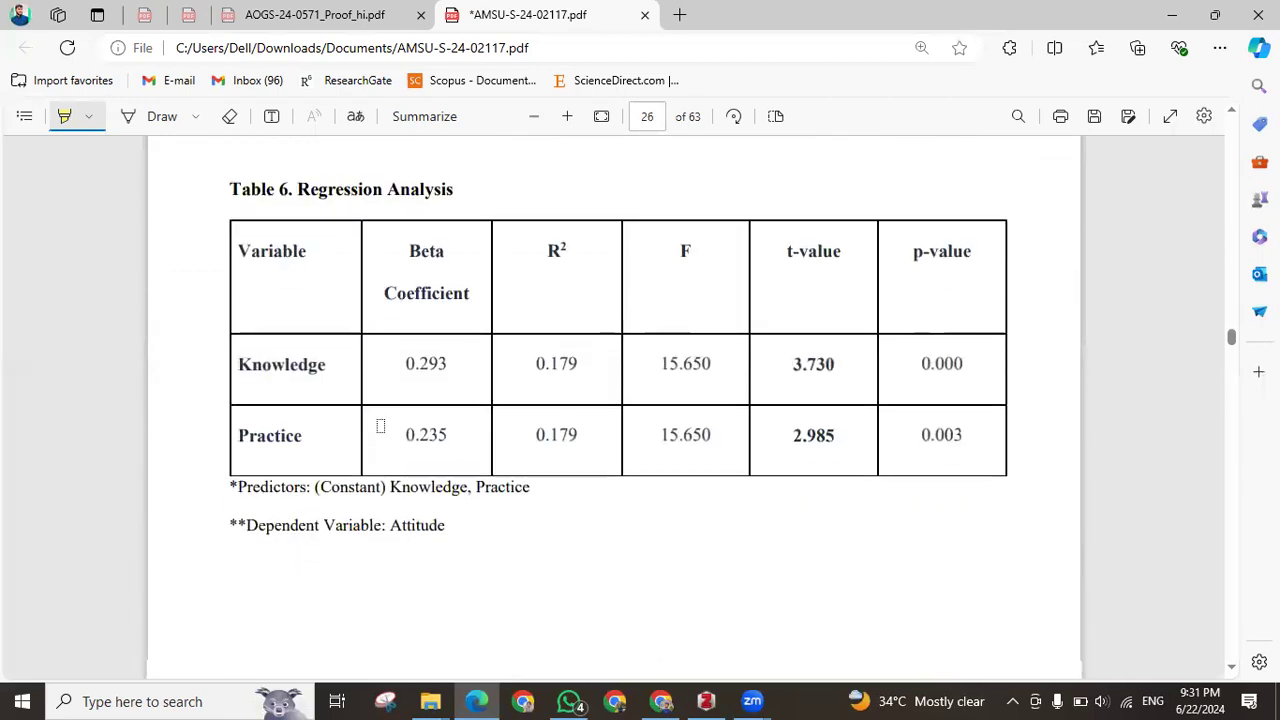
scroll(382, 426, "down", 2)
scroll(262, 268, "up", 2)
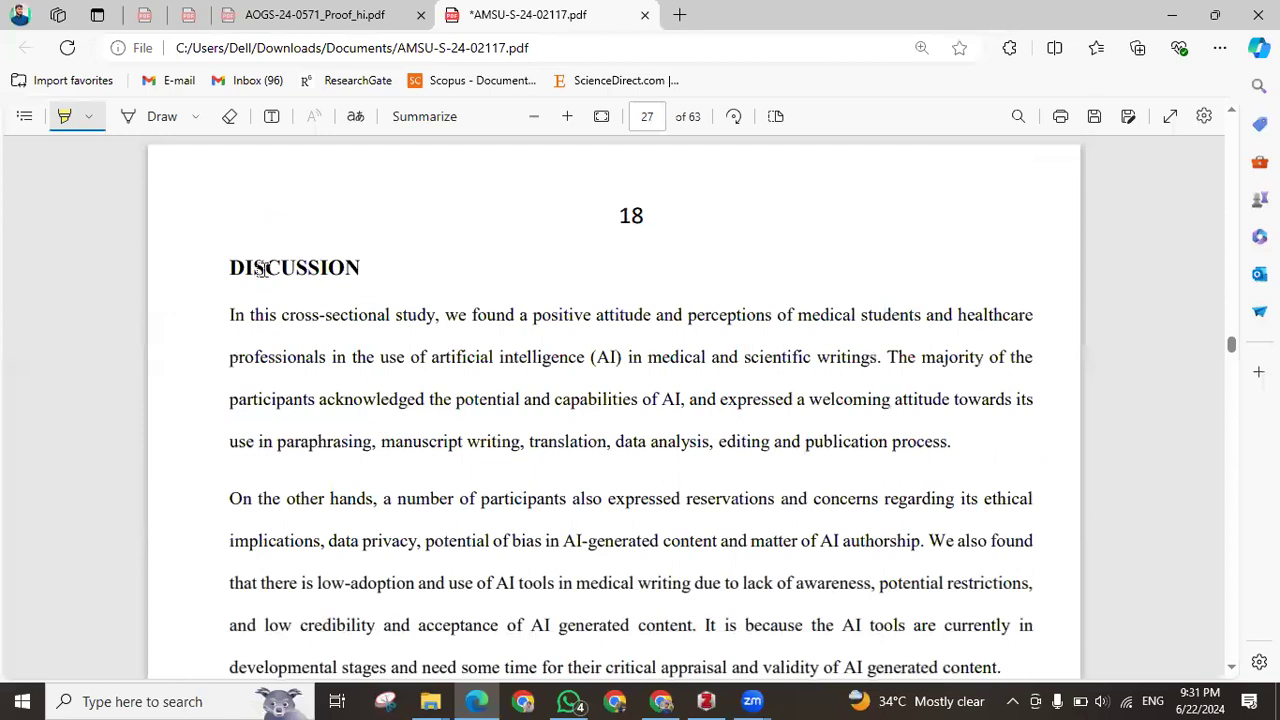
Highlight the dependent variable note under Table 6 and the DISCUSSION heading in yellow
scroll(394, 340, "up", 10)
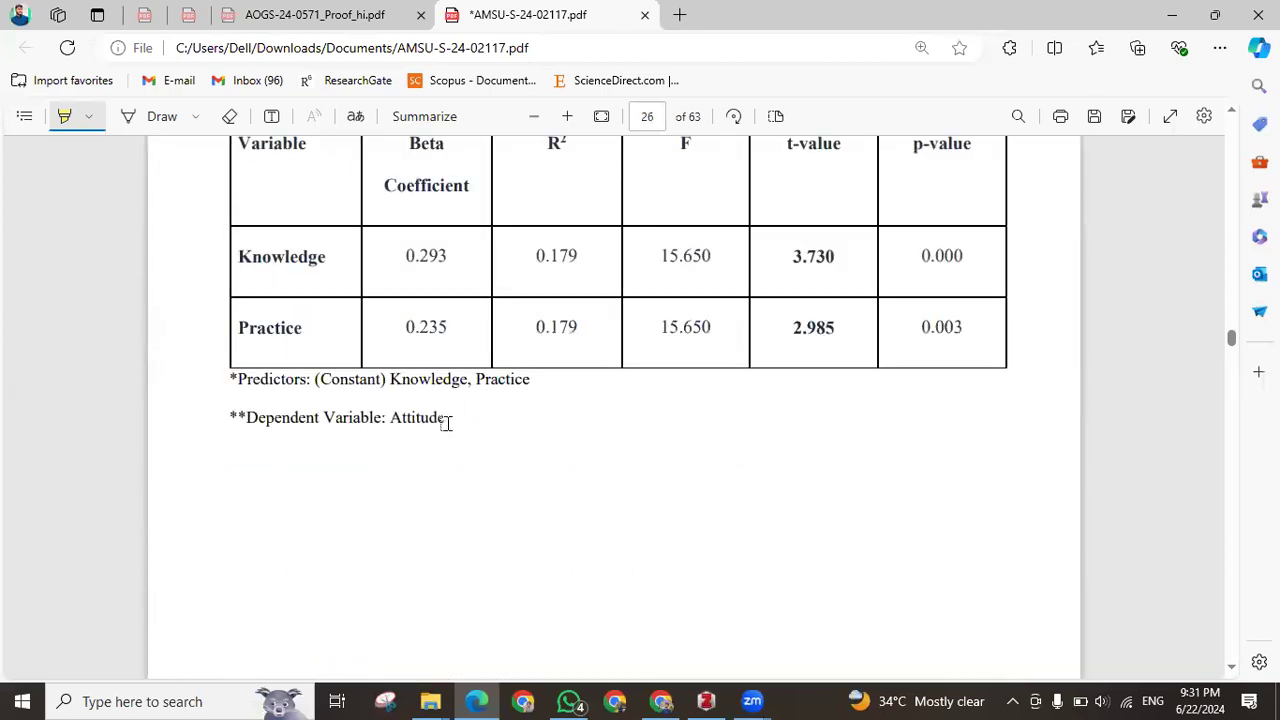
left_click_drag(318, 420, 240, 417)
scroll(257, 454, "down", 10)
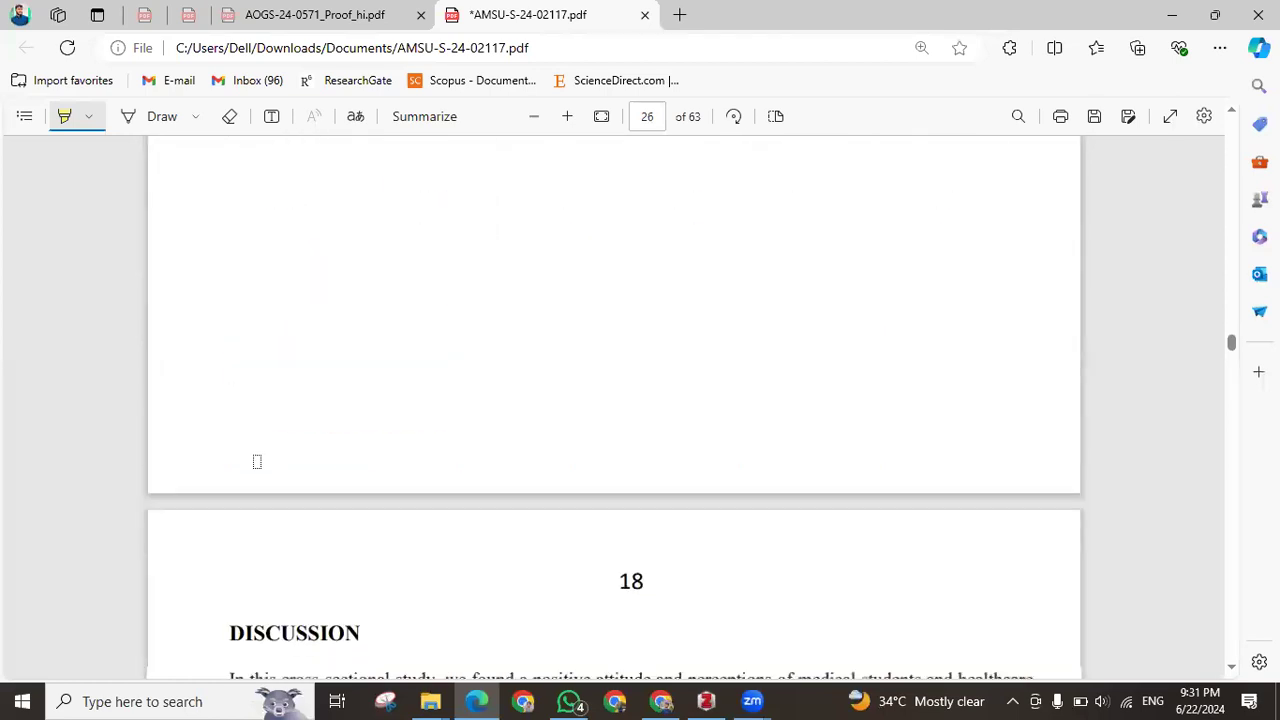
mouse_move(224, 270)
left_mouse_down()
mouse_move(345, 273)
mouse_move(348, 287)
left_mouse_up()
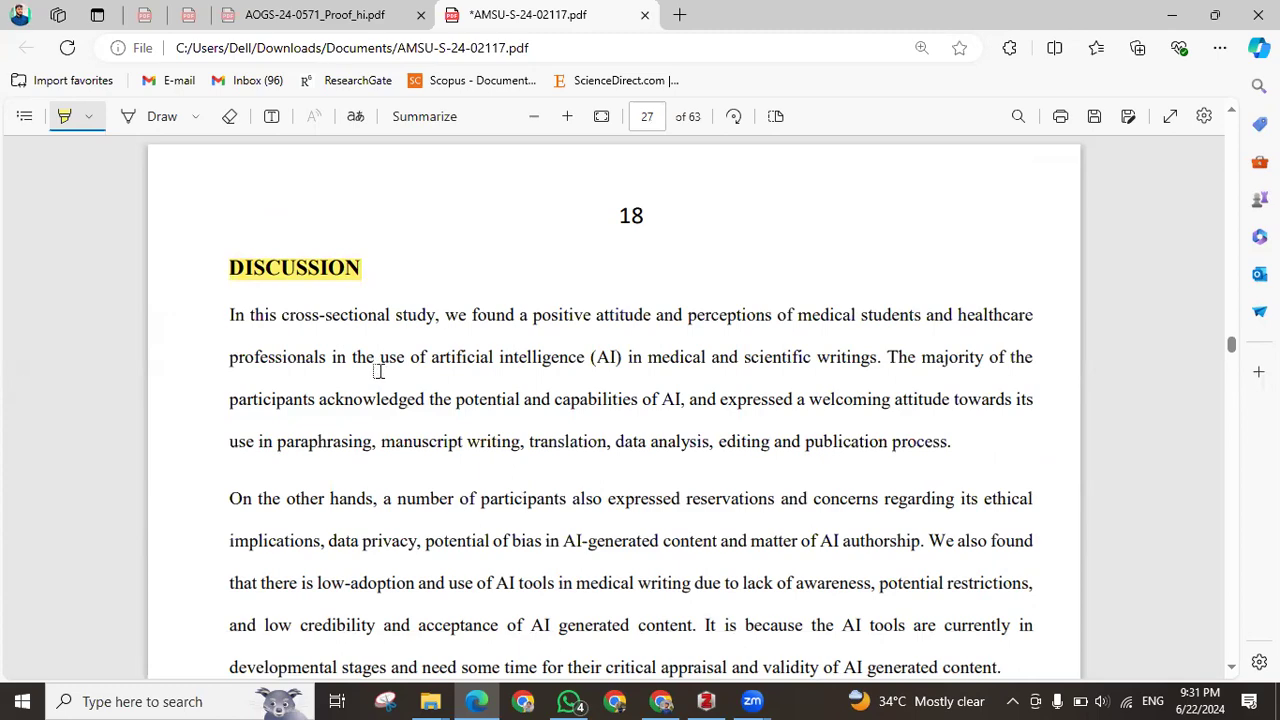
Read through the Discussion and highlight the section heading that follows its text
scroll(381, 375, "down", 7)
scroll(390, 382, "down", 15)
scroll(401, 396, "up", 6)
scroll(401, 396, "down", 5)
scroll(394, 397, "up", 6)
left_click_drag(298, 365, 323, 366)
scroll(317, 391, "down", 5)
left_click_drag(221, 232, 373, 247)
Highlight the declaration headings before the acknowledgement and the last two authors' contribution entries, starting with "Writing-Original Draft Preparation"
scroll(354, 320, "down", 15)
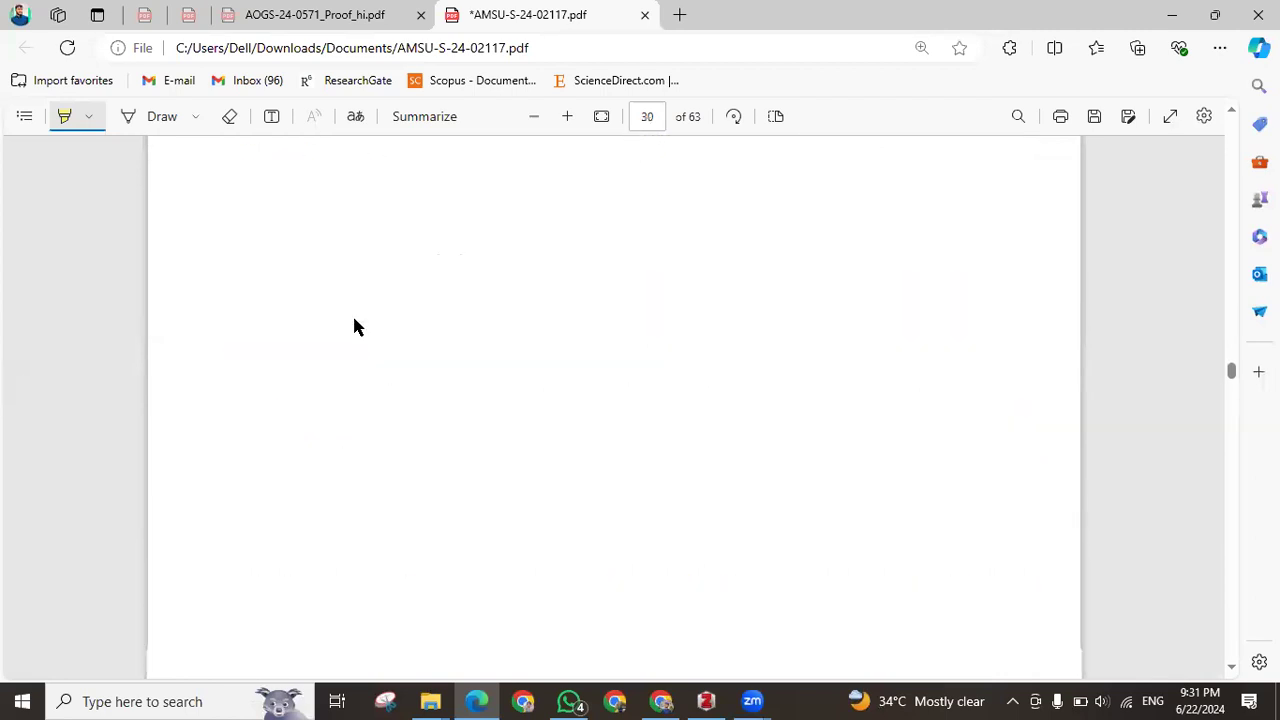
left_click_drag(314, 300, 340, 309)
scroll(340, 309, "down", 8)
scroll(300, 350, "up", 4)
left_click_drag(231, 390, 543, 390)
scroll(420, 428, "down", 3)
left_click_drag(230, 330, 344, 330)
left_click_drag(370, 443, 980, 440)
Highlight the "Acknowledgement:" heading and the funder "Qatar National Library" in its statement
scroll(334, 452, "down", 2)
scroll(334, 452, "down", 2)
left_click_drag(224, 438, 378, 440)
scroll(380, 450, "down", 4)
left_click_drag(524, 360, 757, 360)
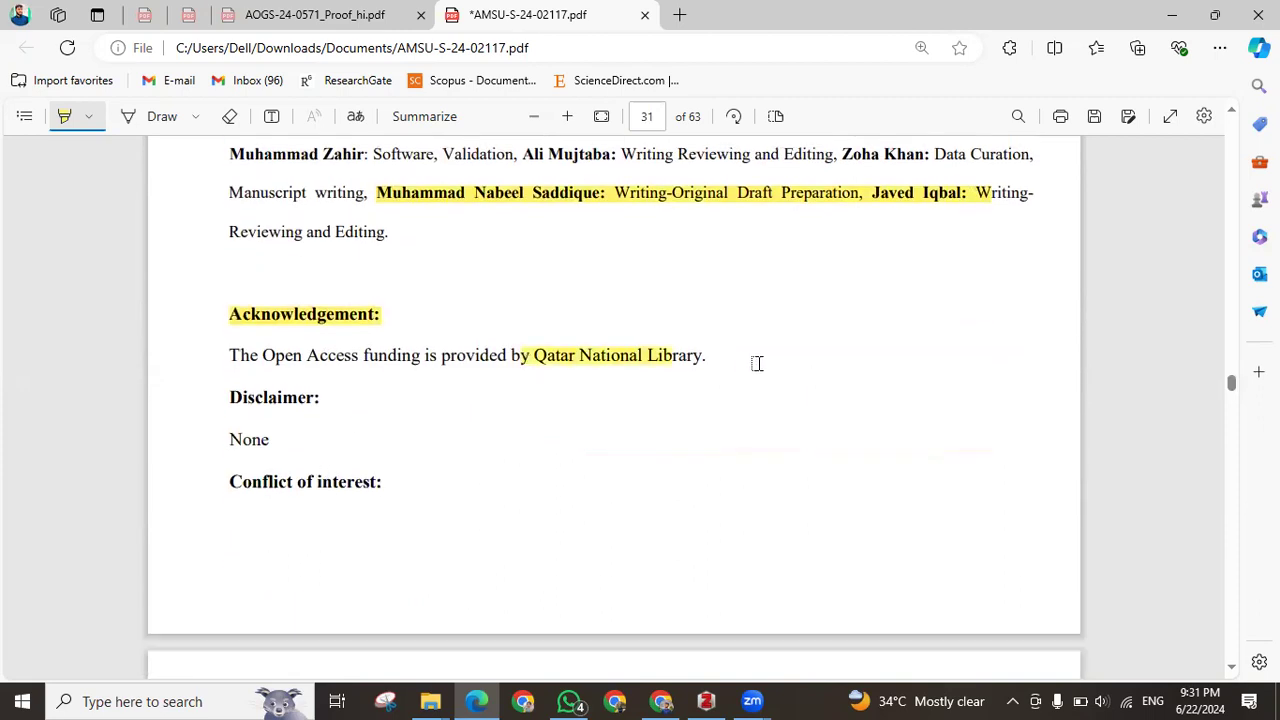
Highlight the "Disclaimer:", "Conflict of interest:" and "Funding disclosure:" headings in yellow
left_click_drag(240, 400, 296, 405)
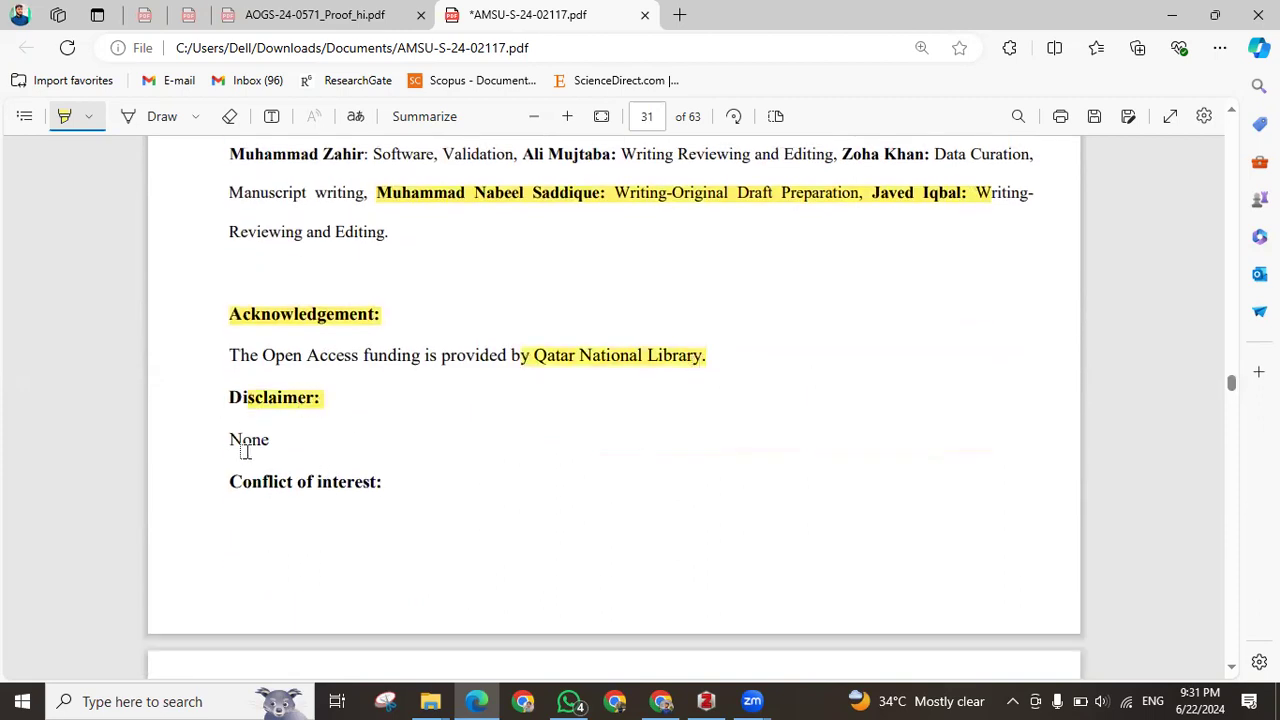
left_click_drag(226, 480, 374, 486)
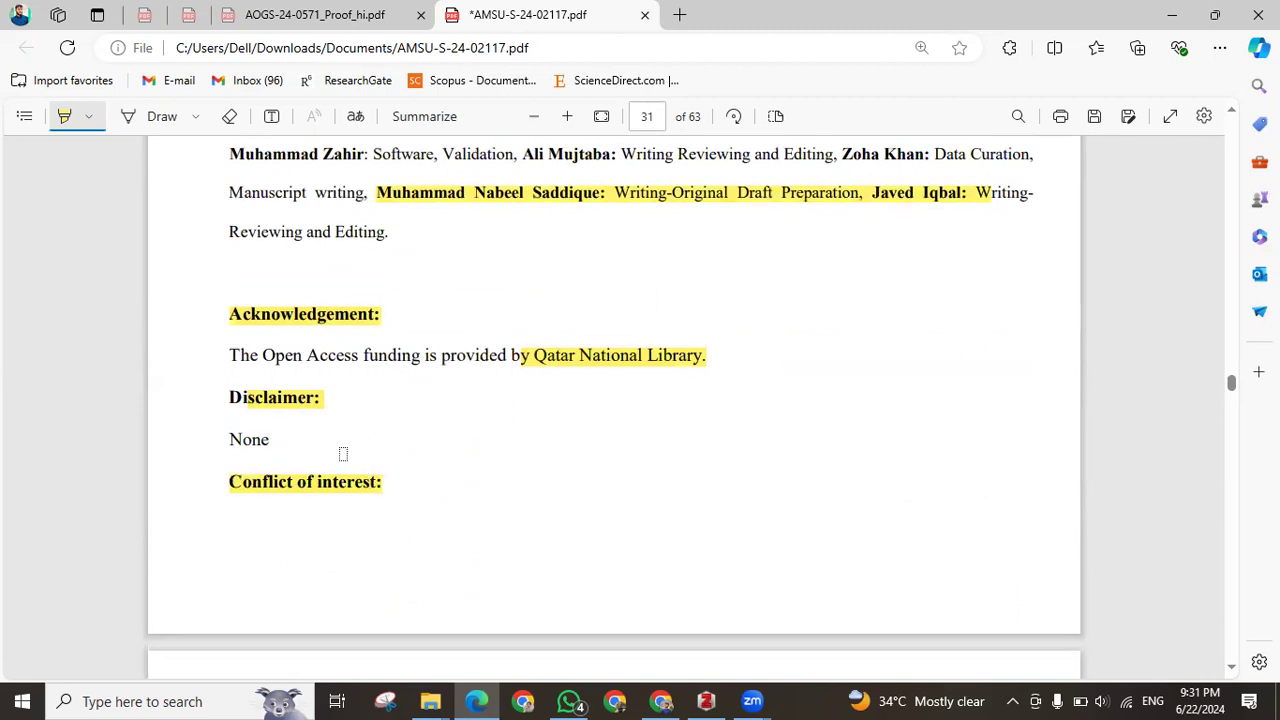
scroll(335, 449, "down", 4)
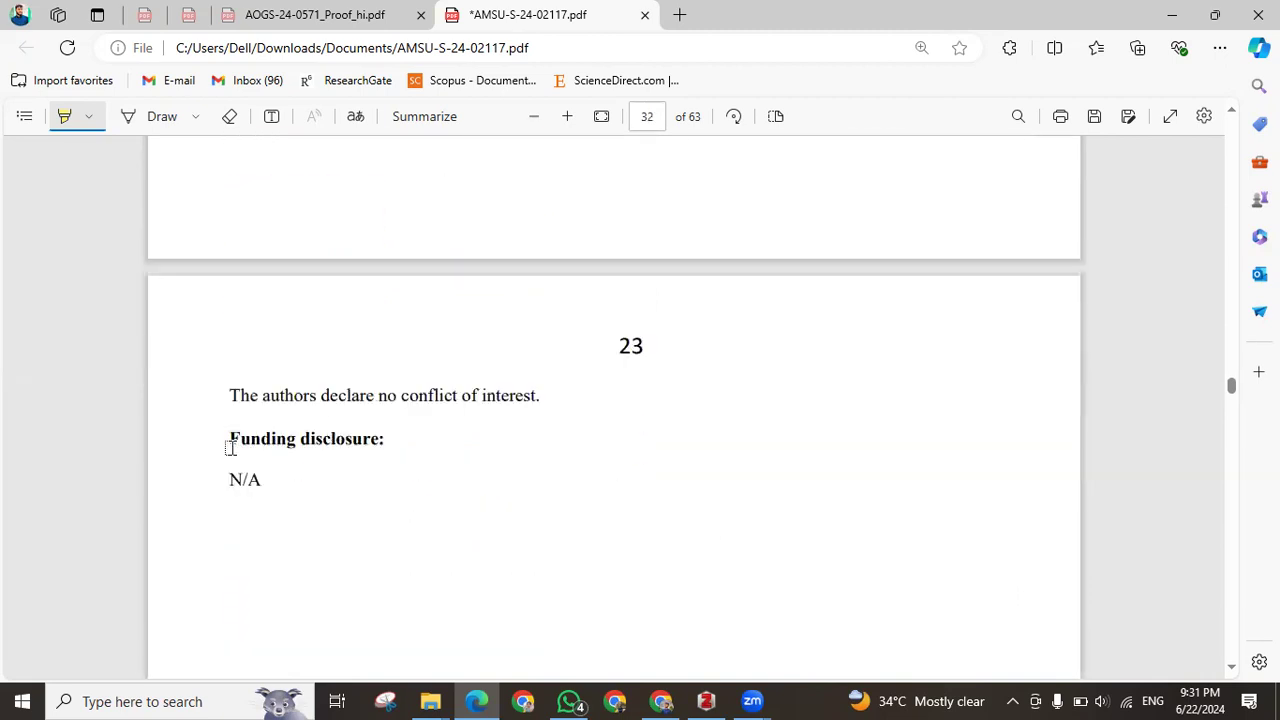
left_click_drag(230, 444, 403, 455)
Highlight the REFERENCES heading above the numbered reference list in yellow
scroll(335, 454, "down", 10)
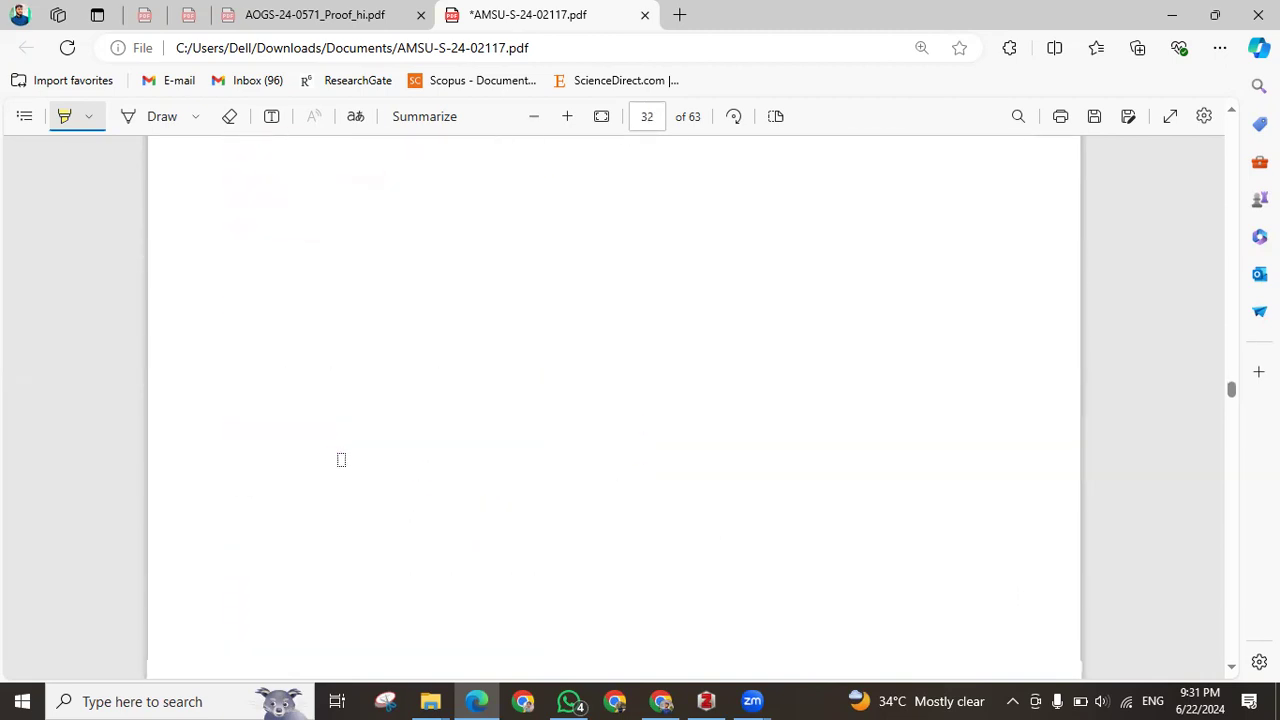
scroll(352, 456, "down", 4)
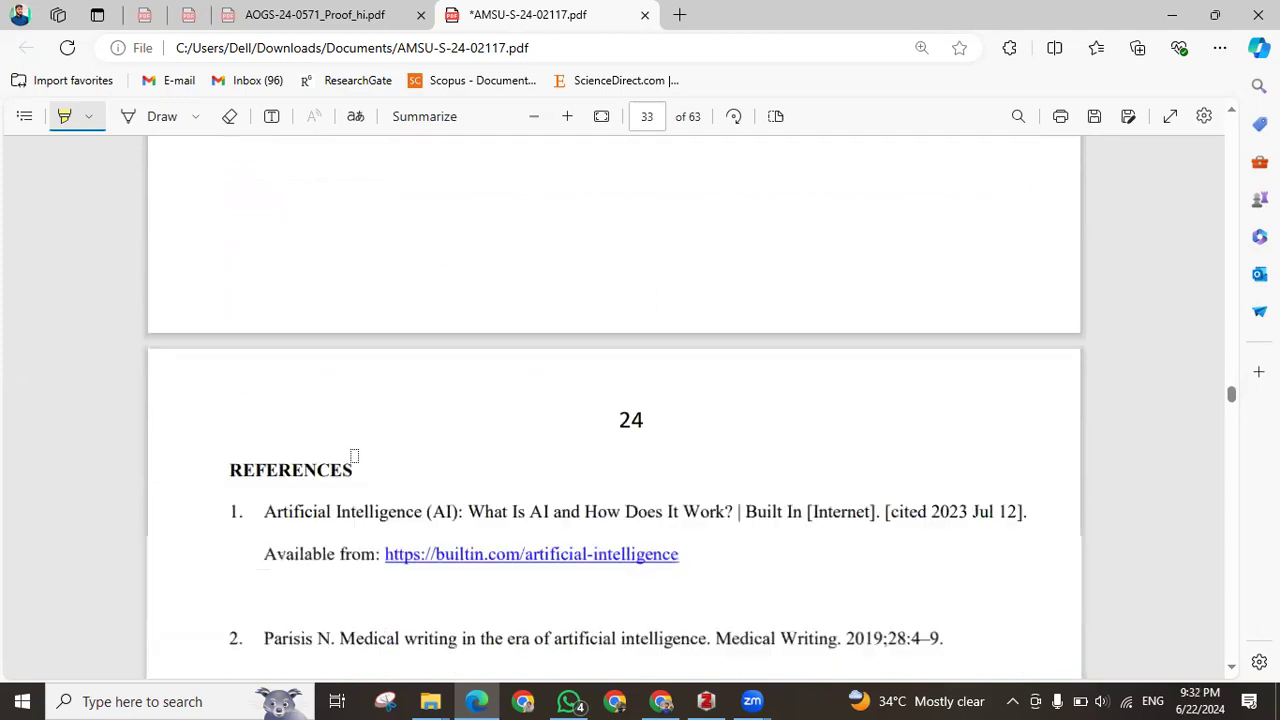
left_click_drag(232, 369, 357, 366)
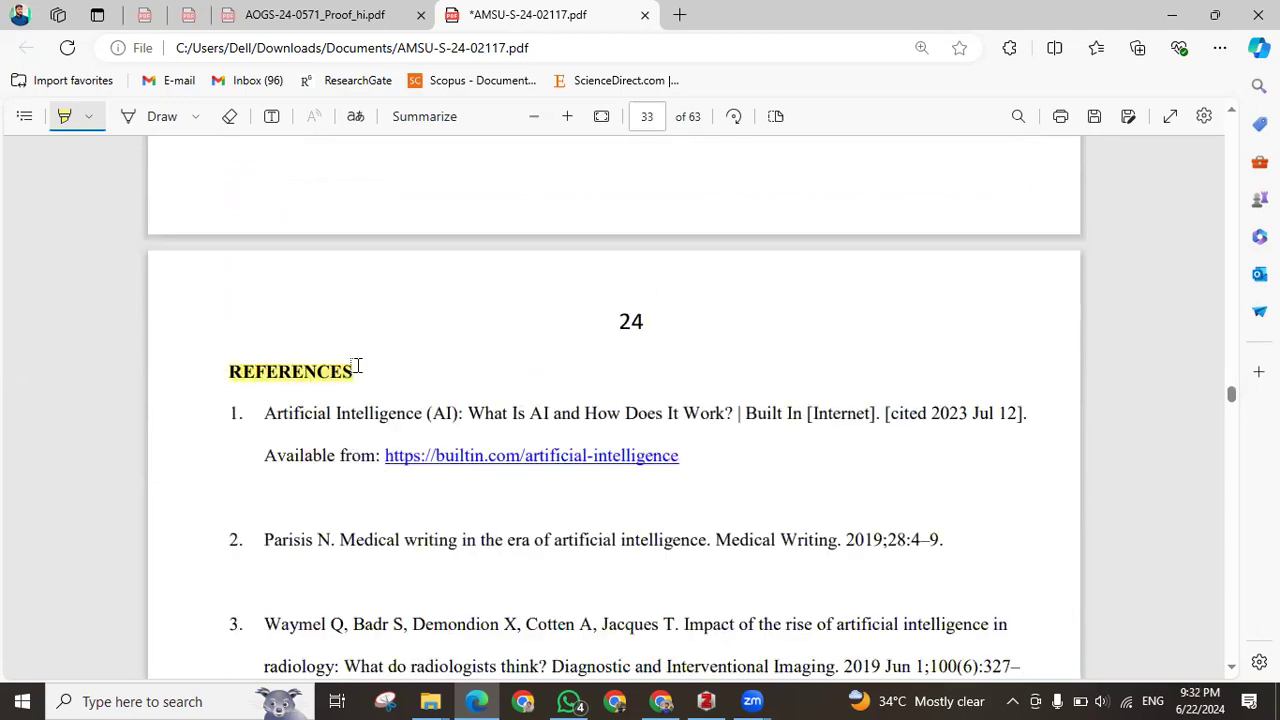
Look through the reference list and highlight the LEGENDS heading on the page that follows it
scroll(355, 445, "down", 10)
scroll(362, 455, "down", 15)
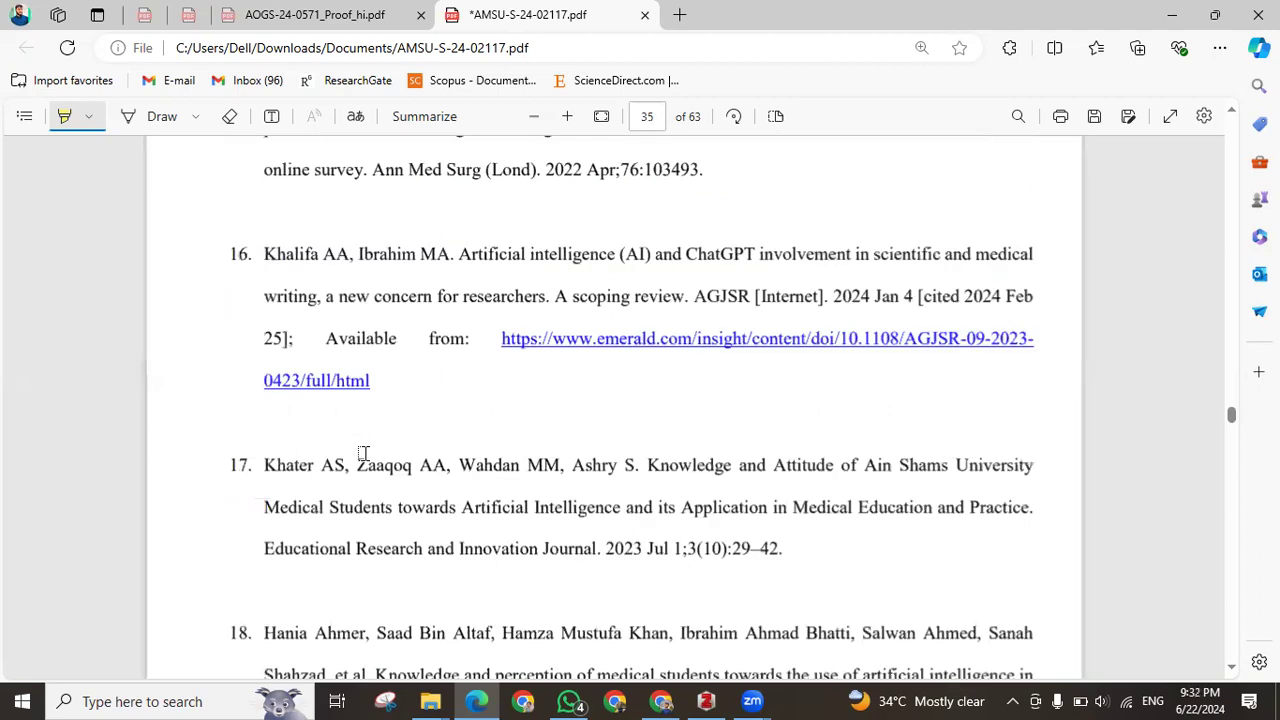
scroll(366, 452, "down", 5)
scroll(366, 430, "up", 4)
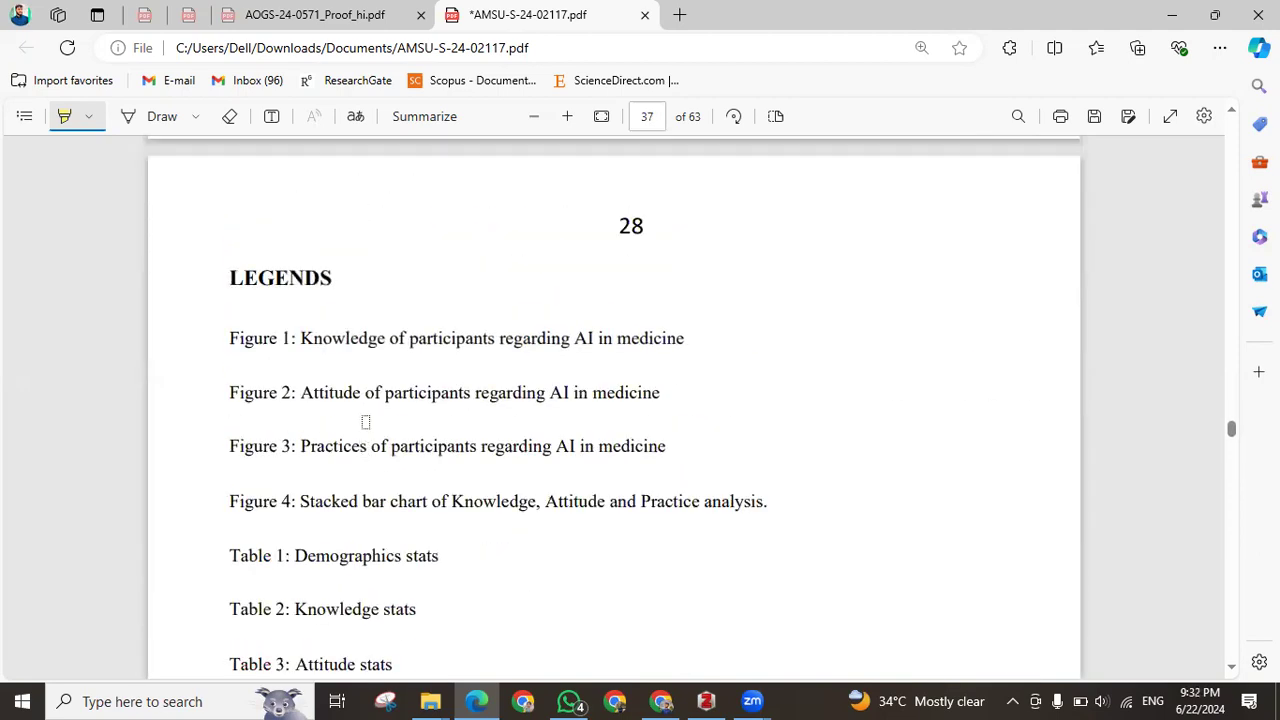
scroll(263, 455, "down", 1)
left_click_drag(230, 414, 344, 418)
scroll(350, 424, "down", 1)
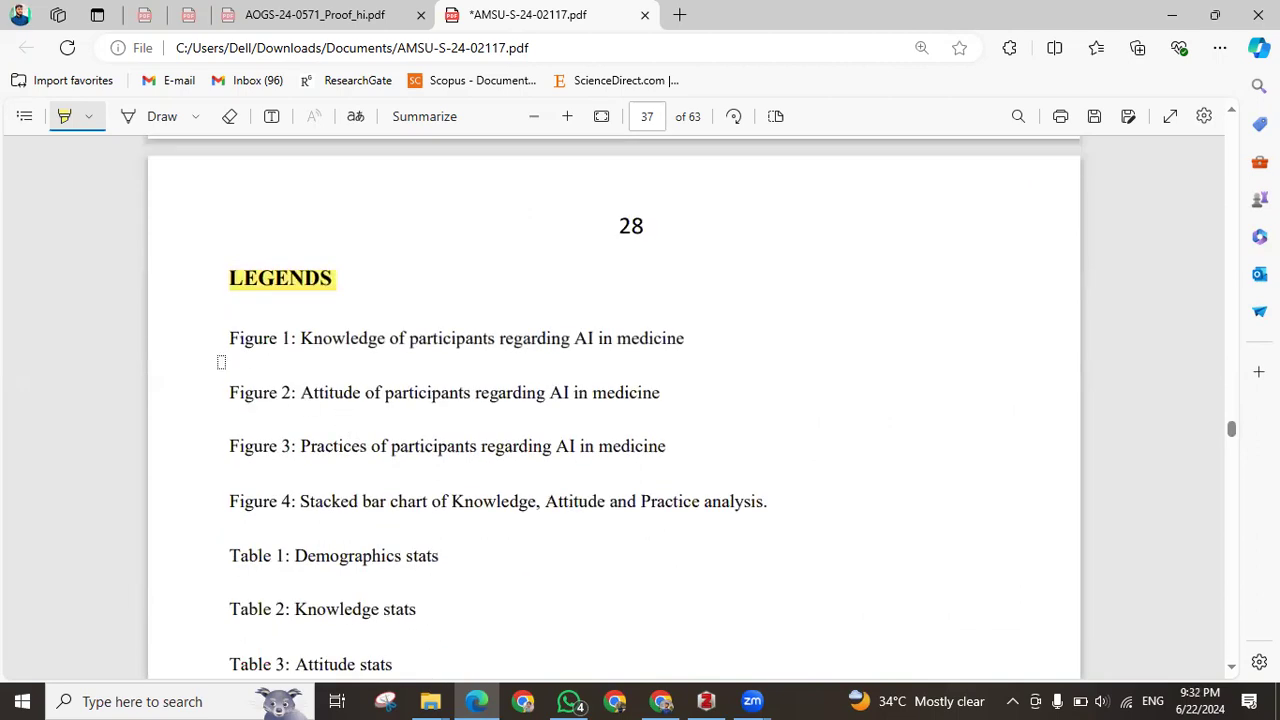
Highlight the legend lines for Figures 1, 2, 3 and 4 under LEGENDS in yellow
left_click_drag(269, 343, 688, 317)
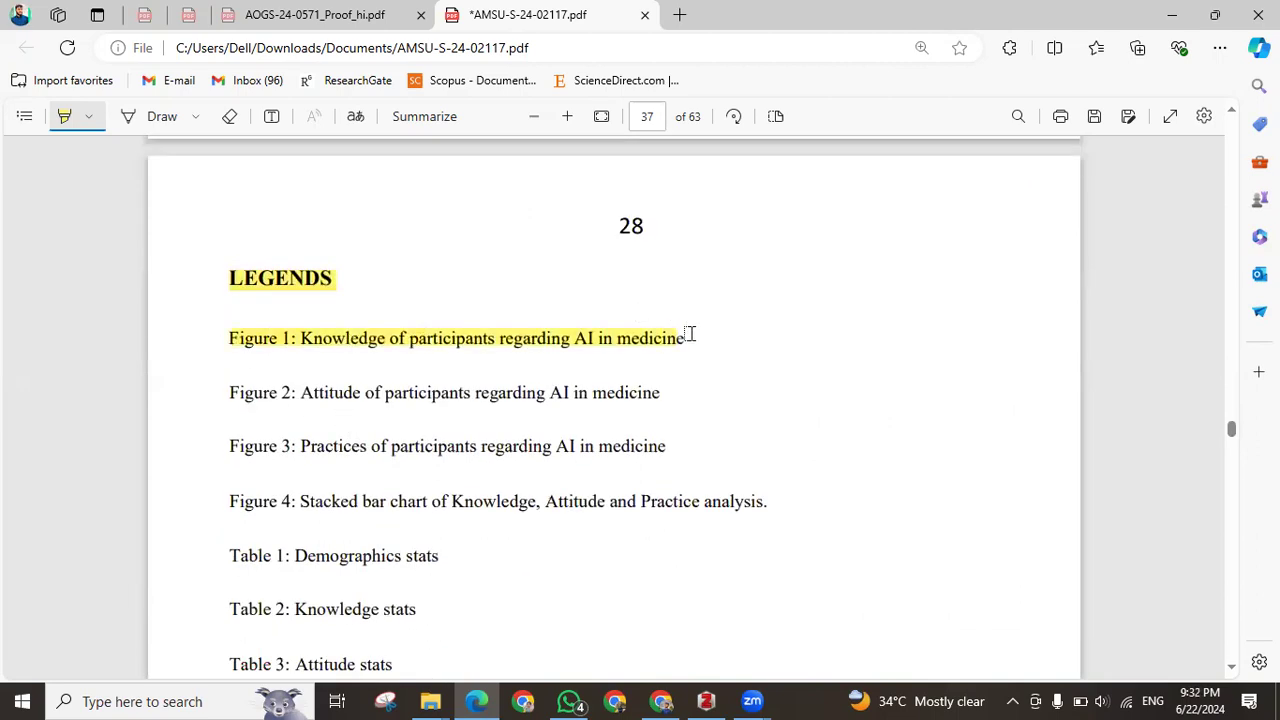
mouse_move(229, 390)
left_mouse_down()
mouse_move(583, 371)
mouse_move(658, 380)
left_mouse_up()
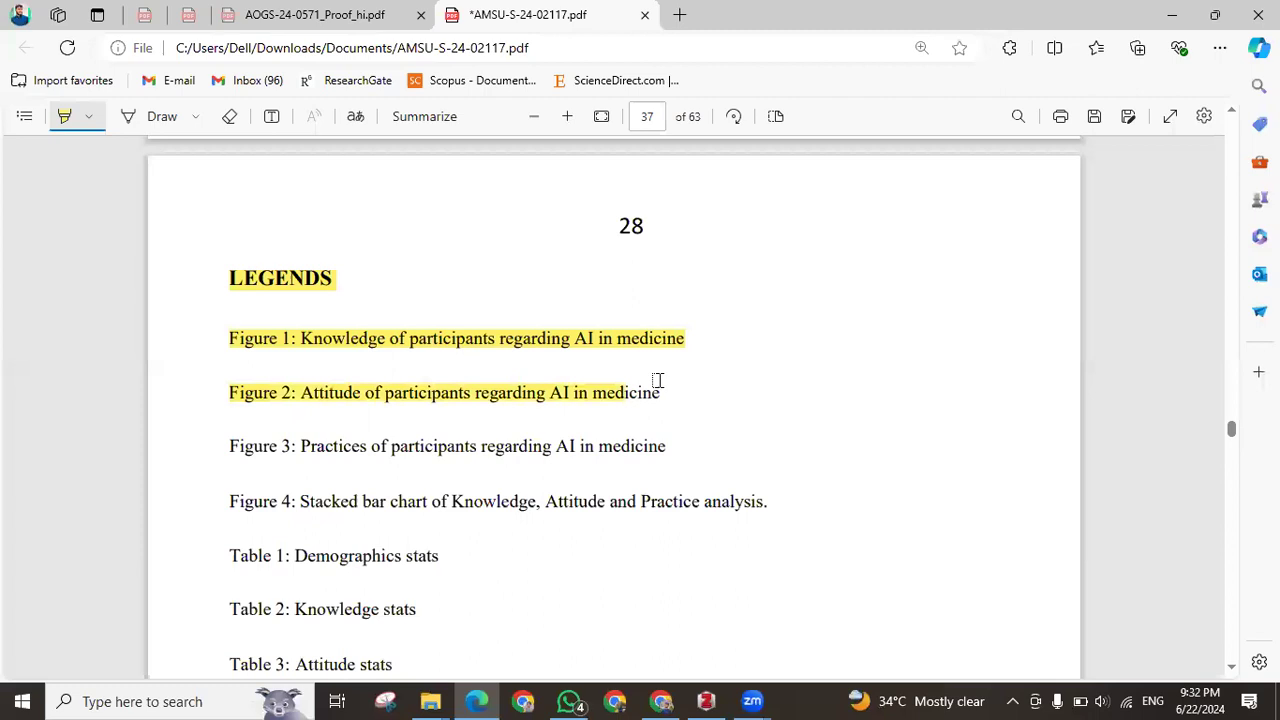
mouse_move(231, 448)
left_mouse_down()
mouse_move(594, 429)
mouse_move(693, 470)
left_mouse_up()
Highlight the legend lines for Table 1 Demographics stats, Table 2 Knowledge stats and Table 3 Attitude stats
scroll(251, 380, "down", 3)
left_click_drag(232, 310, 451, 319)
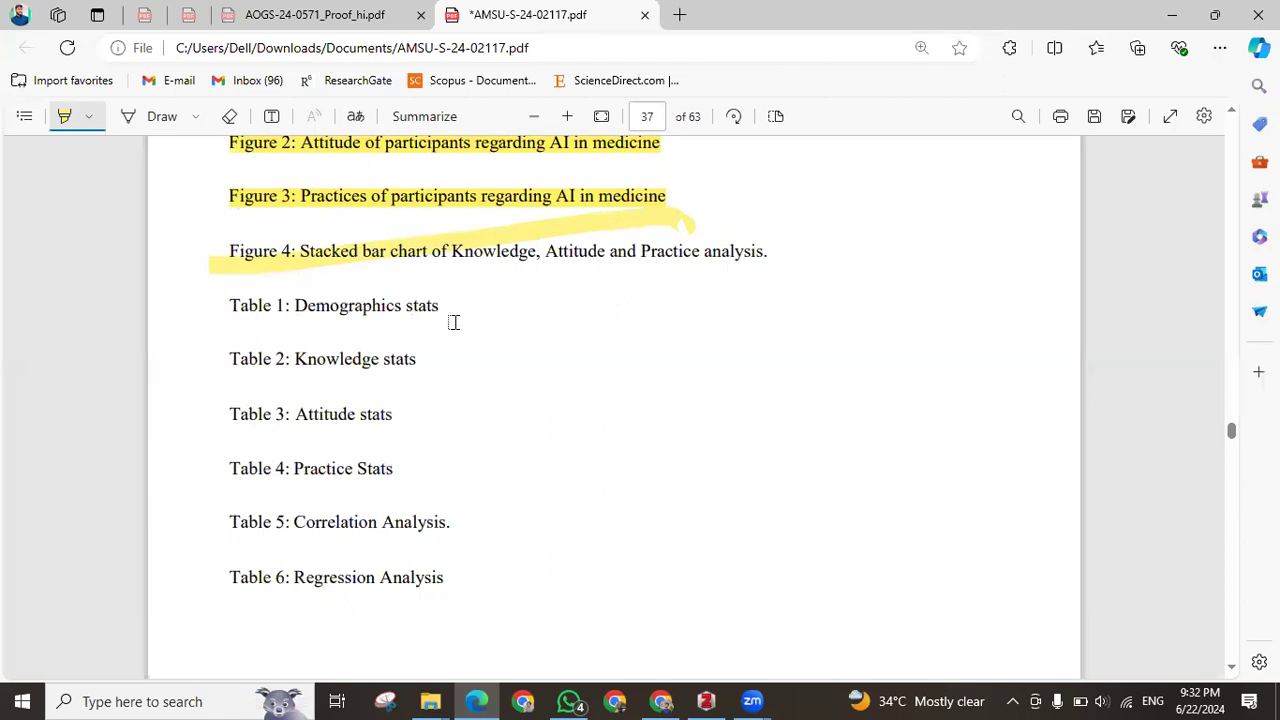
left_click_drag(229, 360, 409, 360)
left_click_drag(232, 414, 386, 428)
Review the remaining legend lines and highlight the FIGURES heading on the following page in yellow
scroll(366, 407, "down", 1)
scroll(367, 407, "up", 4)
scroll(368, 407, "down", 3)
scroll(403, 327, "down", 4)
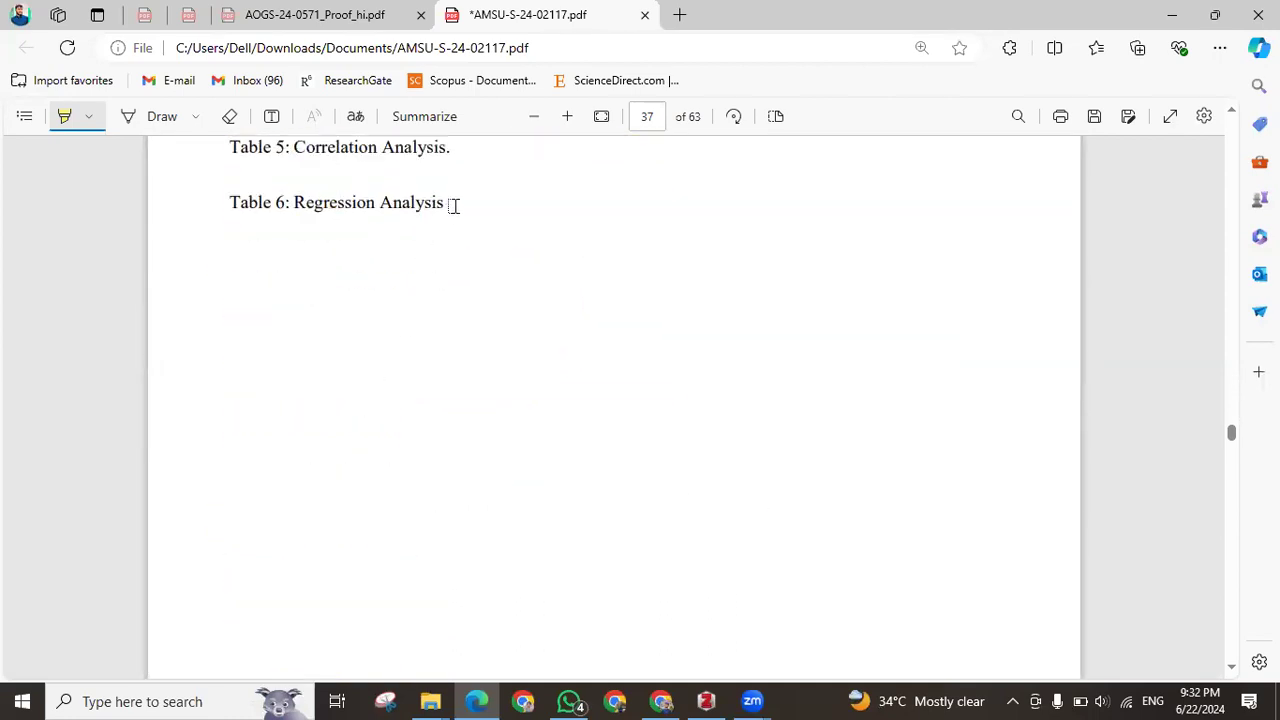
scroll(441, 250, "down", 5)
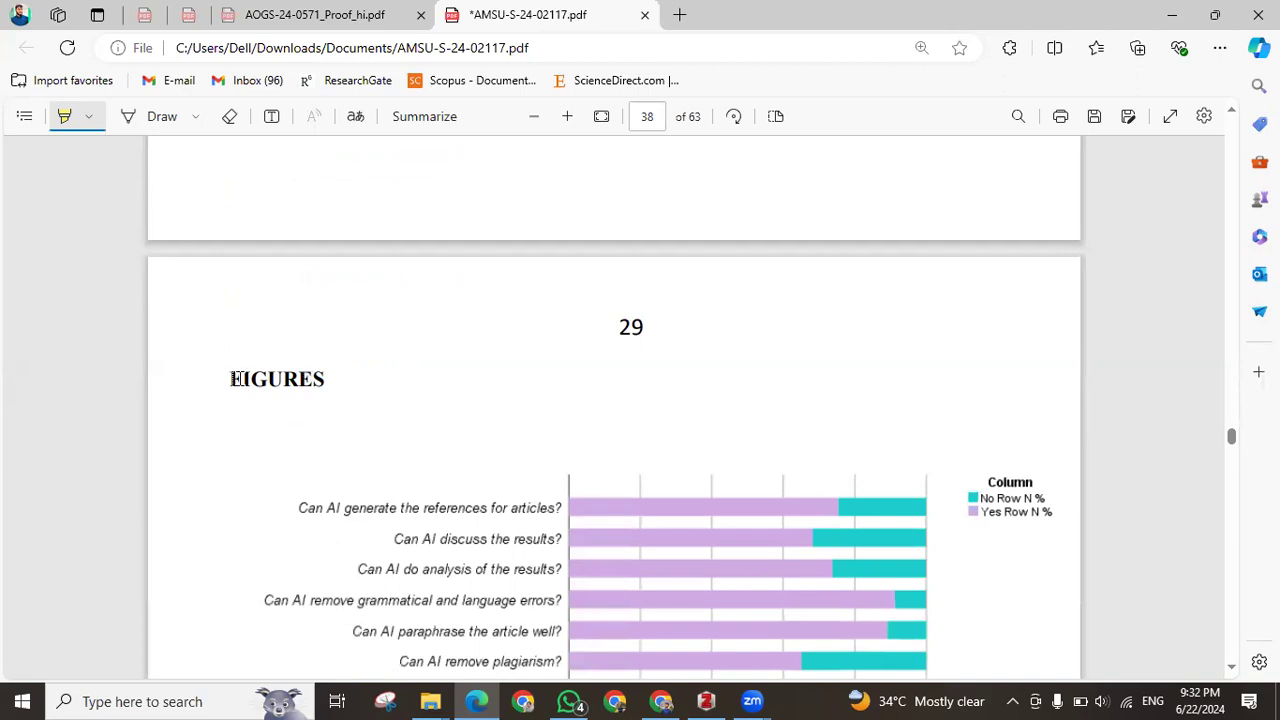
left_click_drag(226, 378, 329, 371)
Look over the knowledge and attitude charts and highlight the "Figure 3" label above the practice chart
scroll(516, 430, "down", 5)
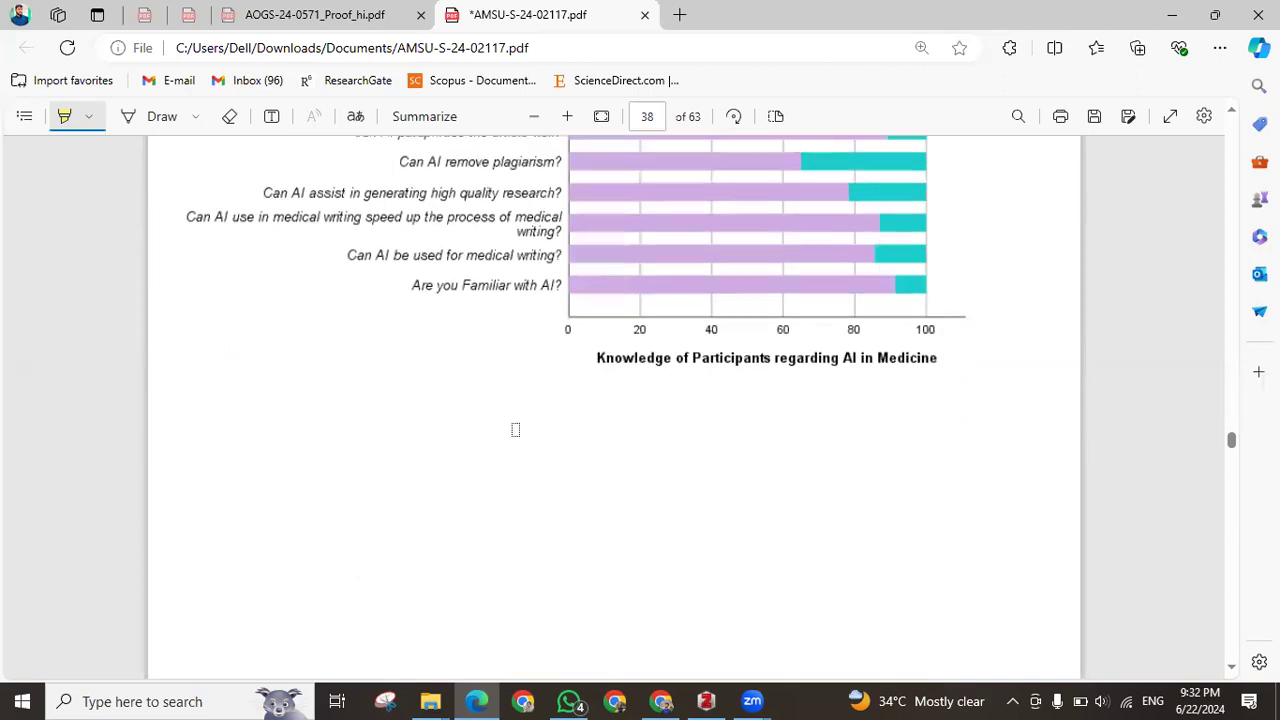
scroll(516, 413, "down", 10)
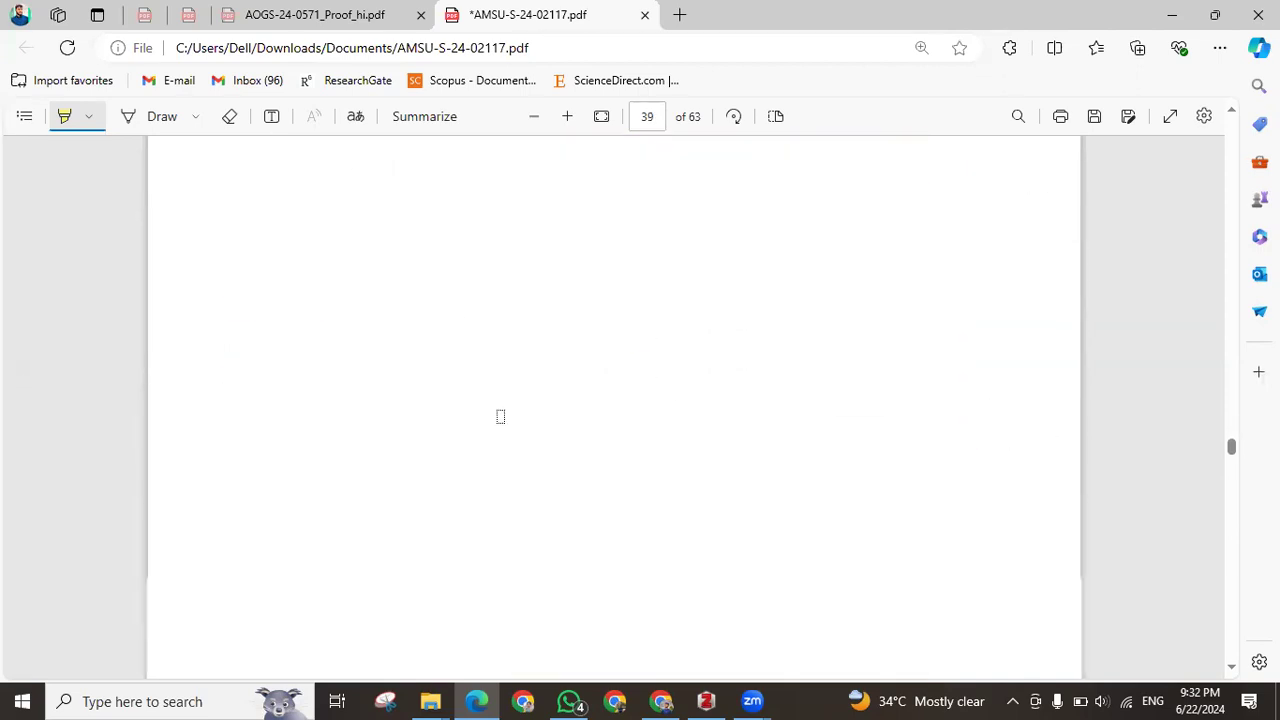
scroll(500, 416, "down", 10)
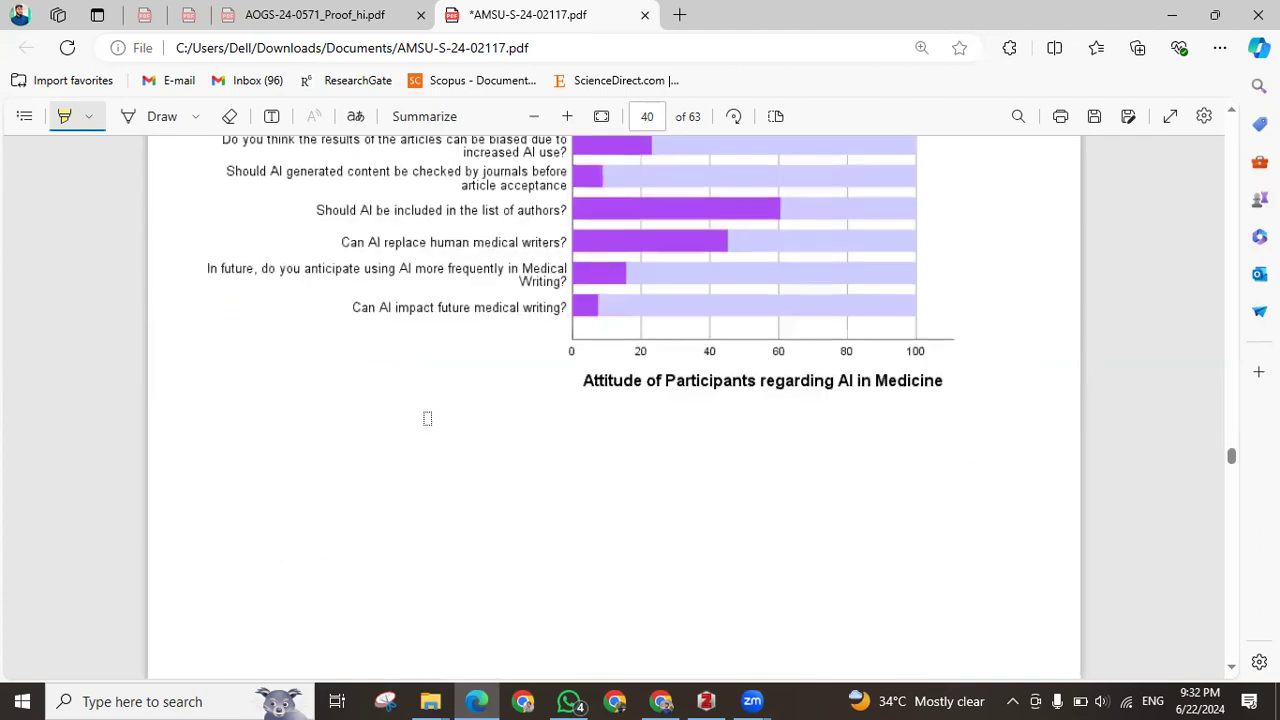
left_click_drag(214, 190, 334, 190)
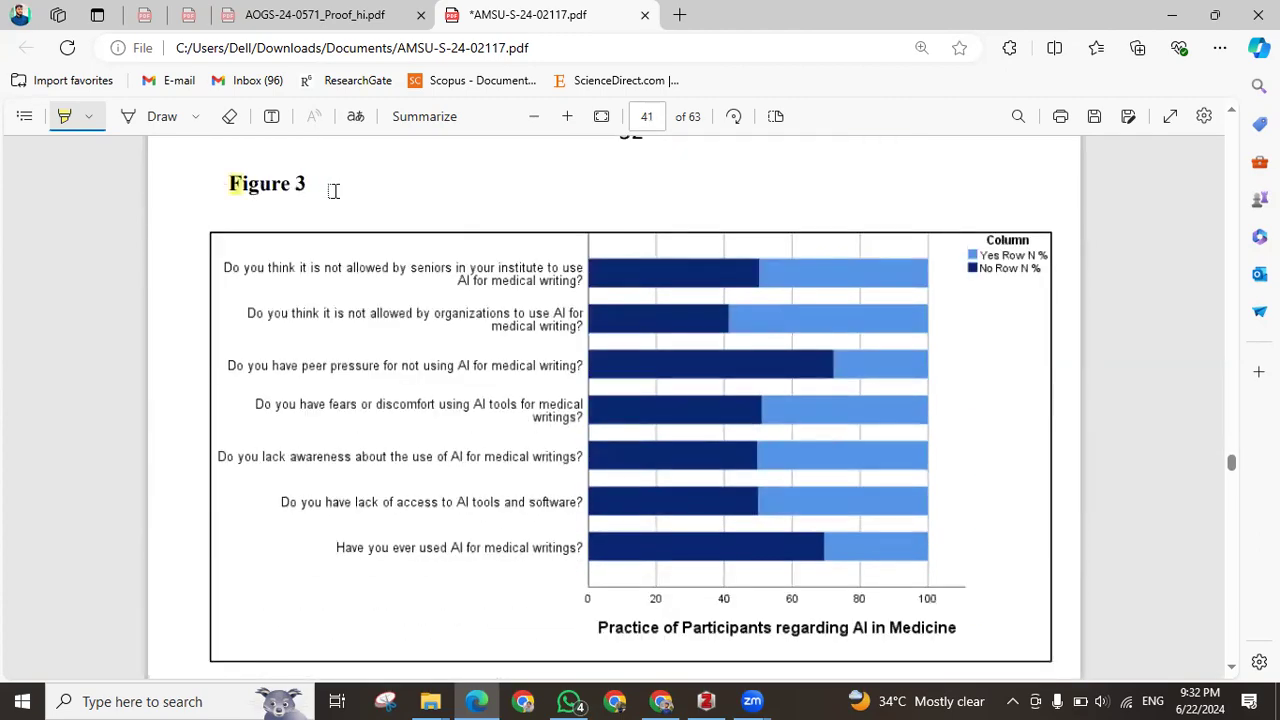
Highlight the TABLES heading and the "Table 1. Demographic Stats" caption that follow the figure pages
scroll(371, 358, "down", 5)
scroll(371, 358, "down", 5)
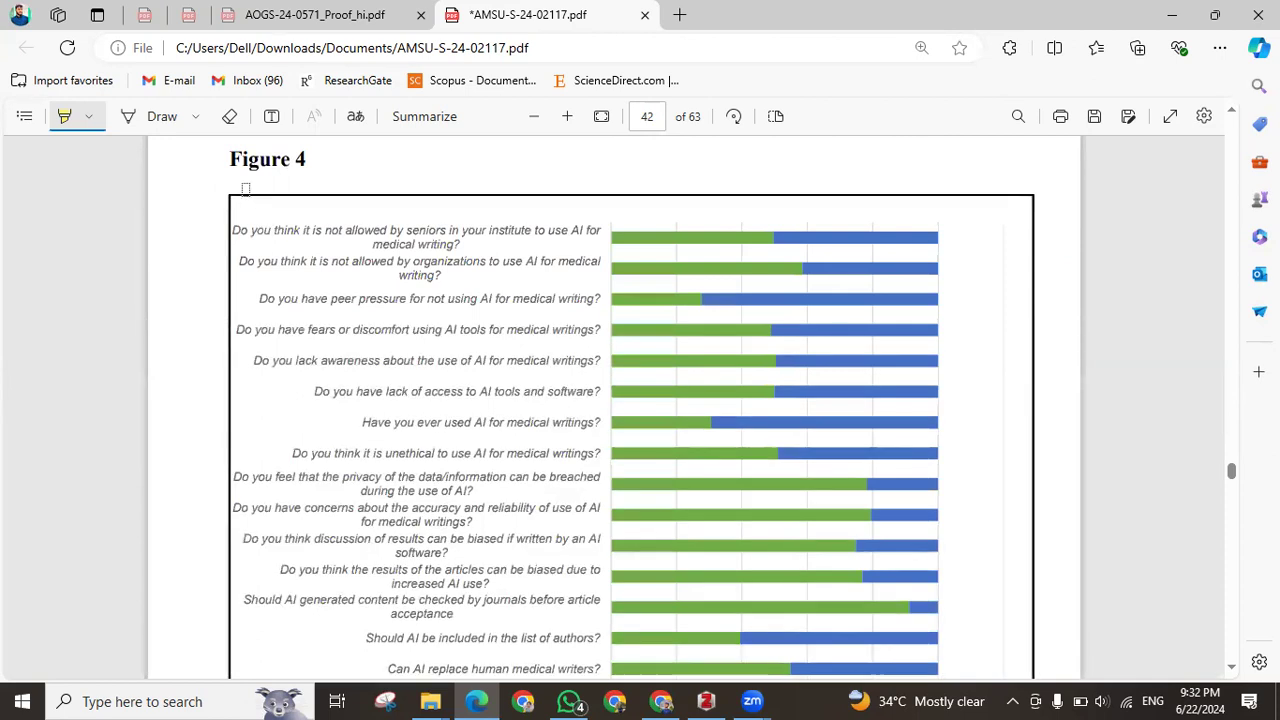
scroll(375, 360, "down", 10)
scroll(392, 409, "down", 15)
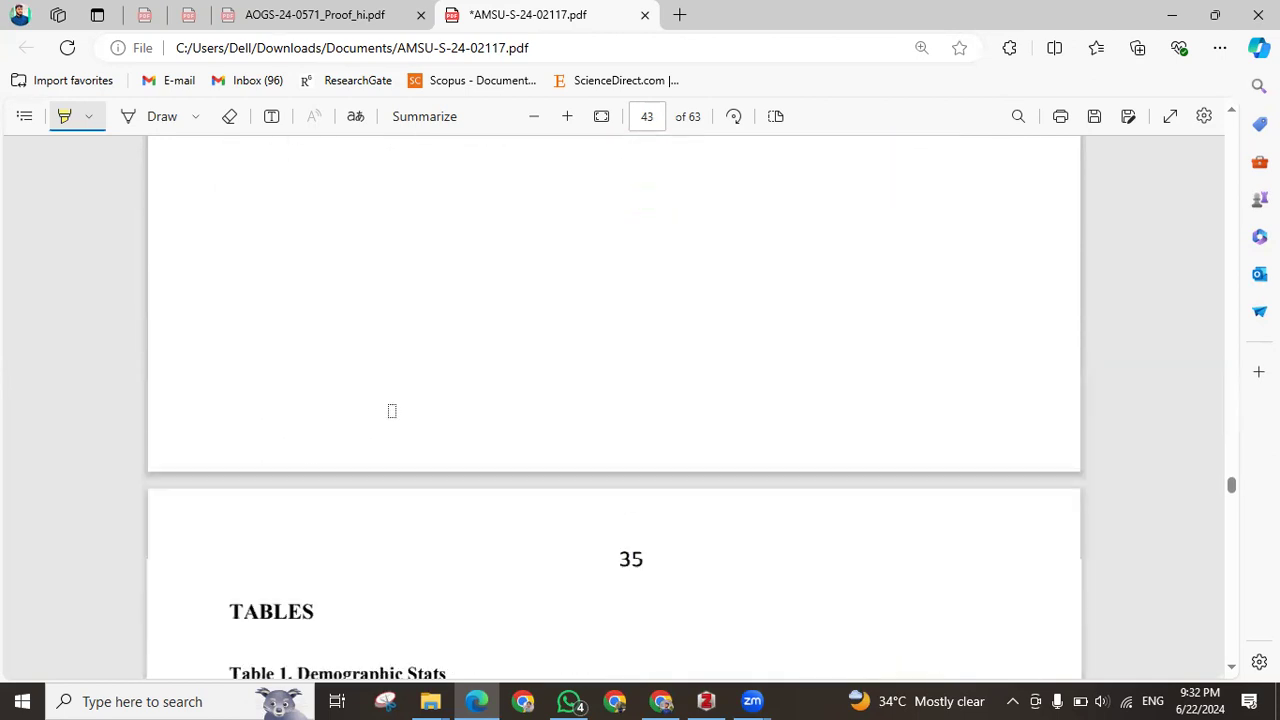
left_click_drag(250, 241, 314, 240)
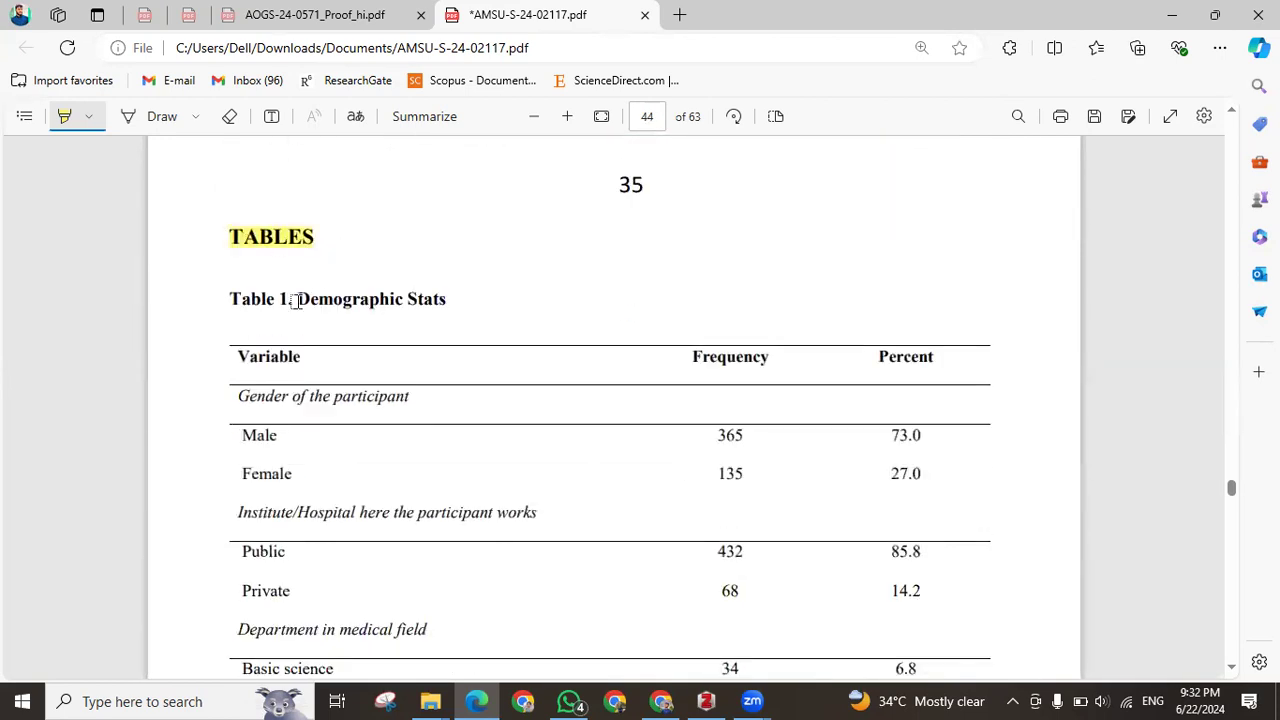
left_click_drag(225, 299, 435, 299)
Highlight the "Table 2. Knowledge Stats" caption in yellow
scroll(396, 360, "down", 10)
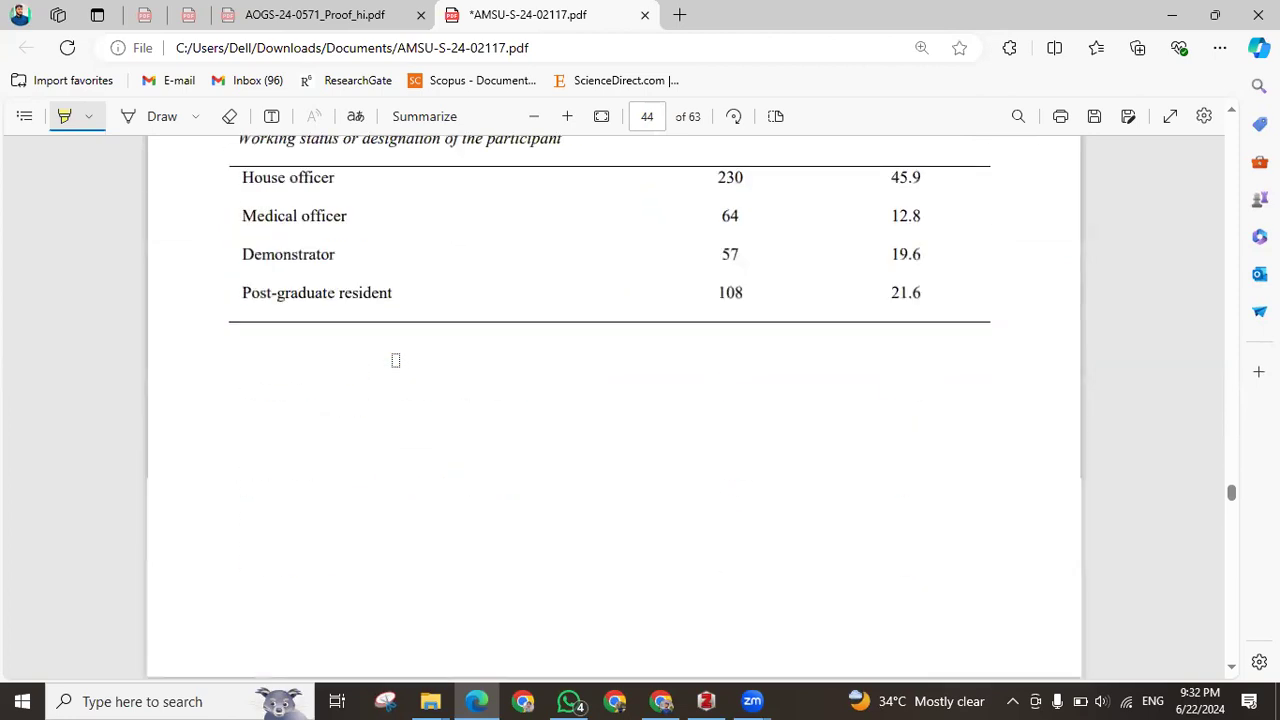
scroll(397, 361, "down", 3)
left_click_drag(232, 209, 428, 211)
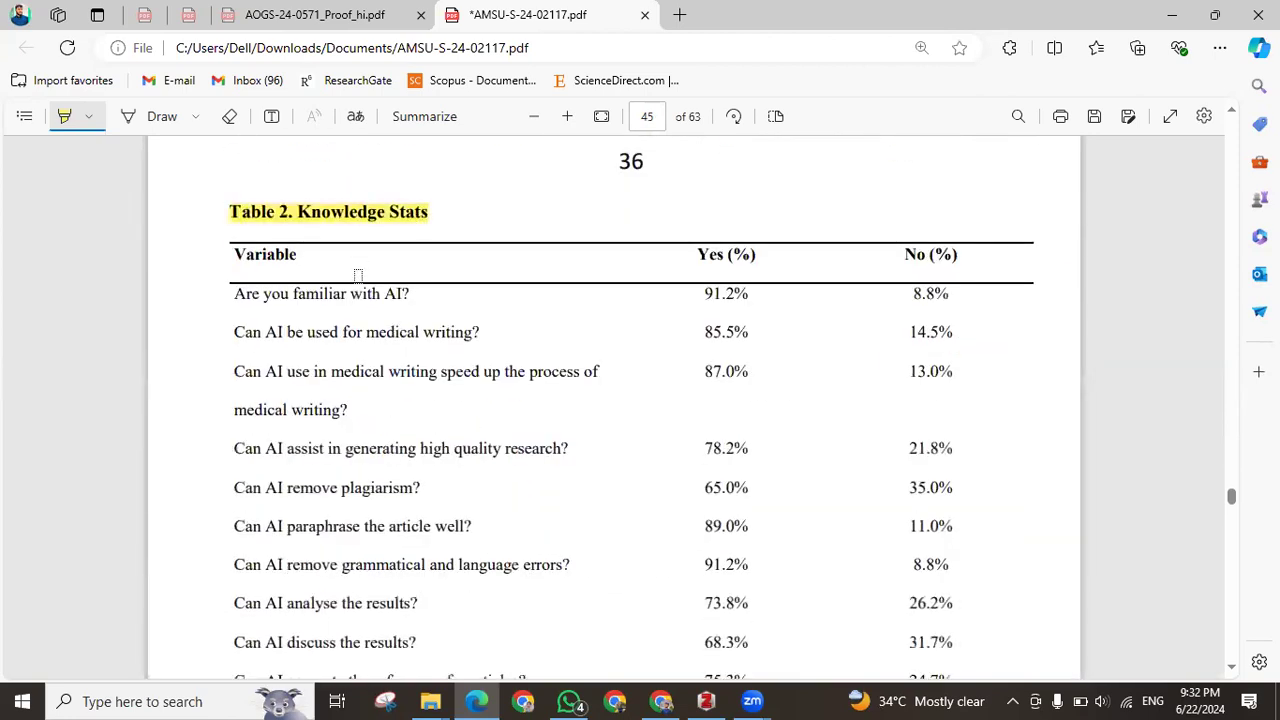
Look over the remaining manuscript tables and highlight the "Table 1. Demographic Stats" caption on the separately uploaded table page
scroll(380, 393, "down", 1)
scroll(380, 393, "down", 10)
scroll(209, 266, "down", 10)
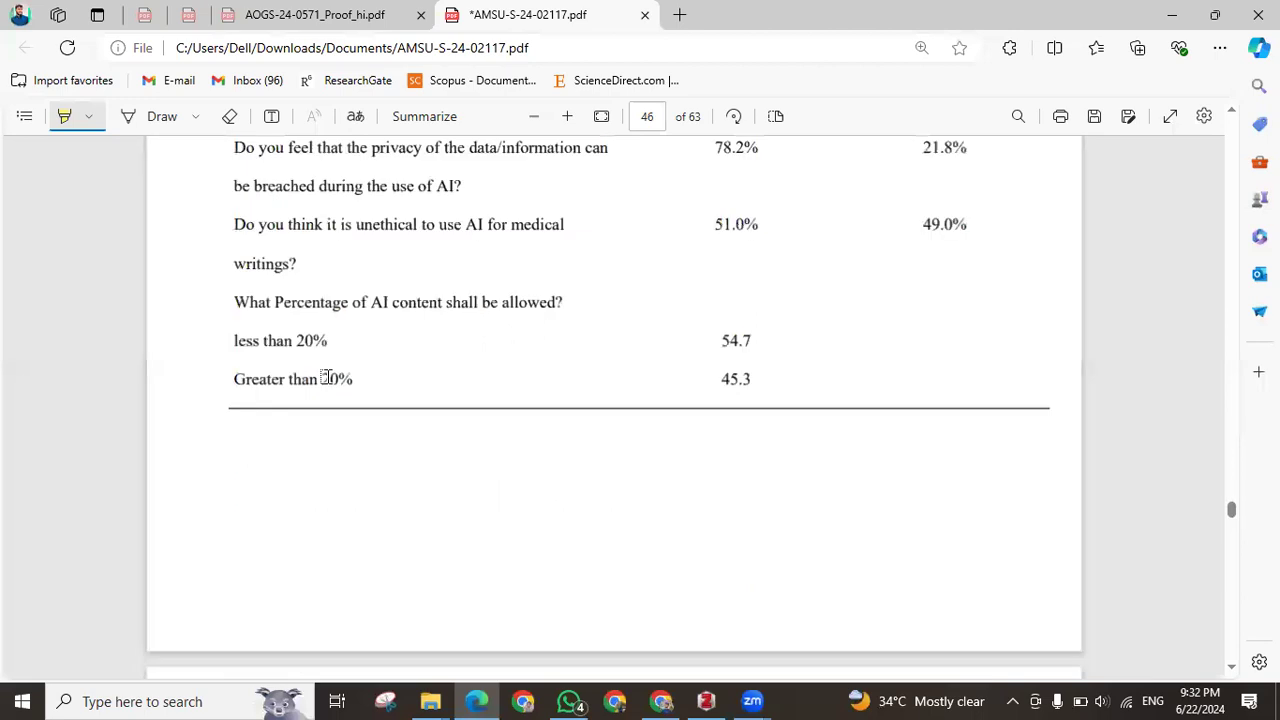
scroll(337, 387, "down", 15)
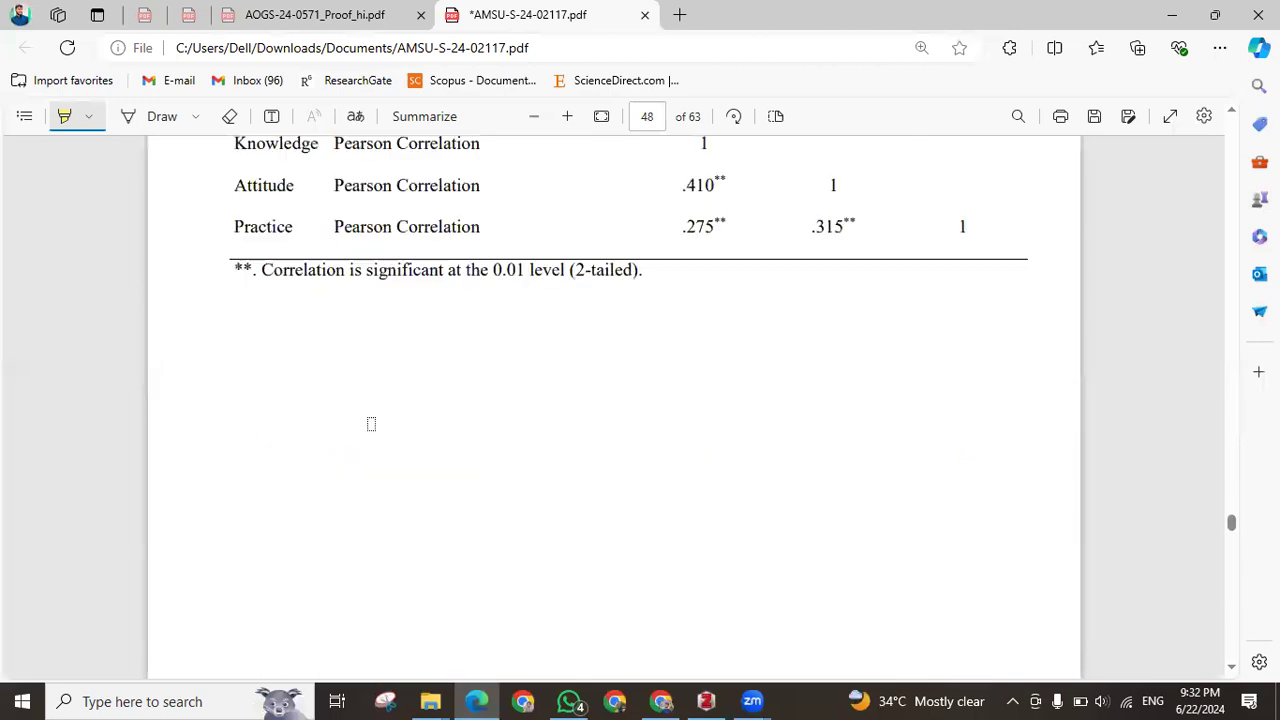
scroll(371, 424, "down", 15)
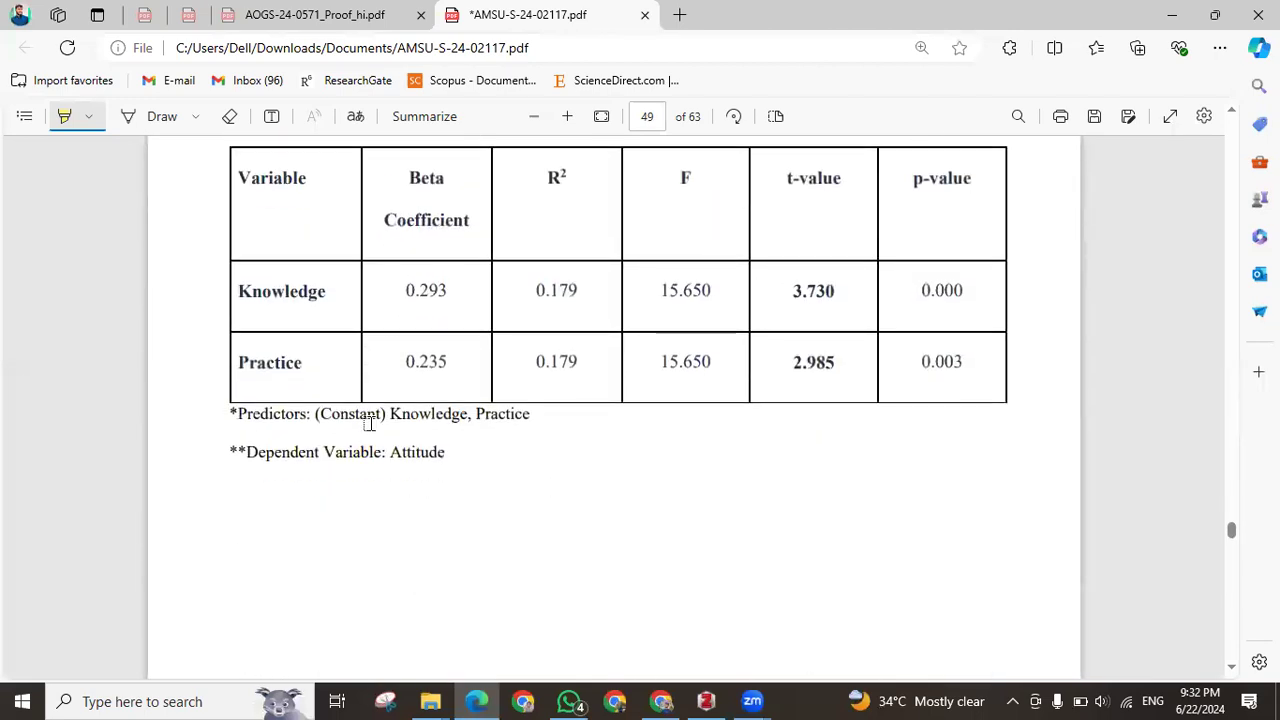
scroll(369, 424, "down", 5)
left_click_drag(251, 343, 489, 331)
Pass the separate table files and highlight the "STROCSS Guideline Checklist" label and "The STROCSS 2021 Guideline" heading
scroll(410, 354, "down", 2)
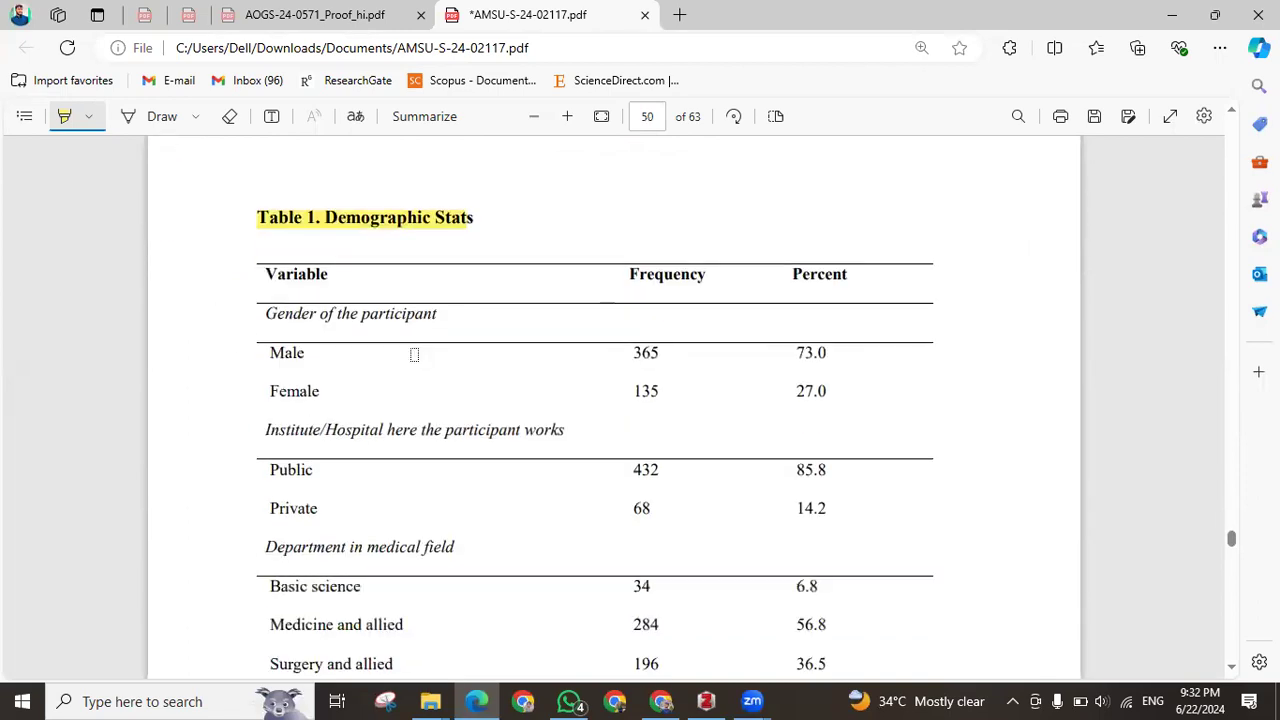
scroll(416, 358, "down", 20)
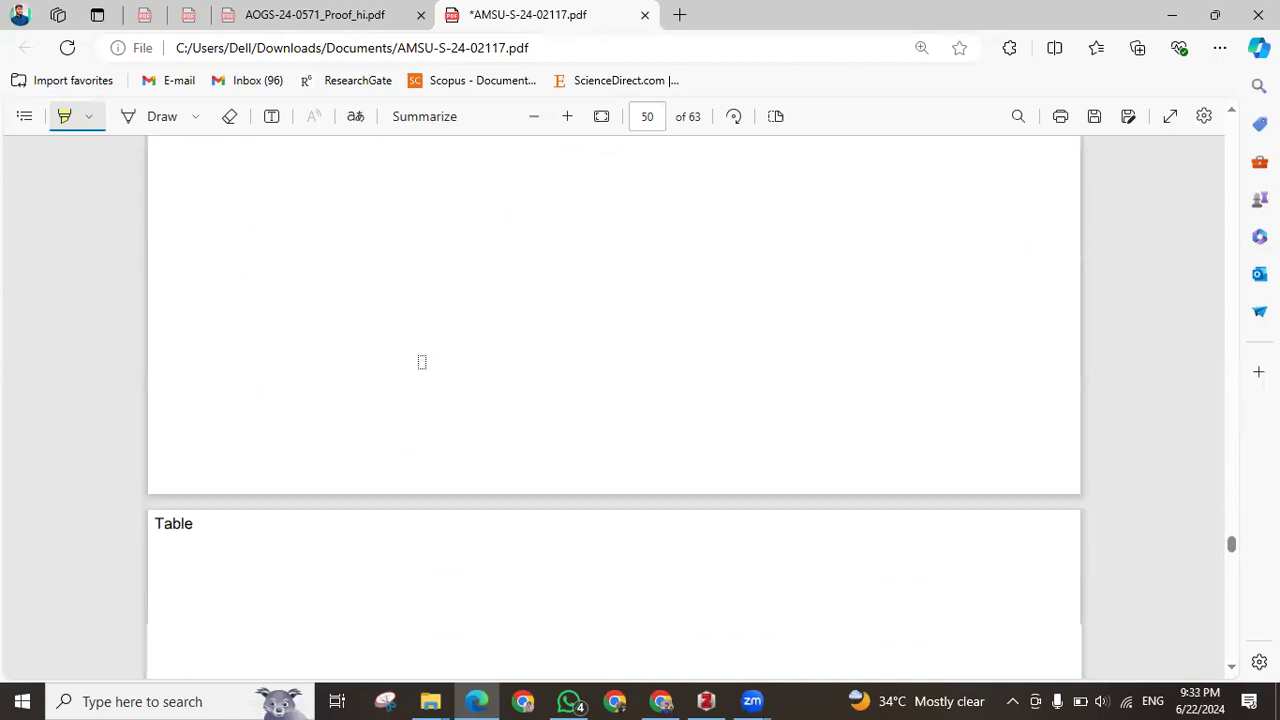
scroll(421, 362, "down", 20)
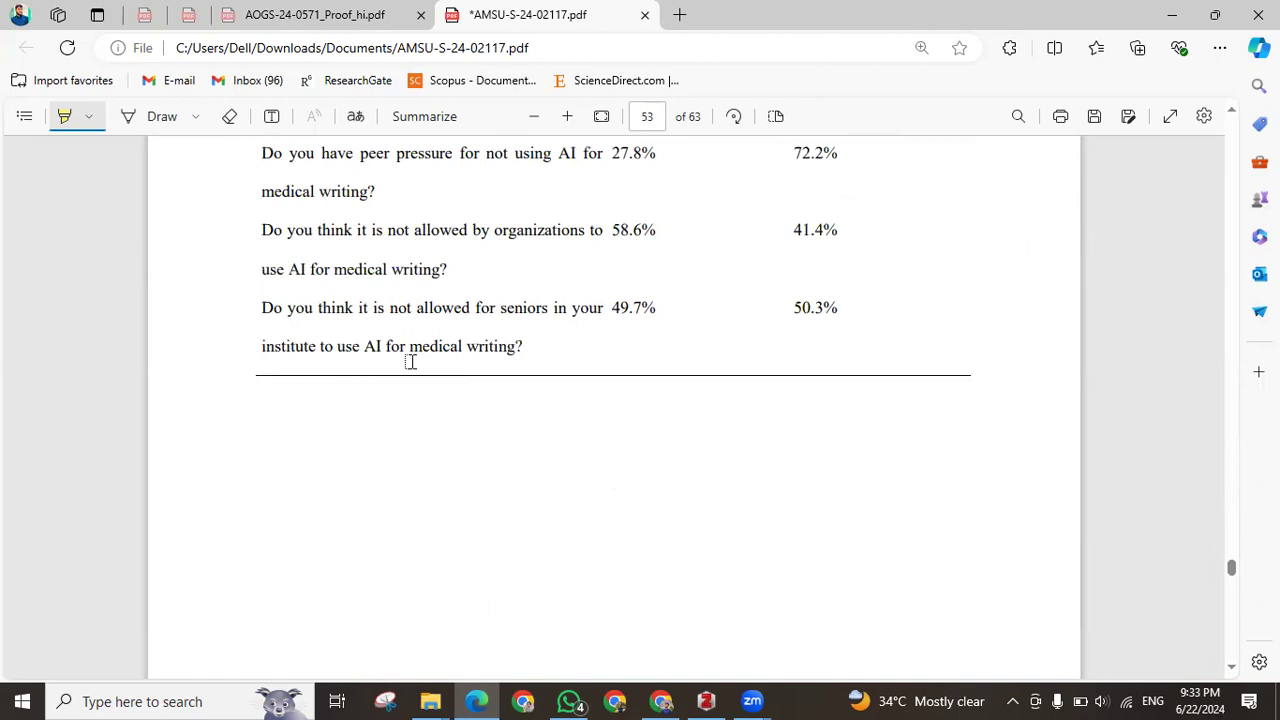
scroll(410, 361, "down", 5)
scroll(410, 361, "down", 20)
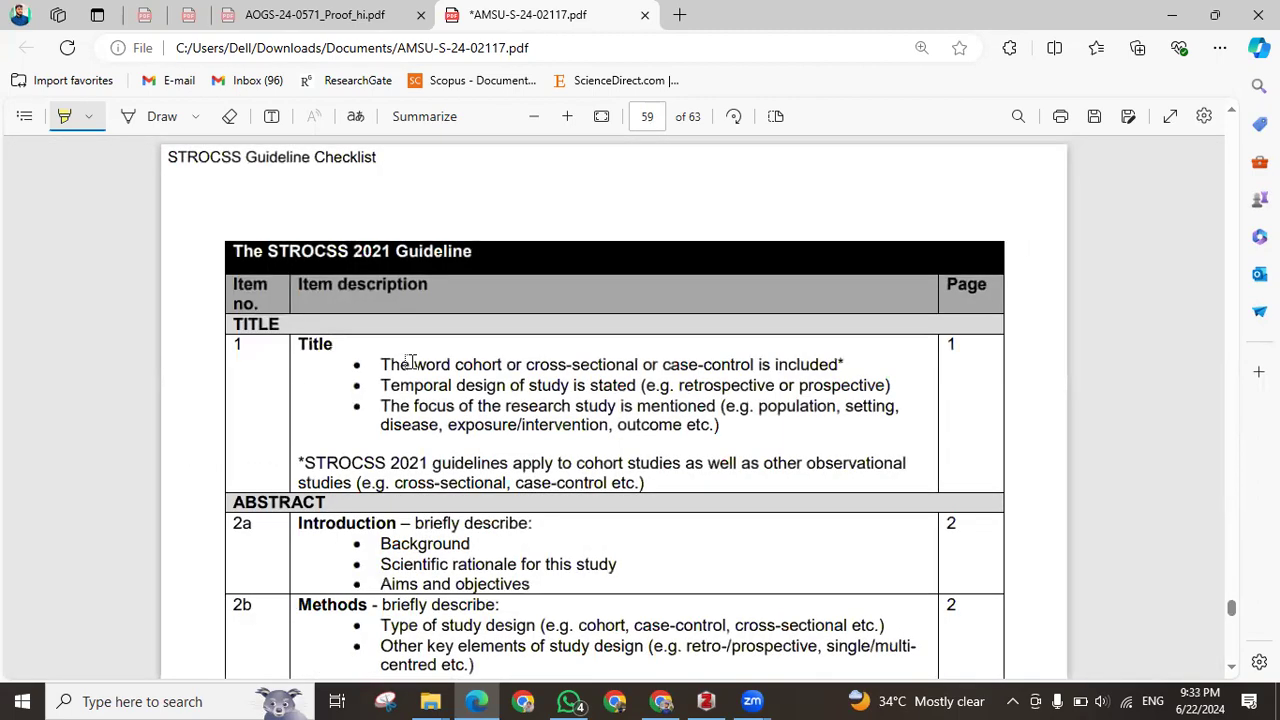
left_click_drag(160, 157, 346, 157)
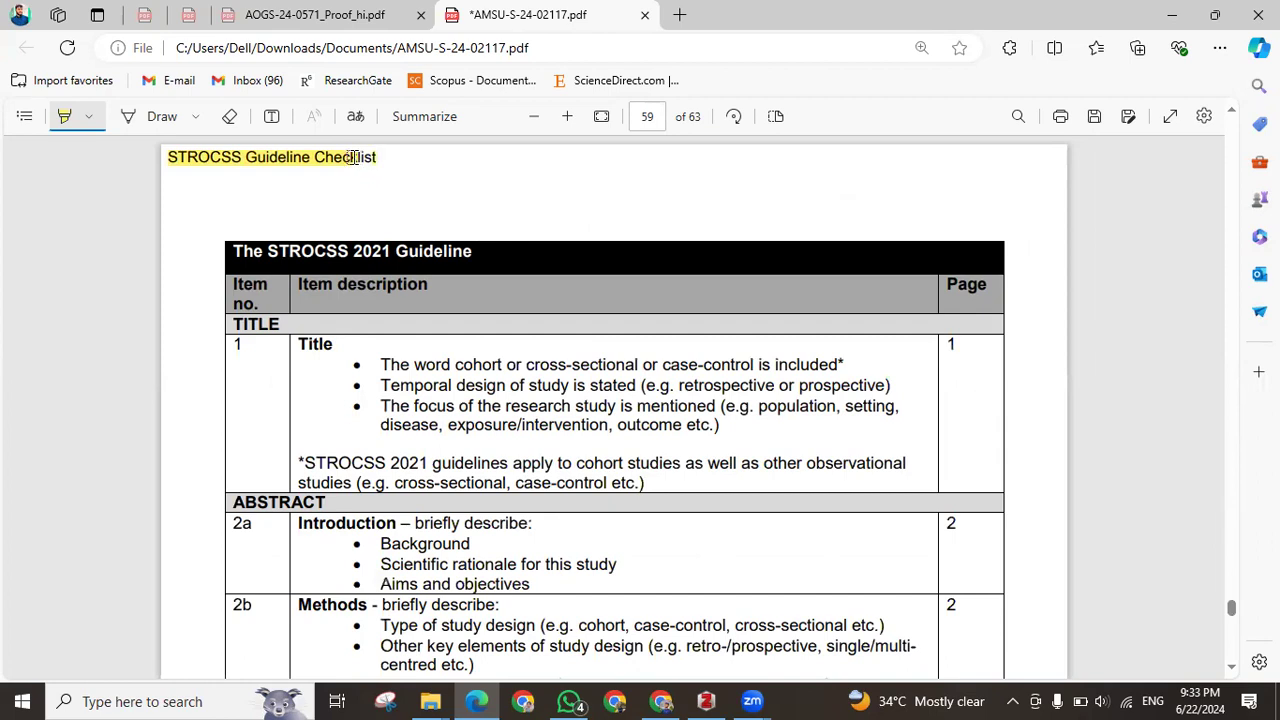
left_click_drag(230, 251, 511, 232)
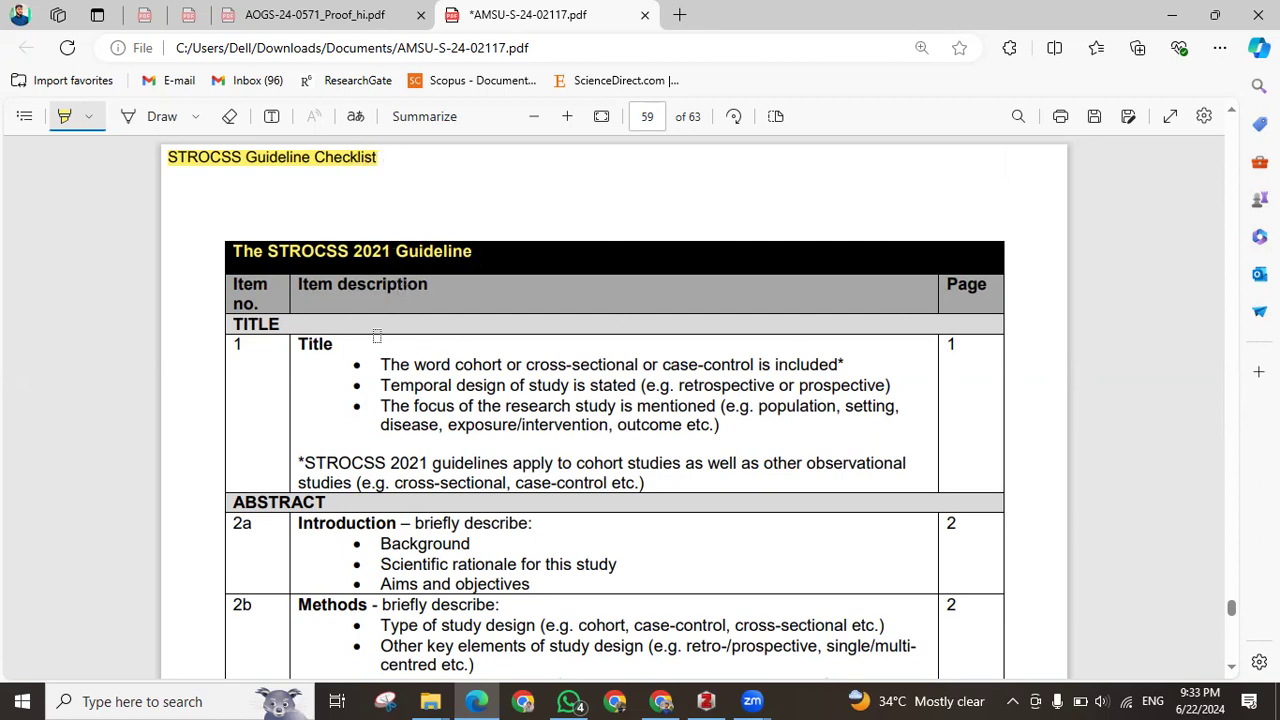
Highlight checklist item 1's Title heading, its page number and its three bullet points
left_click_drag(298, 345, 433, 338)
left_click_drag(935, 345, 962, 346)
mouse_move(377, 372)
left_mouse_down()
mouse_move(636, 391)
mouse_move(725, 420)
left_mouse_up()
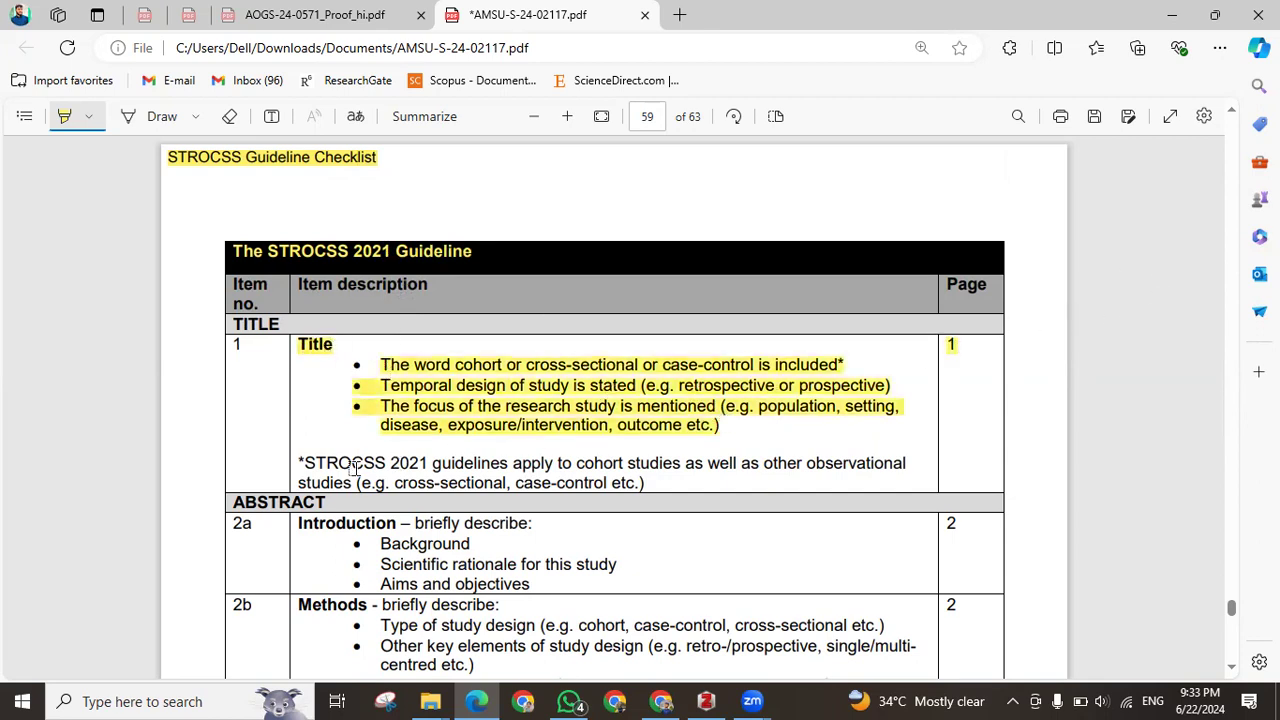
Highlight Introduction, Methods, Results and Conclusion in the checklist's ABSTRACT section, items 2a to 2d
scroll(300, 312, "down", 3)
left_click_drag(298, 273, 390, 273)
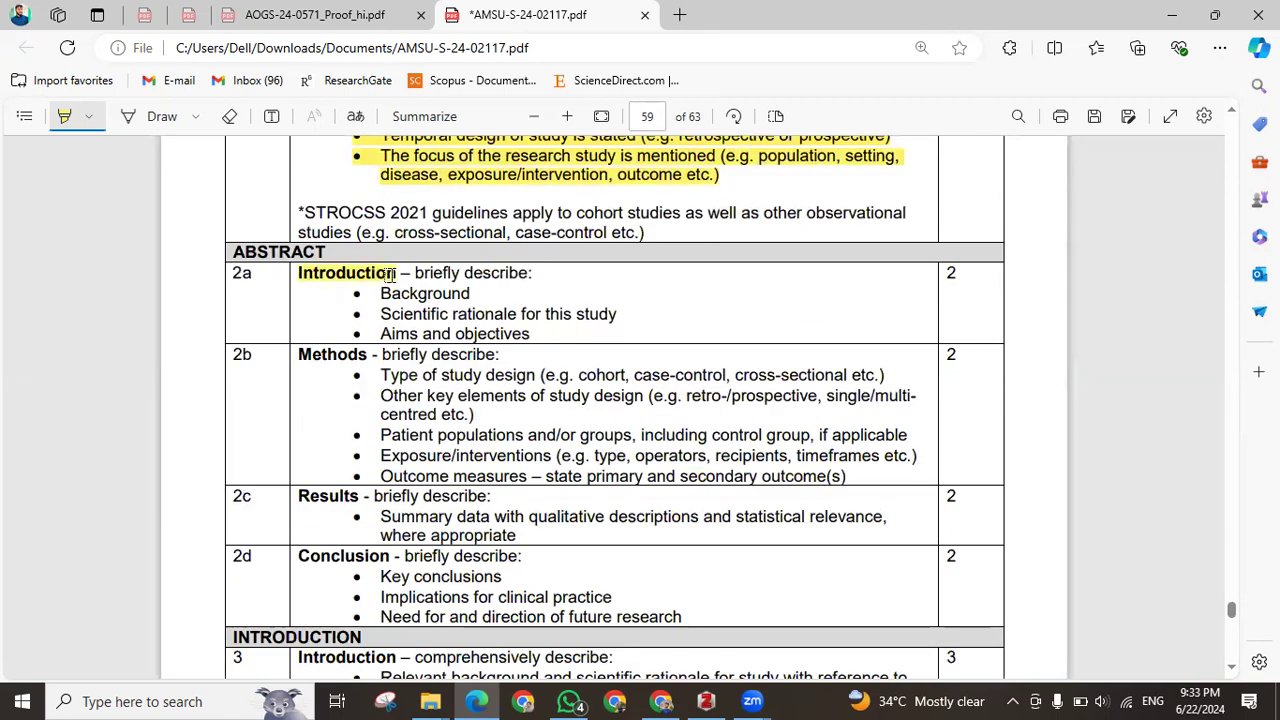
left_click_drag(298, 355, 367, 357)
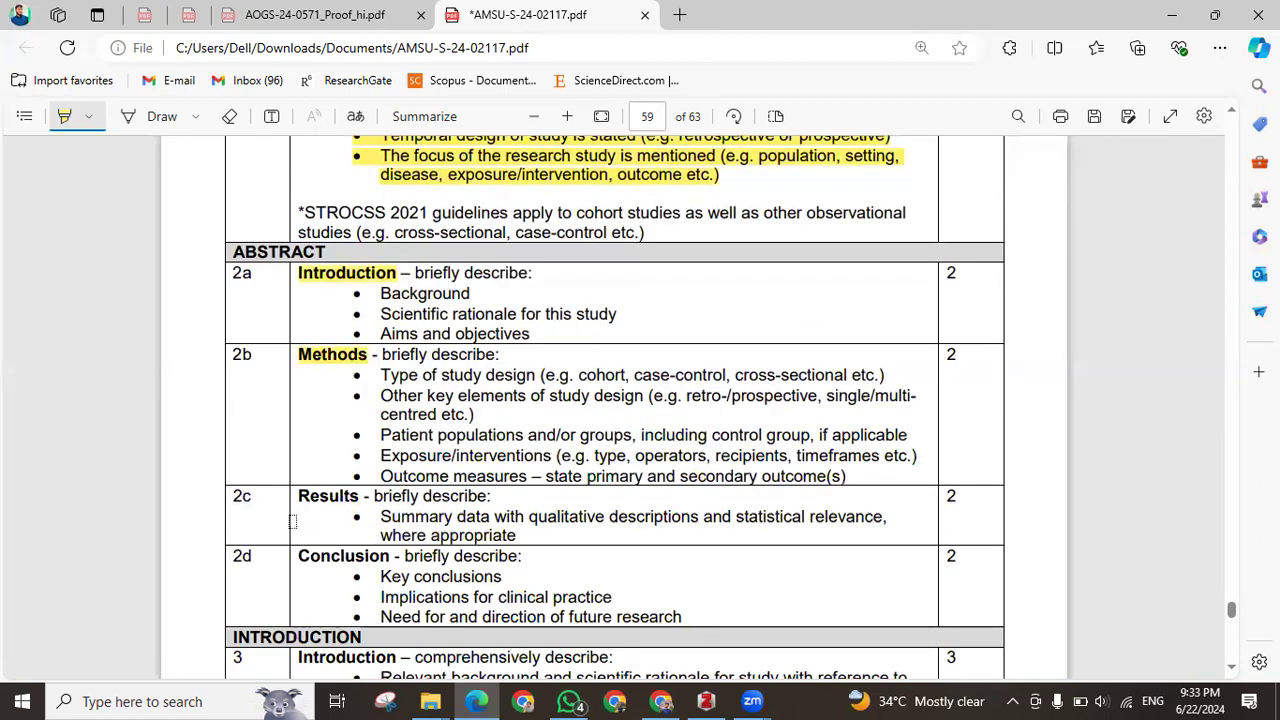
left_click_drag(298, 497, 359, 497)
left_click_drag(303, 556, 396, 557)
Look over the remaining STROCSS checklist items and their page references through the end of the document
scroll(330, 452, "down", 3)
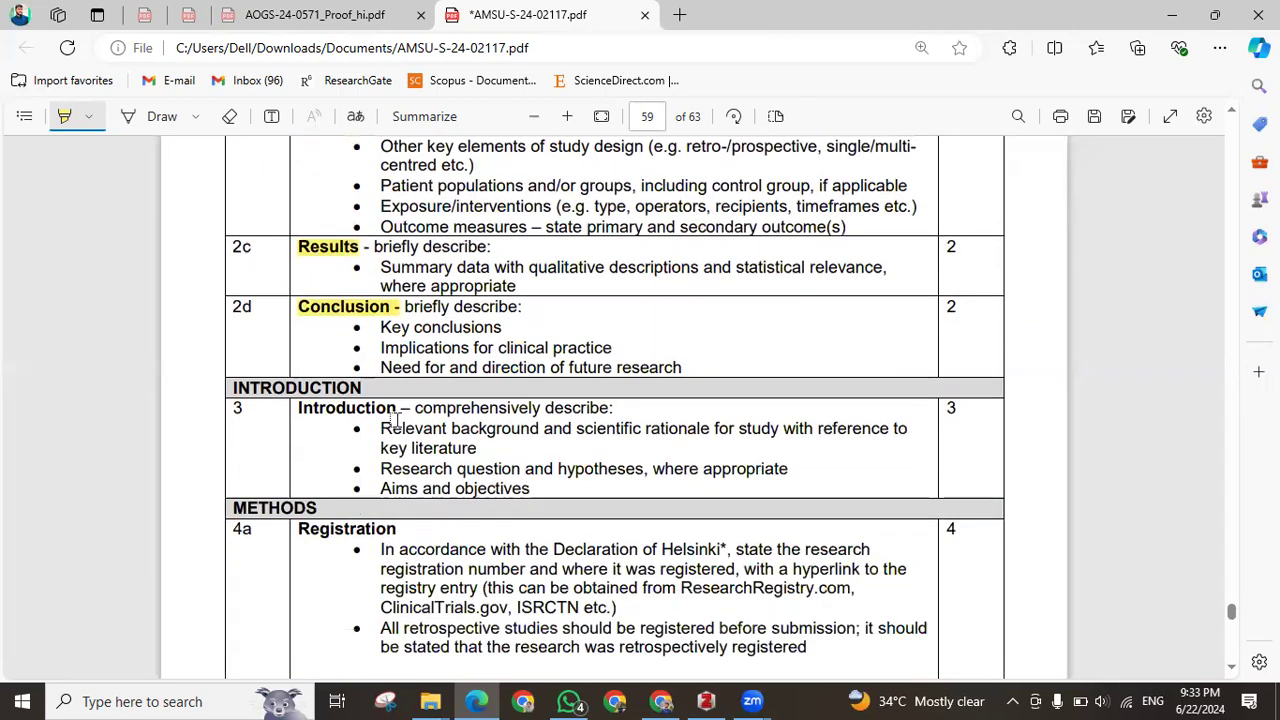
scroll(837, 314, "down", 8)
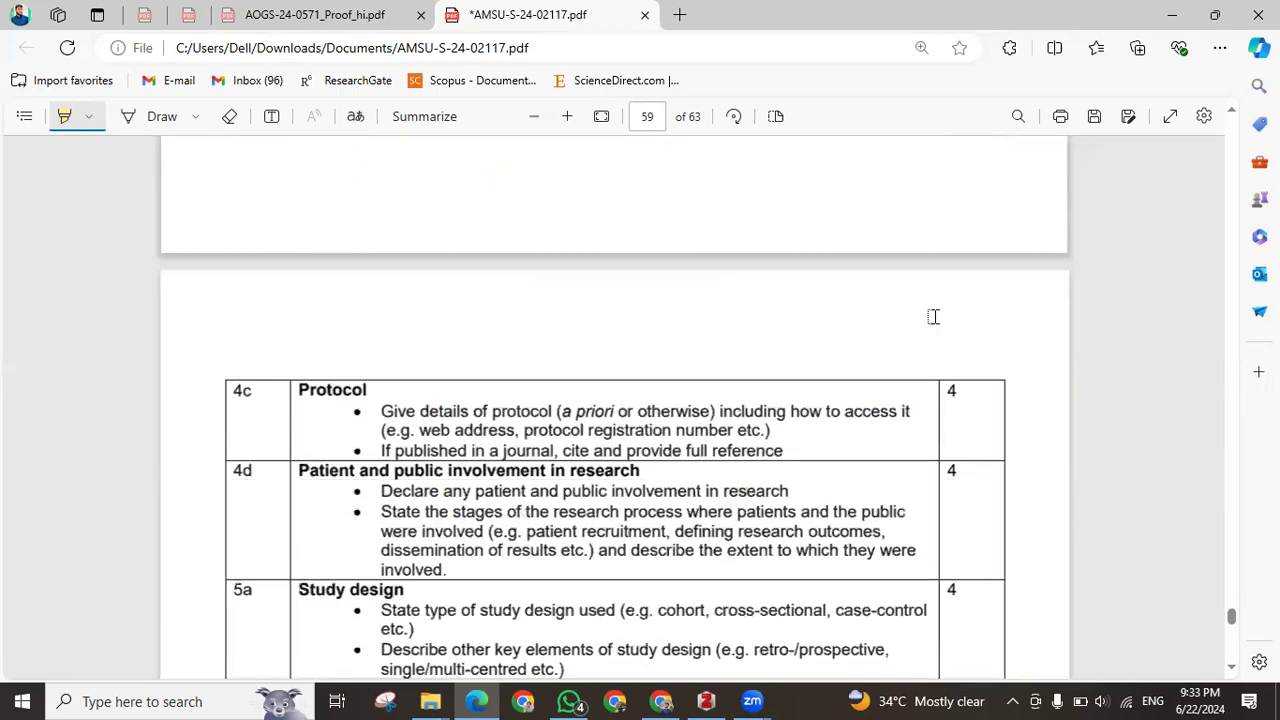
scroll(933, 316, "down", 20)
scroll(466, 376, "down", 15)
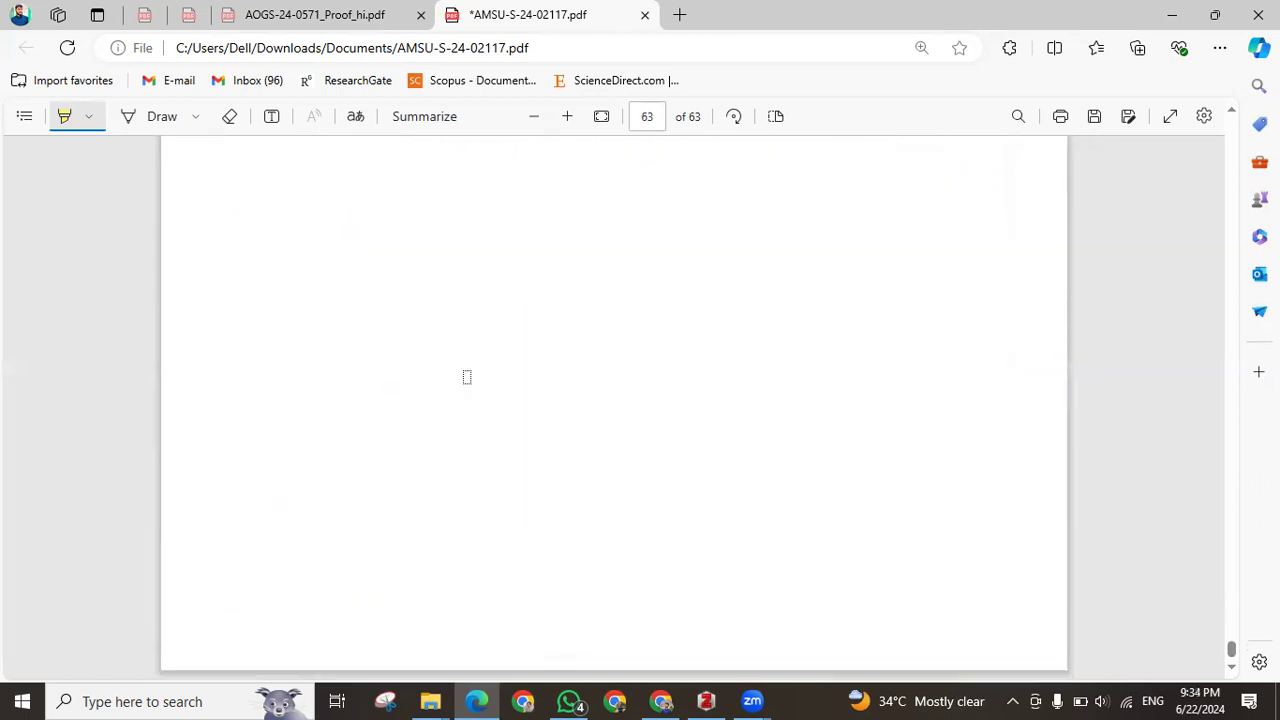
scroll(466, 376, "up", 10)
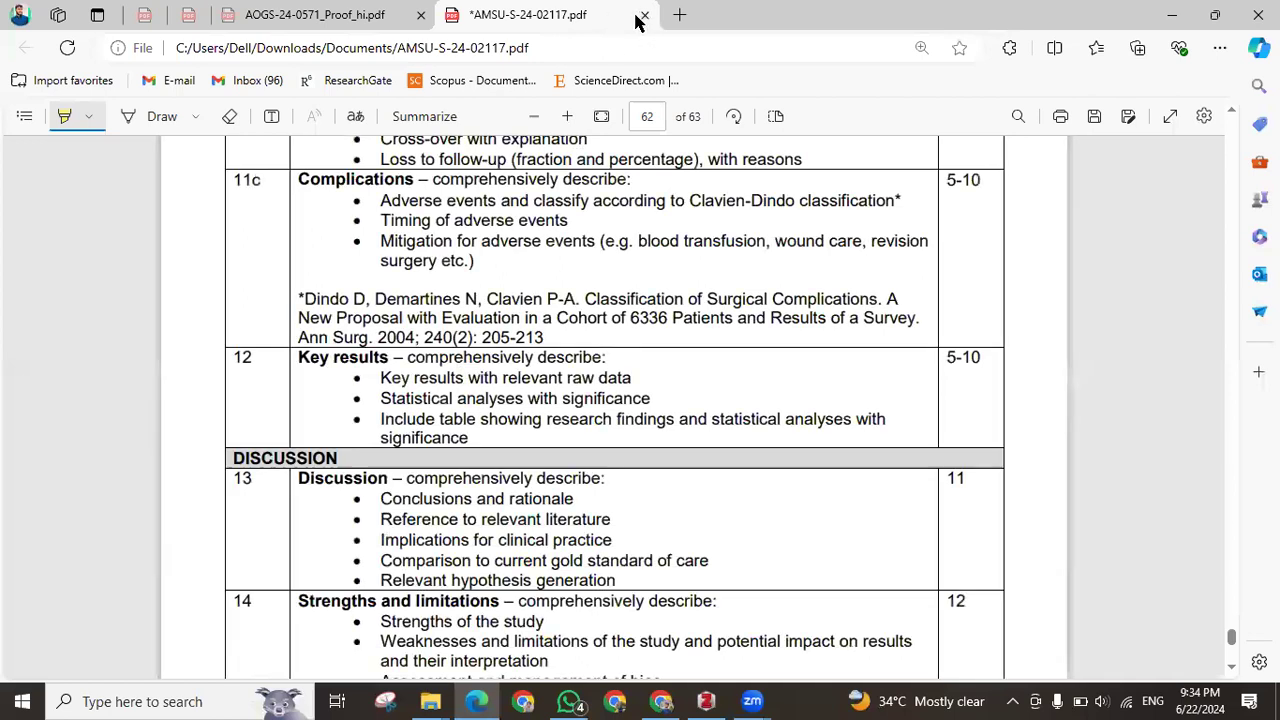
Close AMSU-S-24-02117.pdf without saving the changes and return to File Explorer
left_click(643, 17)
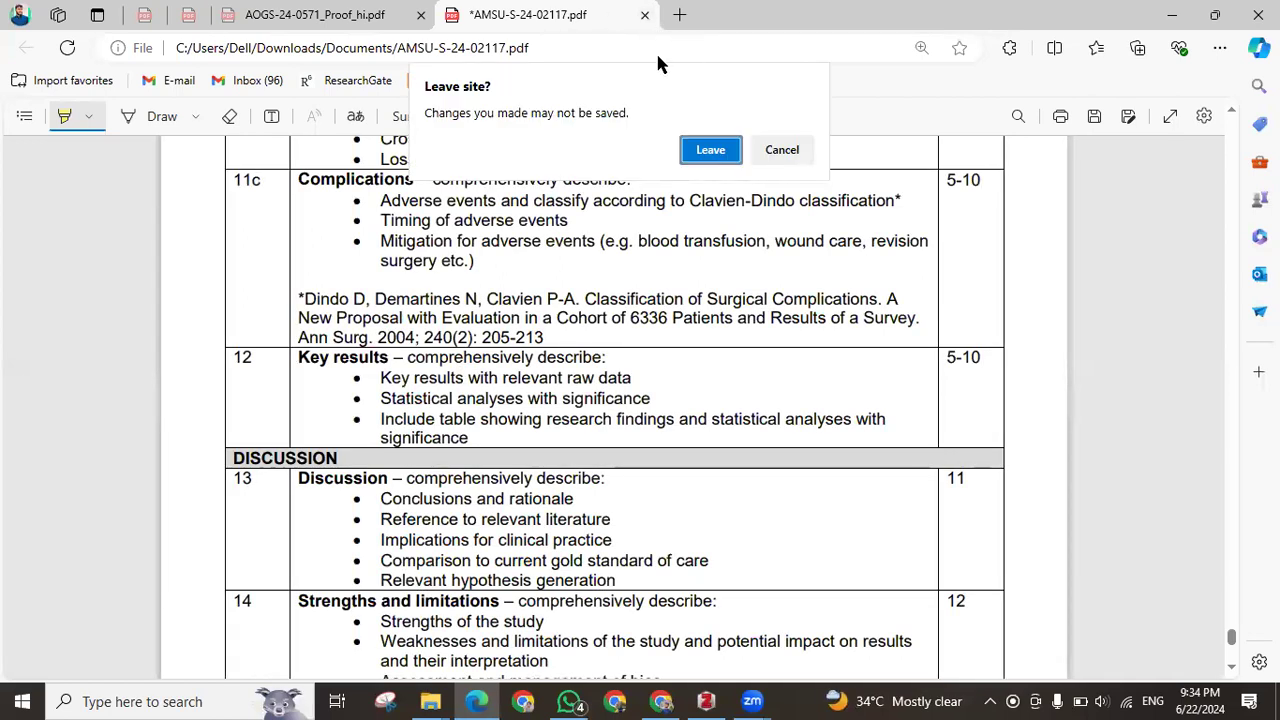
left_click(710, 150)
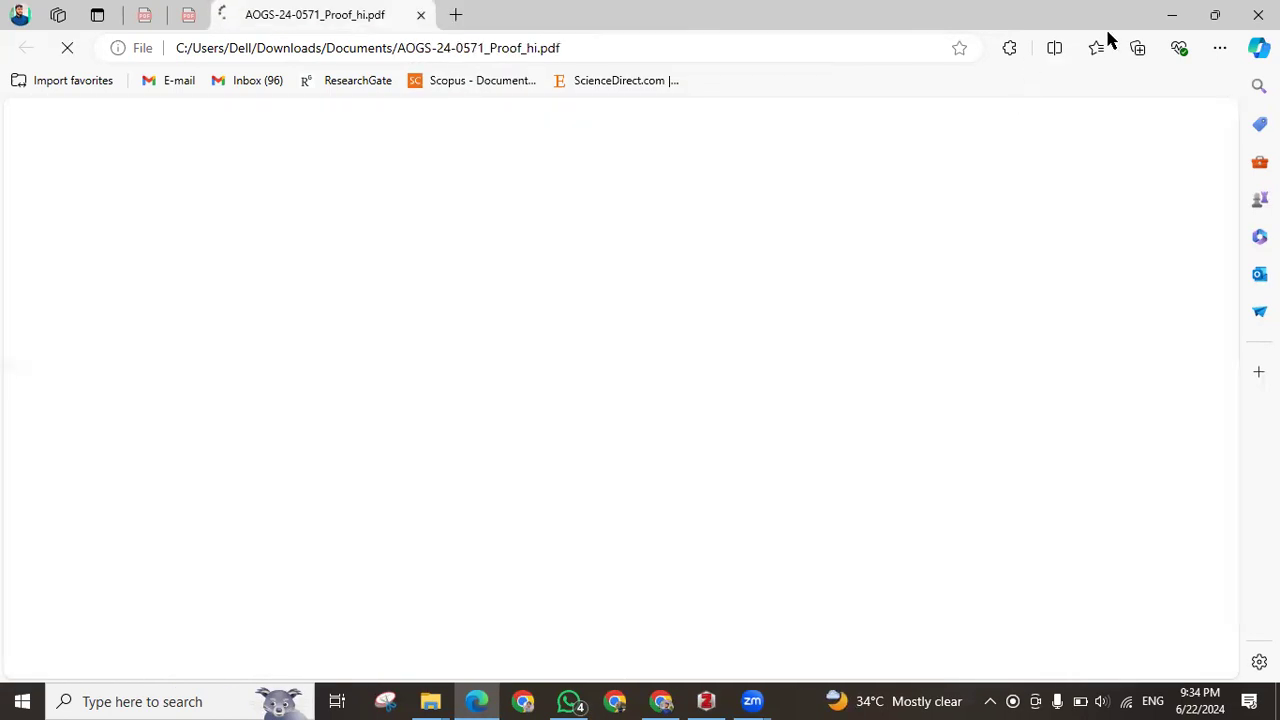
left_click(1175, 12)
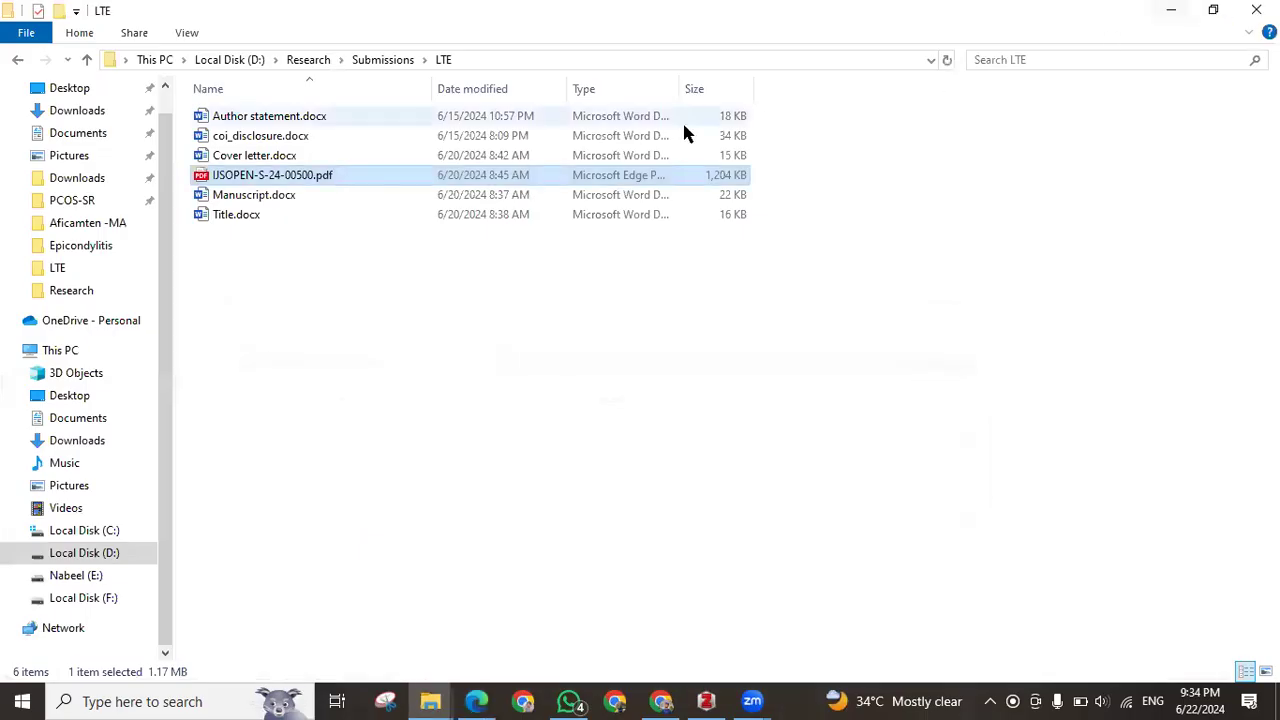
Open the Submission folder inside Research > Submissions > AI Writing and point out all its files
left_click(309, 60)
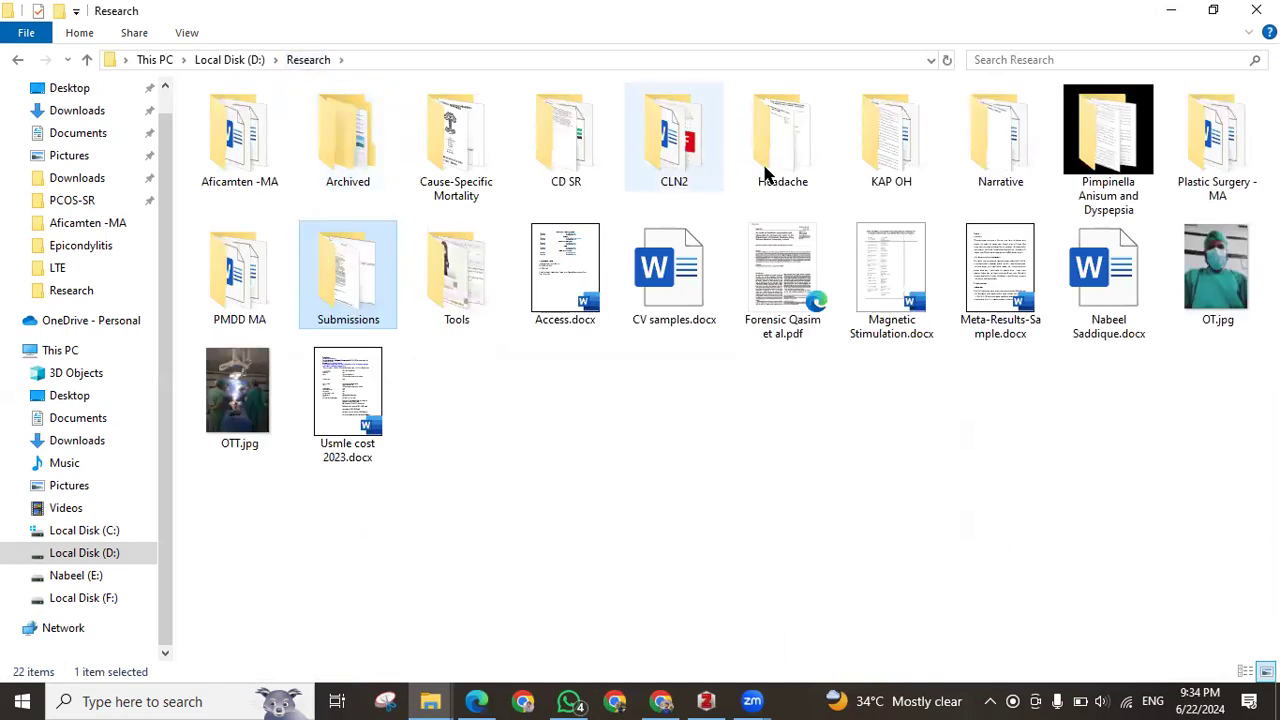
double_click(318, 330)
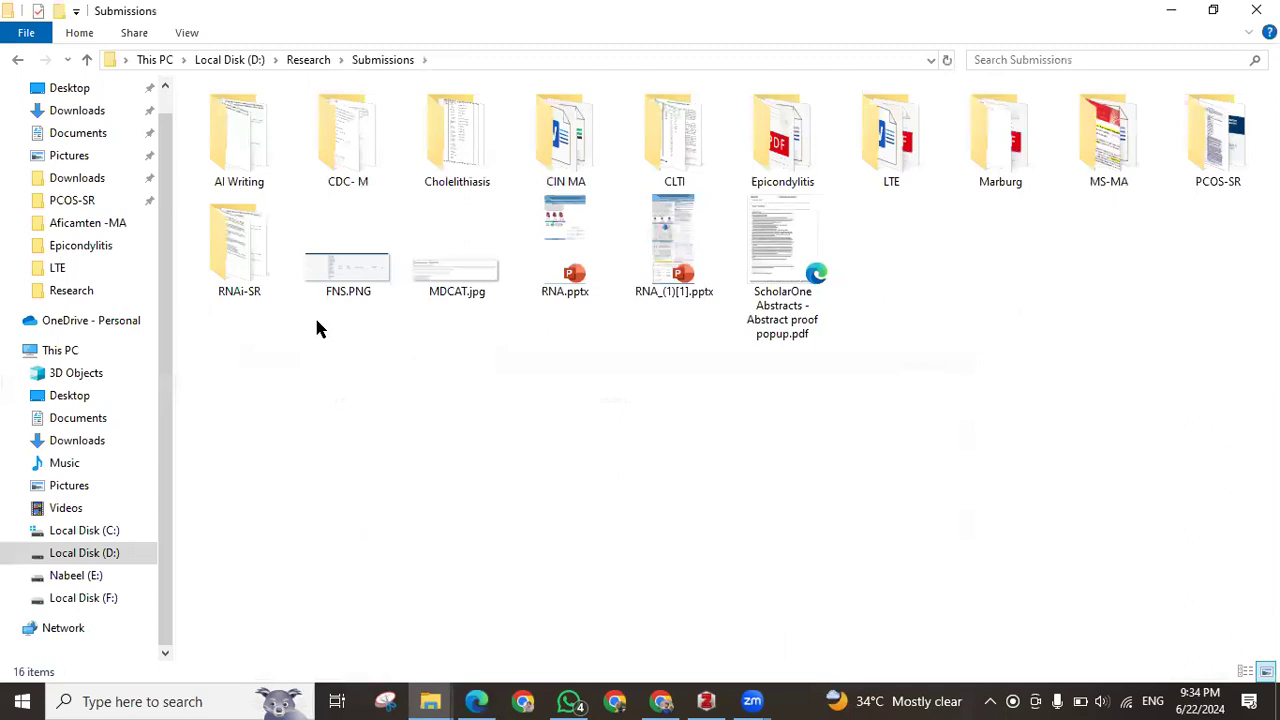
double_click(248, 188)
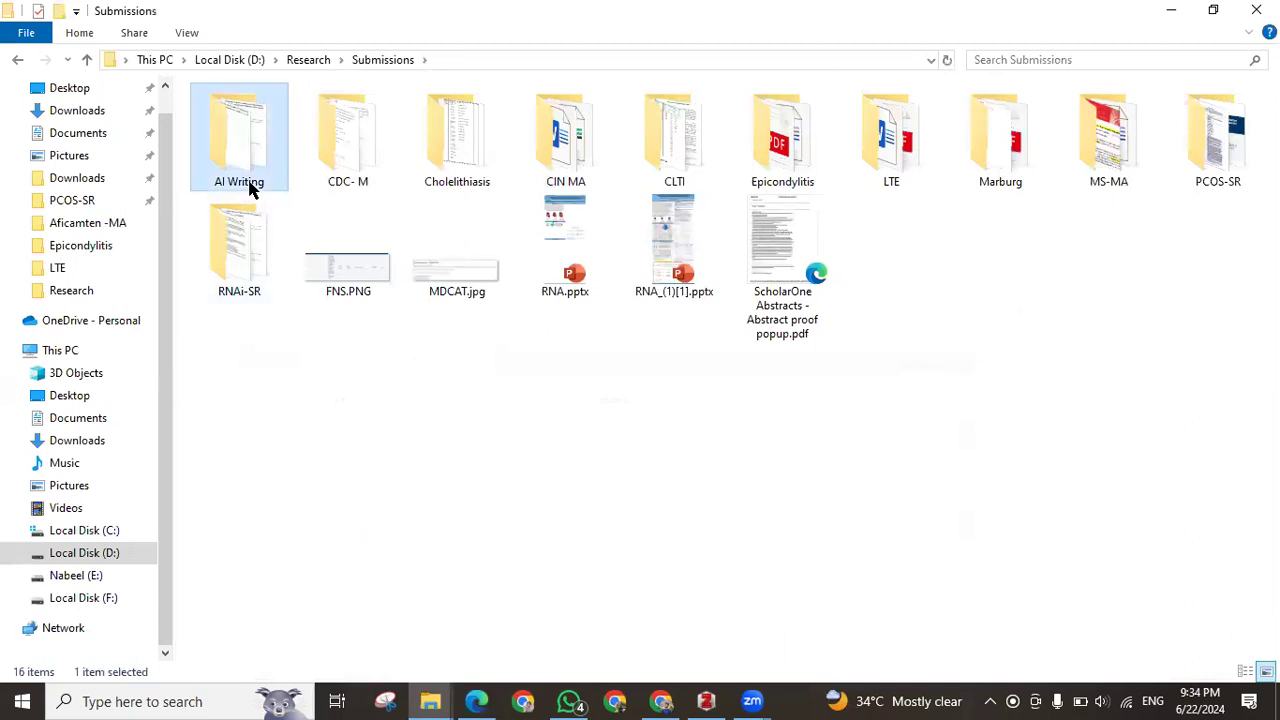
double_click(251, 118)
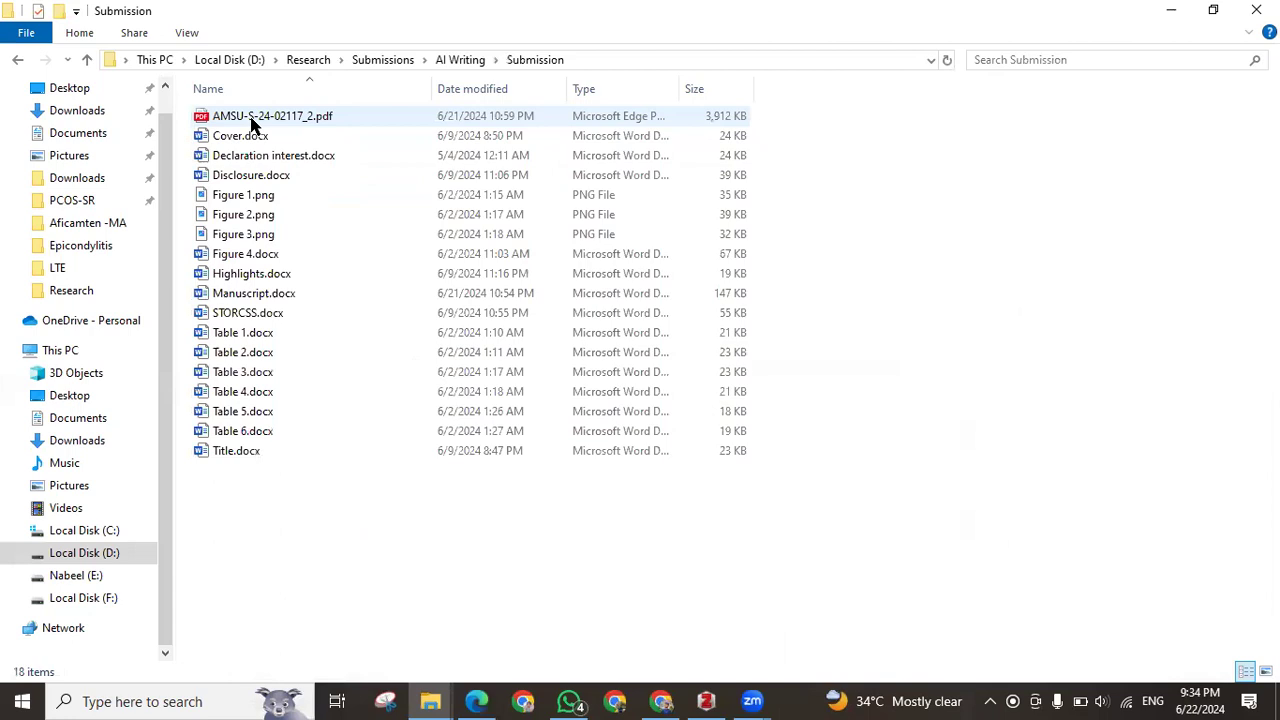
left_click_drag(394, 512, 300, 118)
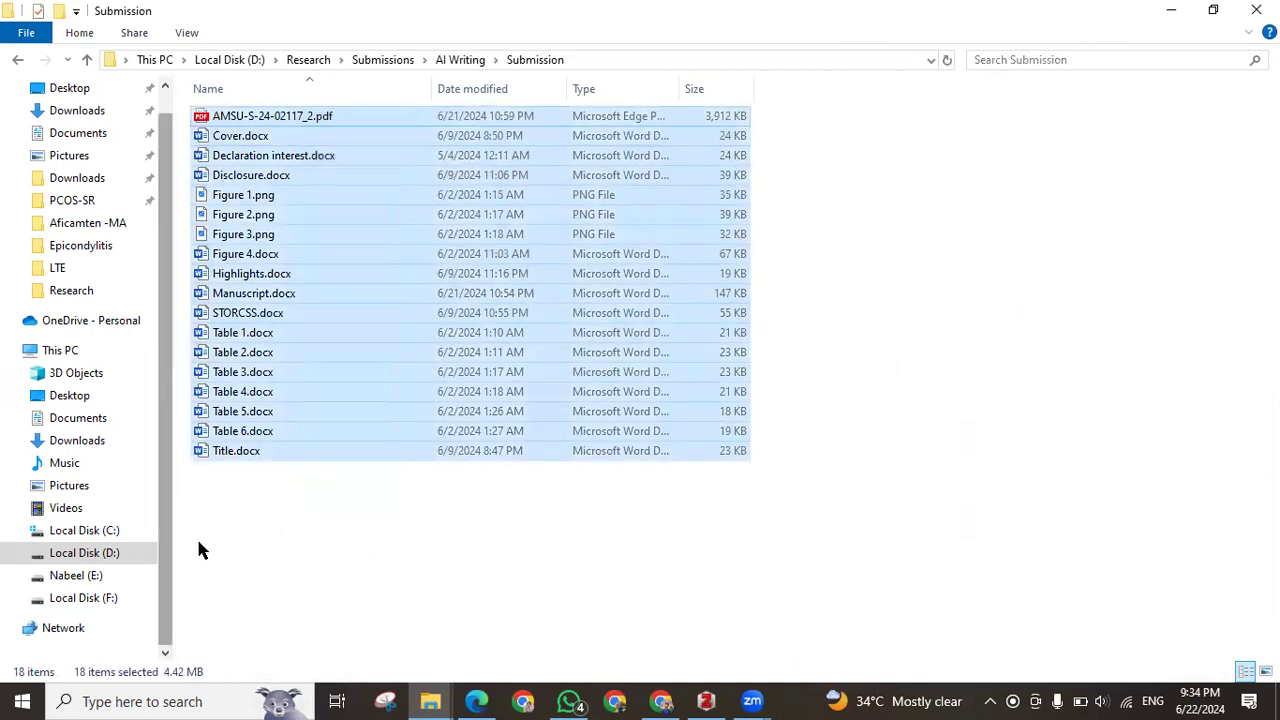
left_click(352, 480)
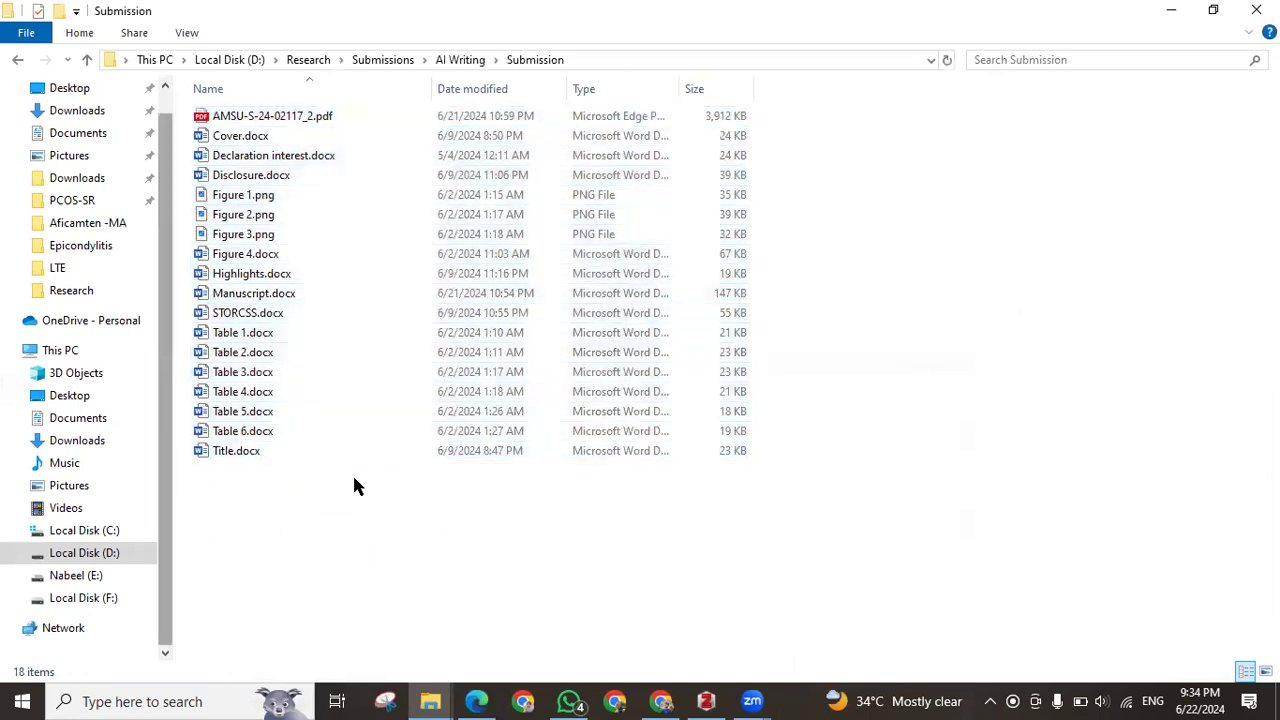
Open AMSU-S-24-02117_2.pdf, page through its tables and manuscript sections, and close it
double_click(326, 128)
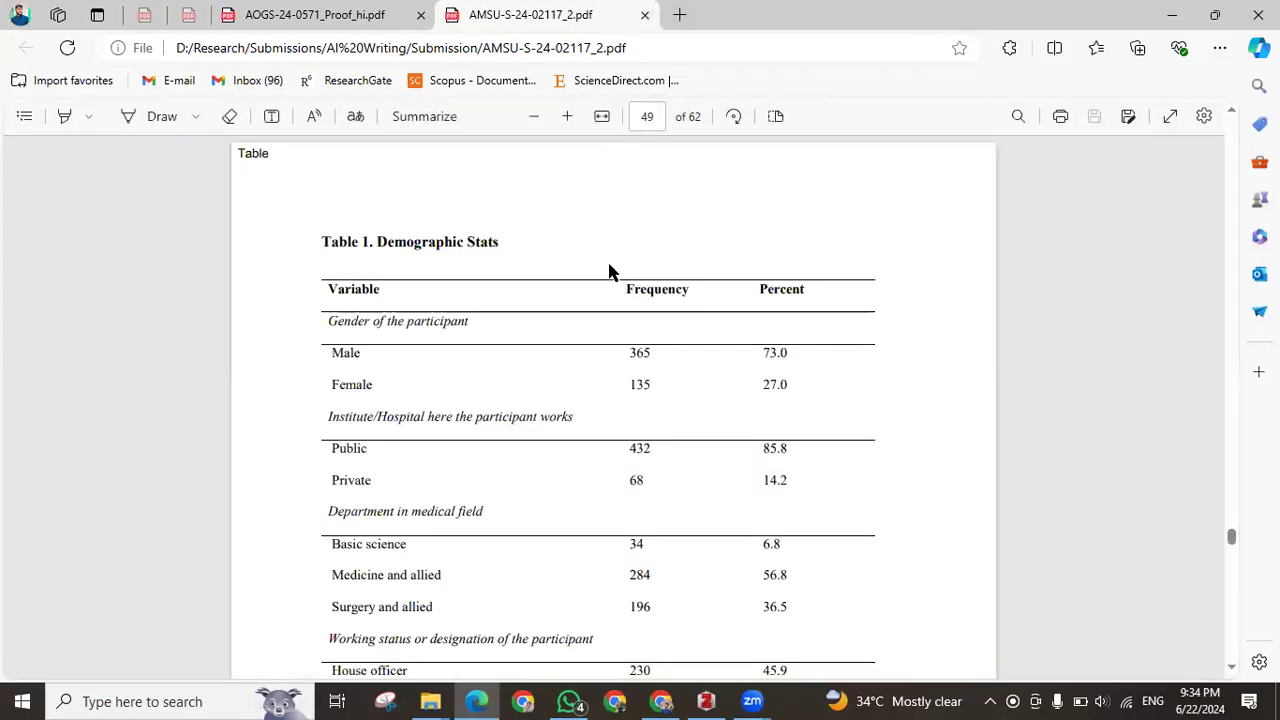
key("Right")
key("Right")
key("Right")
key("Right")
key("Right")
key("Right")
key("Right")
key("Right")
key("Right")
key("Right")
key("Right")
key("Right")
key("Left")
key("Left")
key("Left")
key("Left")
key("Left")
key("Left")
key("Left")
key("Left")
key("Left")
key("Left")
key("Left")
key("Left")
key("Left")
key("Left")
key("Left")
key("Left")
key("Left")
key("Left")
key("Left")
key("Left")
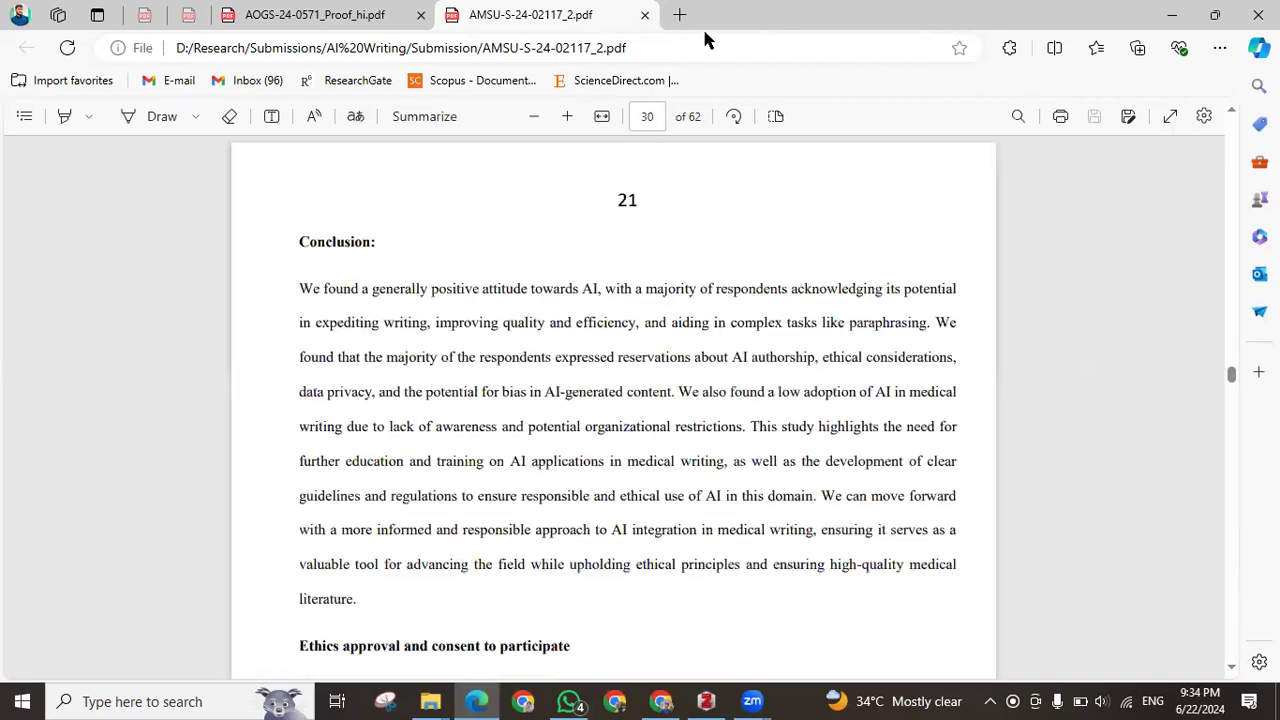
left_click(645, 15)
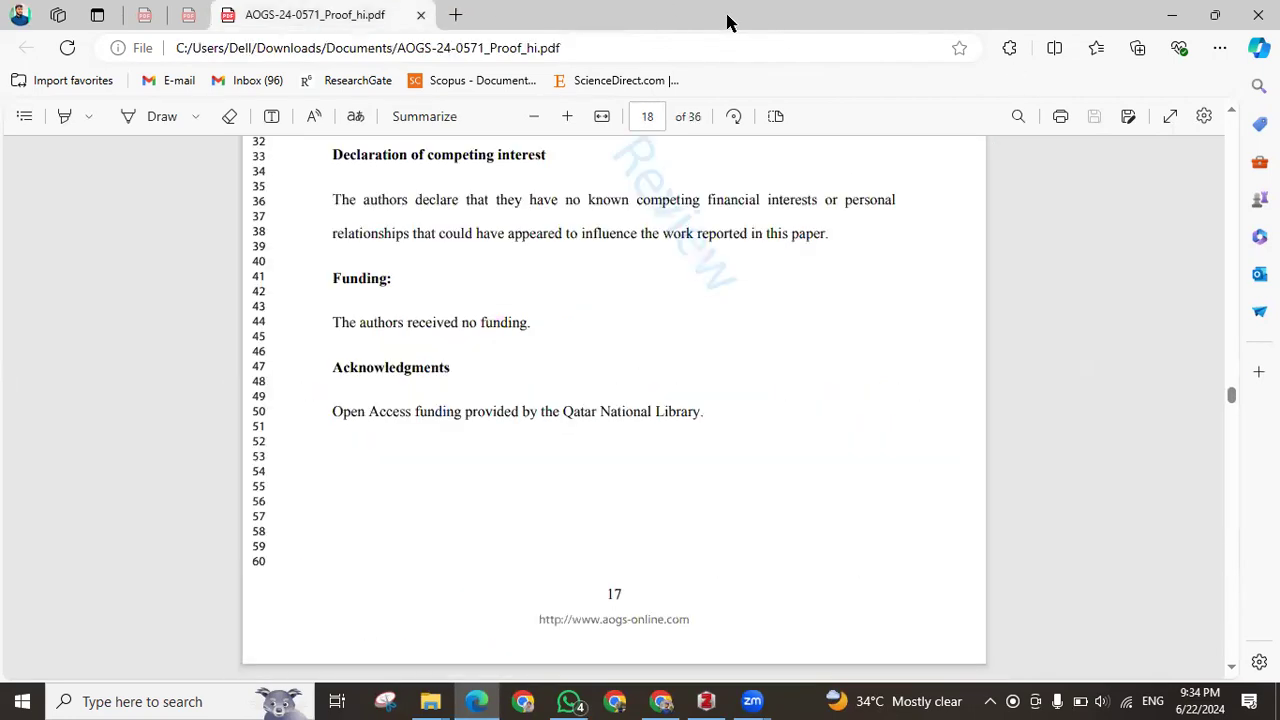
Return to the Submission folder, open Cover.docx and read through the cover letter to its end
left_click(1170, 12)
double_click(340, 136)
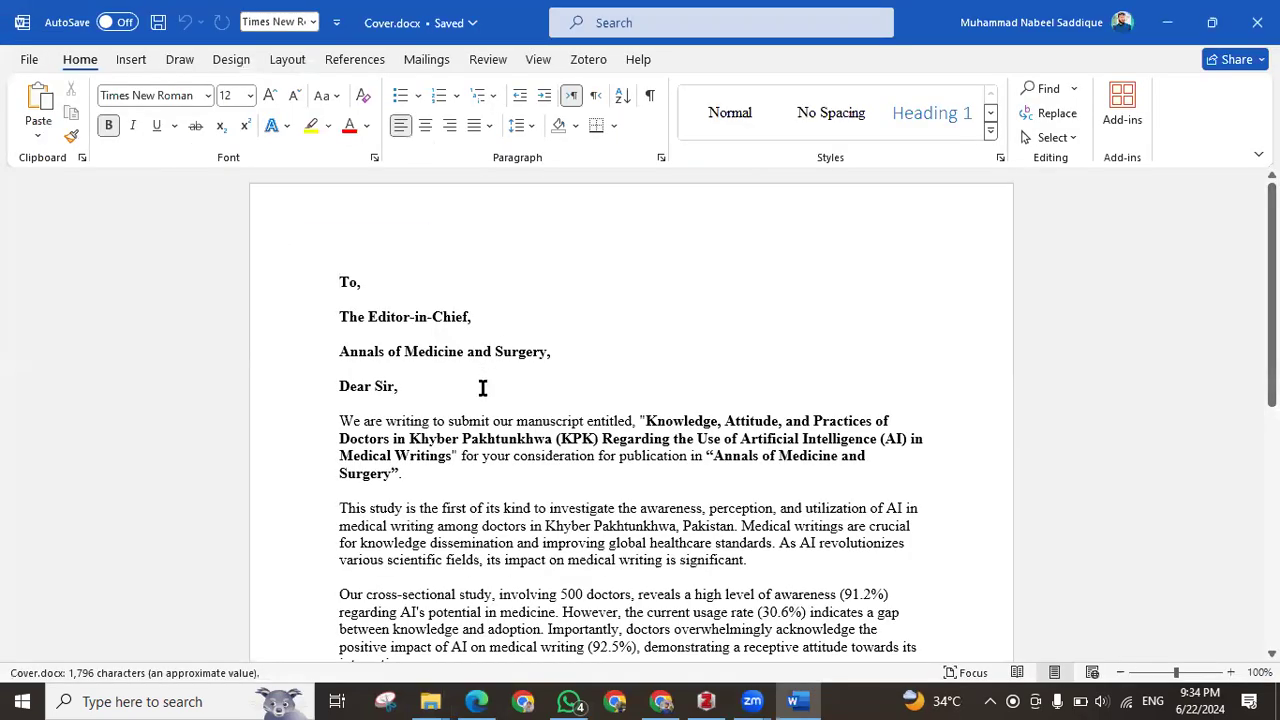
scroll(482, 388, "down", 3)
scroll(557, 277, "down", 8)
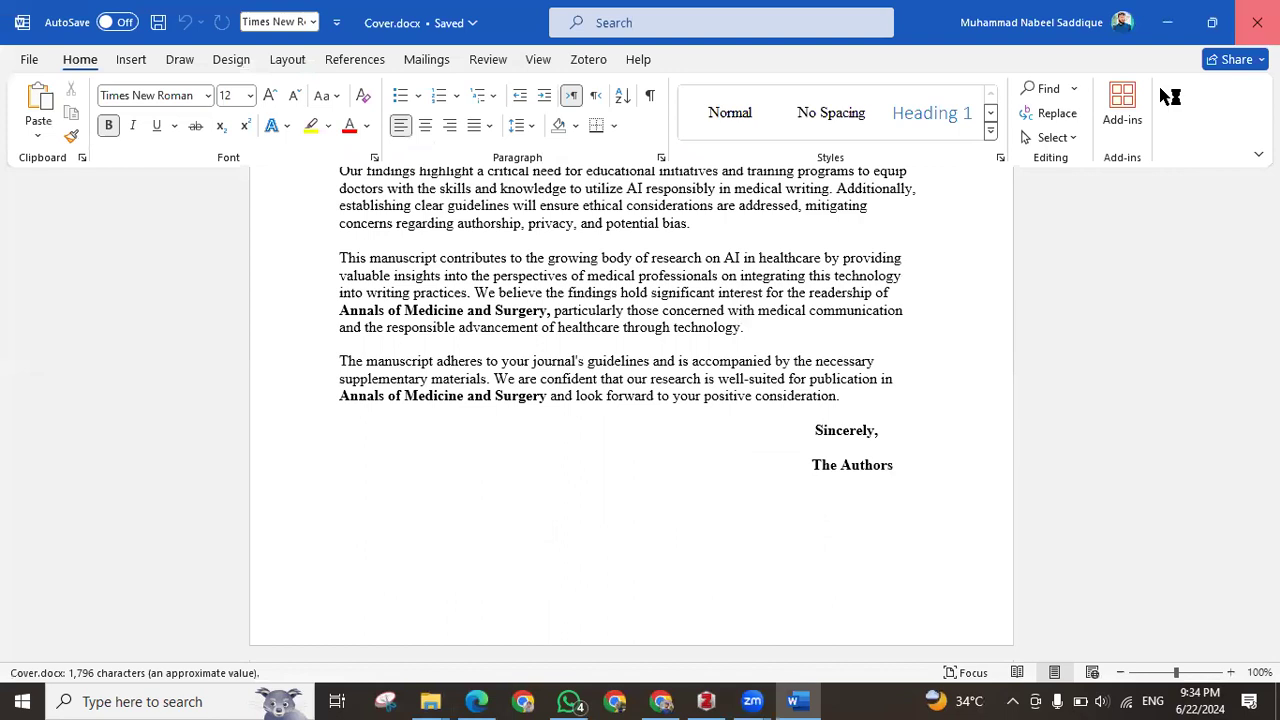
Close Cover.docx and go through the Submission folder's files one by one, from Declaration interest.docx down to Title.docx
left_click(1257, 22)
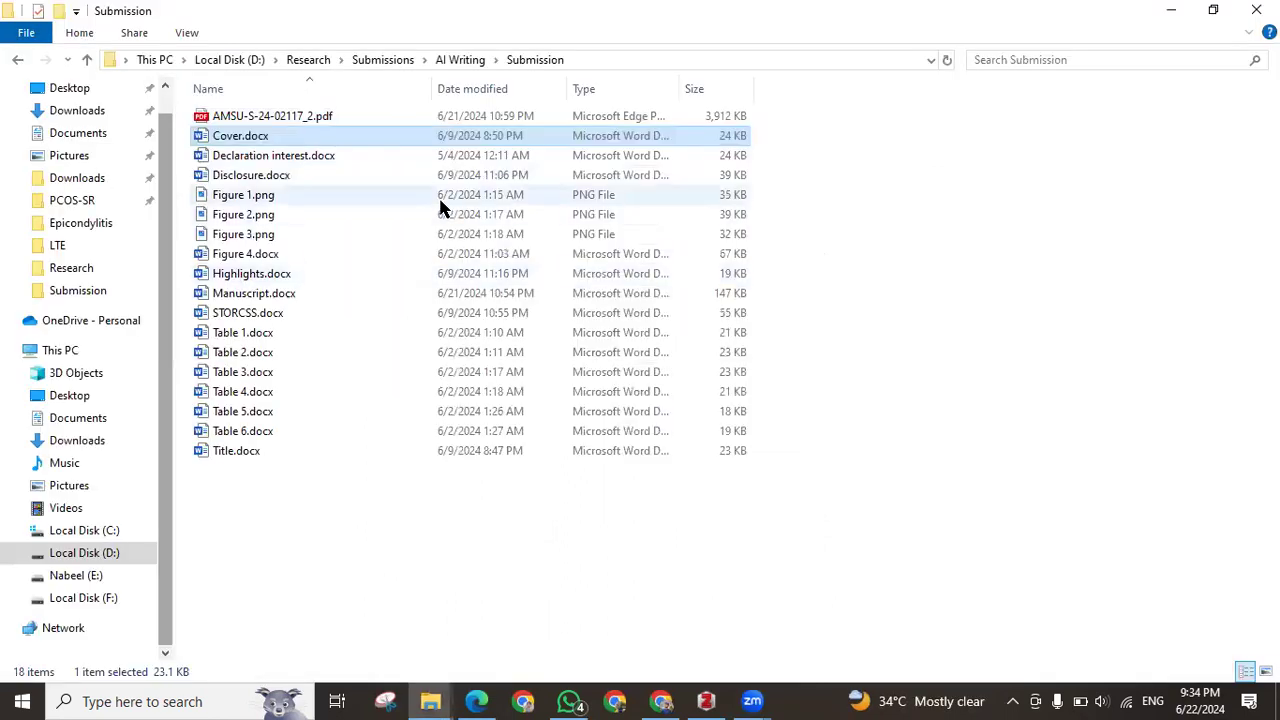
left_click(257, 160)
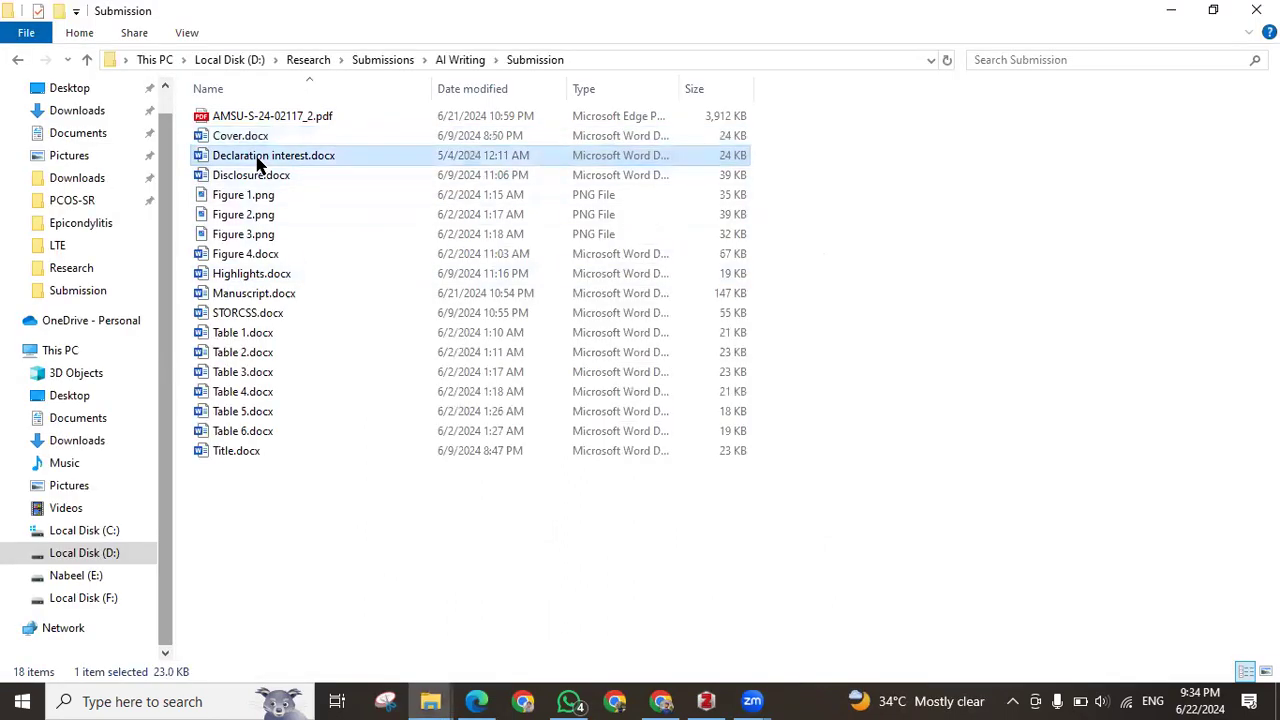
key("Down")
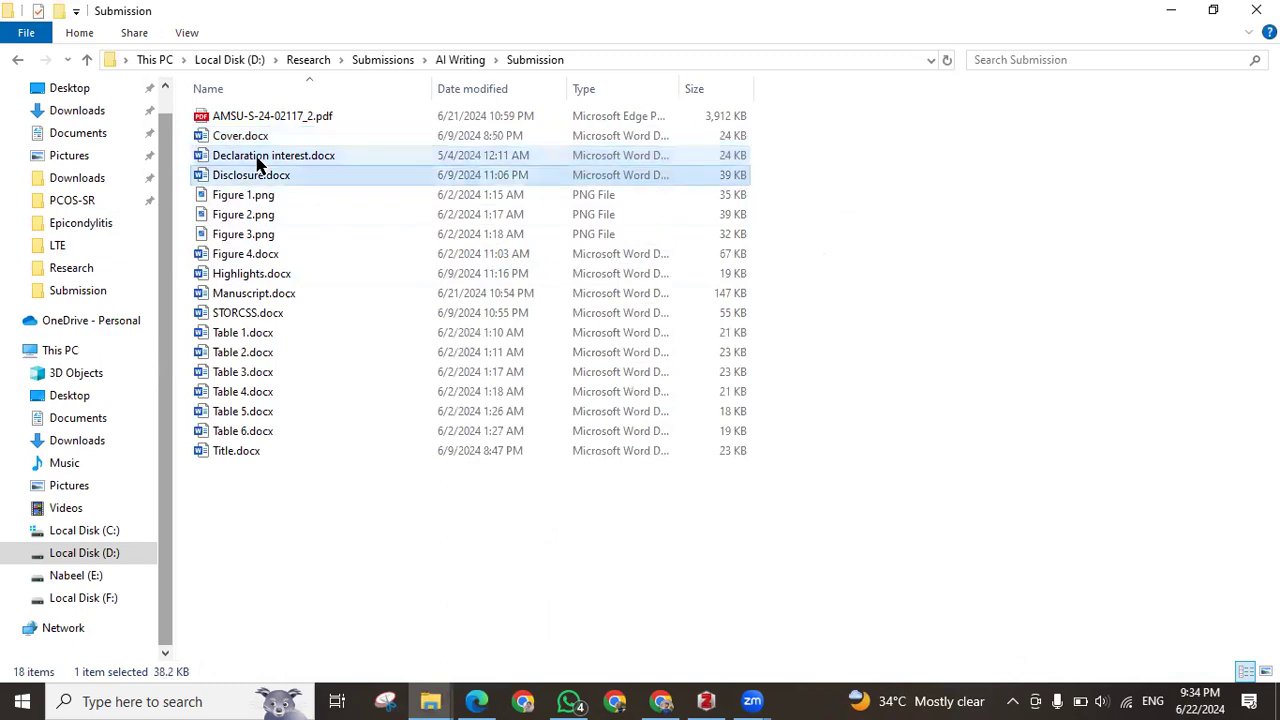
key("Down")
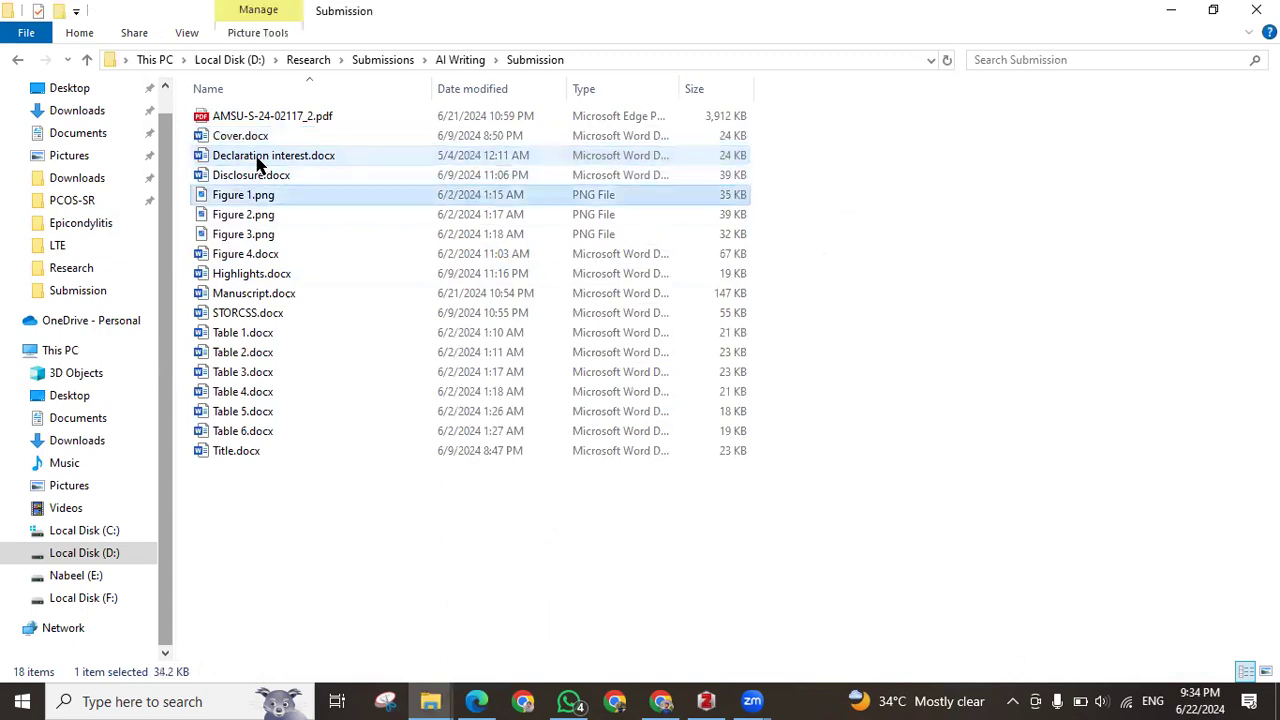
key("Down")
key("Down")
key("Down")
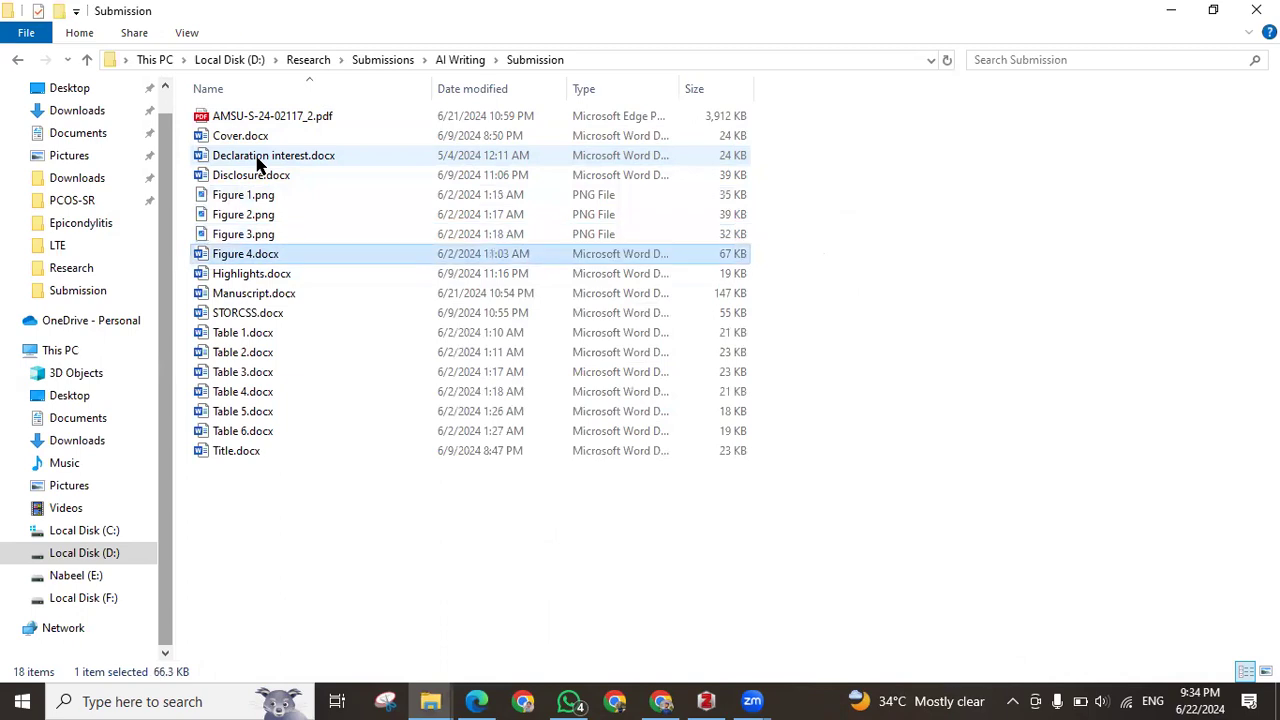
key("Down")
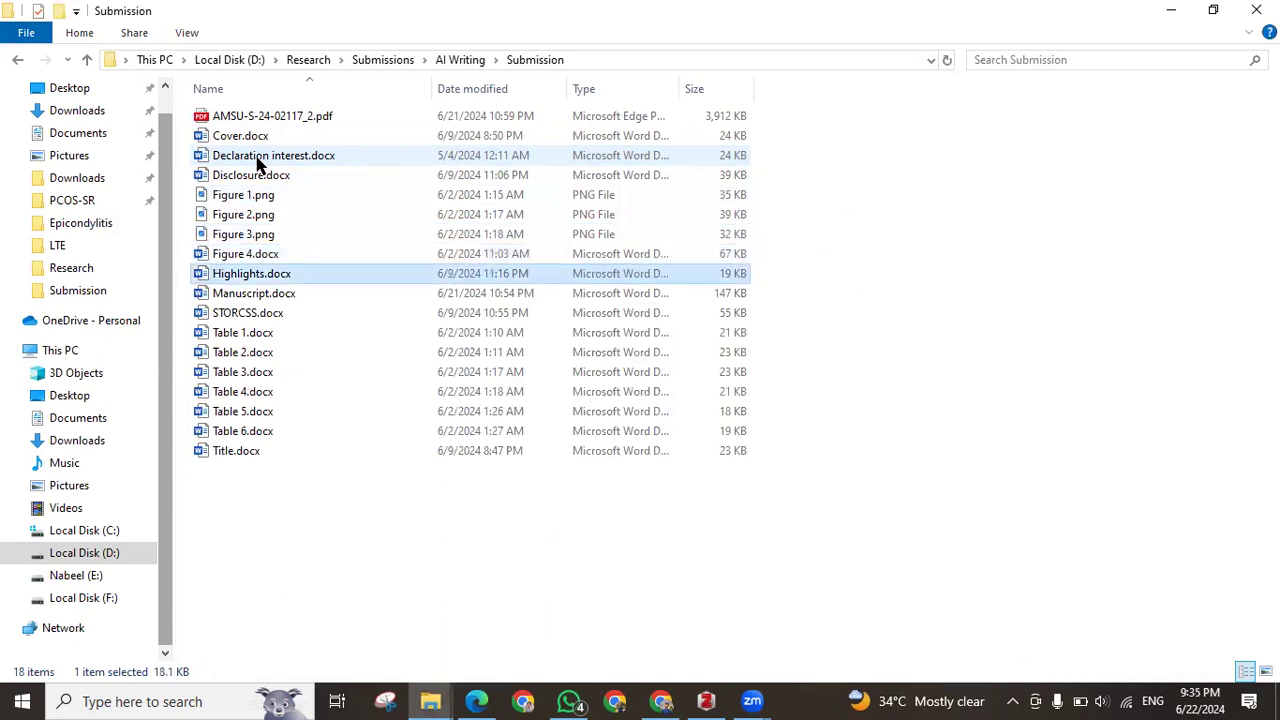
key("Down")
key("Down")
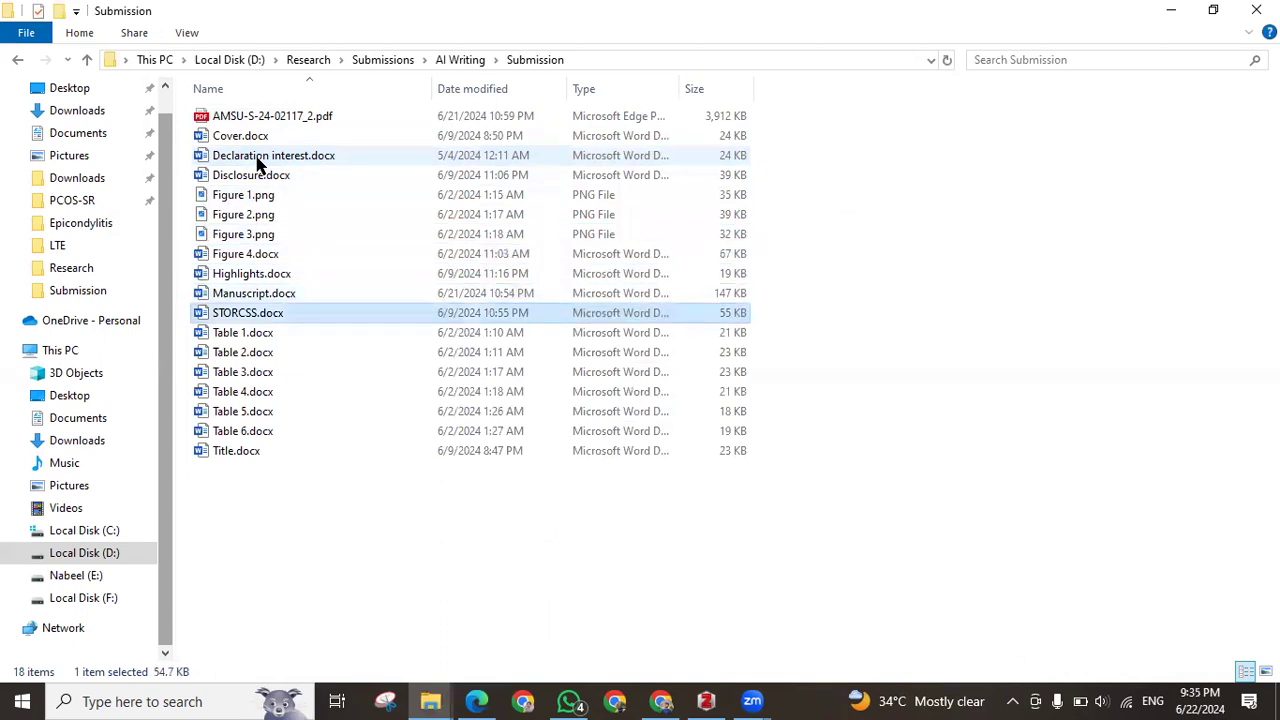
key("Down")
key("Down")
key("Down")
key("Down")
key("Down")
key("Down")
key("Down")
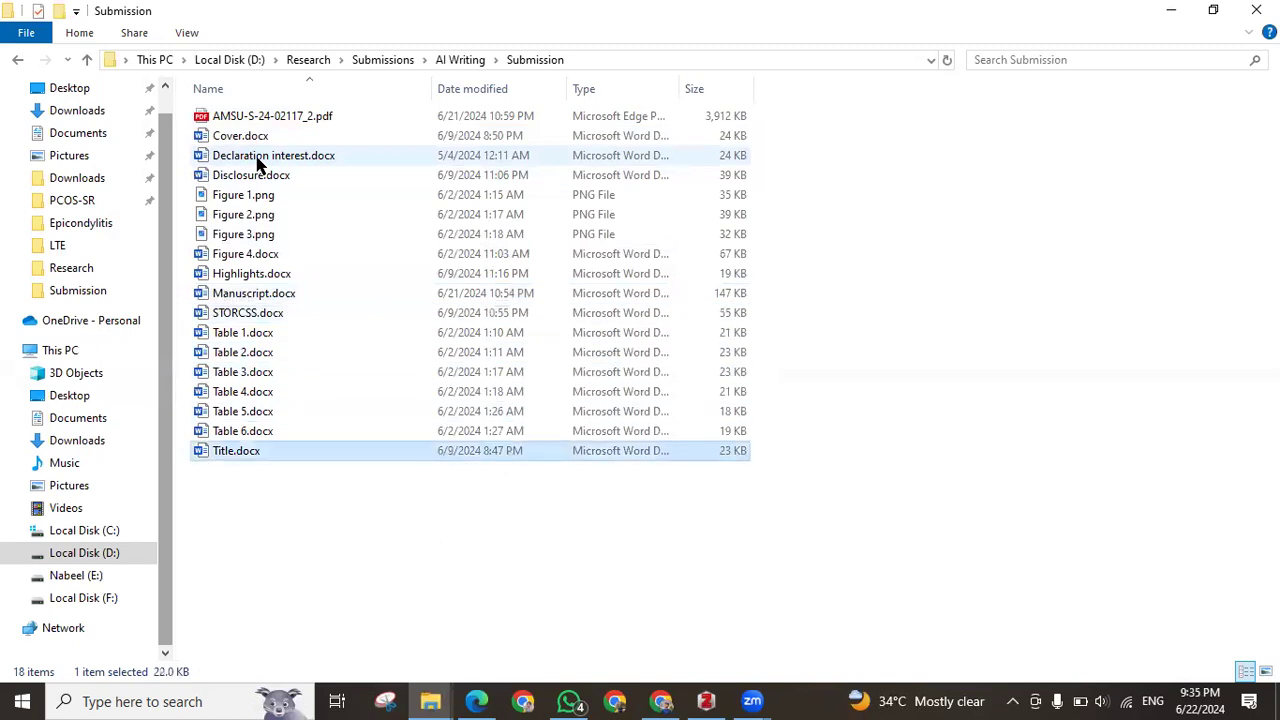
Point out the whole set of files in the Submission folder by selecting them together, and clear the selection
left_click(260, 465)
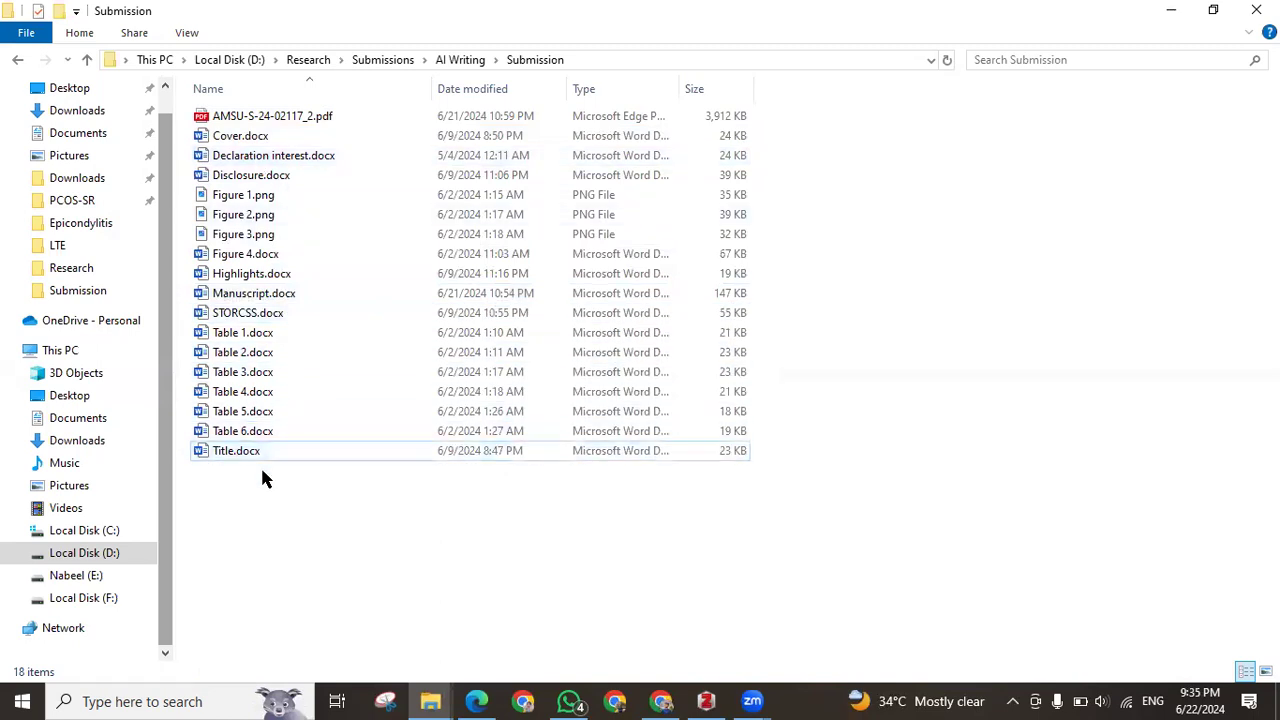
left_click_drag(265, 523, 268, 112)
left_click(363, 558)
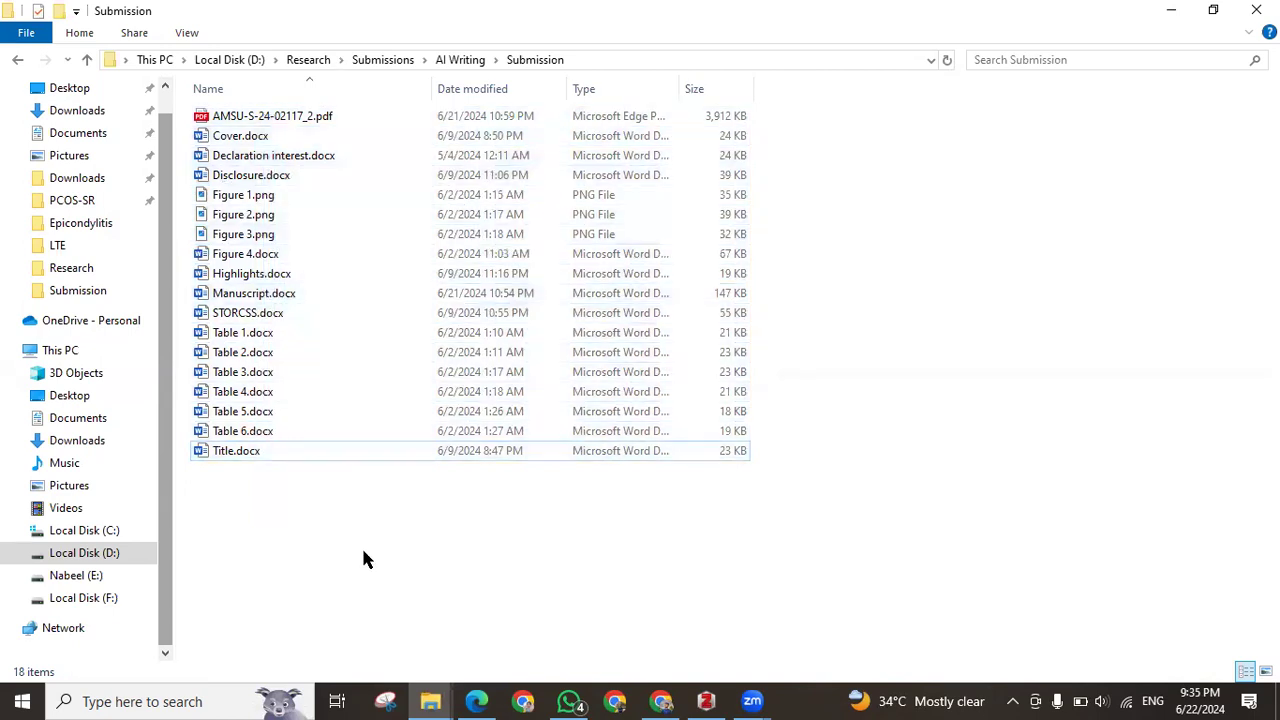